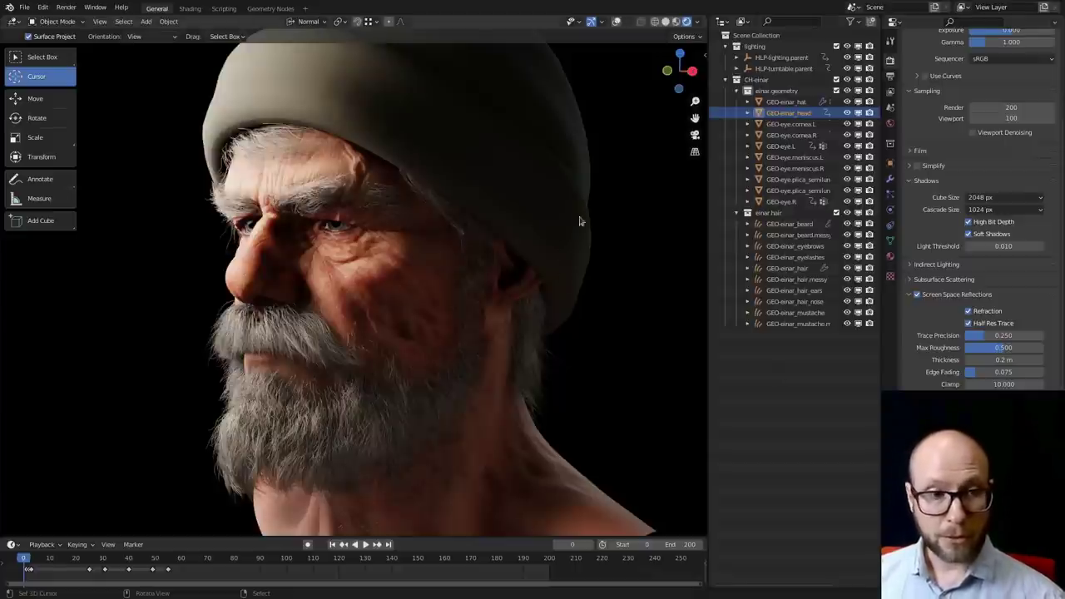
Switch to the browser to view the Blender Studio home page, and return to the Einar scene in Blender
key("super")
left_click(568, 341)
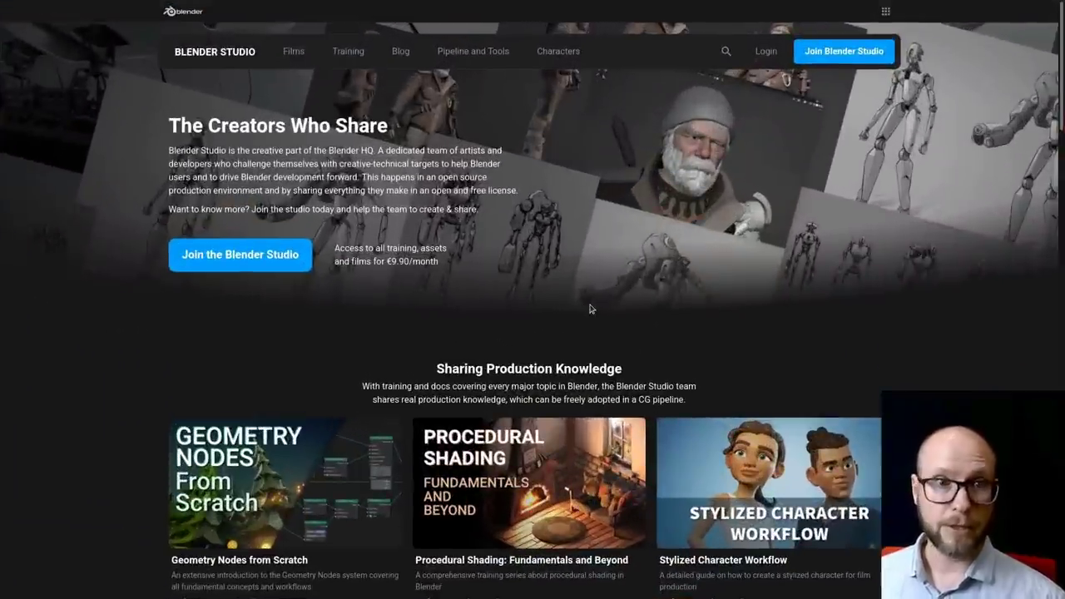
key("super")
left_click(559, 250)
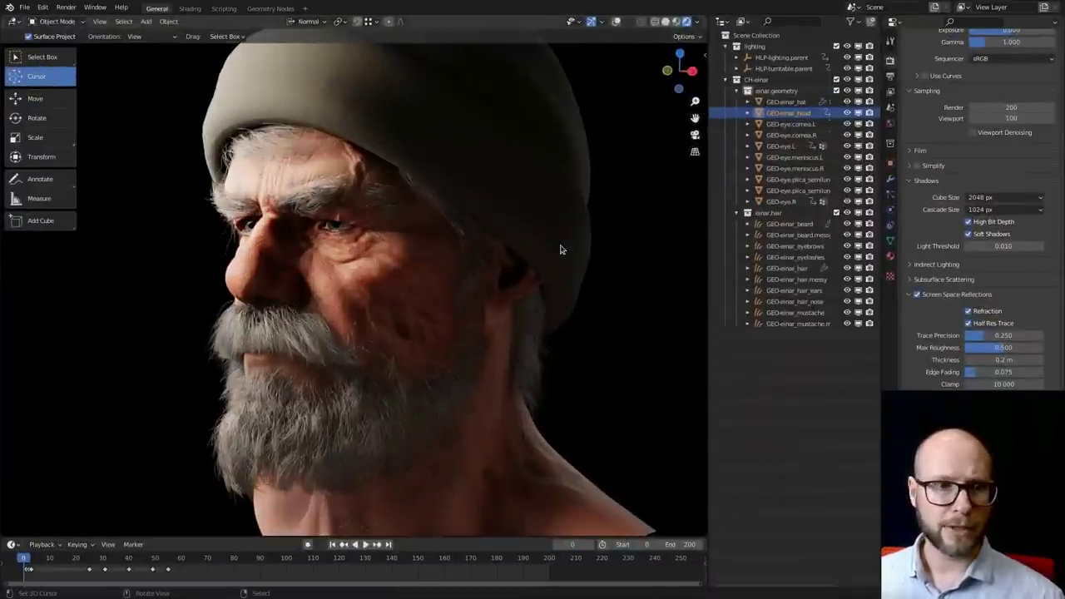
Show the viewport in solid shading and hide every einar.hair object except GEO-einar_beard
key("z")
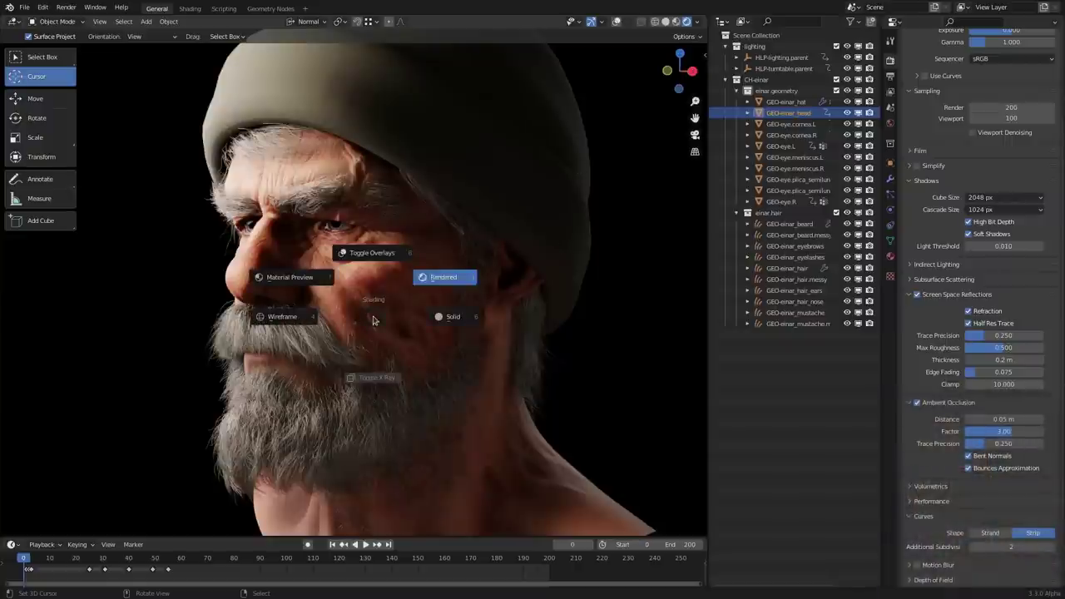
key("z")
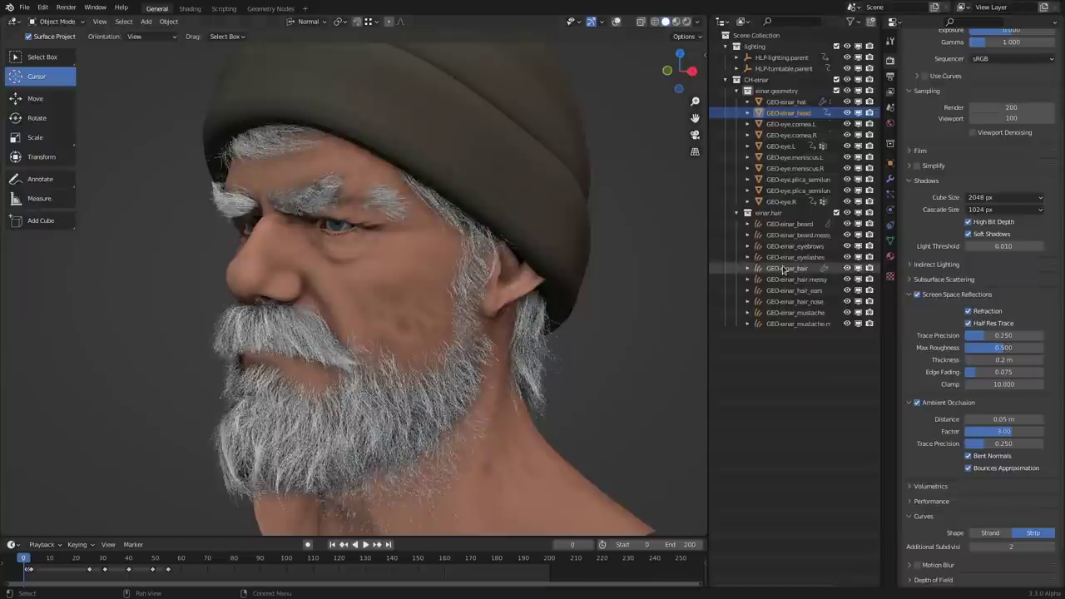
left_click(788, 225)
left_click_drag(846, 235, 847, 323)
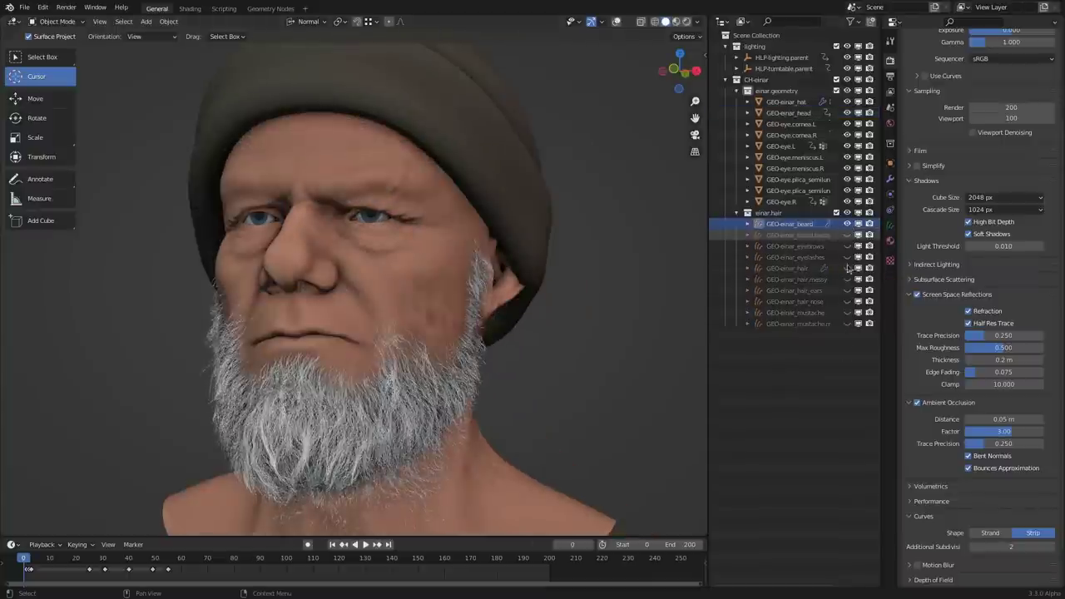
Unhide the messy beard, eyebrows and eyelashes hair objects
left_click(801, 238)
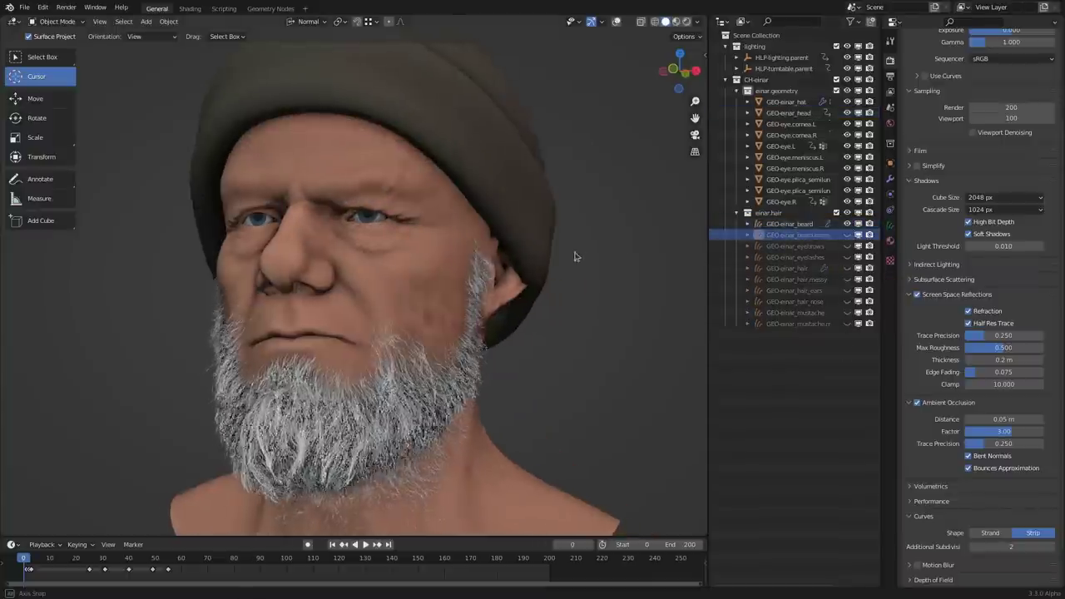
middle_click_drag(575, 254, 505, 254)
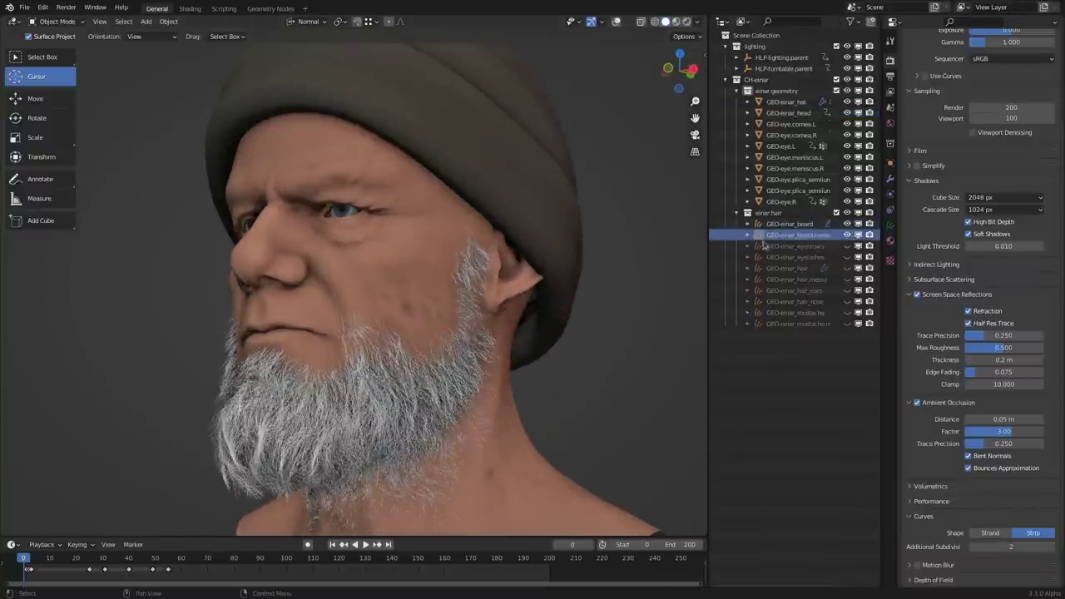
left_click(848, 236)
scroll(520, 290, "up", 1)
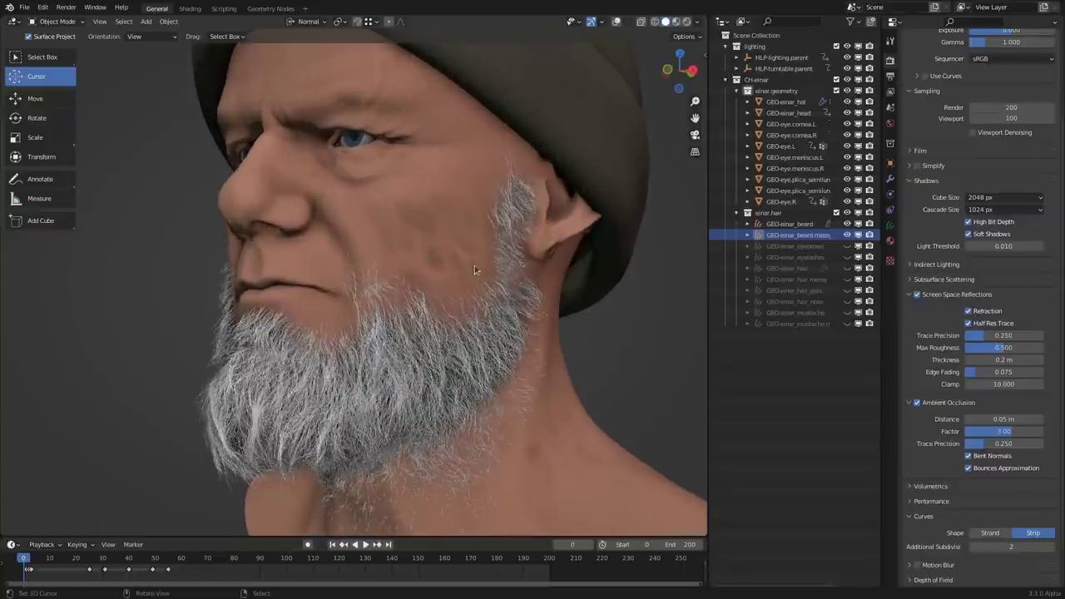
middle_click_drag(380, 174, 367, 224, "shift")
left_click(847, 246)
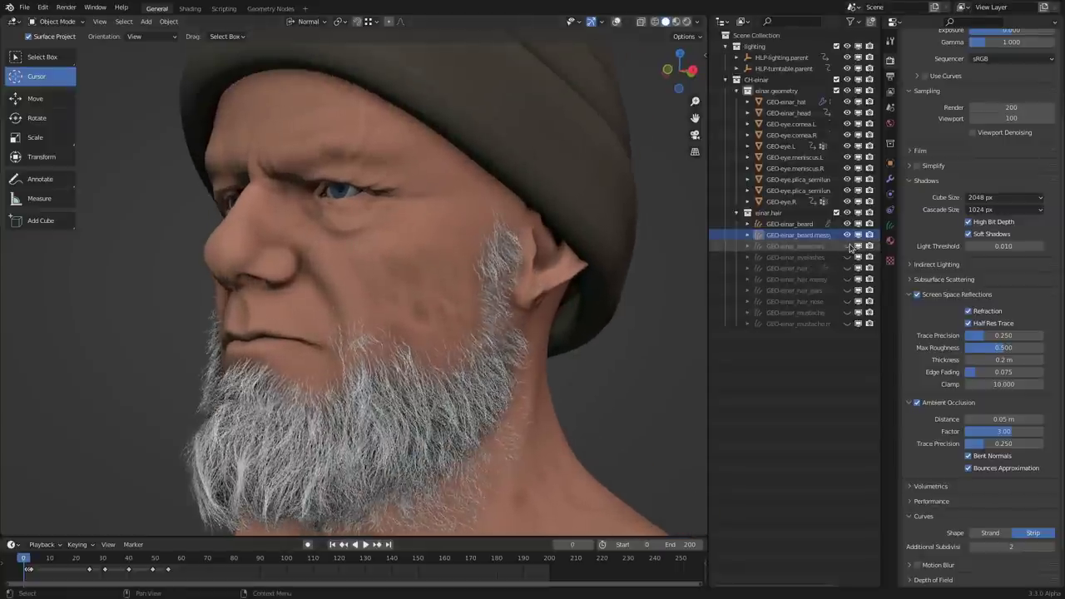
left_click(848, 257)
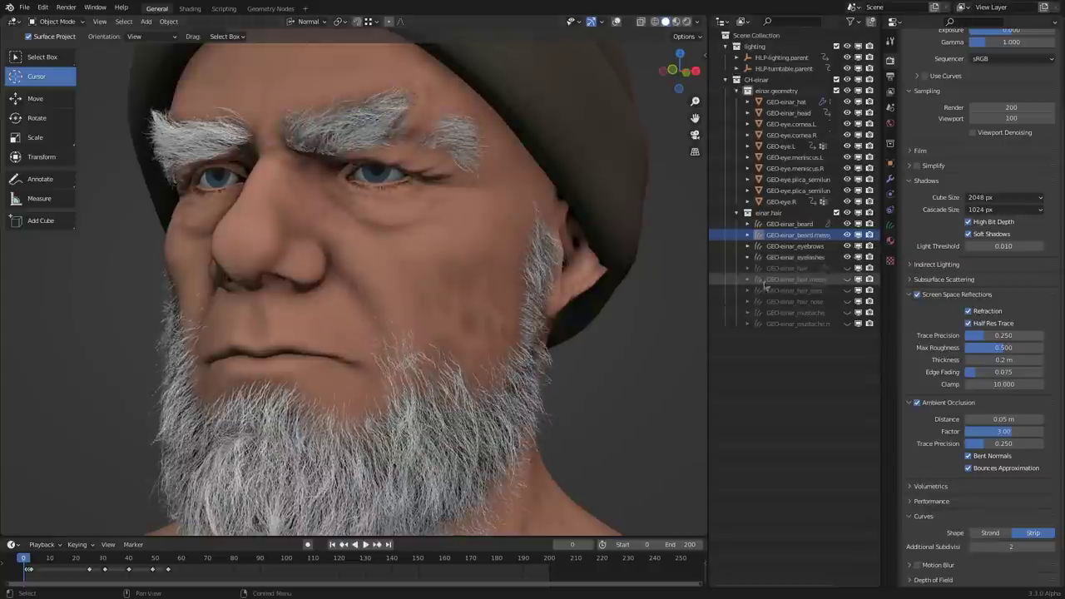
Unhide the GEO-einar_hair and GEO-einar_hair.messy objects and inspect them around the head
left_click(847, 268)
middle_click_drag(513, 199, 659, 199)
middle_click_drag(483, 223, 436, 223)
left_click(848, 279)
middle_click_drag(657, 262, 468, 324)
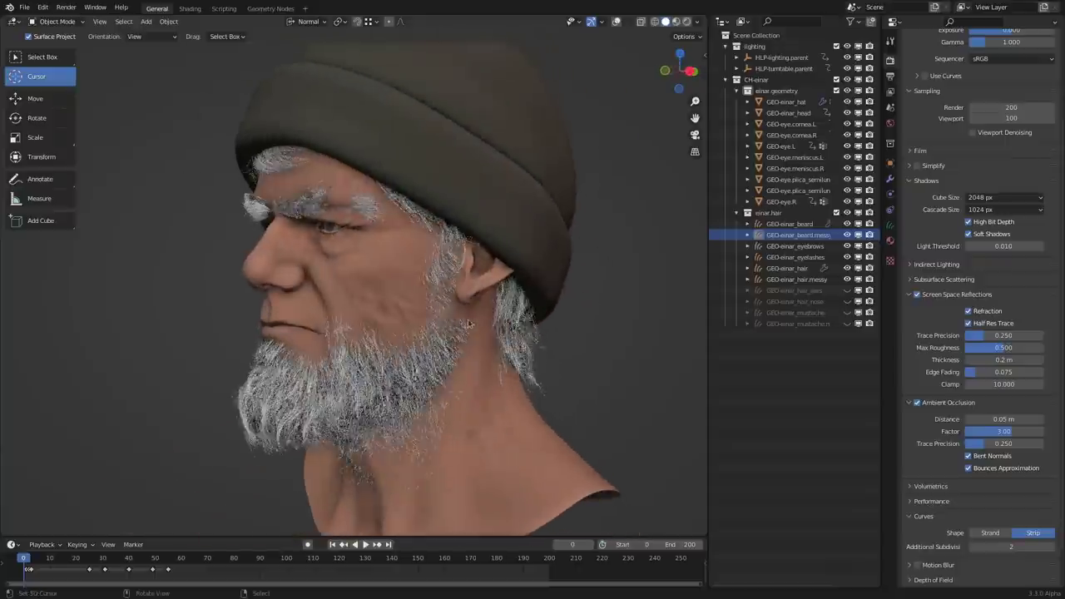
Unhide the ear hair, nose hair and both mustache objects, and select the messy mustache
middle_click_drag(613, 295, 519, 292)
scroll(518, 292, "up", 2)
left_click(848, 289)
middle_click_drag(668, 288, 566, 283)
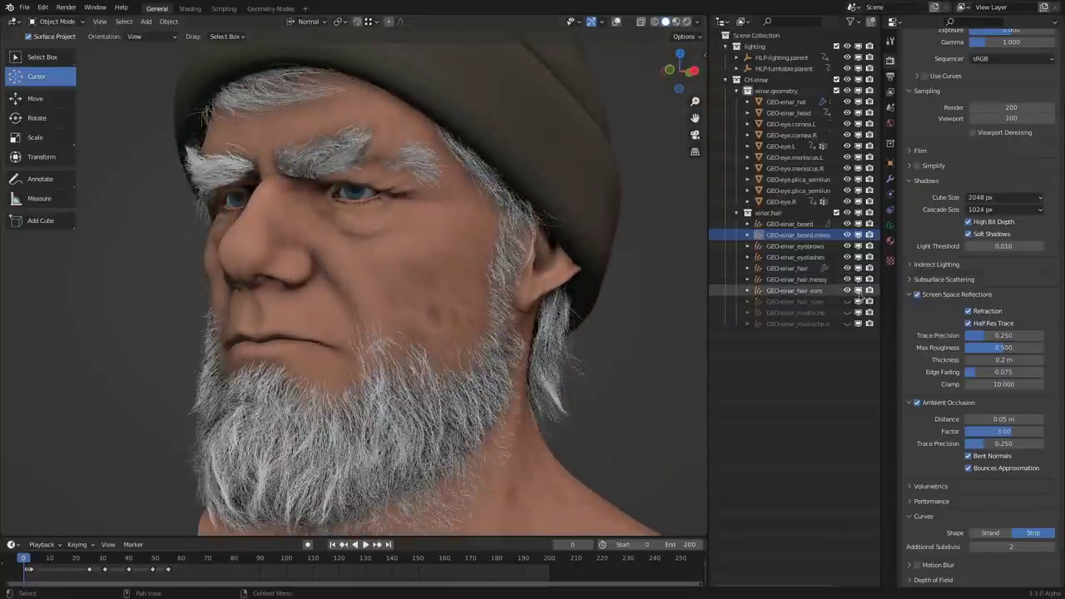
left_click(845, 301)
left_click_drag(847, 313, 855, 336)
left_click(792, 323)
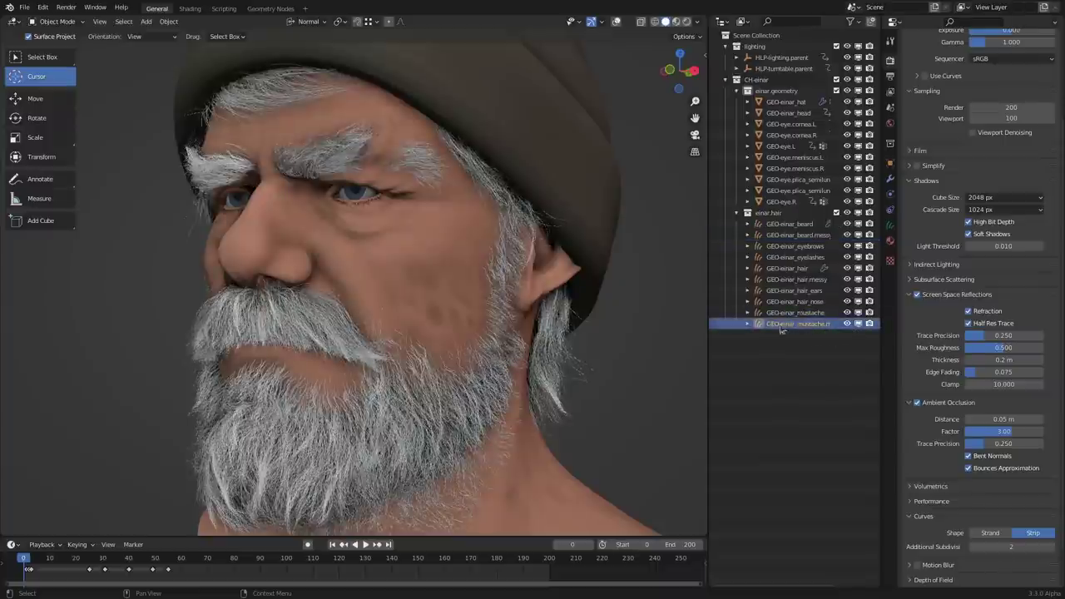
middle_click_drag(496, 306, 497, 272)
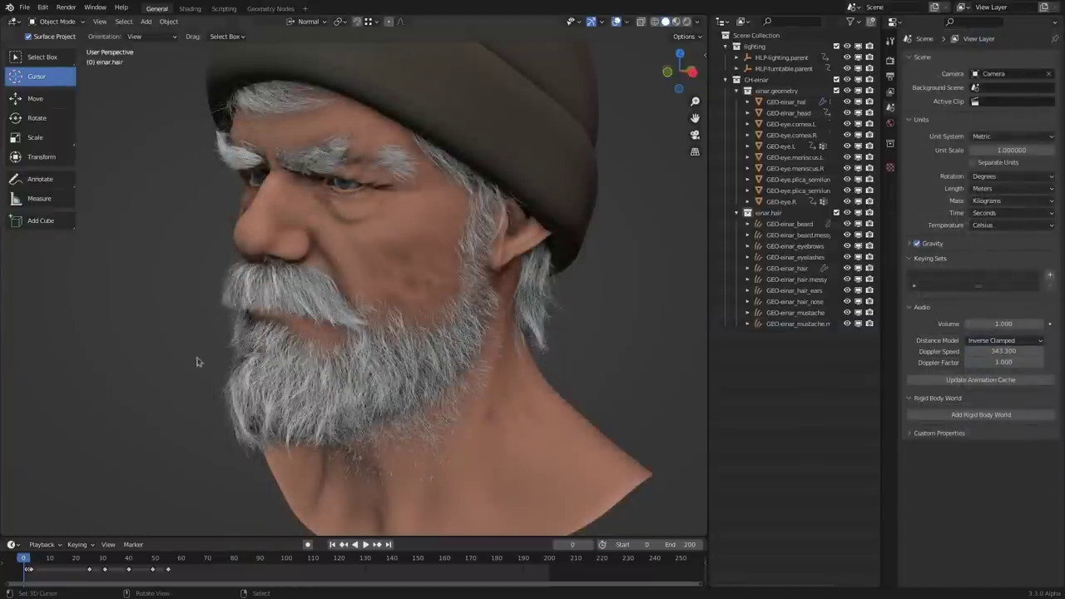
Hide both beard hair objects to expose the character's chin and cheeks
middle_click_drag(197, 361, 370, 335)
middle_click_drag(459, 293, 435, 343)
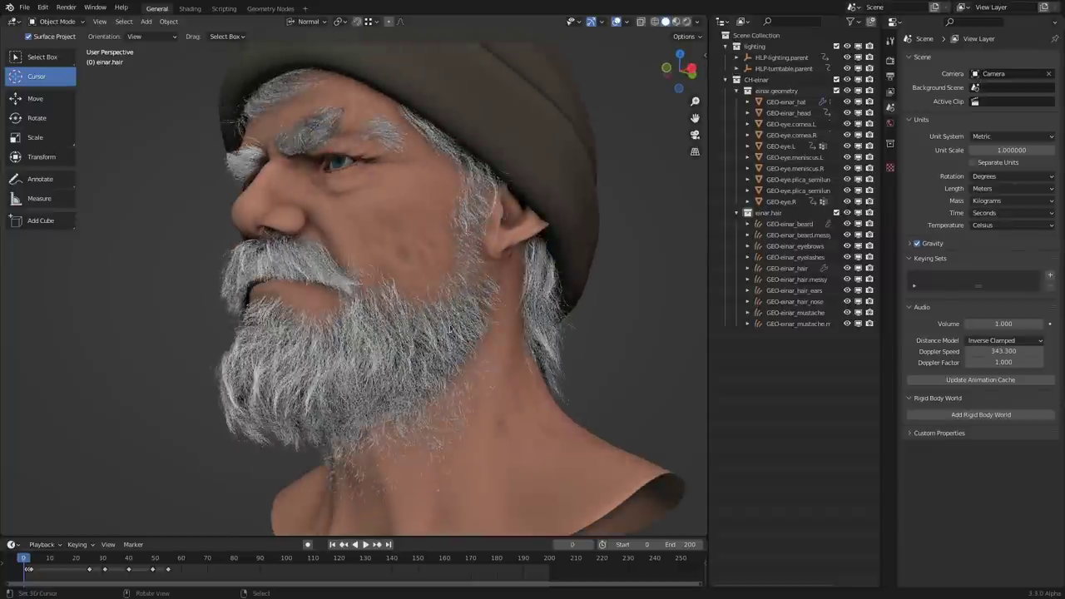
left_click_drag(846, 224, 847, 234)
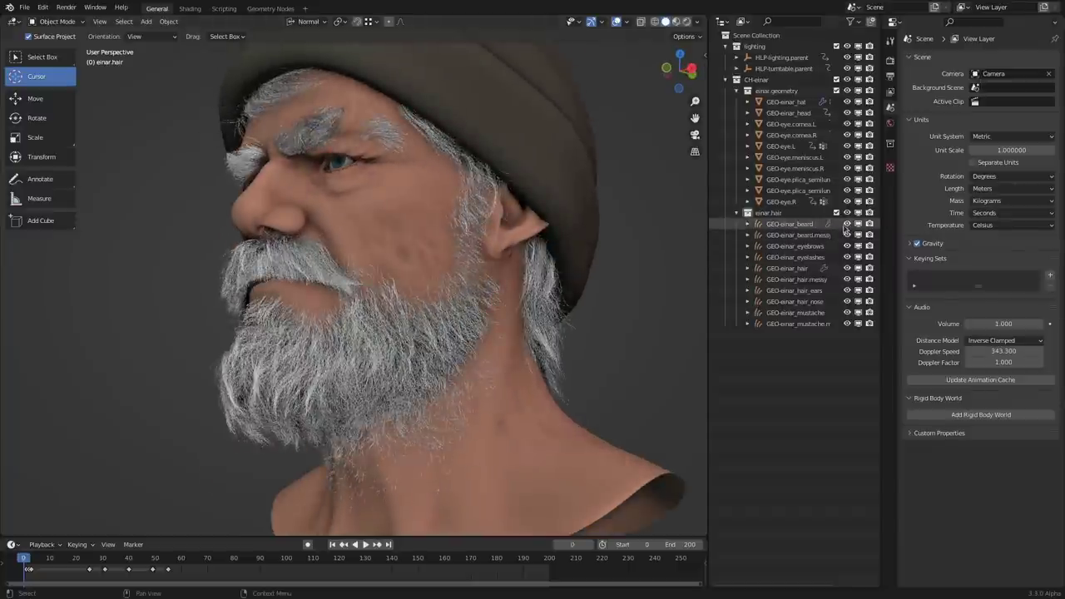
middle_click_drag(380, 330, 497, 340)
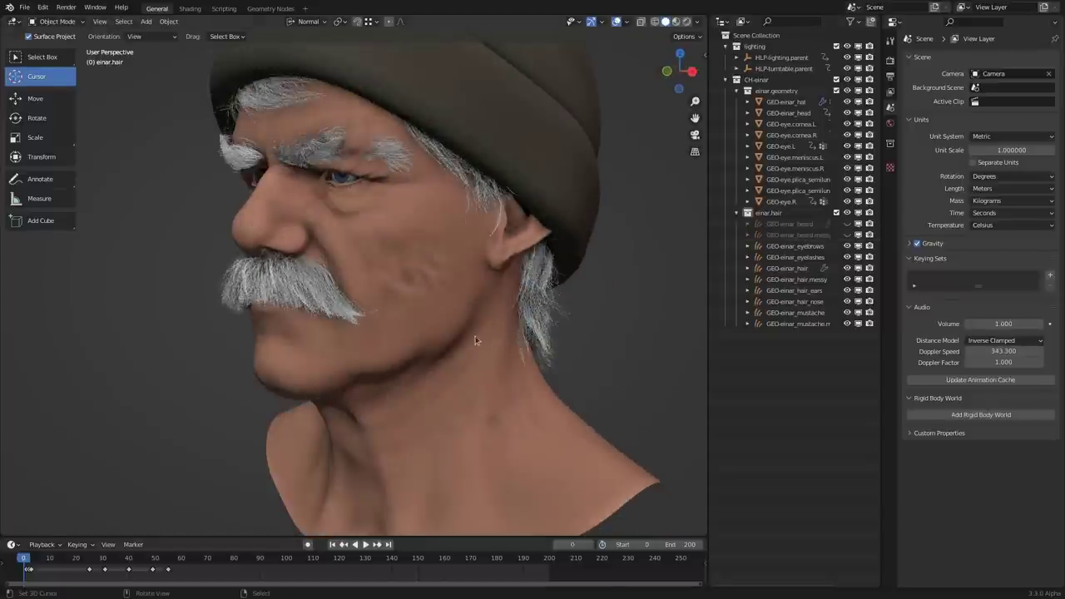
middle_click_drag(455, 301, 280, 302)
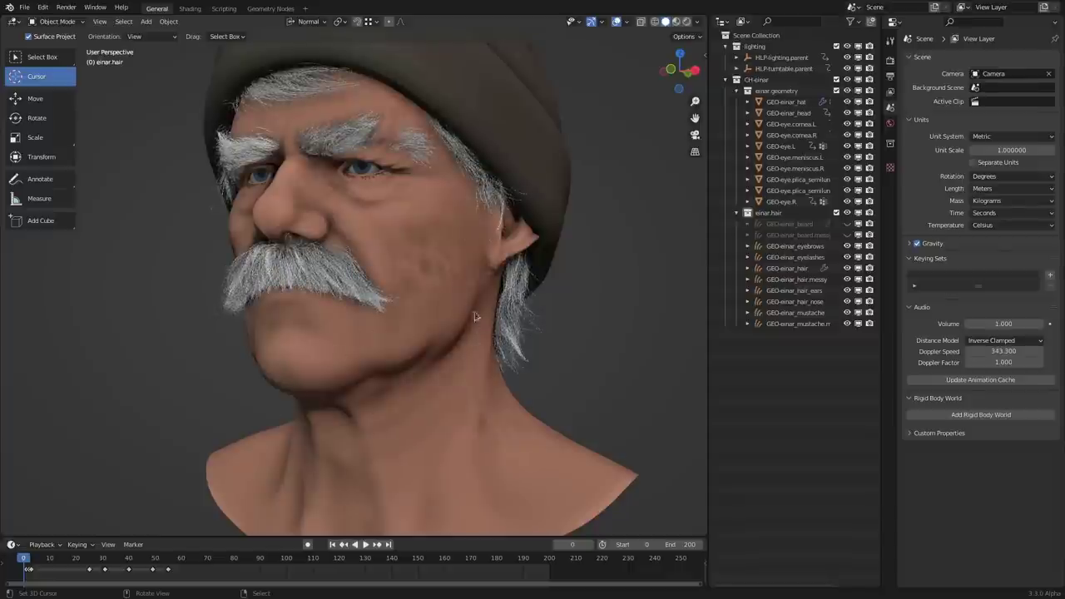
Add an Empty Hair curves object on GEO-einar_head inside the einar.hair collection
left_click(767, 213)
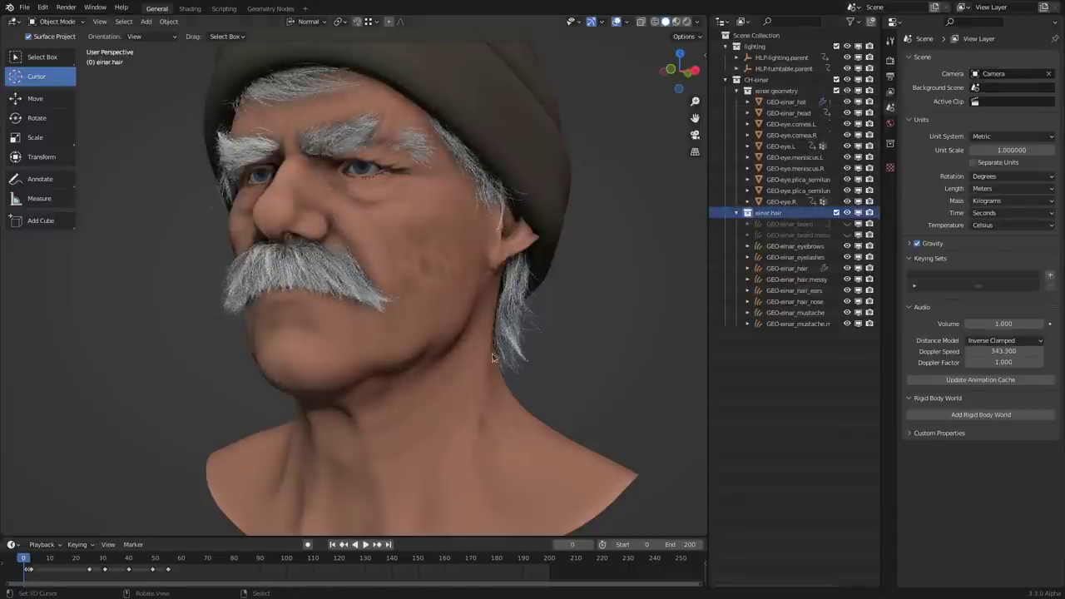
left_click(447, 423)
middle_click_drag(448, 424, 464, 331)
key("shift+a")
mouse_move(464, 287)
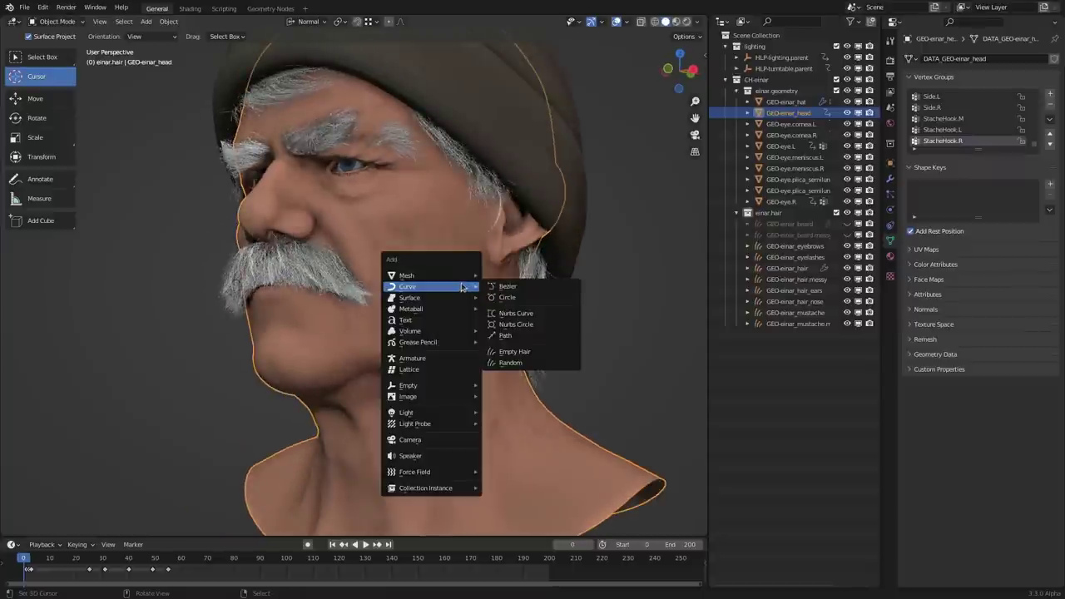
left_click(533, 357)
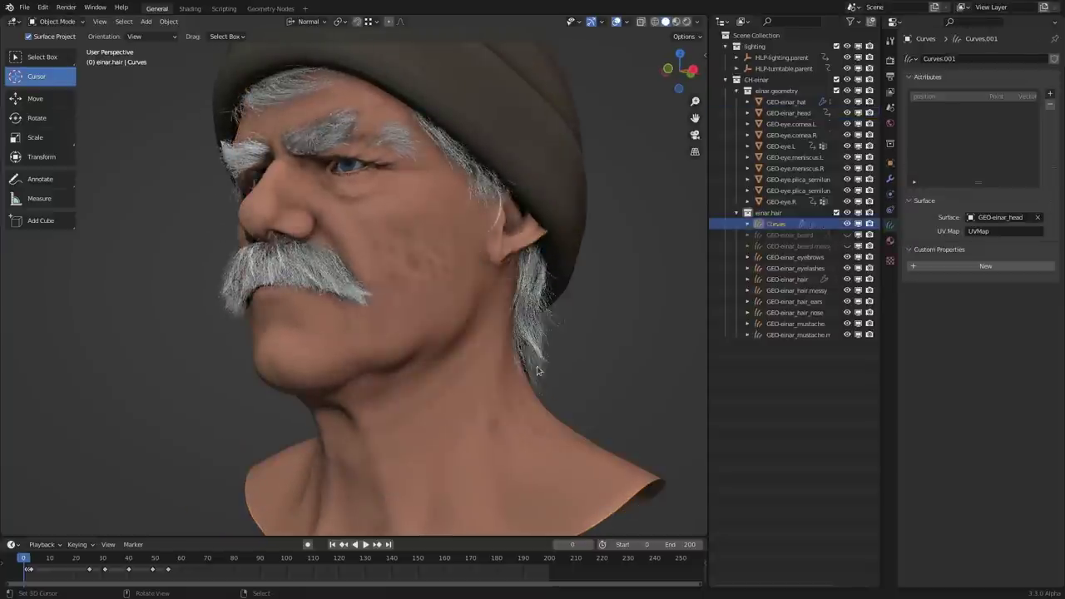
Check which surface object the new hair curves are attached to, leaving the assignment as is
middle_click_drag(488, 300, 549, 311)
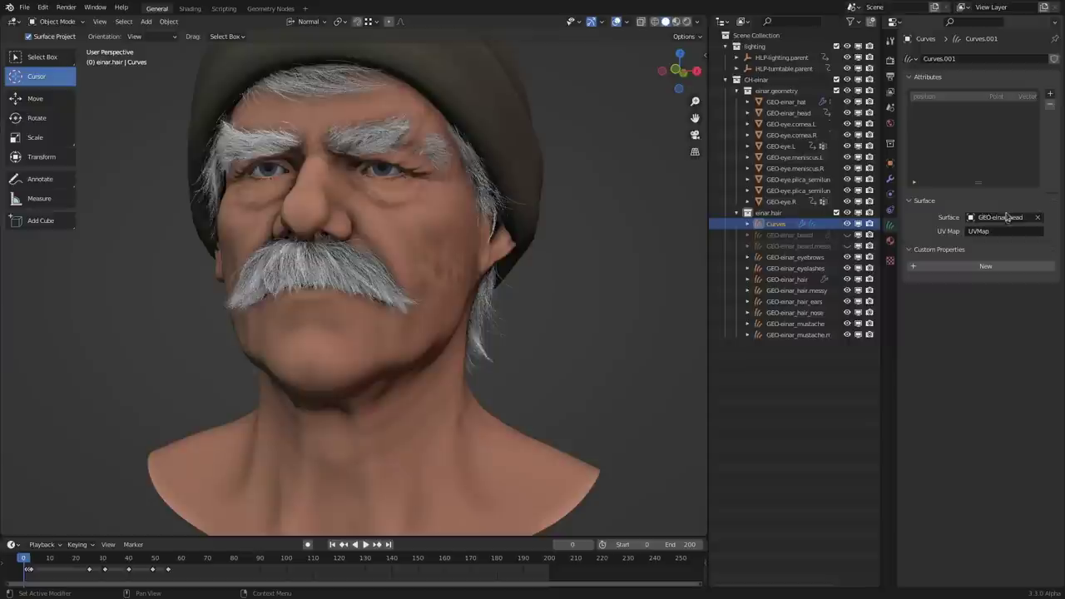
left_click(1012, 218)
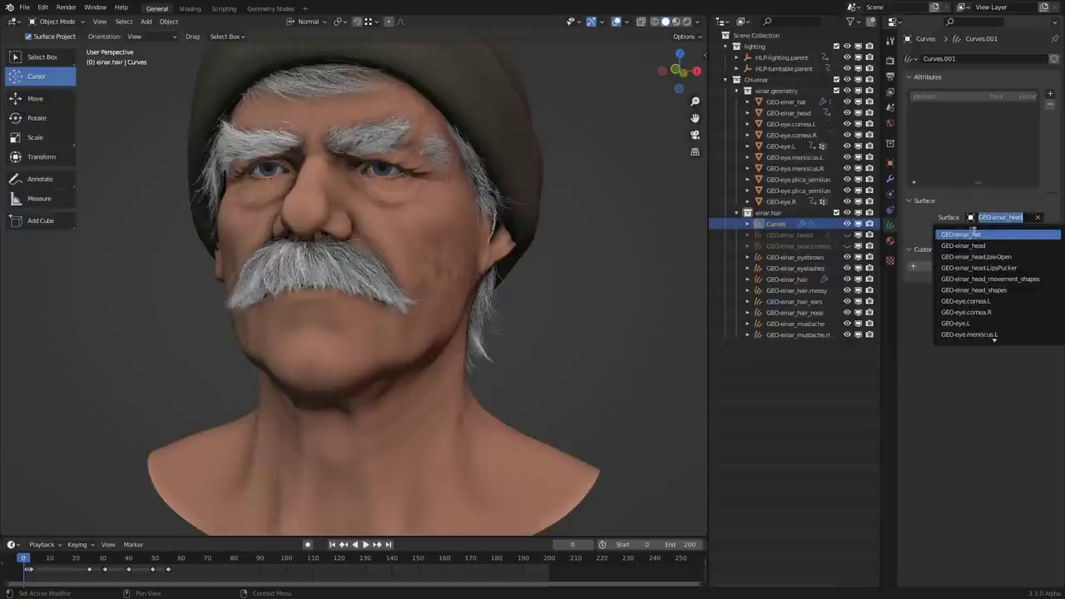
key("Escape")
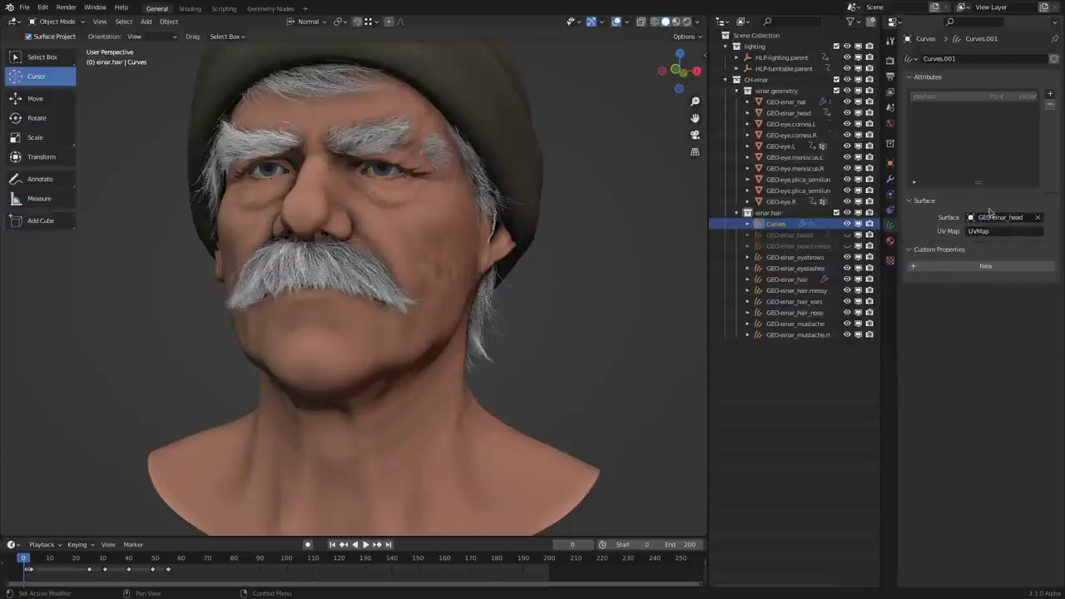
middle_click_drag(547, 312, 516, 324)
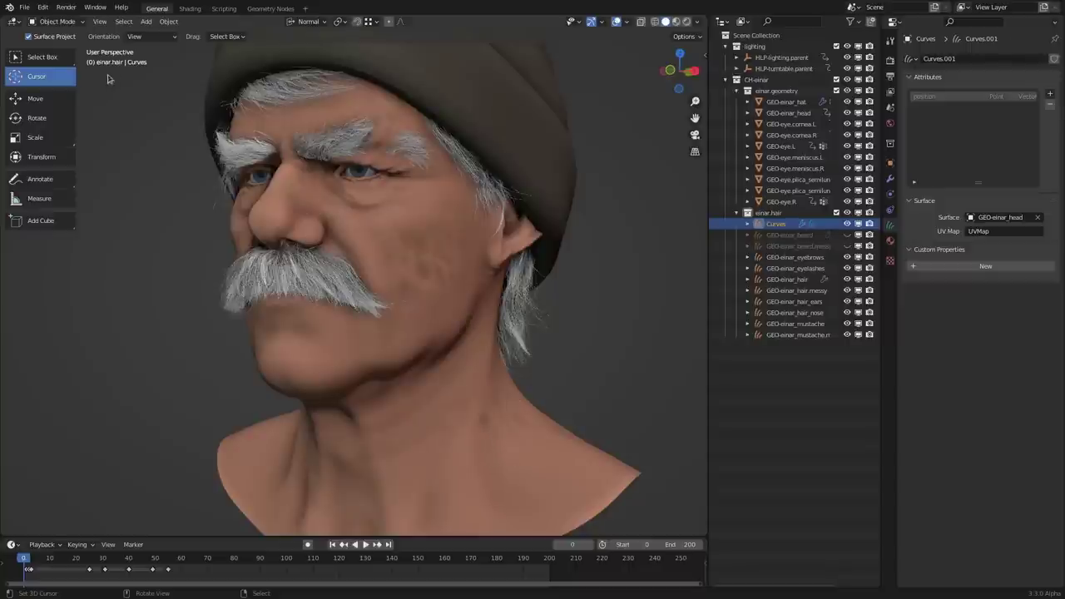
Enter Sculpt Mode on the new curves and place a few single hairs on the cheek and jaw with the Add brush
left_click(60, 22)
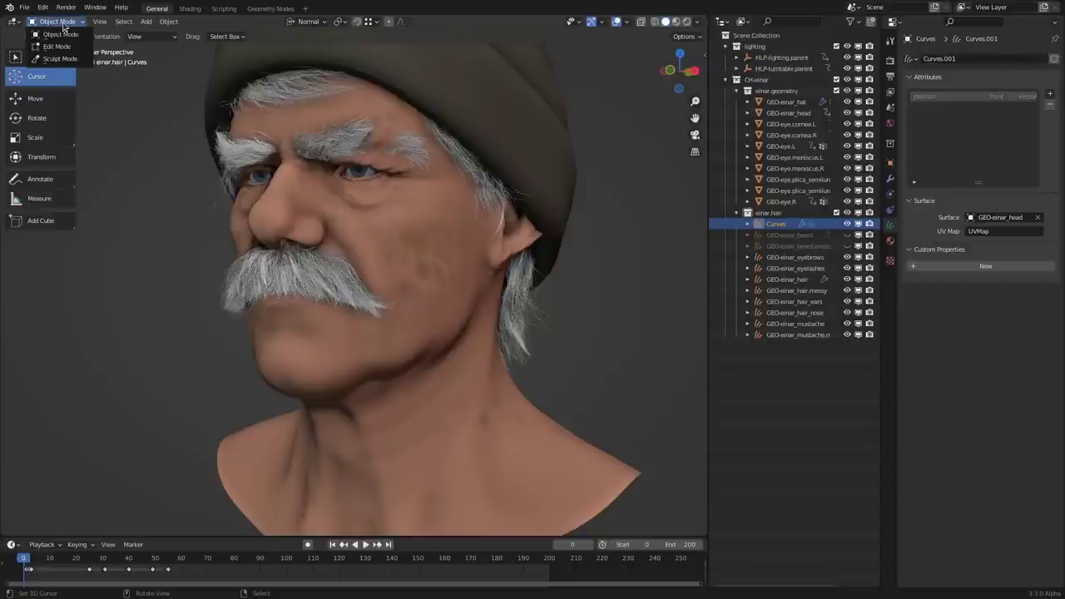
left_click(60, 58)
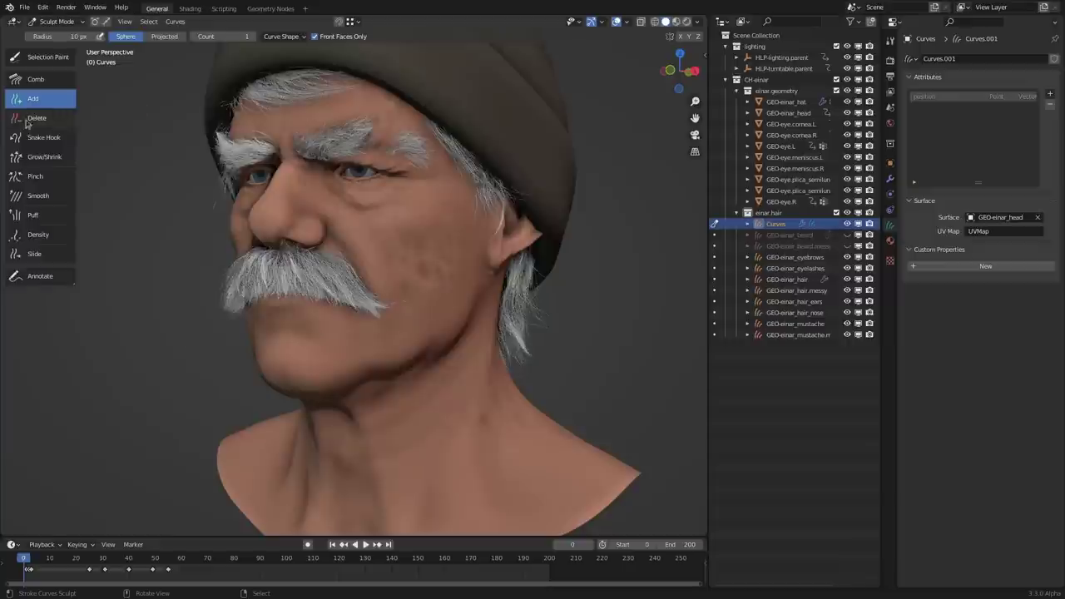
left_click(428, 289)
left_click(418, 323)
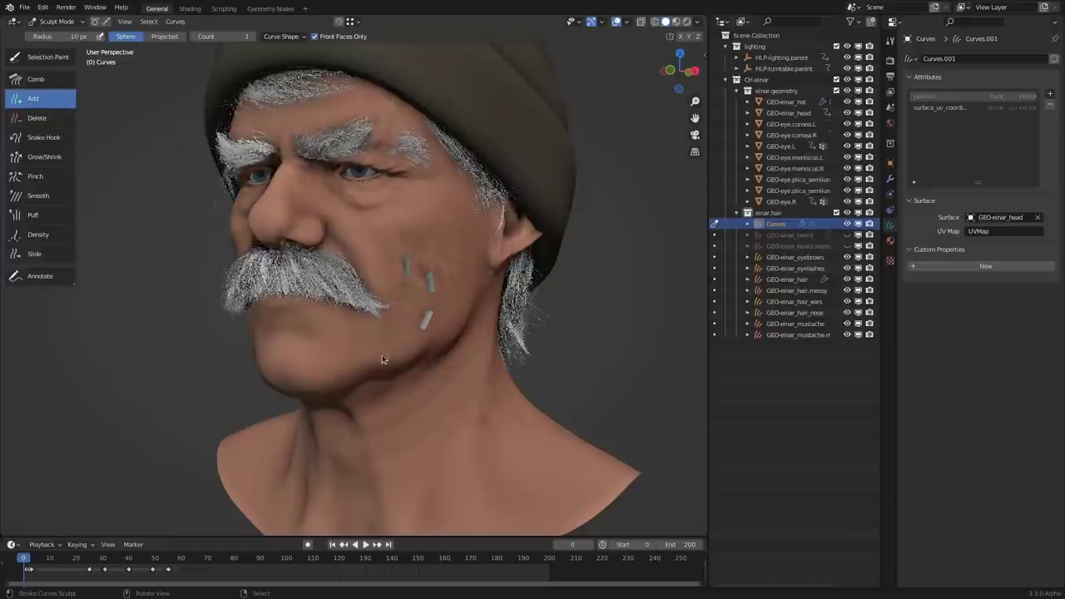
middle_click_drag(350, 353, 423, 366)
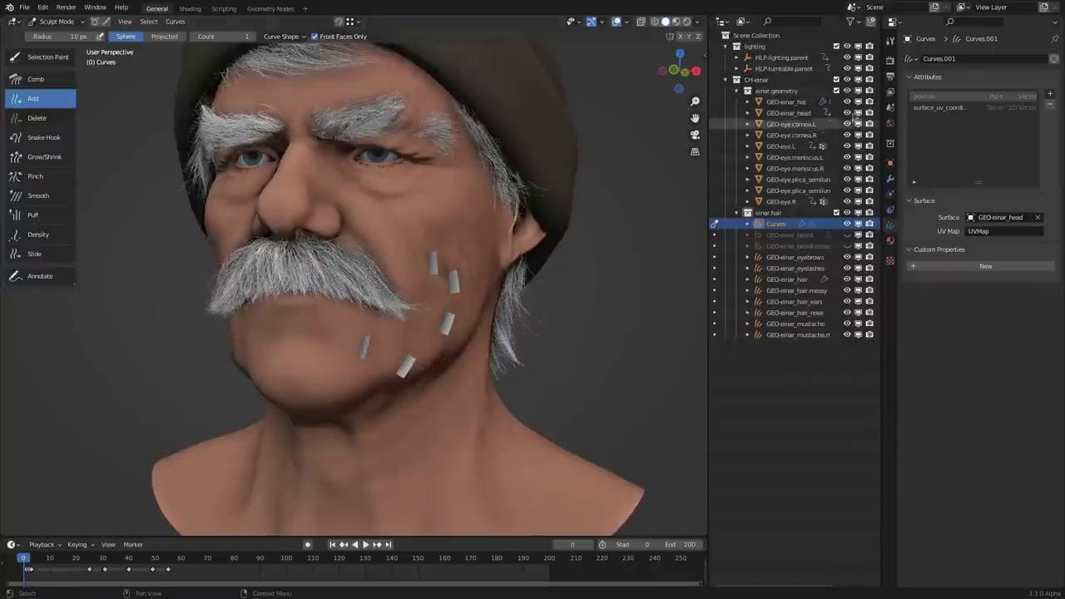
Compare the Strand and Strip curve shapes in the render settings and set the shape to Strand
left_click(890, 65)
scroll(967, 466, "down", 5)
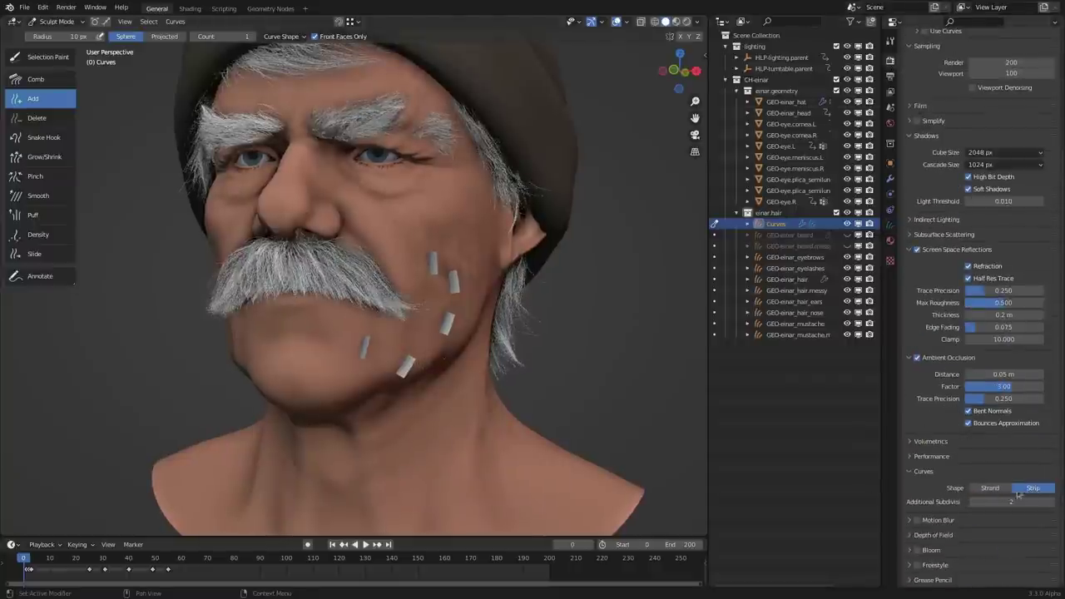
left_click(998, 491)
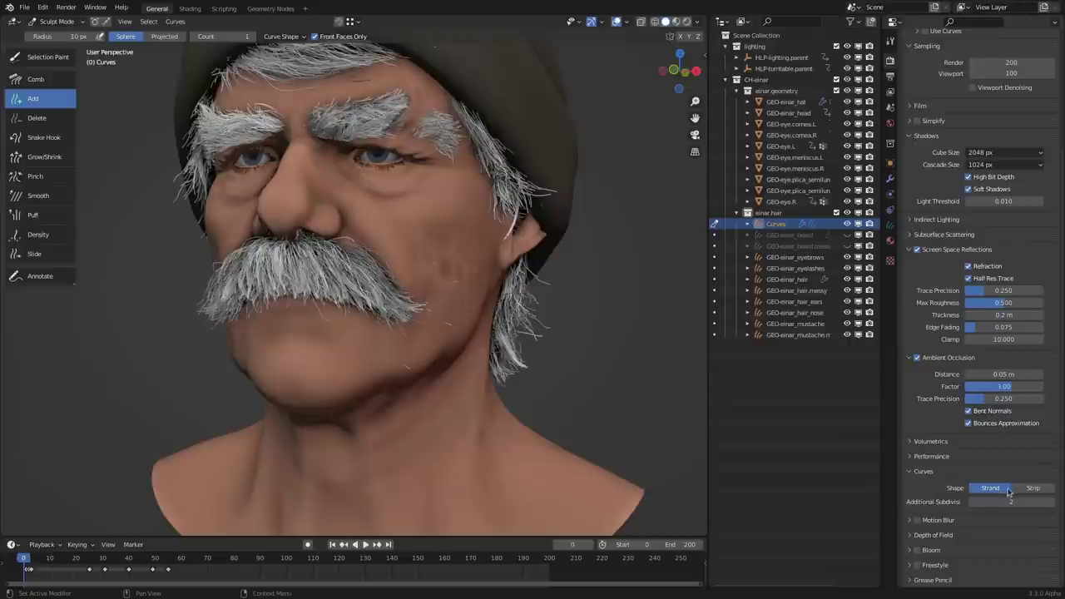
left_click(1019, 490)
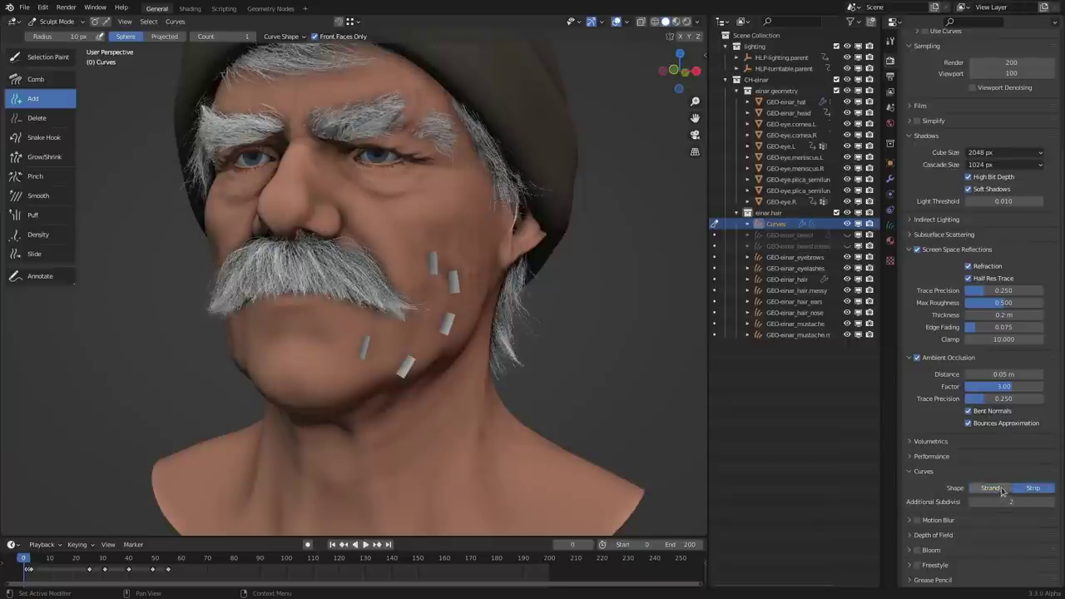
left_click(990, 488)
middle_click_drag(467, 349, 470, 347)
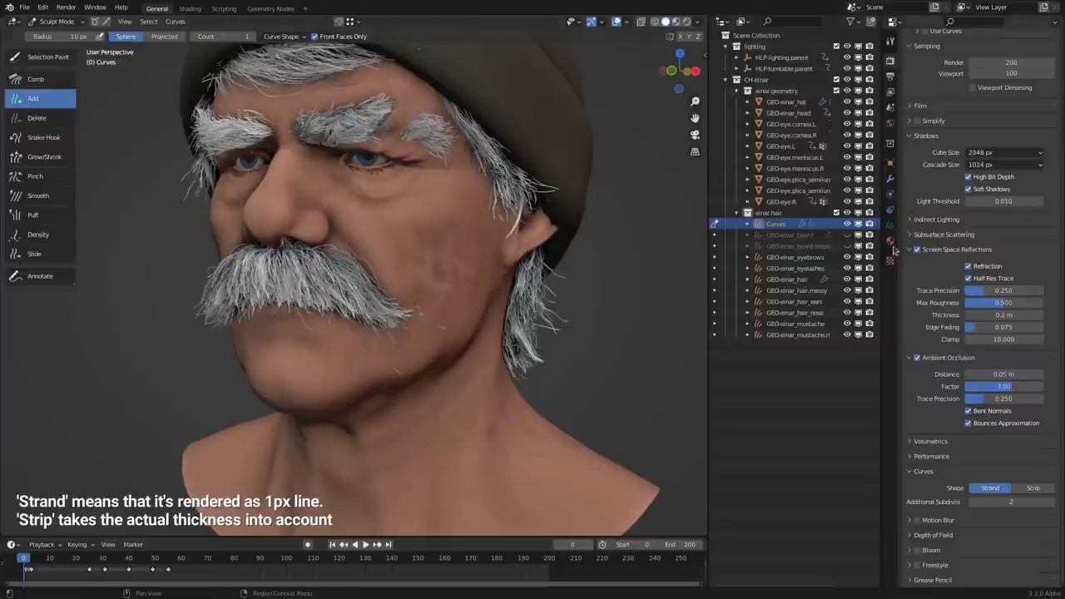
left_click(890, 238)
left_click(890, 163)
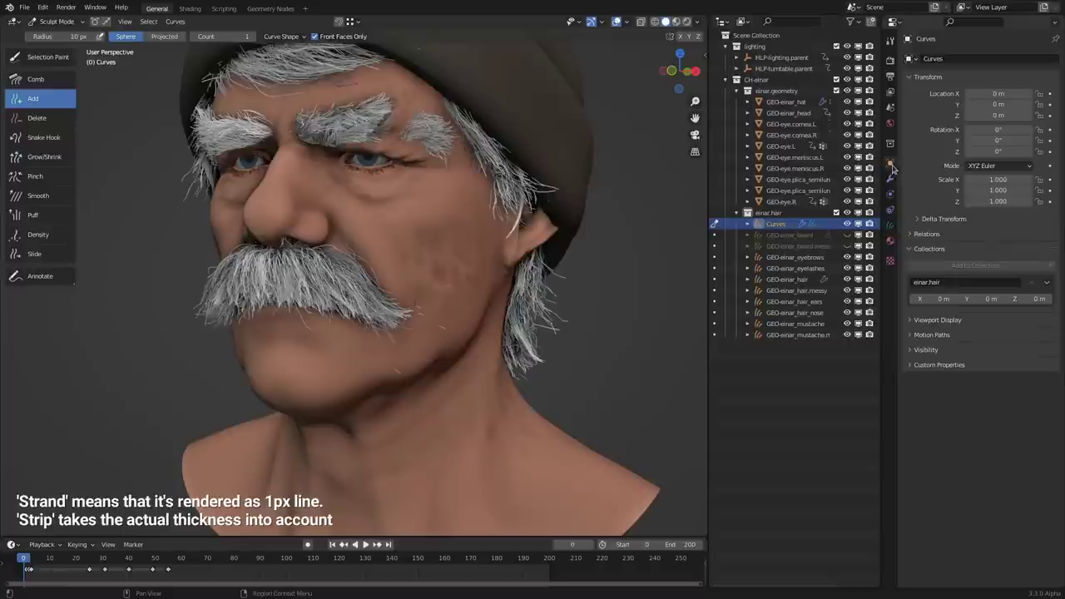
left_click(890, 76)
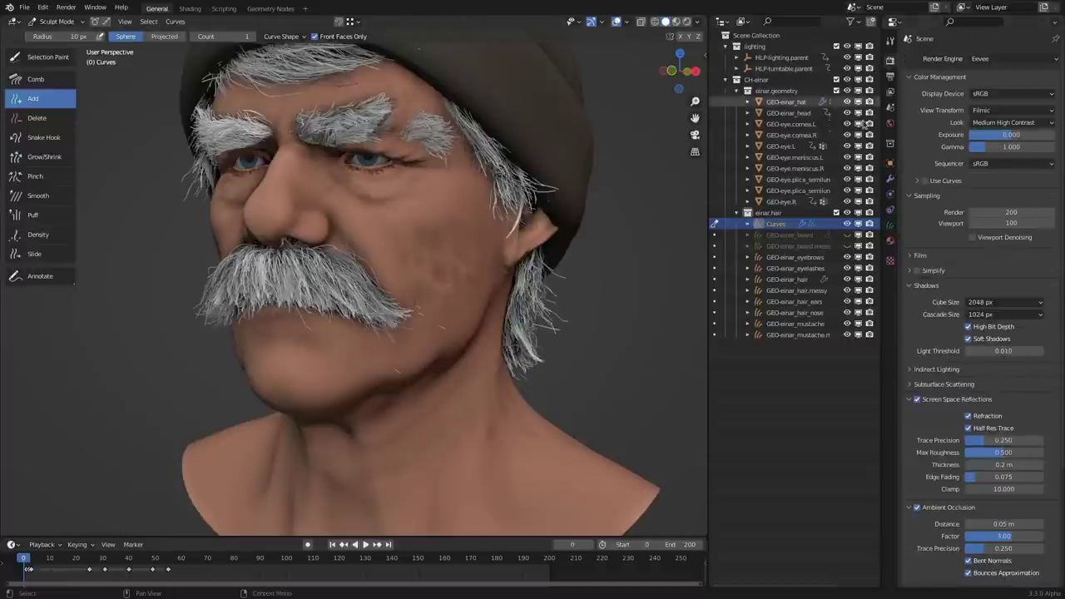
Set the Add brush's hair count to 16
scroll(962, 477, "down", 3)
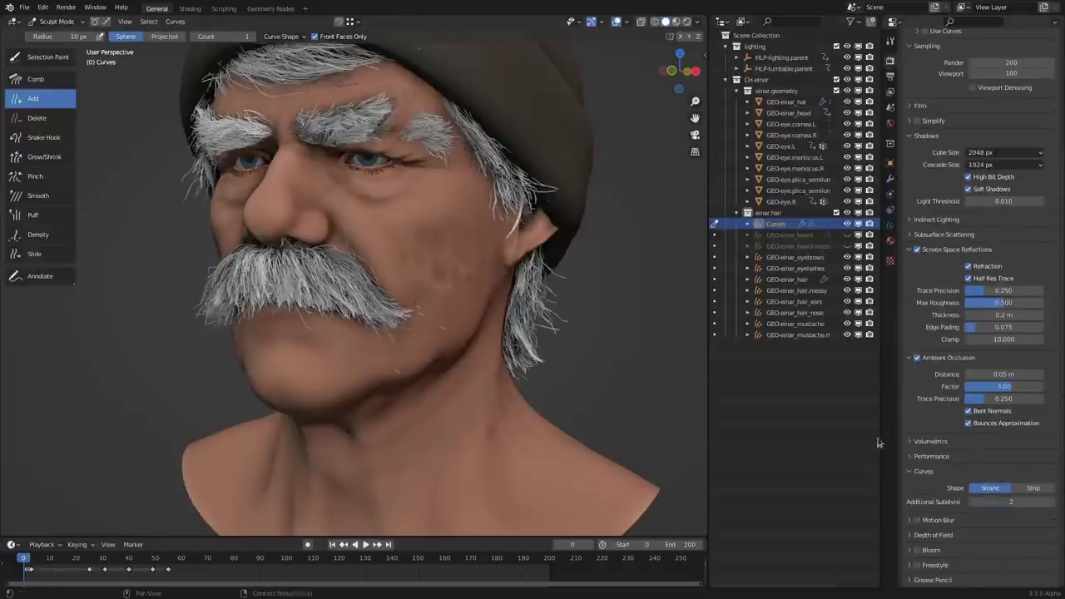
middle_click_drag(450, 307, 478, 319)
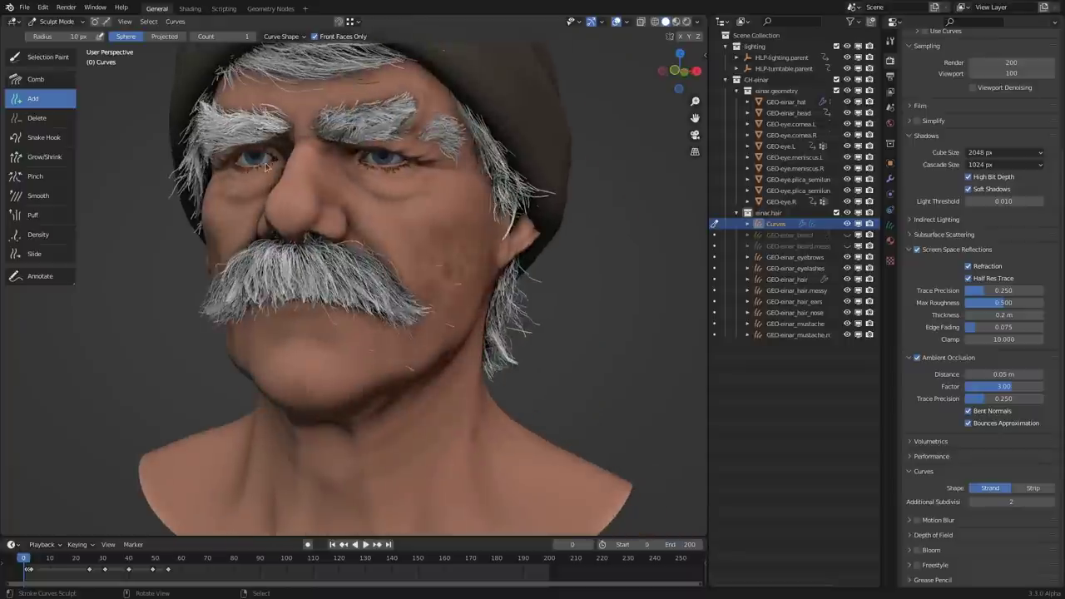
middle_click_drag(438, 351, 389, 233)
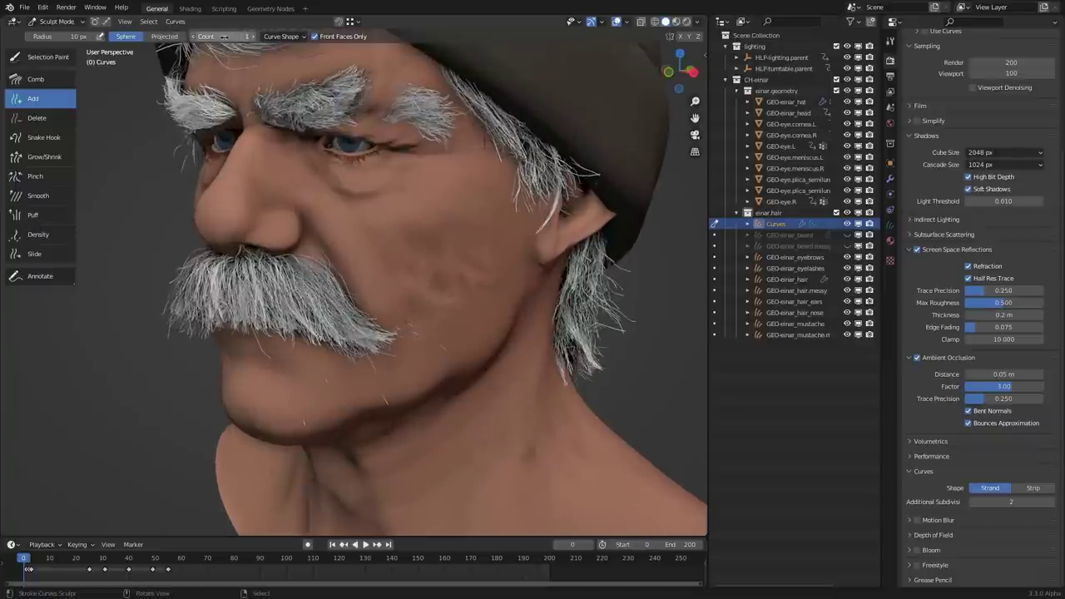
left_click(223, 36)
type("16")
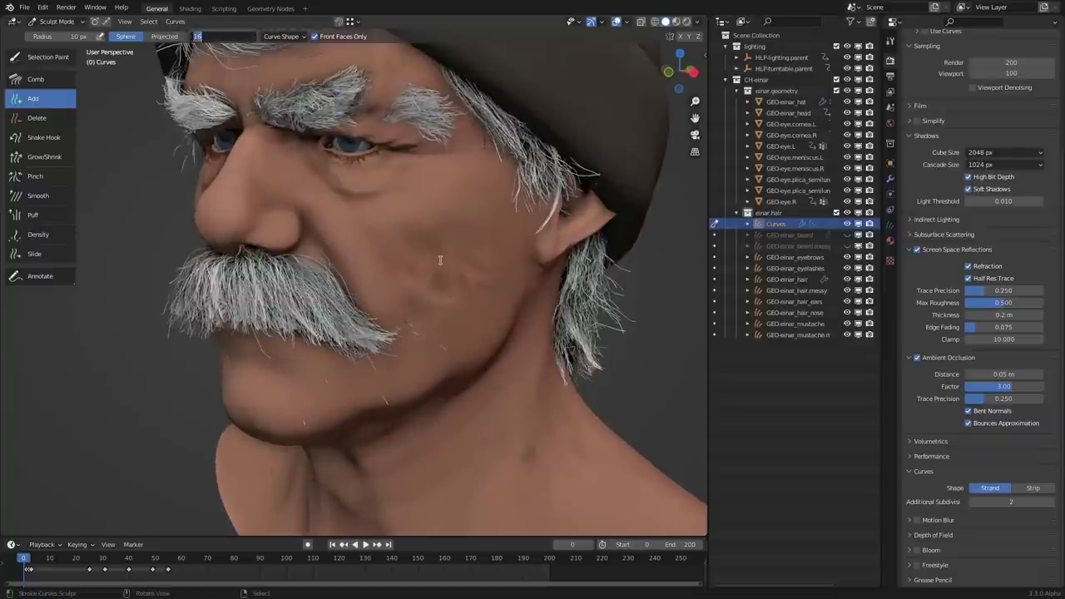
key("Return")
Enlarge the Add brush's radius to 77 px over the cheek
middle_click_drag(473, 288, 442, 266)
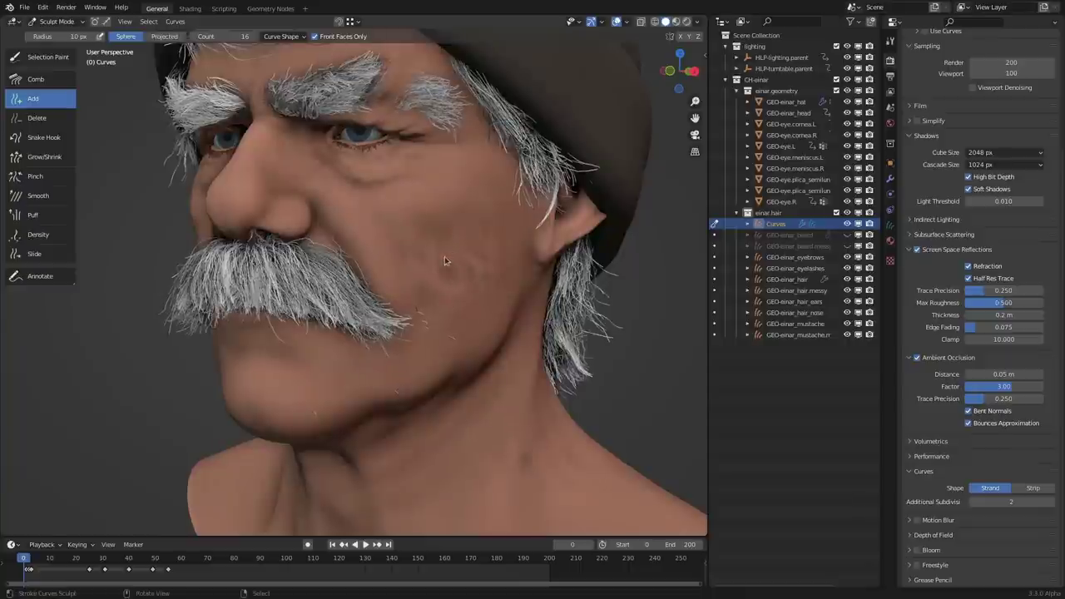
key("f")
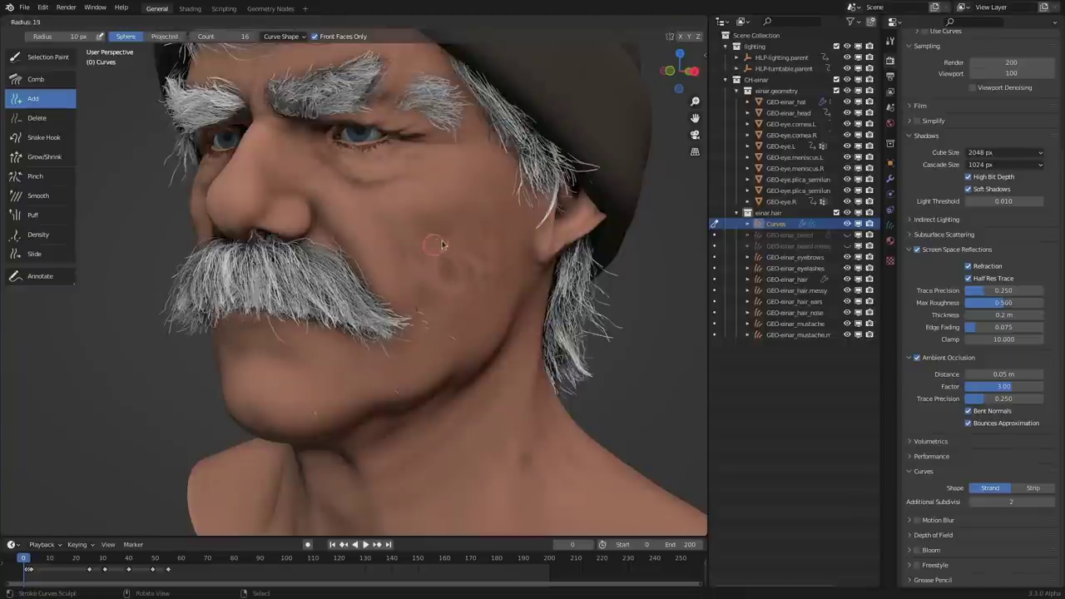
left_click(445, 244)
key("f")
left_click(466, 291)
Brush hairs with the Add brush over the cheek and along the jaw to the chin
left_click_drag(455, 237, 475, 299)
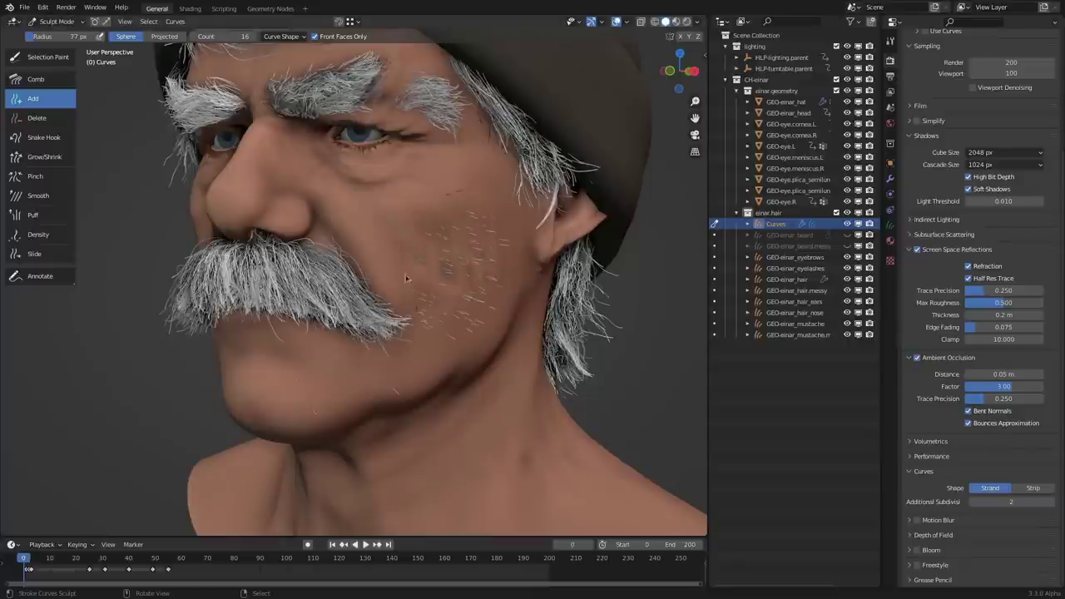
middle_click_drag(416, 308, 382, 338)
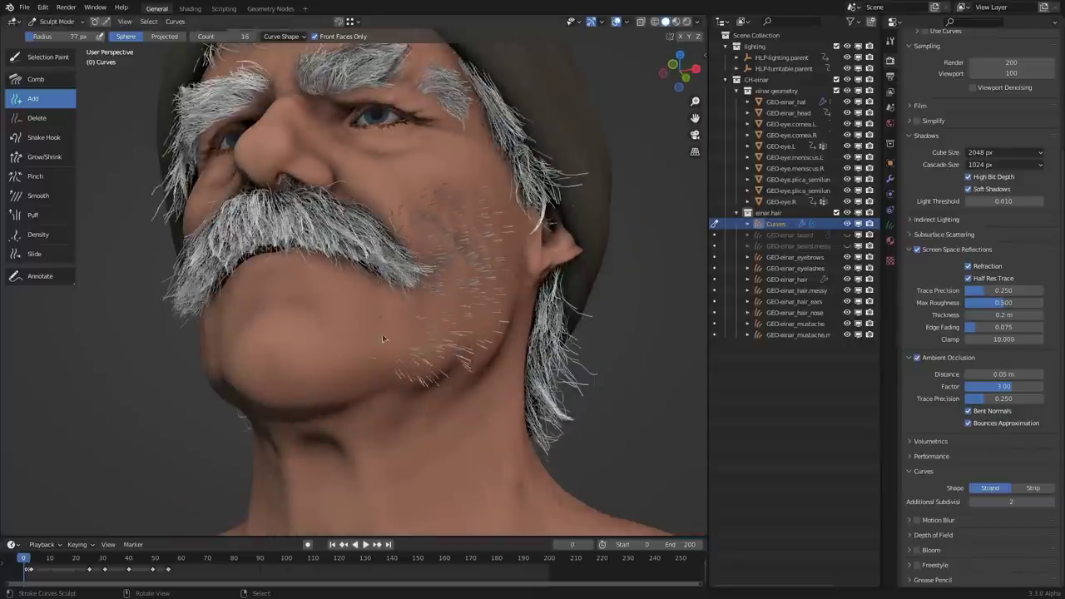
middle_click_drag(319, 383, 447, 308)
middle_click_drag(384, 282, 613, 102)
middle_click_drag(485, 346, 450, 283)
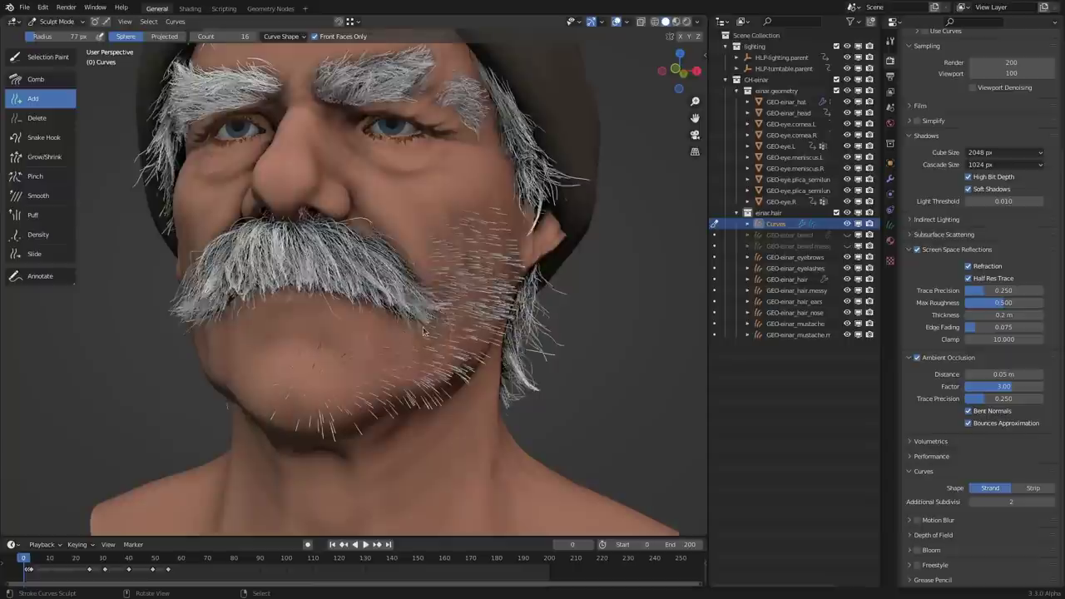
Undo the latest Add strokes on the cheek, jaw and chin
key("ctrl+z")
key("ctrl+z")
key("ctrl+z")
key("ctrl+z")
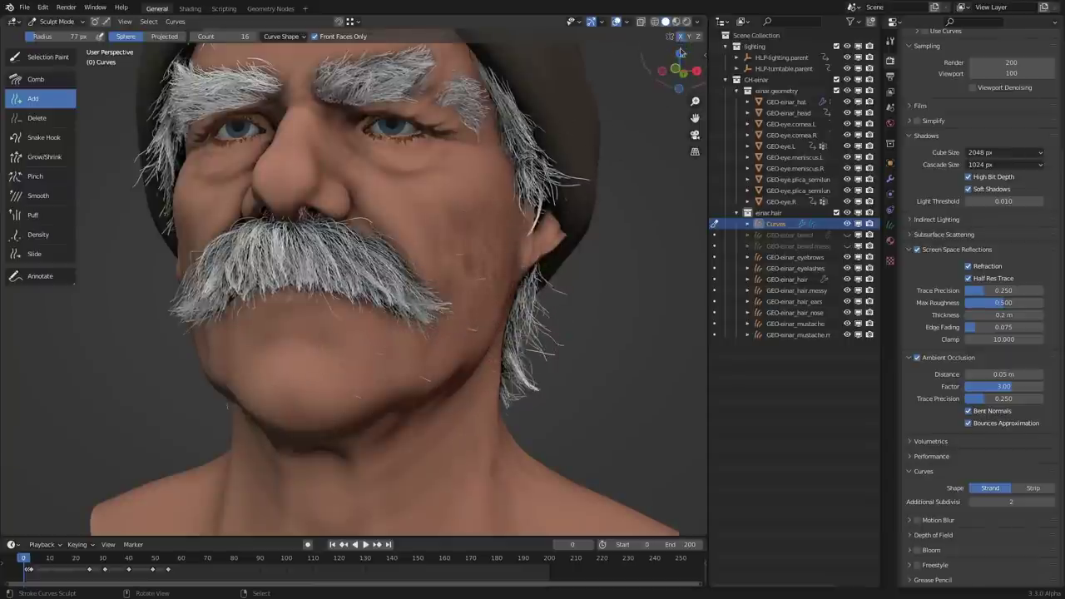
Enable X mirroring, turn off Front Faces Only, and brush symmetrical hairs onto both cheeks
middle_click_drag(479, 347, 432, 218)
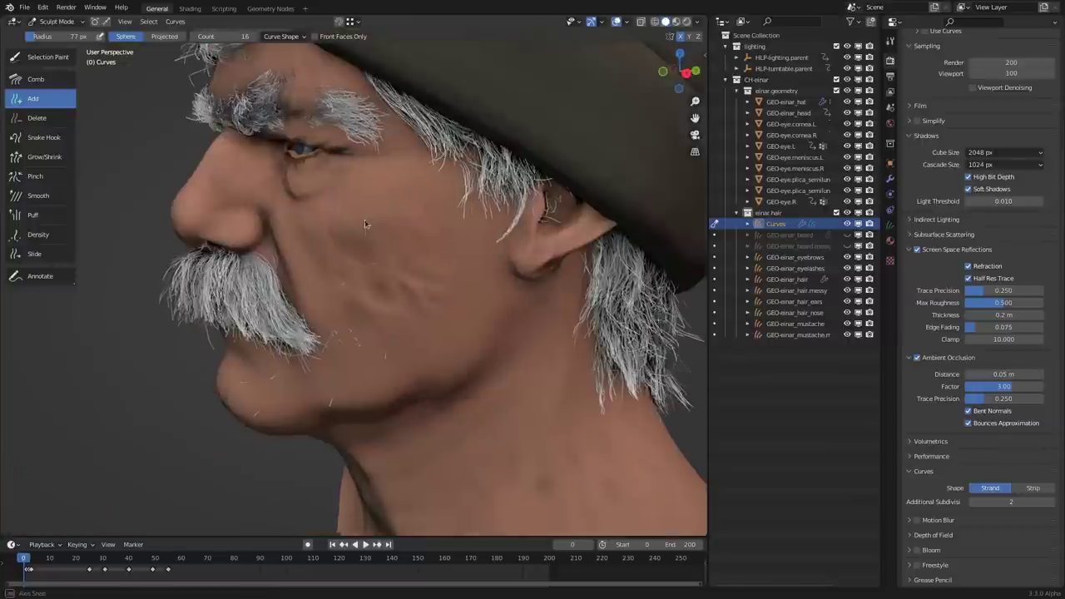
middle_click_drag(366, 224, 411, 270)
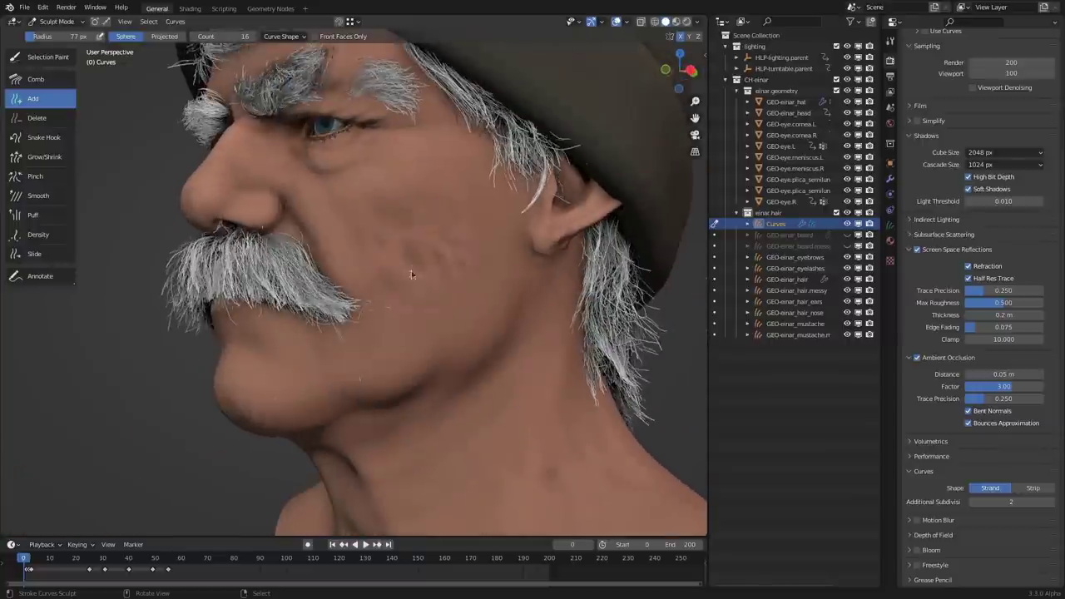
middle_click_drag(200, 320, 387, 347)
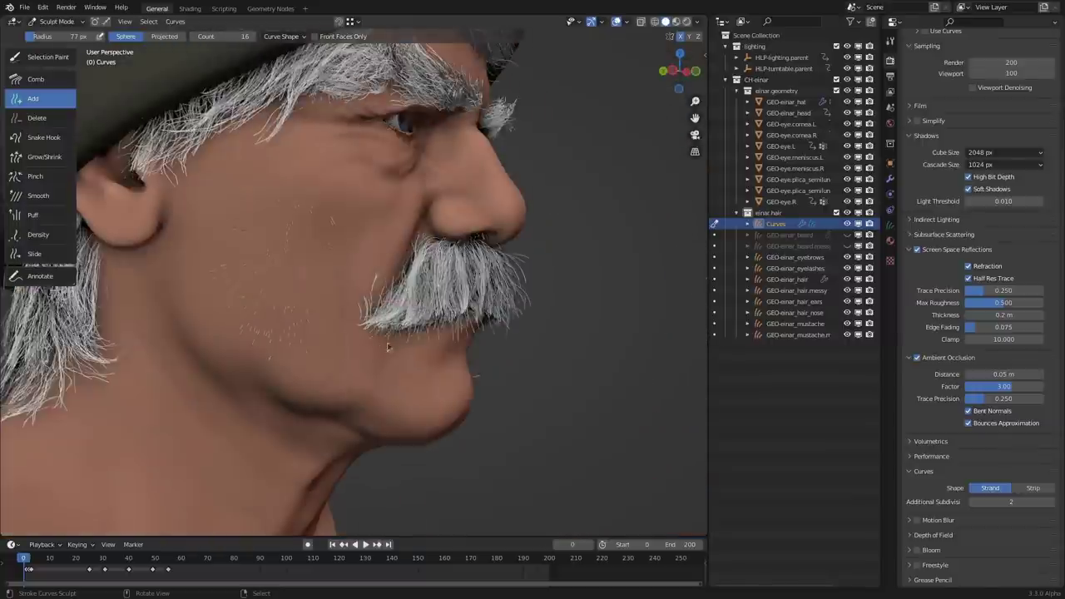
middle_click_drag(432, 303, 479, 275)
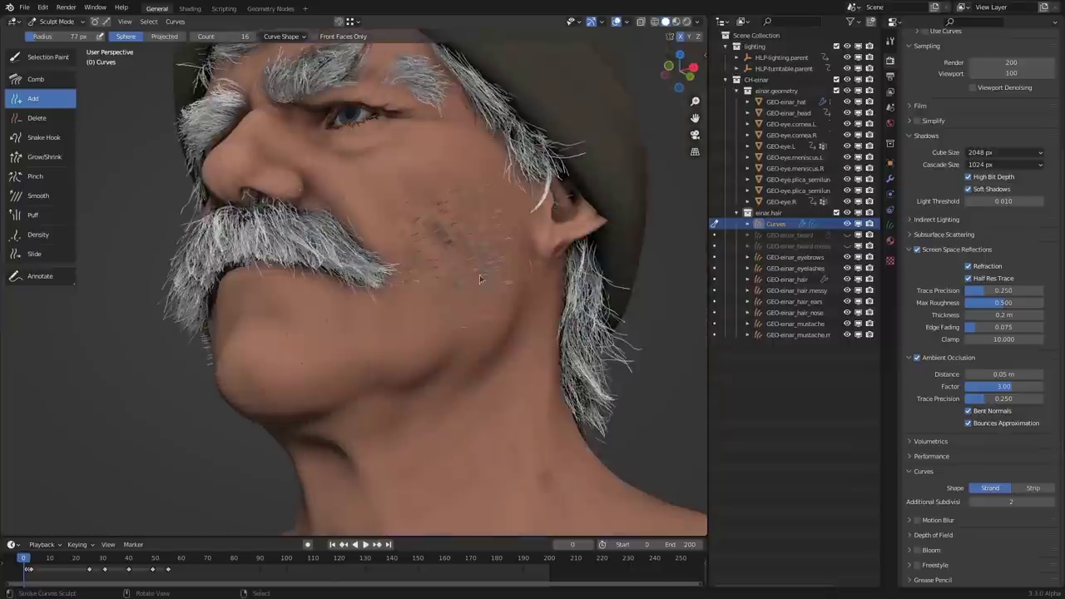
Extend the mirrored stubble down the cheeks and along the jaw and chin with the Add brush
middle_click_drag(385, 336, 480, 321)
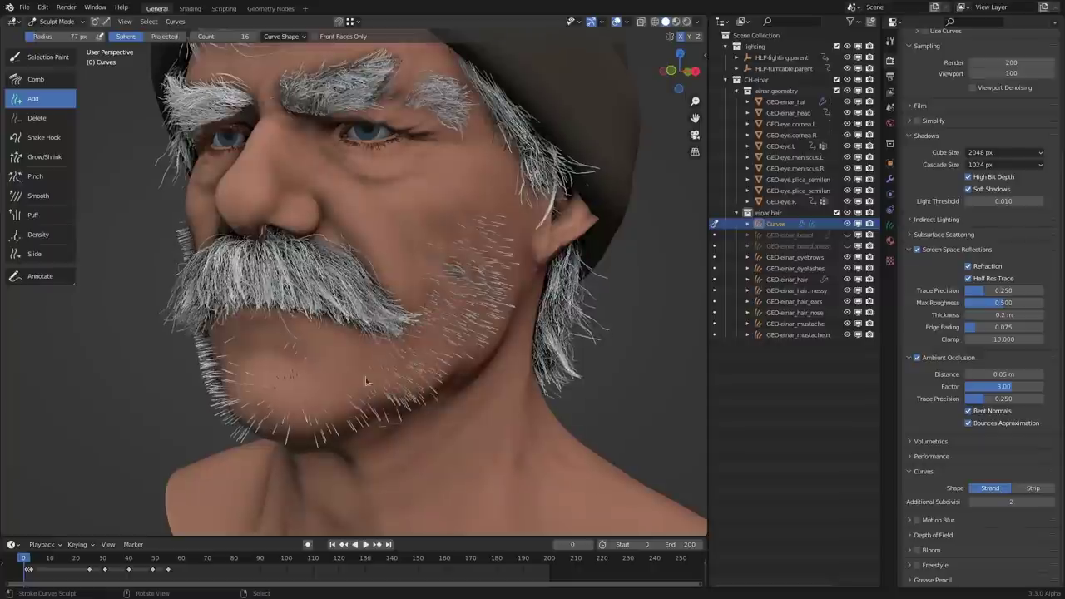
middle_click_drag(358, 428, 208, 358)
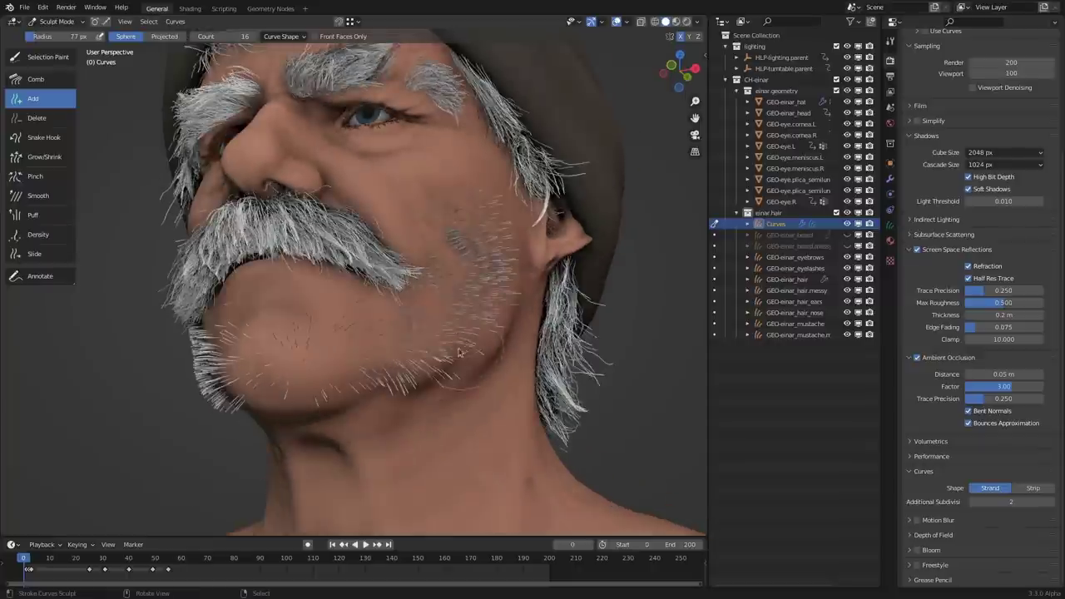
middle_click_drag(279, 416, 427, 300)
scroll(443, 343, "up", 2)
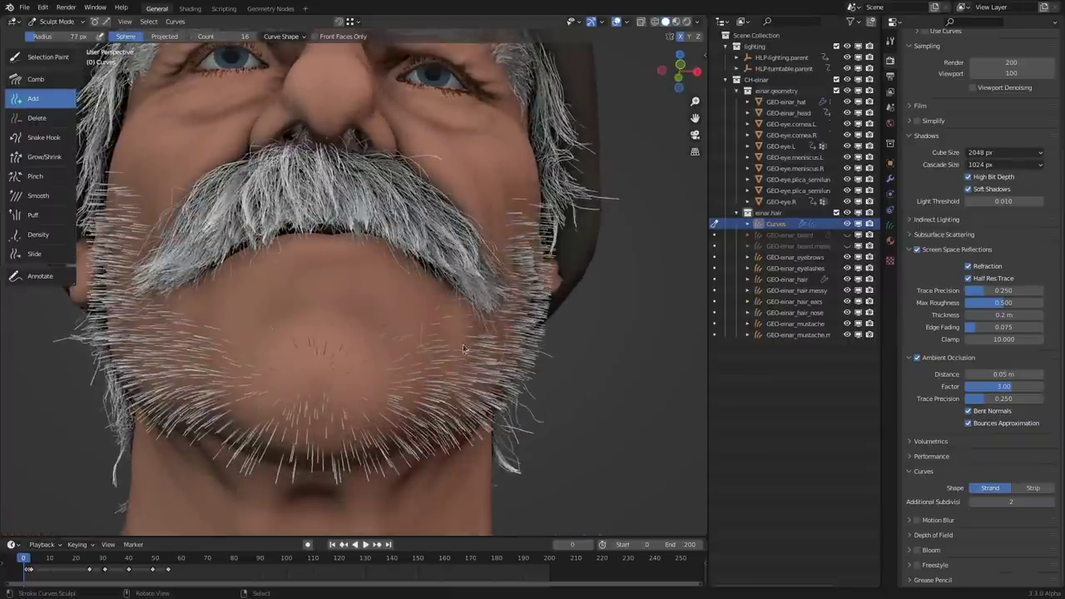
middle_click_drag(455, 364, 382, 383)
middle_click_drag(471, 314, 497, 334)
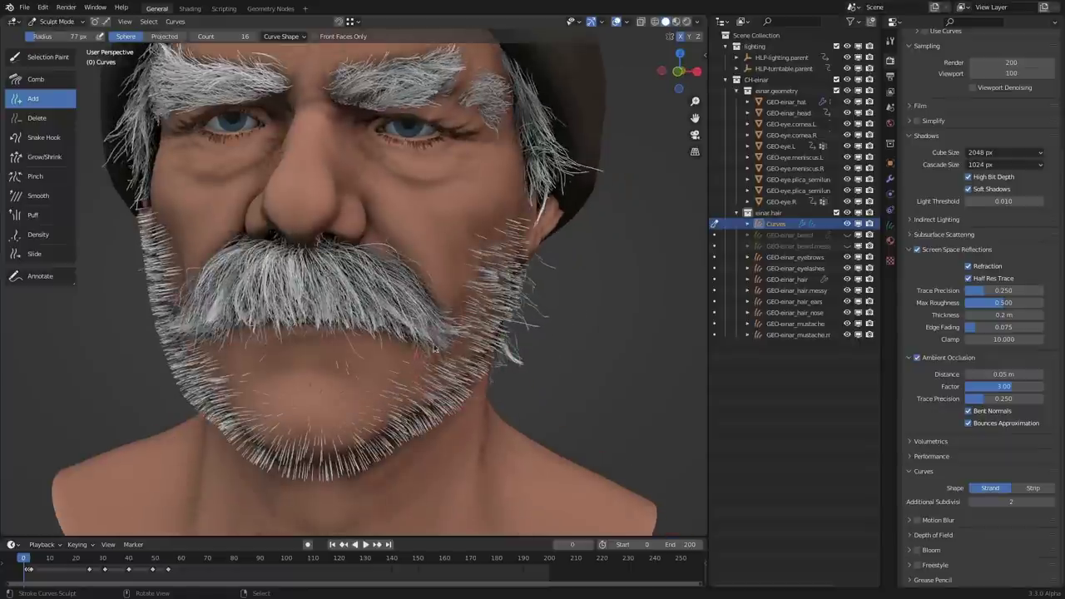
Set the Add brush's count to 1 and add sparse mirrored hairs between the lower lip and chin
left_click(218, 36)
type("1")
key("Return")
middle_click_drag(404, 316, 391, 319)
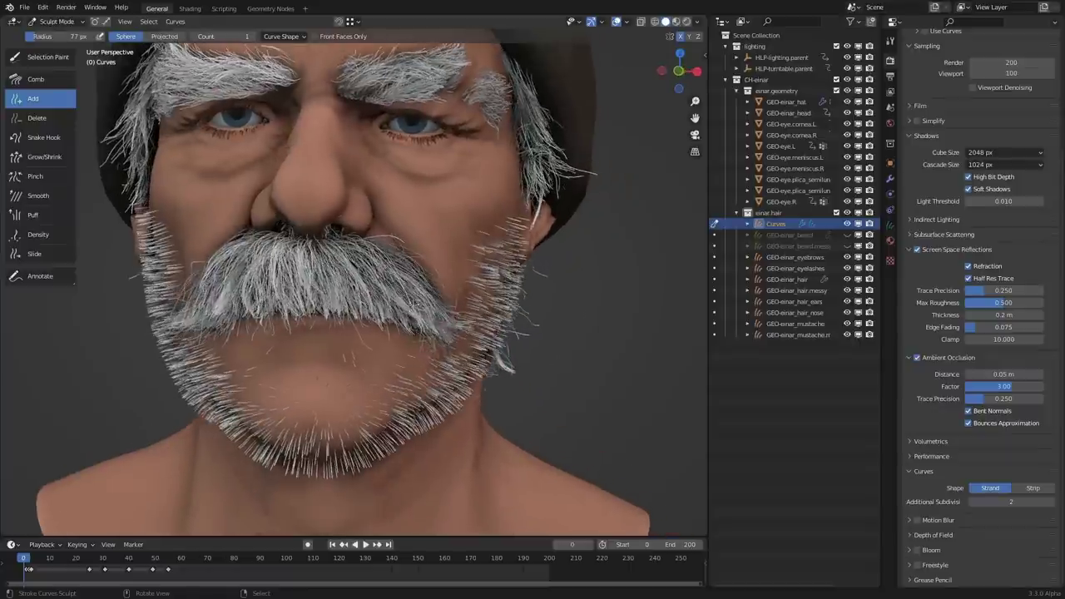
mouse_move(329, 357)
middle_mouse_down()
mouse_move(351, 363)
mouse_move(334, 348)
middle_mouse_up()
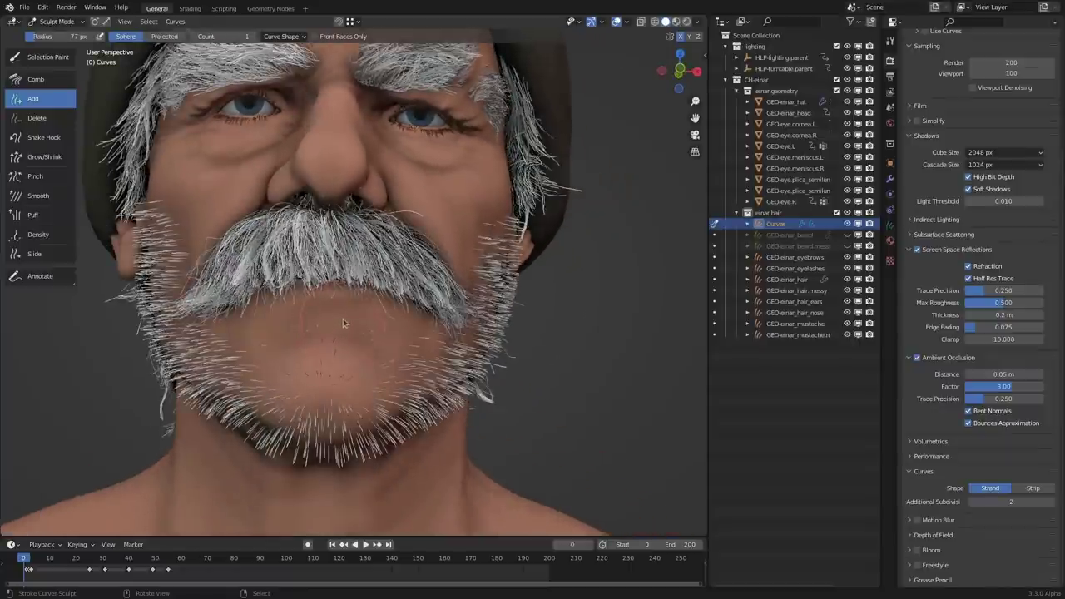
scroll(370, 345, "up", 3)
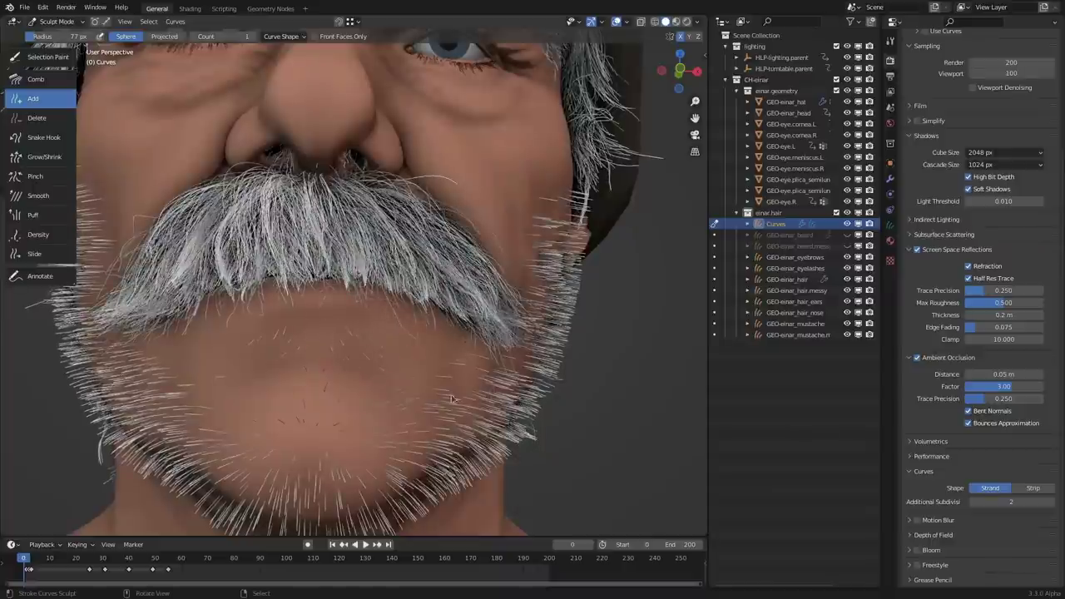
middle_click_drag(466, 333, 469, 300)
scroll(471, 289, "down", 3)
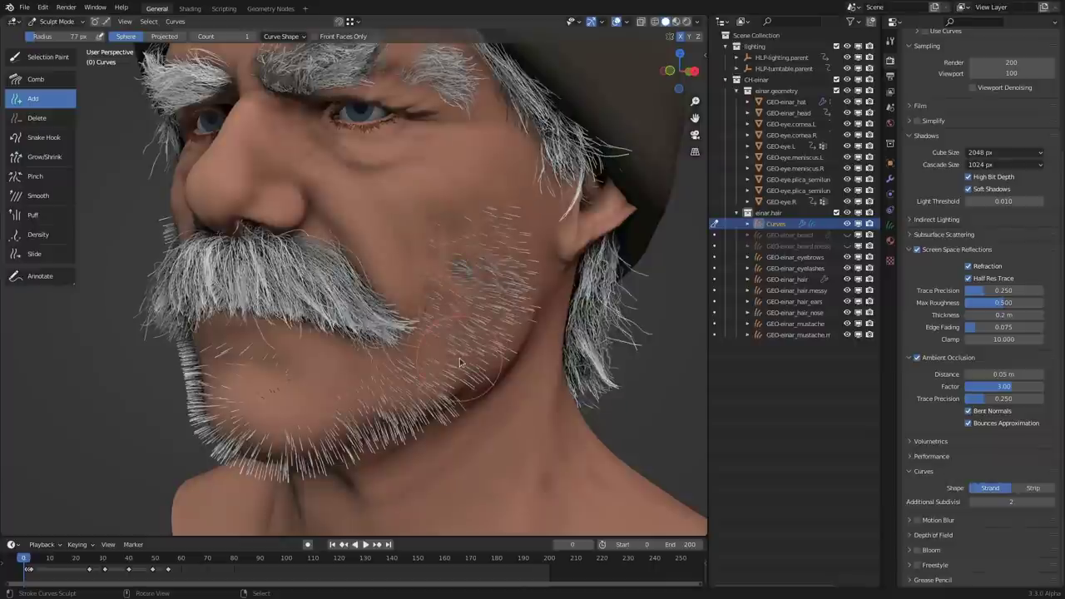
Remove the uppermost beard hairs on the cheeks with the Delete brush
left_click(50, 117)
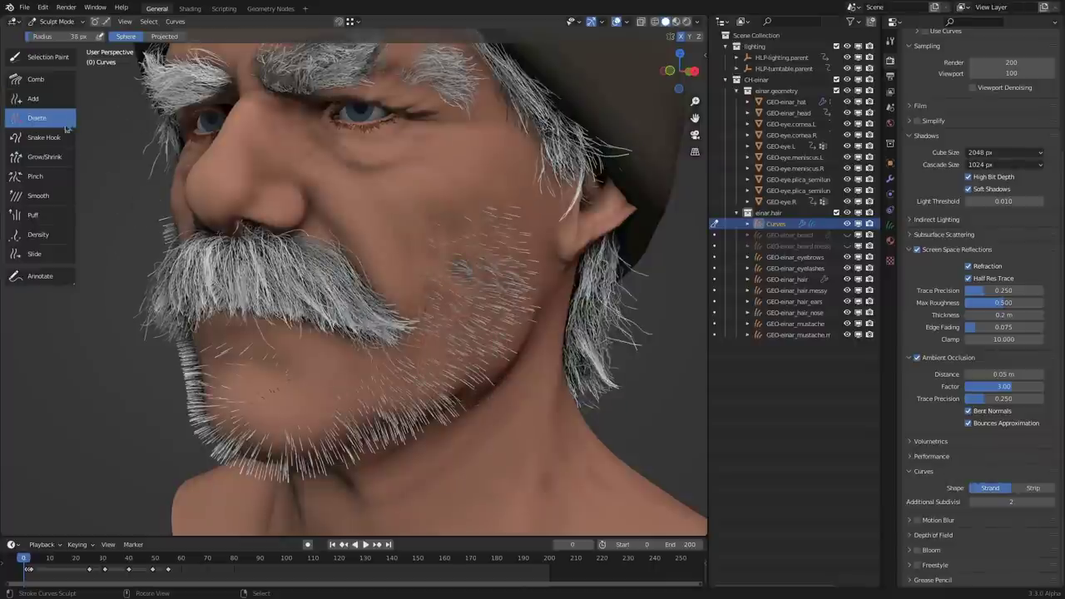
middle_click_drag(366, 249, 396, 231)
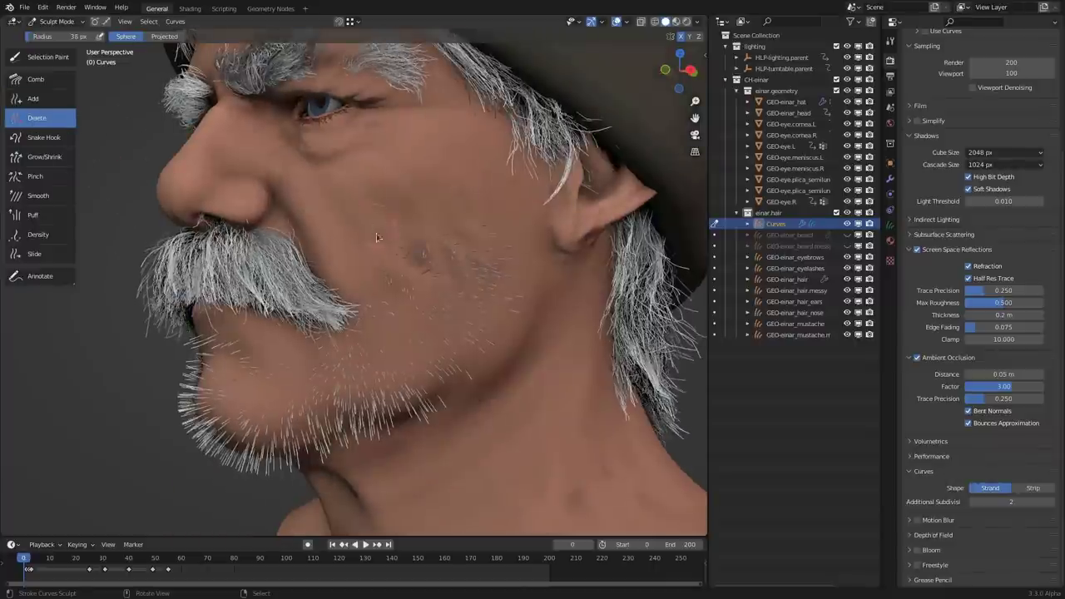
middle_click_drag(421, 231, 464, 329)
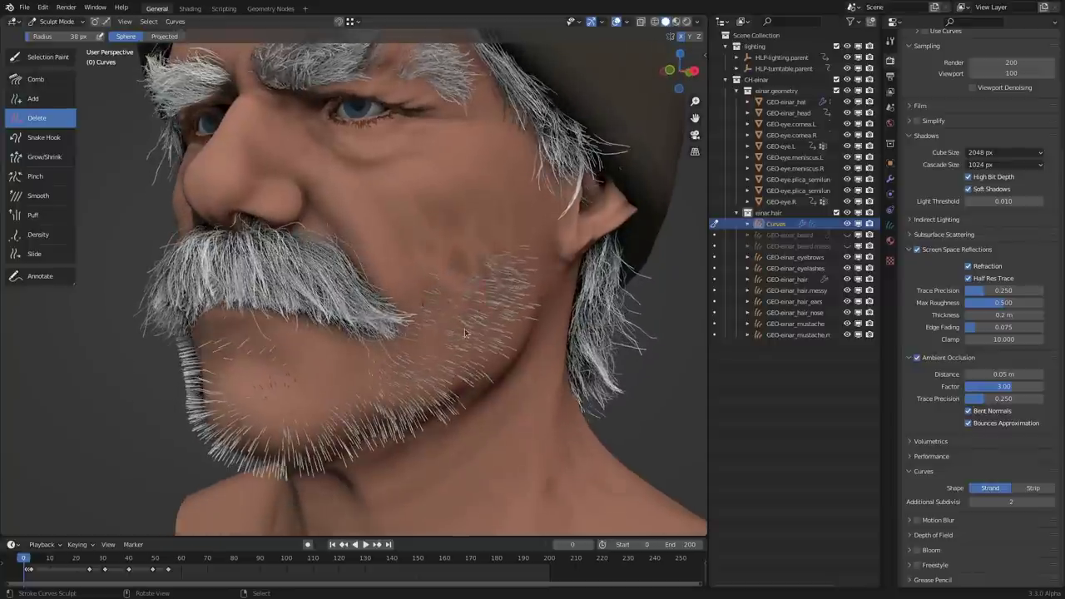
Switch back to the Add brush and review its curve shape settings
left_click(60, 98)
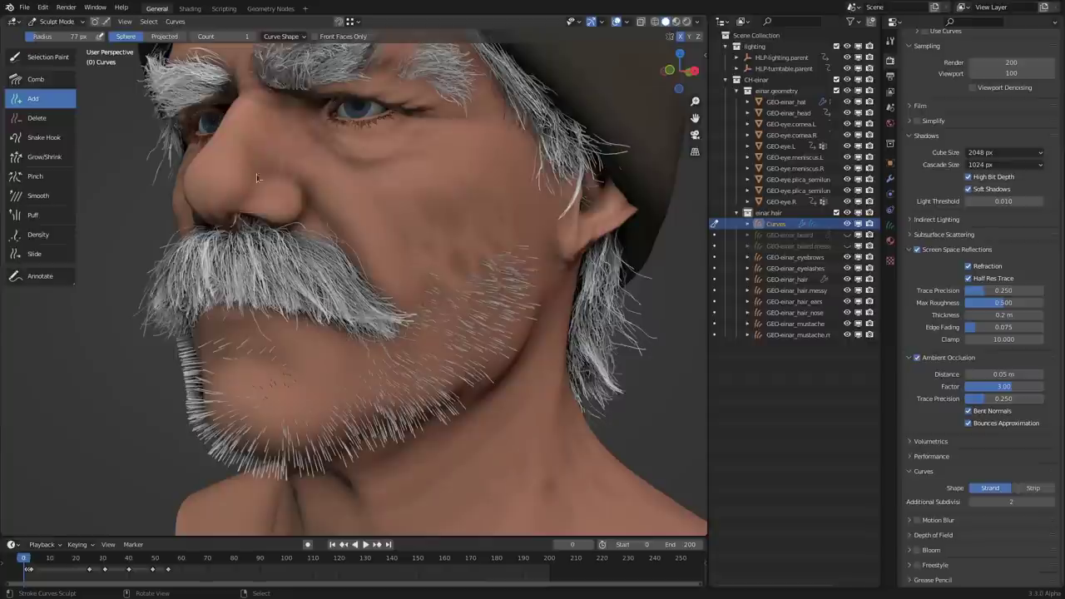
left_click(287, 37)
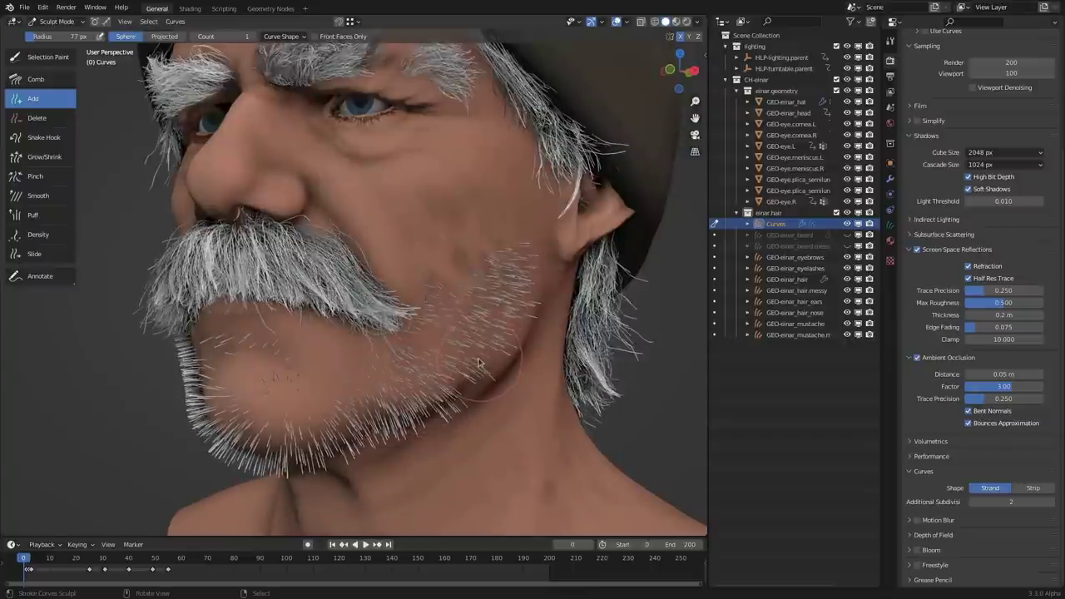
middle_click_drag(479, 356, 465, 310)
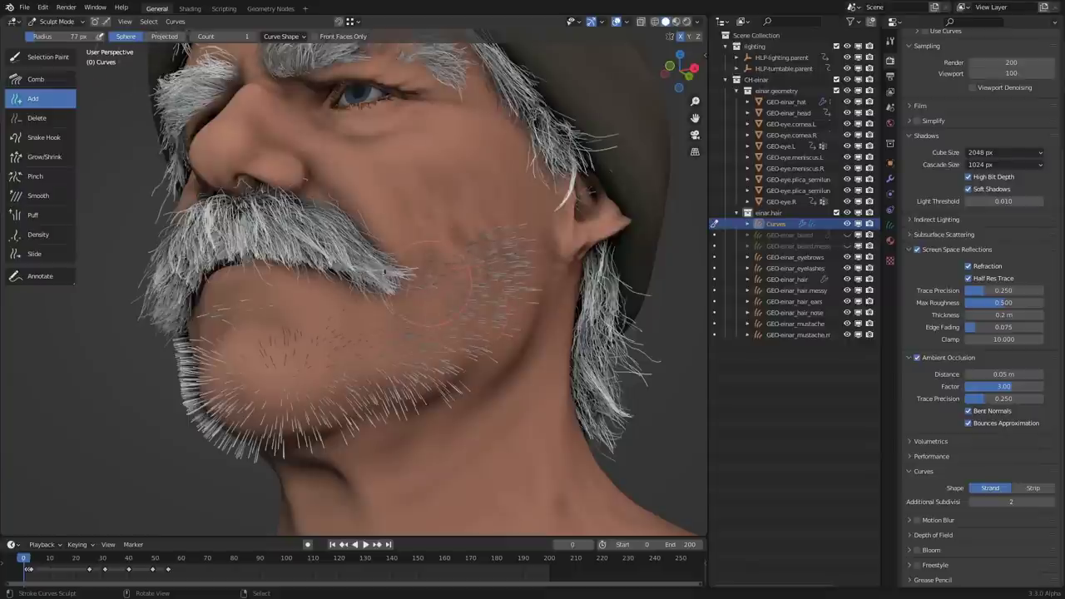
Set the Add brush to Projected with a count of 26 and add hairs on the upper cheek beside the ear
left_click(164, 35)
middle_click_drag(386, 324, 511, 231)
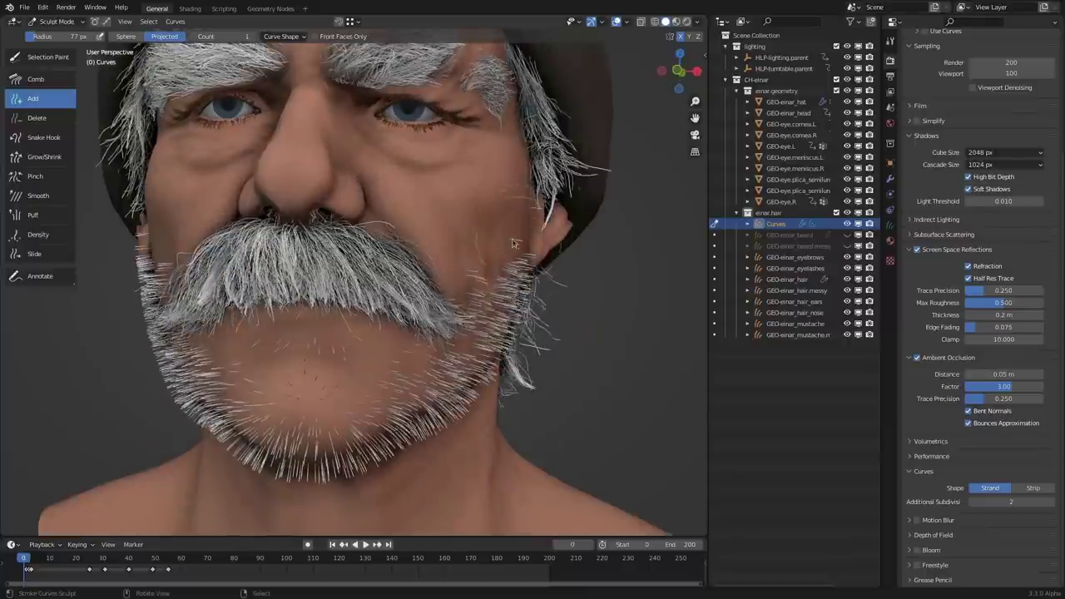
left_click_drag(223, 35, 244, 36)
left_click(510, 234)
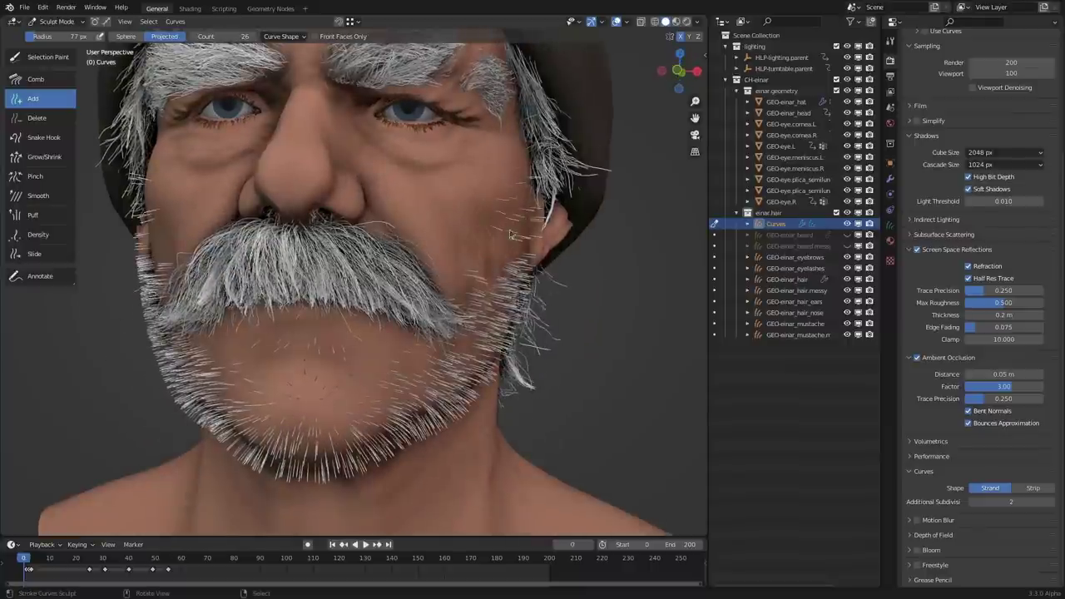
Examine from the side how the projected hairs spread over the cheek and ear, and undo them
middle_click_drag(571, 297, 468, 308)
scroll(463, 314, "down", 2)
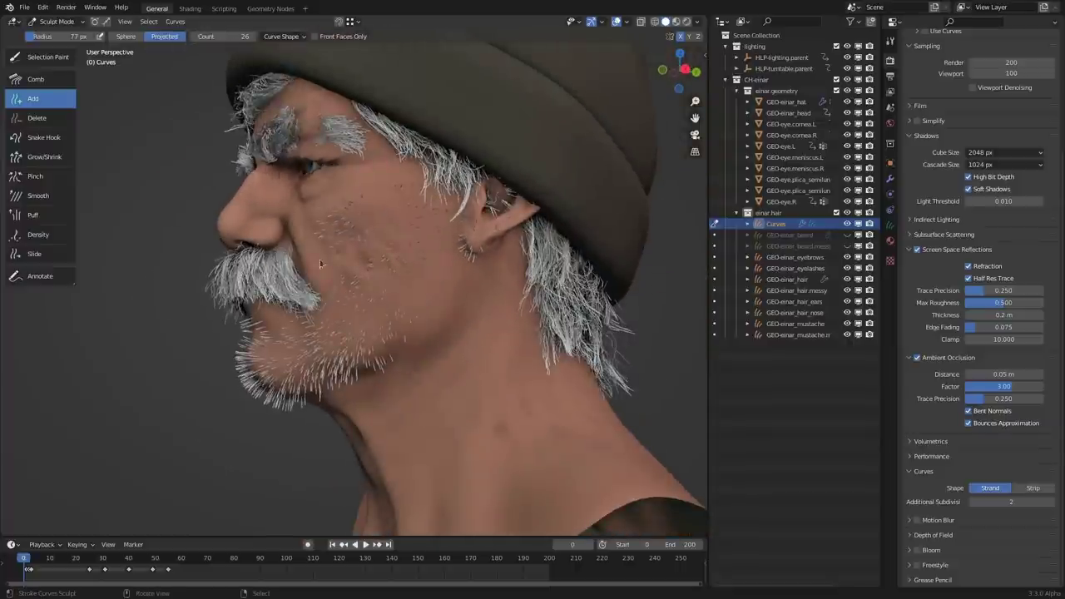
middle_click_drag(361, 270, 463, 350)
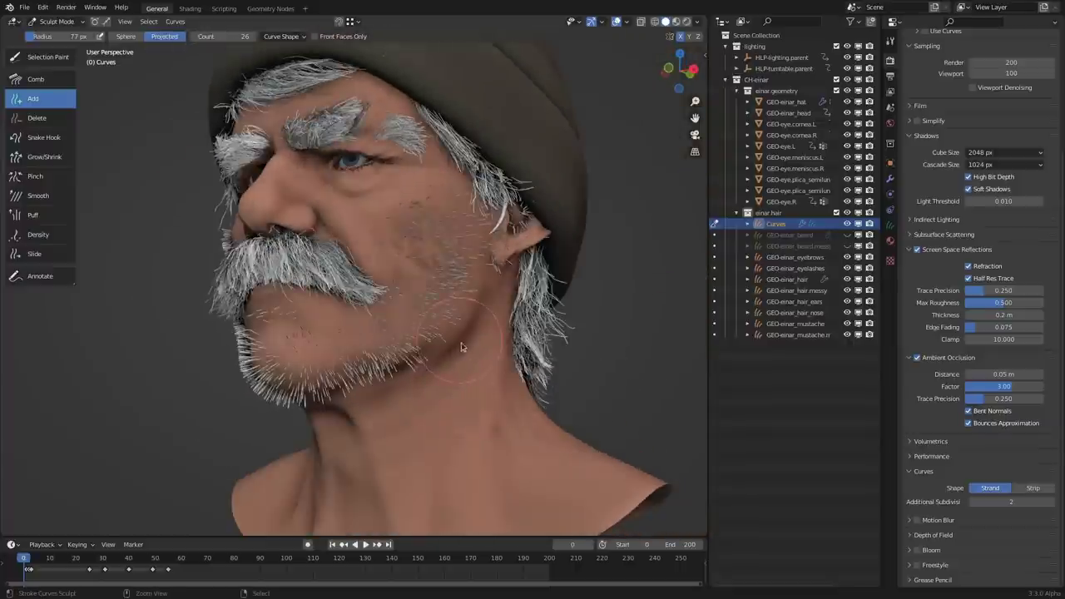
scroll(420, 342, "up", 2)
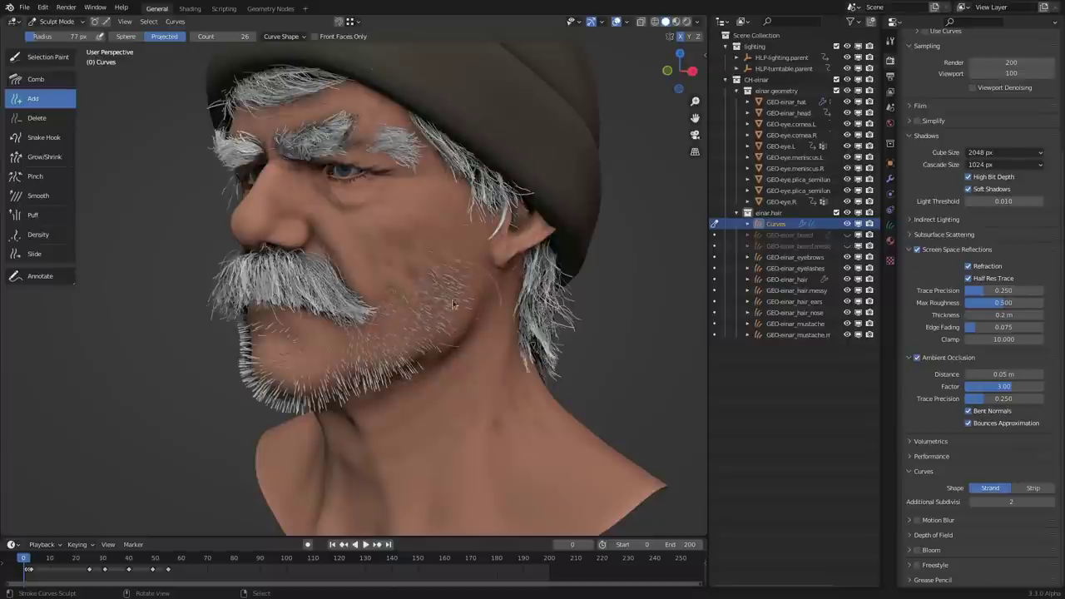
middle_click_drag(459, 280, 405, 311)
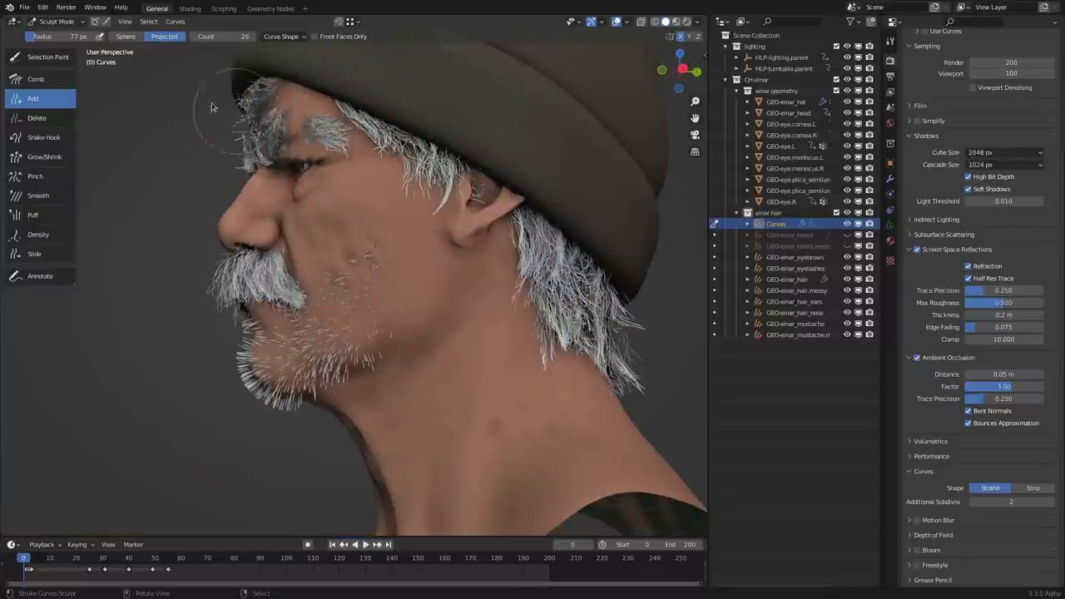
middle_click_drag(454, 359, 484, 329)
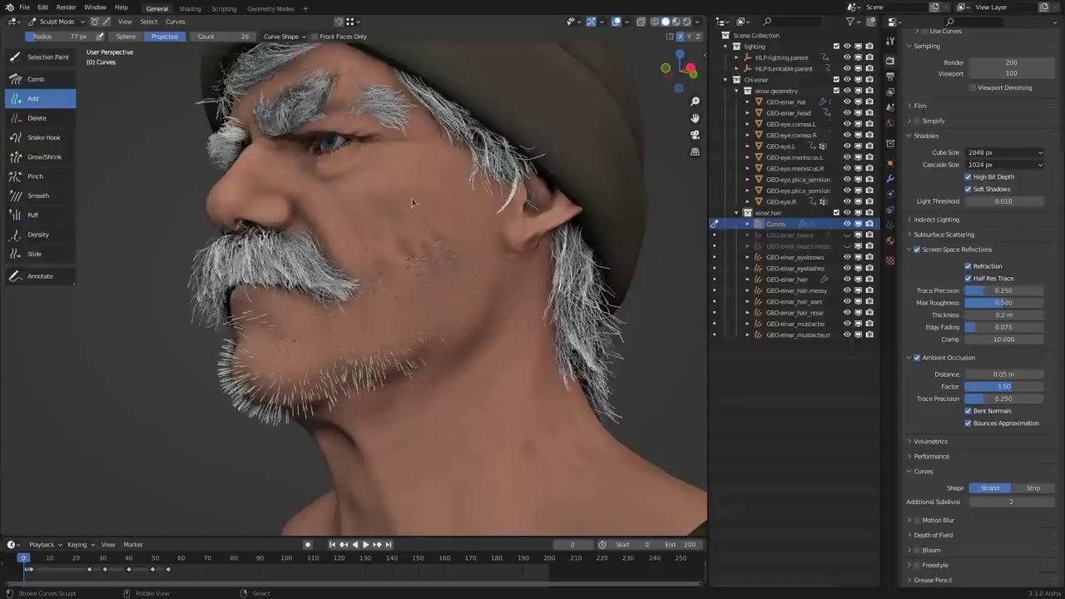
Add projected hairs across the cheek and along the jaw with the Add brush at a count of 26
middle_click_drag(366, 336, 449, 331)
middle_click_drag(416, 283, 254, 252)
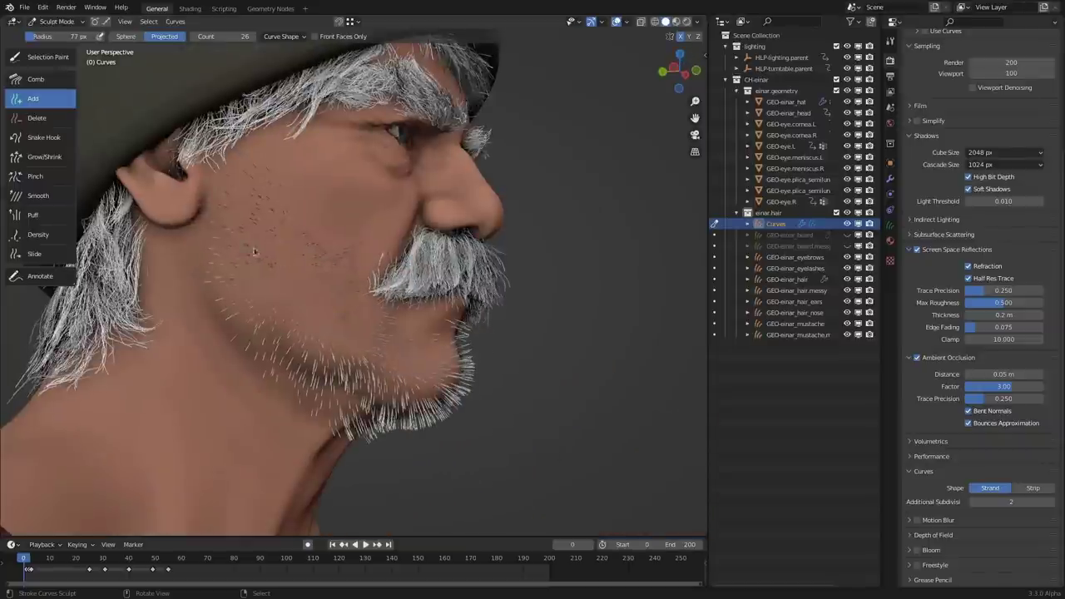
middle_click_drag(296, 308, 351, 343)
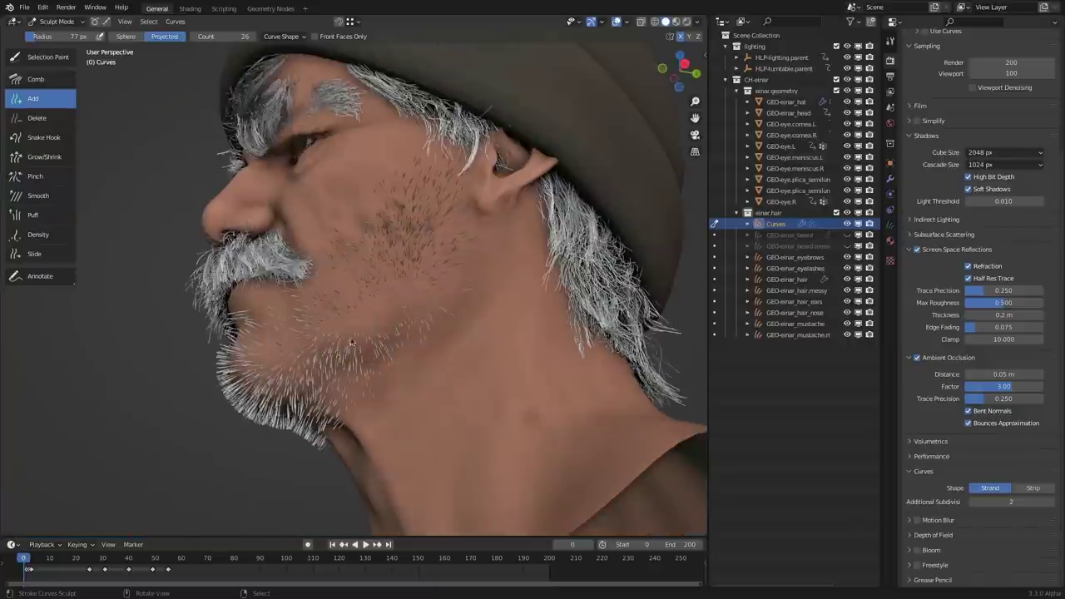
middle_click_drag(419, 235, 383, 355)
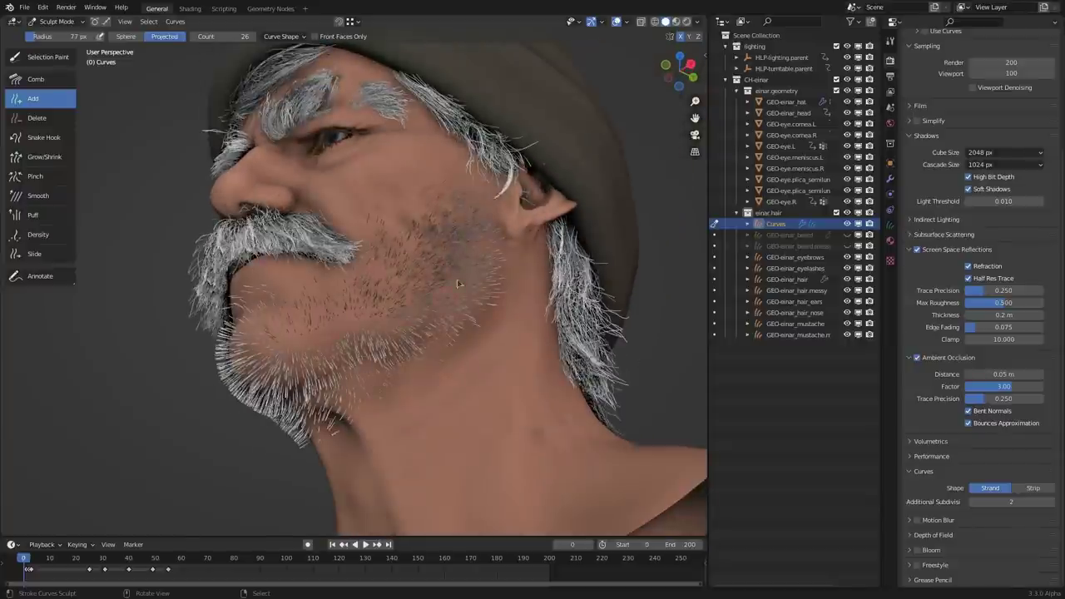
middle_click_drag(457, 284, 372, 297)
middle_click_drag(472, 308, 266, 214)
Set the Add brush's count to 1 and place individual hairs on the cheek below the eye
left_click(218, 36)
type("1")
key("Return")
middle_click_drag(457, 248, 458, 213, "ctrl")
scroll(457, 214, "up", 1)
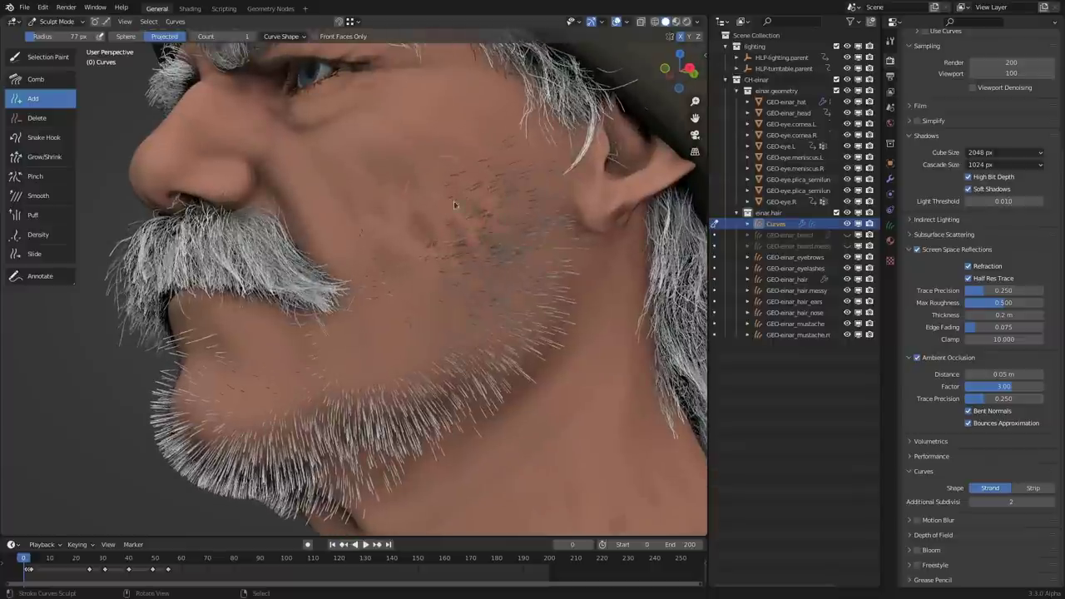
left_click(449, 200)
middle_click_drag(447, 302, 504, 269)
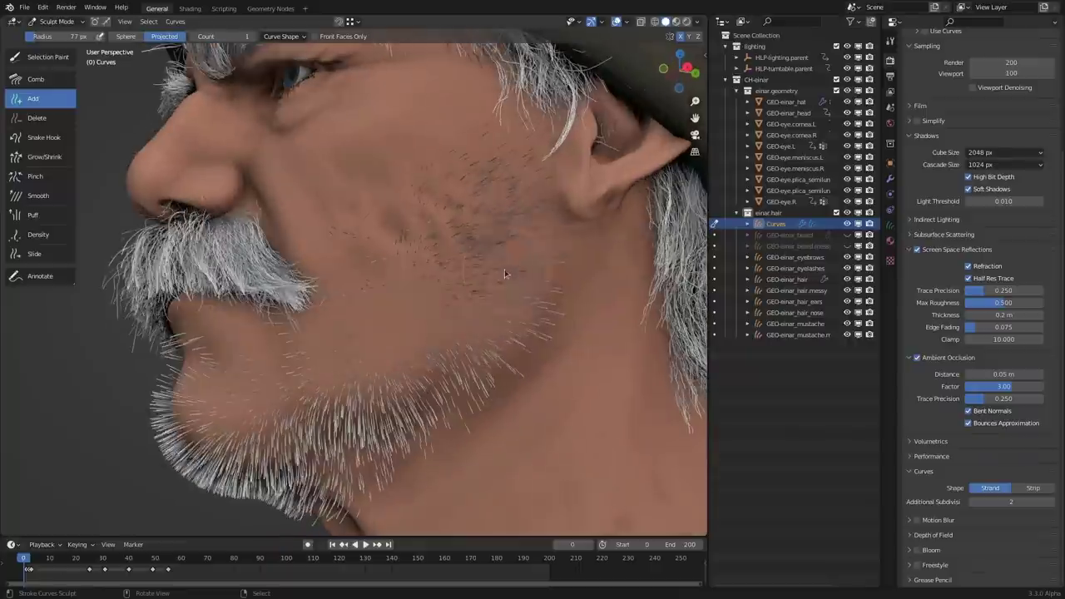
mouse_move(455, 249)
middle_mouse_down()
mouse_move(487, 247)
mouse_move(451, 239)
middle_mouse_up()
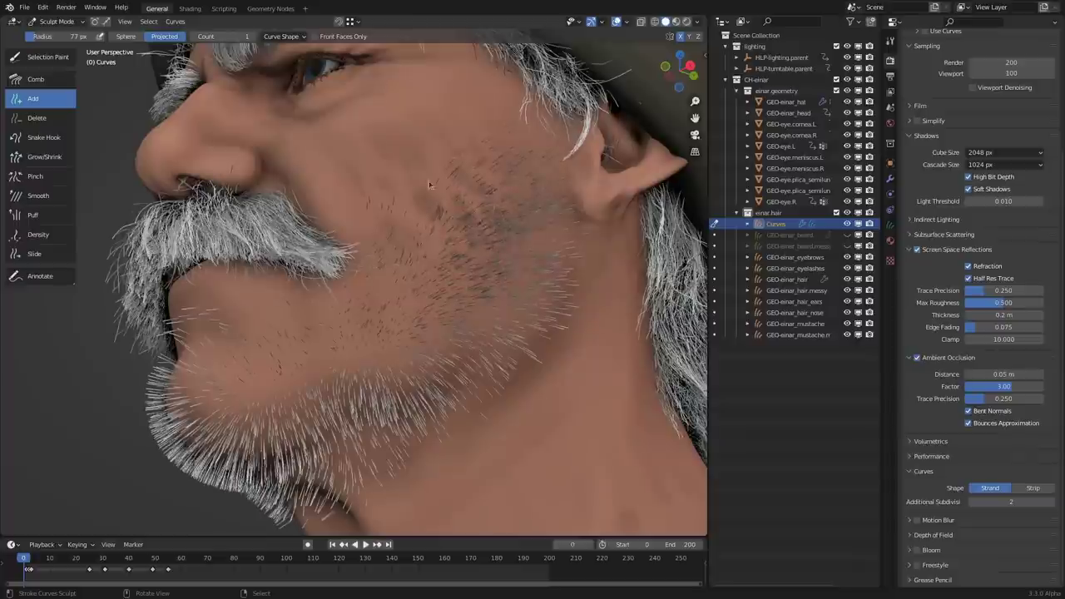
Reduce the Add brush radius to 58 px and add more single hairs across the cheek
key("f")
left_click(441, 248)
middle_click_drag(440, 251, 352, 246)
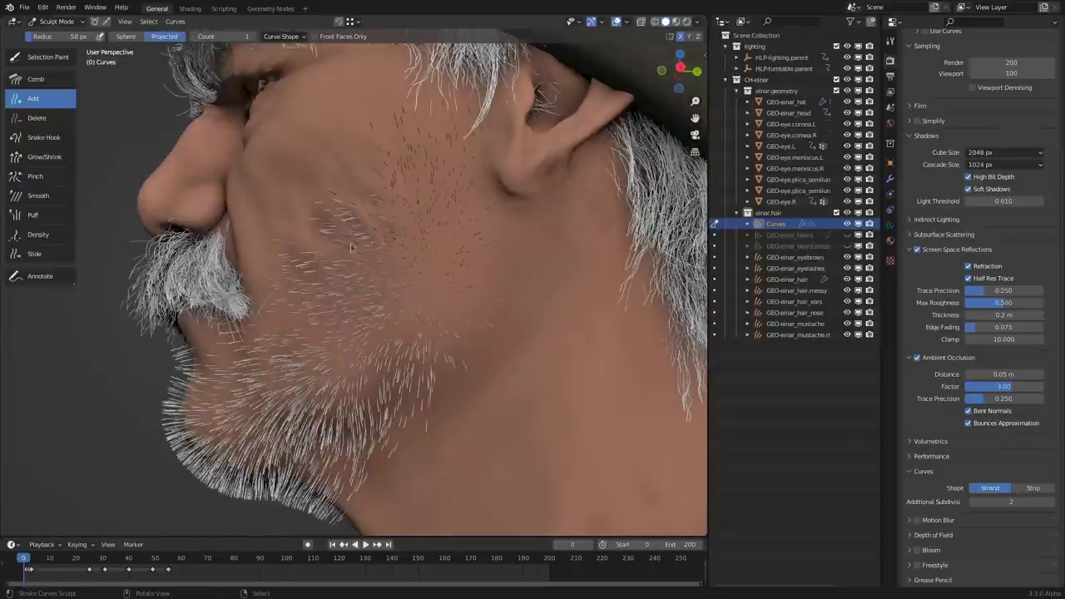
Switch to the Density brush and set its density mode to Auto
left_click(51, 235)
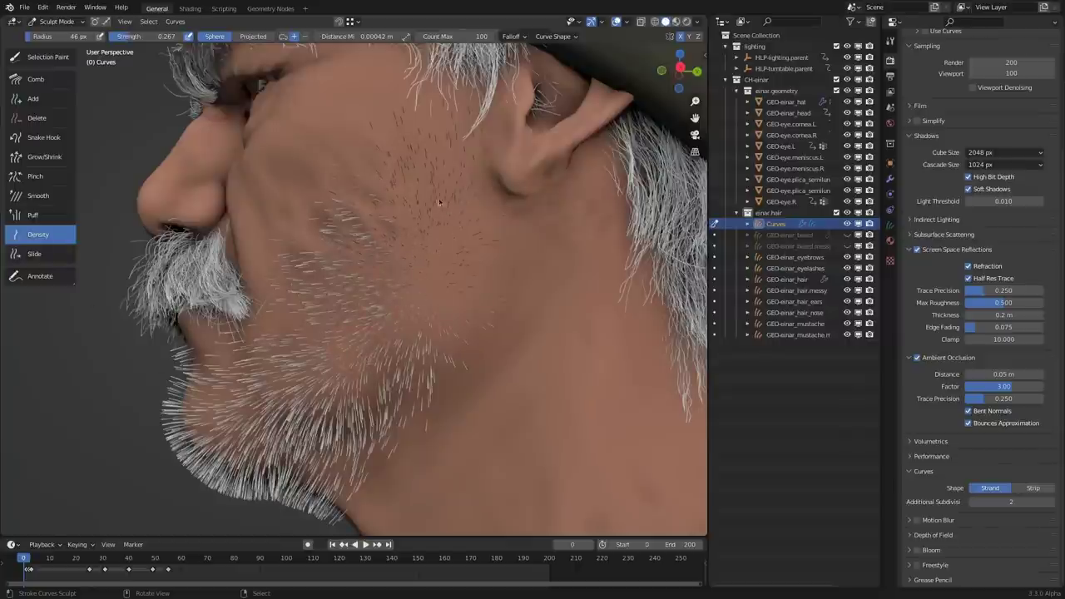
middle_click_drag(458, 312, 493, 289)
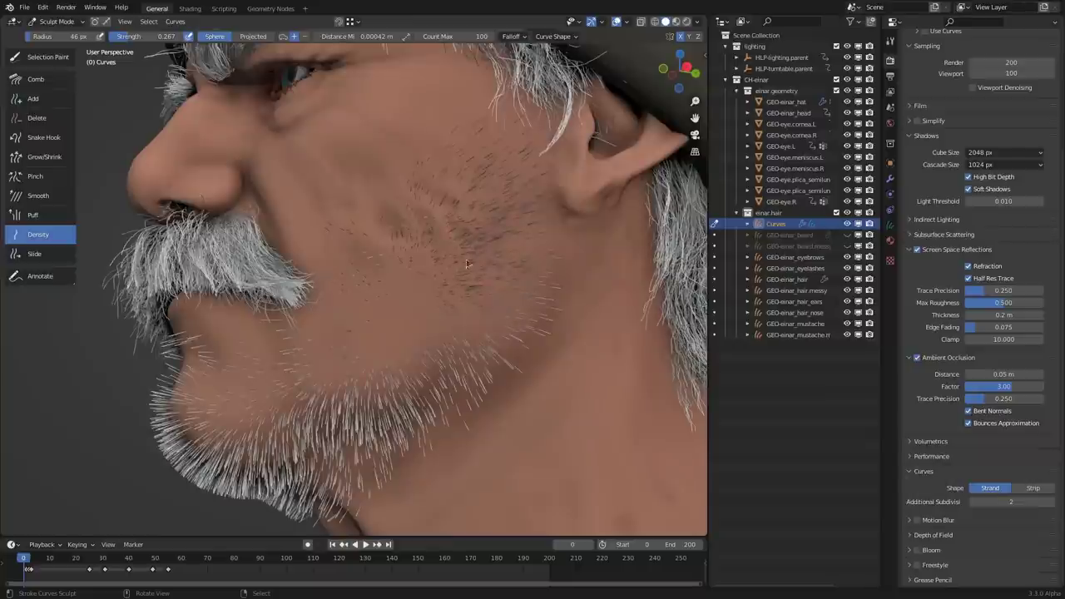
middle_click_drag(409, 285, 495, 237)
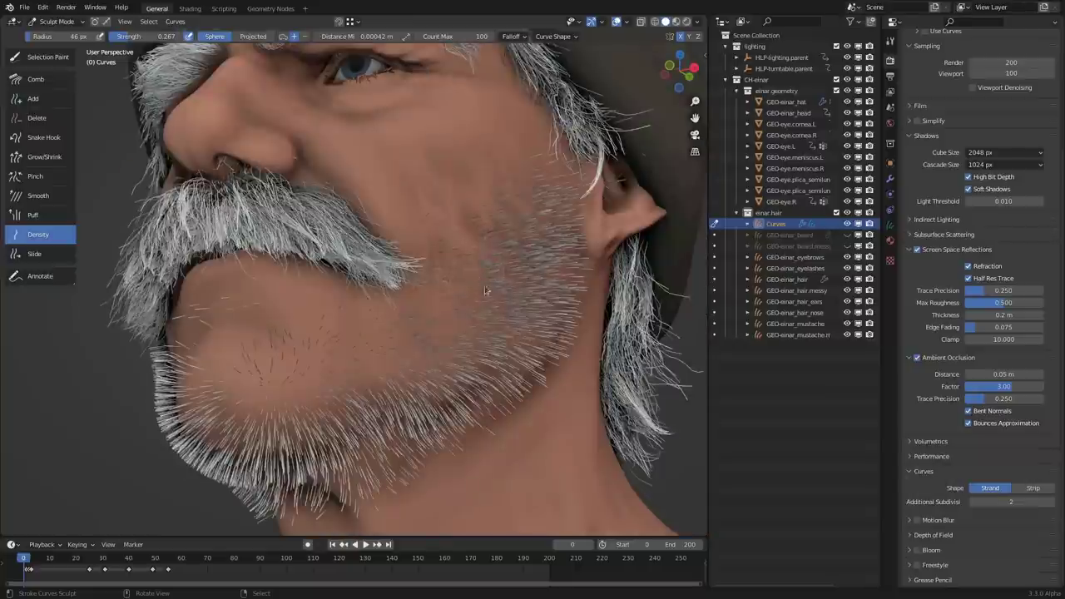
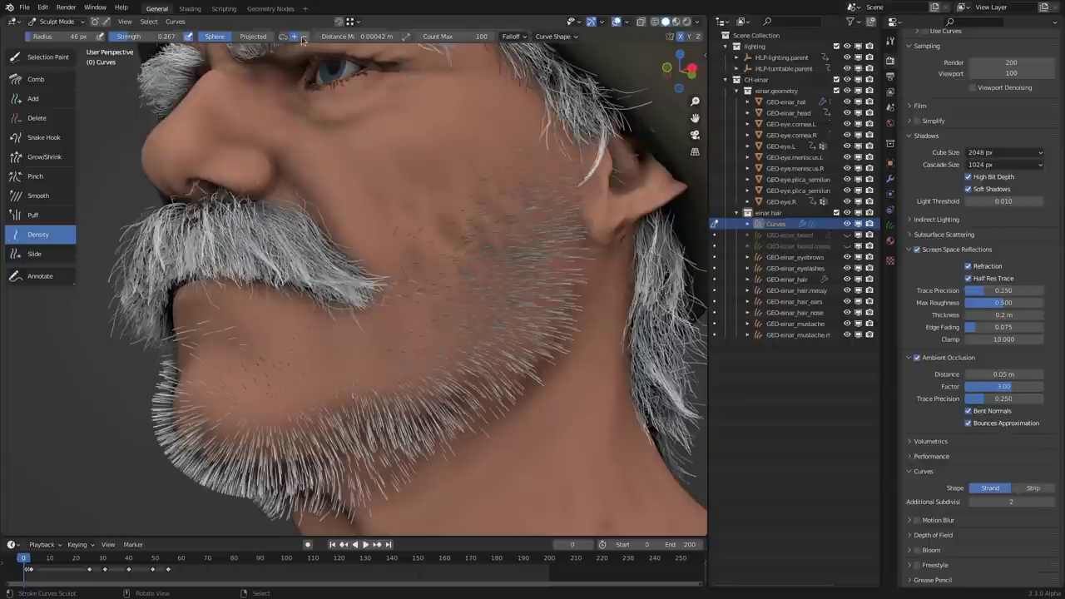
left_click(305, 35)
left_click(284, 36)
middle_click_drag(537, 291, 454, 226)
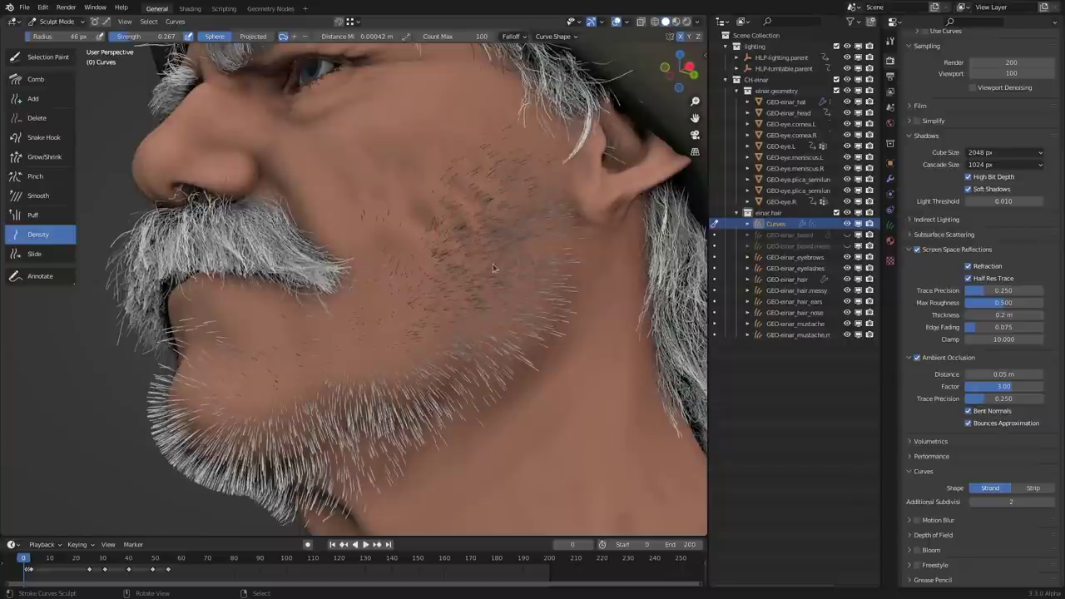
middle_click_drag(492, 265, 469, 270)
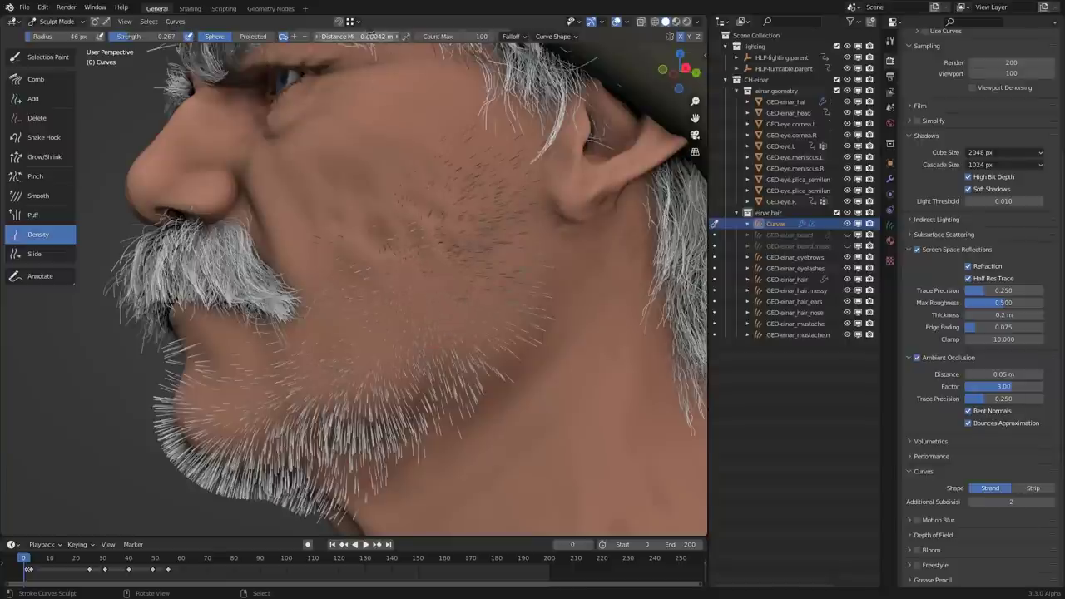
Set the Density brush's minimum distance to 0.00066 m and its radius to 178 px
middle_click_drag(409, 214, 454, 272)
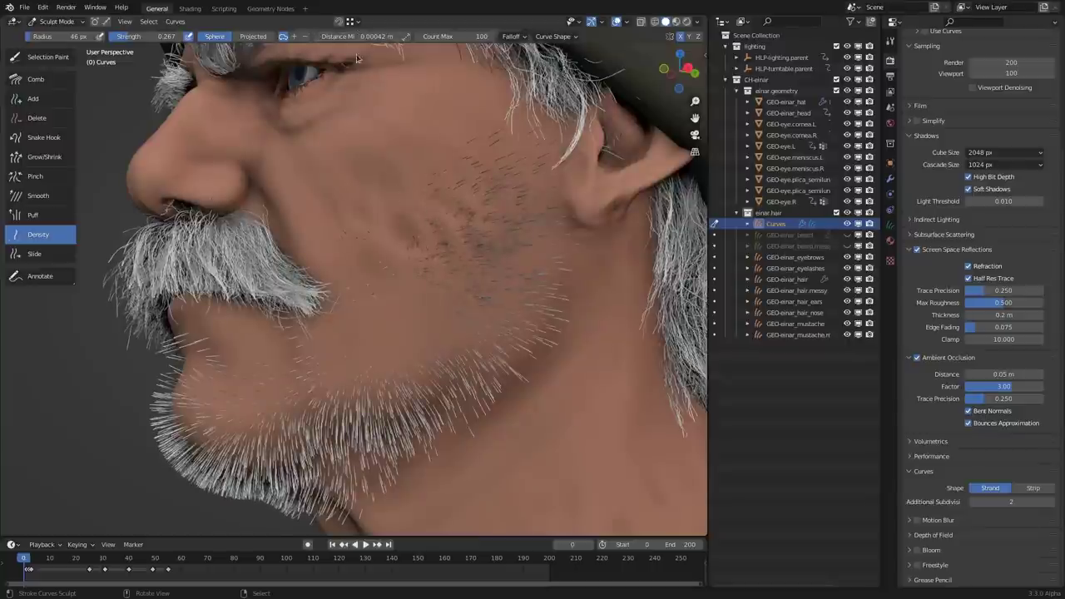
key("shift+r")
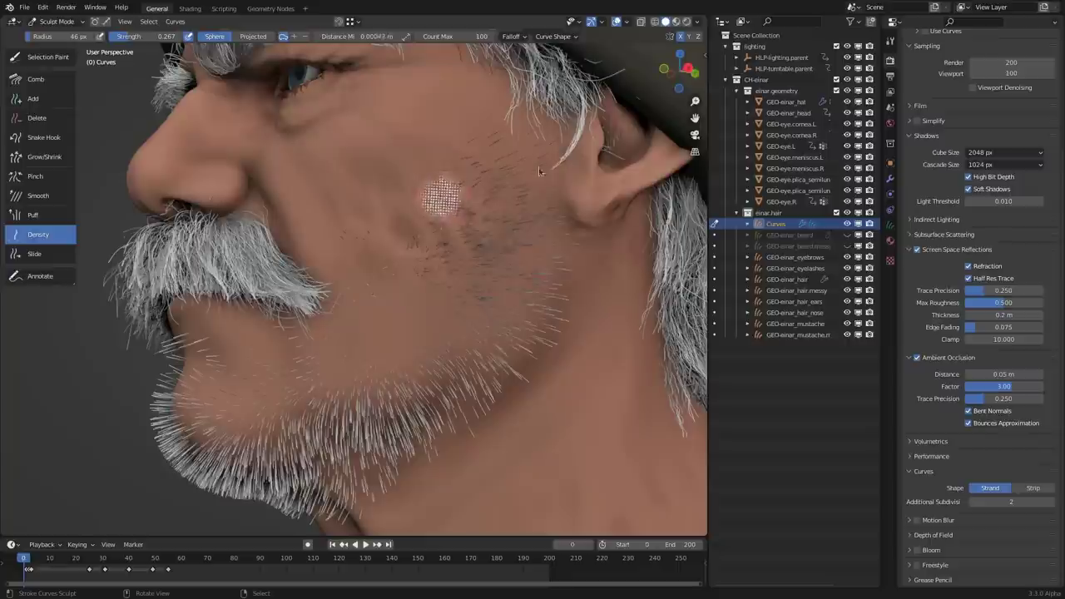
left_click(513, 175)
key("f")
left_click(545, 247)
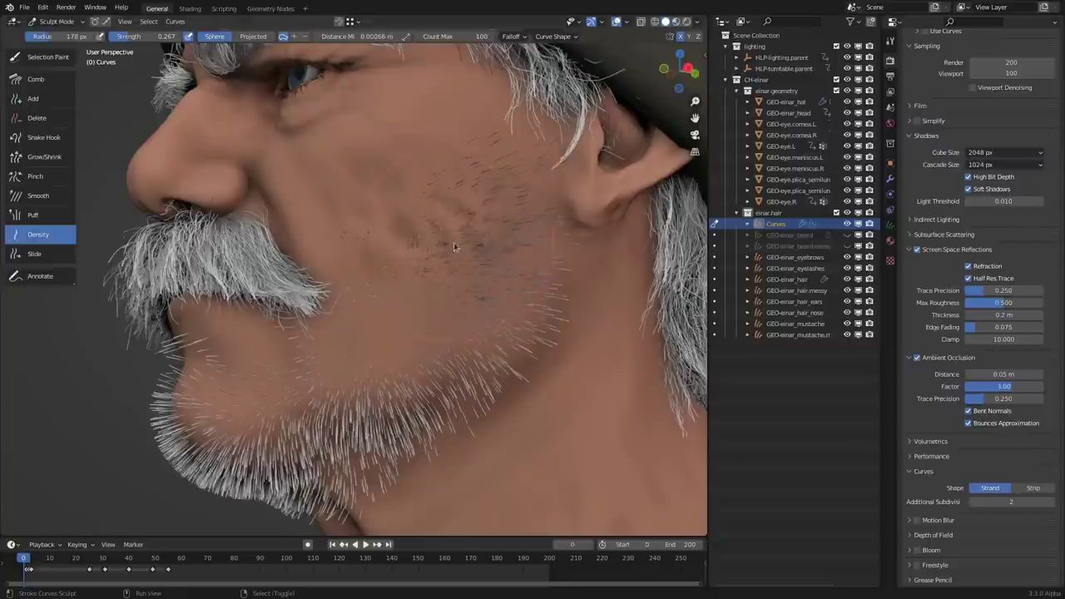
Even out the cheek hairs with the Density brush at a minimum distance of 0.0012 m and a radius of 121 px
key("shift+r")
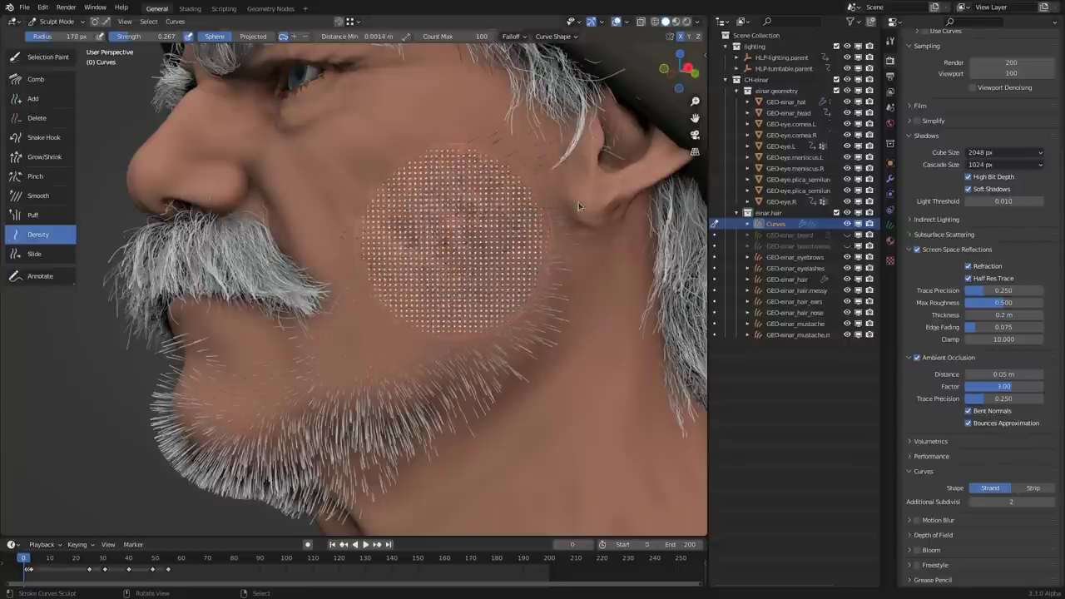
left_click(550, 213)
left_click_drag(436, 207, 421, 279)
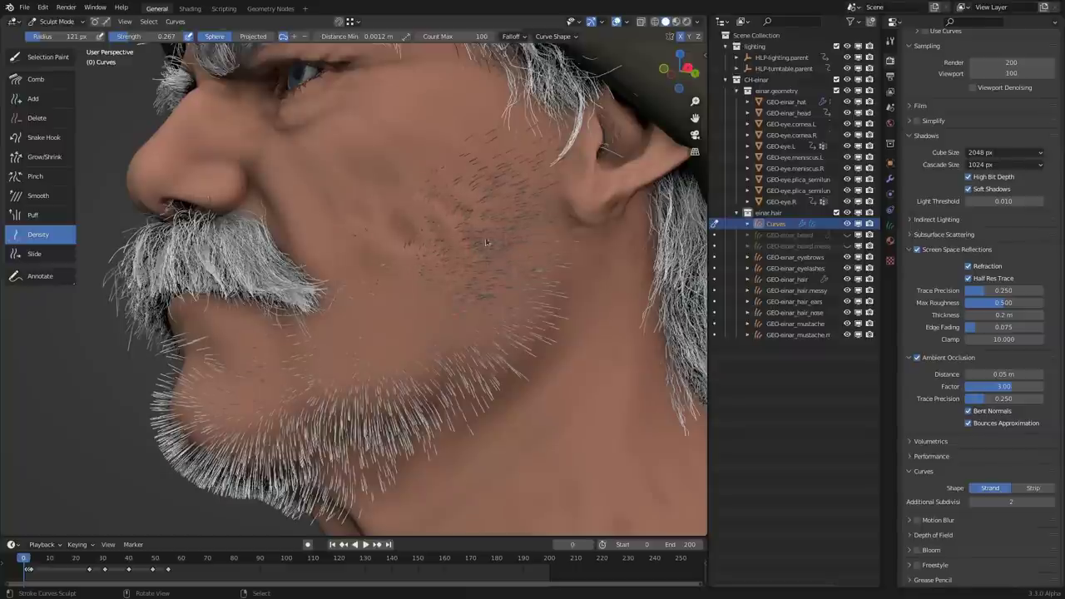
Thin out the cheek hairs with the Density brush, using a minimum distance of 0.003 m and a strength of 1.000
key("shift+r")
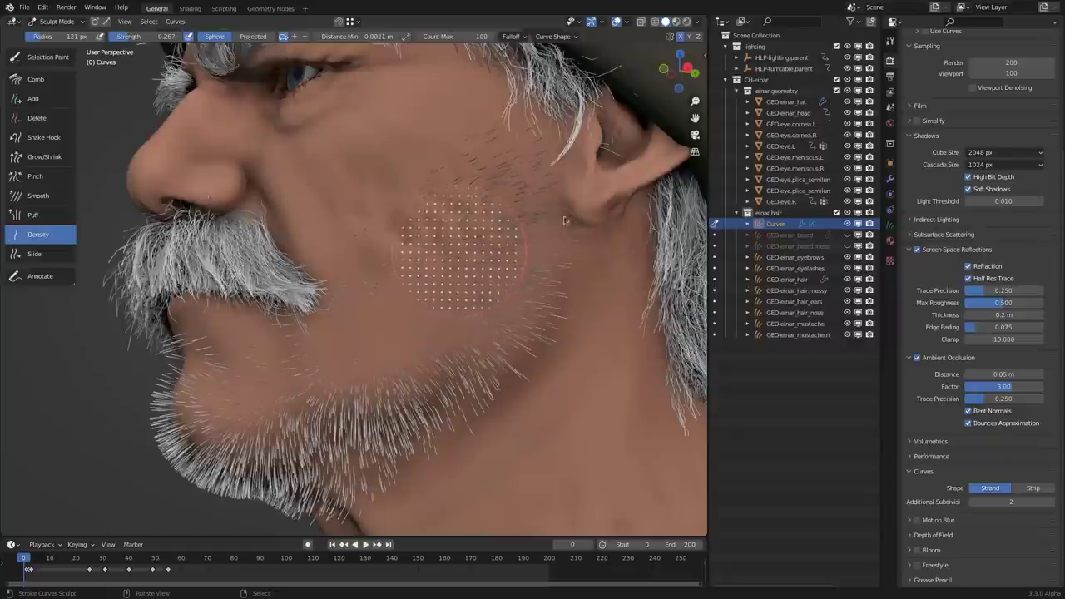
left_click(613, 202)
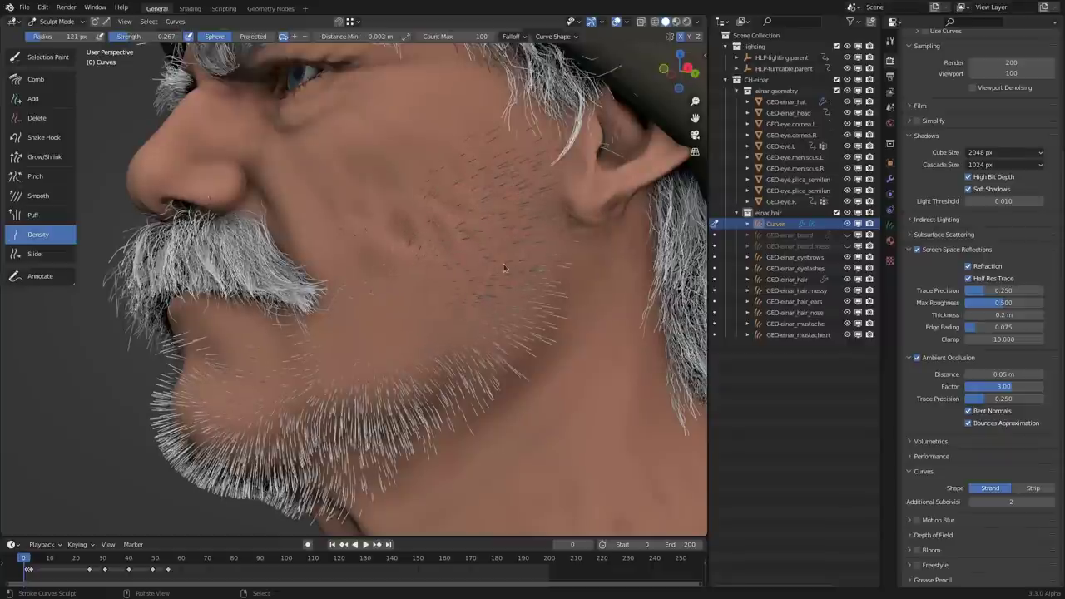
middle_click_drag(503, 268, 464, 269)
middle_click_drag(314, 238, 323, 171)
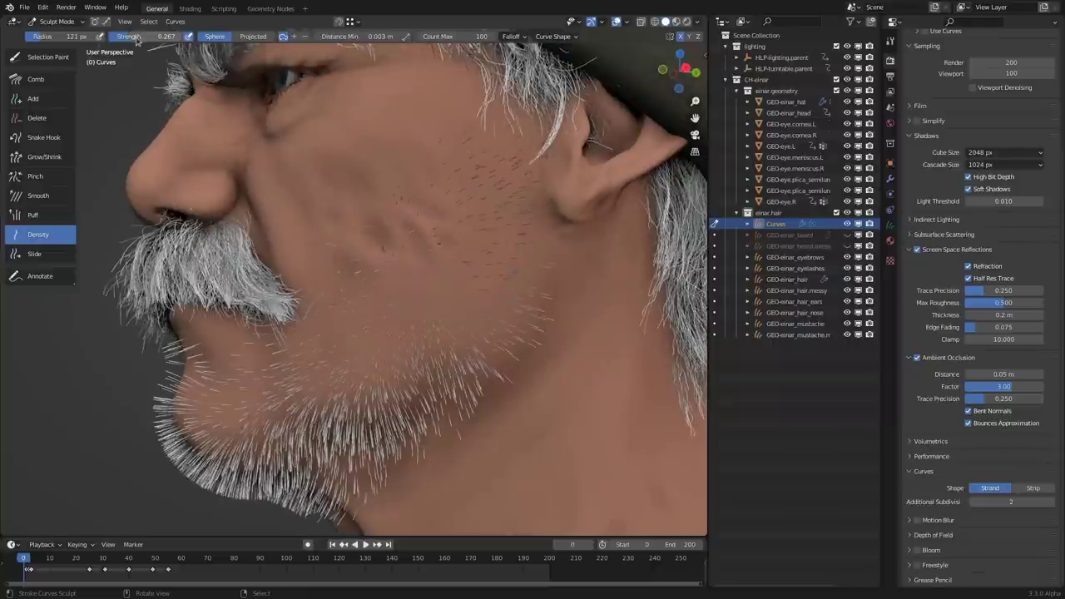
left_click_drag(137, 40, 208, 43)
middle_click_drag(466, 293, 398, 189)
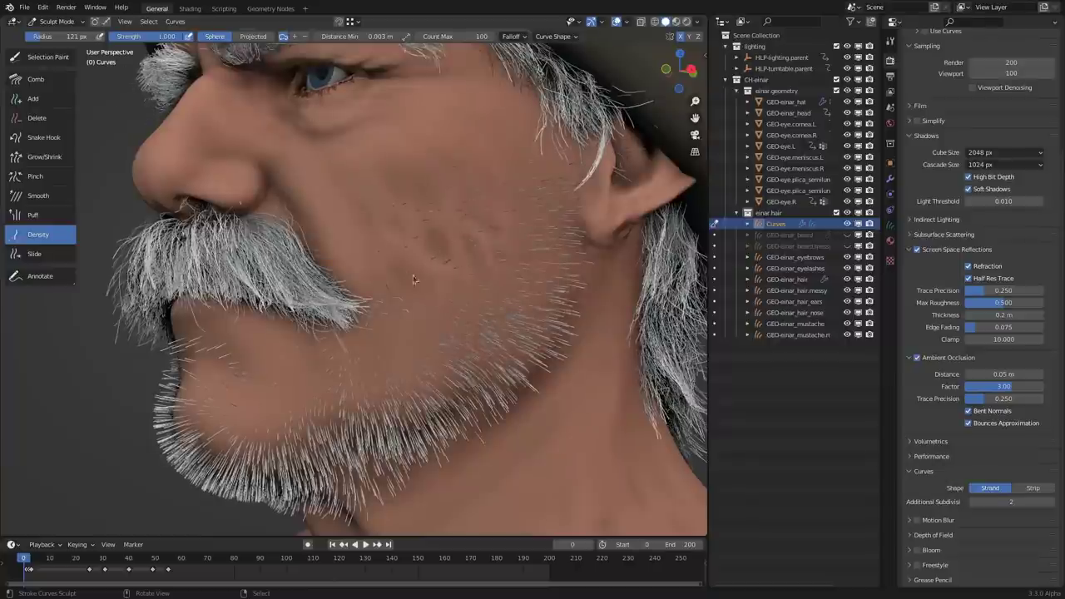
Fill the cheek with evenly spaced hairs using a minimum distance of 0.0014 m, a strength of 0.319 and a radius of 60 px
key("r")
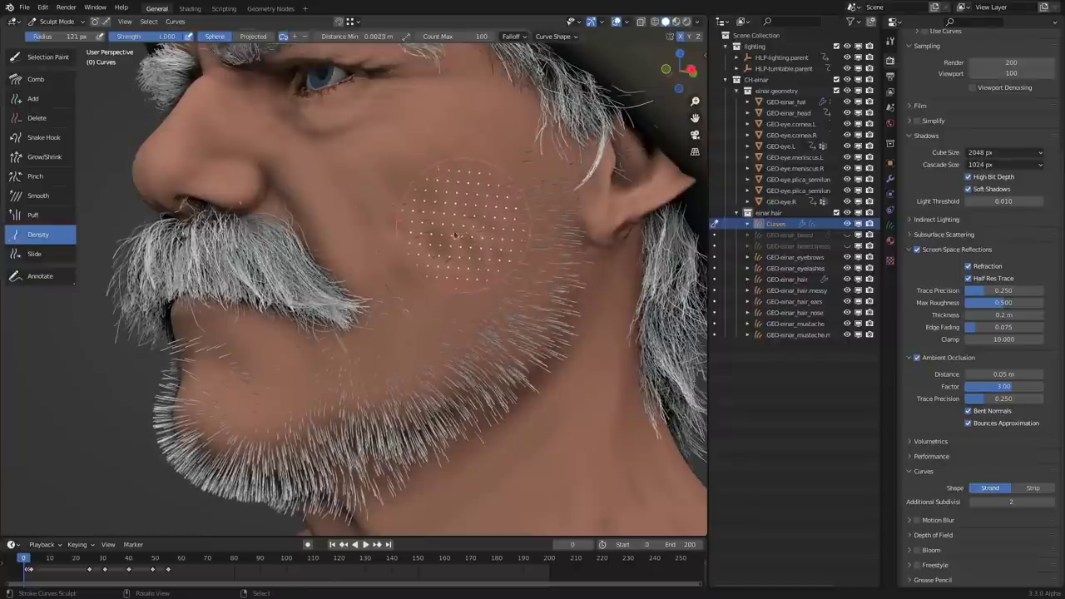
left_click_drag(171, 42, 135, 70)
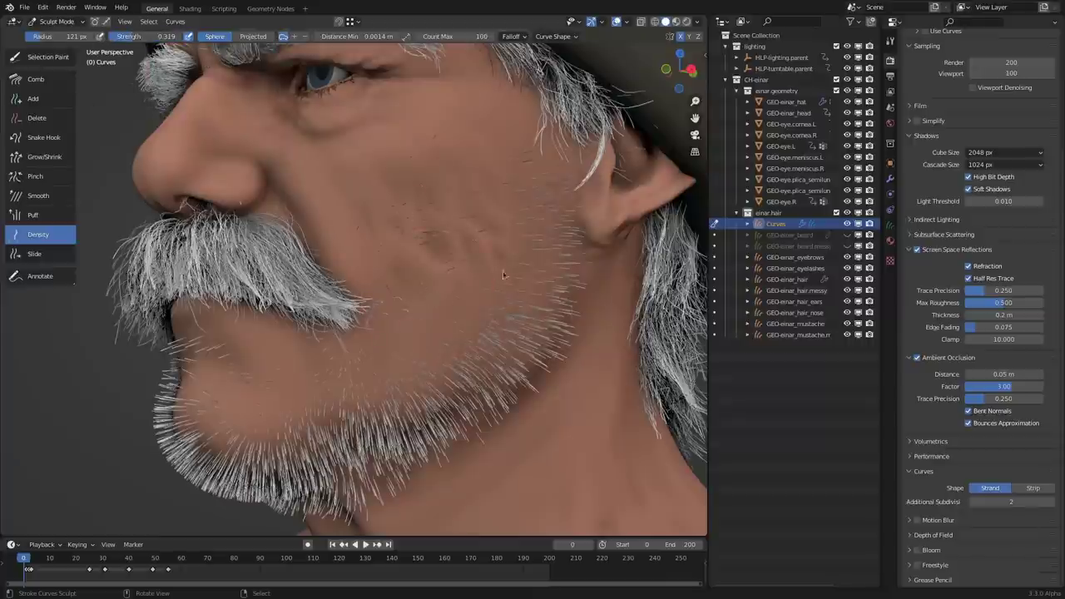
mouse_move(496, 262)
middle_mouse_down()
mouse_move(406, 320)
mouse_move(475, 273)
mouse_move(516, 296)
mouse_move(482, 209)
middle_mouse_up()
key("f")
left_click(521, 302)
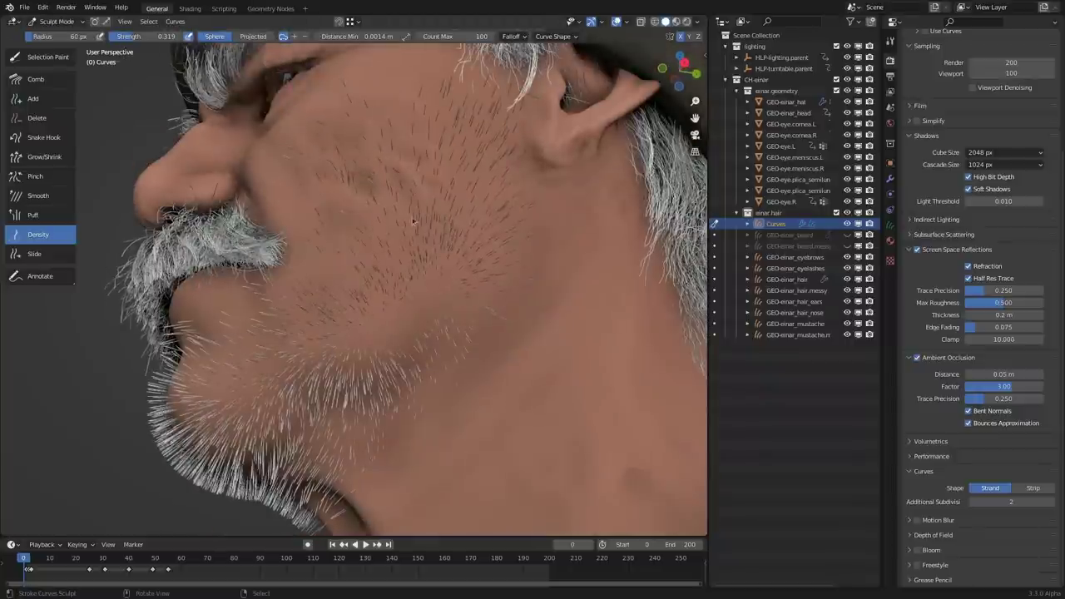
middle_click_drag(413, 221, 463, 331)
middle_click_drag(389, 335, 461, 280)
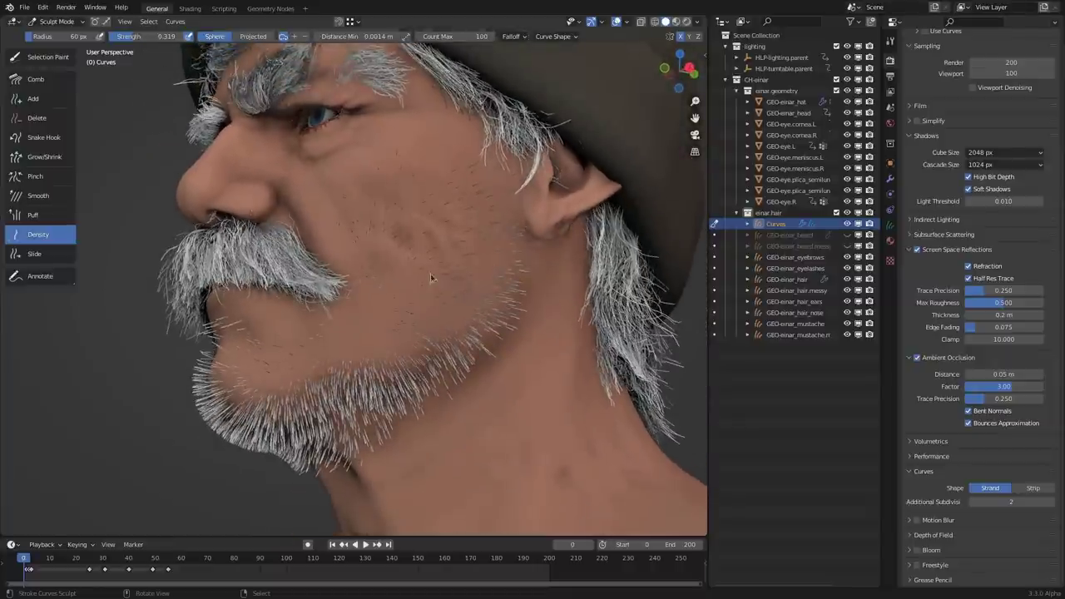
Set the Density brush to Remove with a minimum distance of 0.0043 m and a radius of 125 px, and thin the jawline hairs
left_click(304, 36)
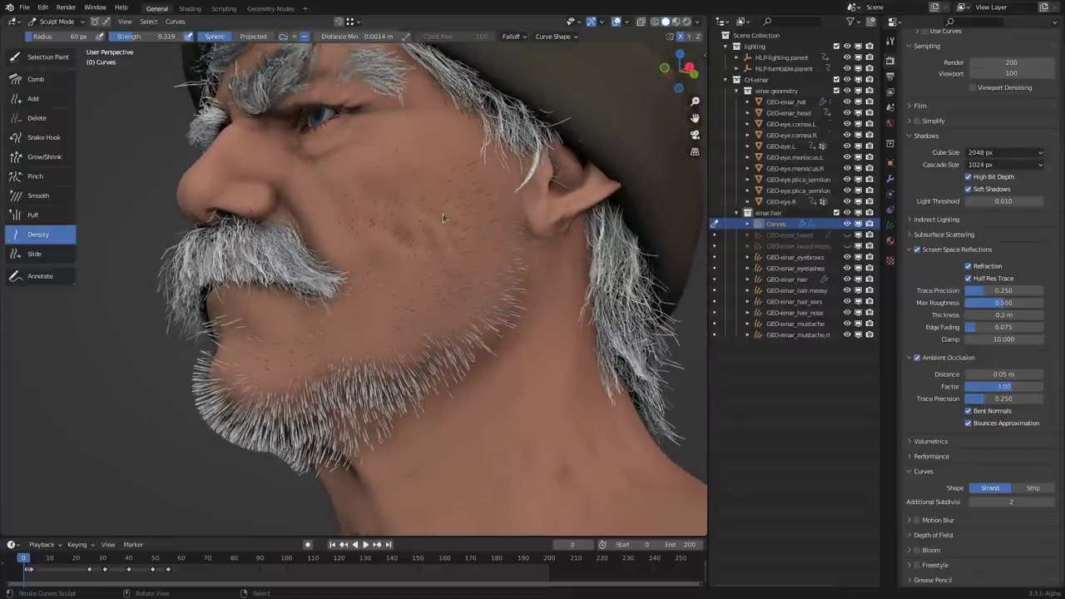
scroll(443, 214, "up", 3)
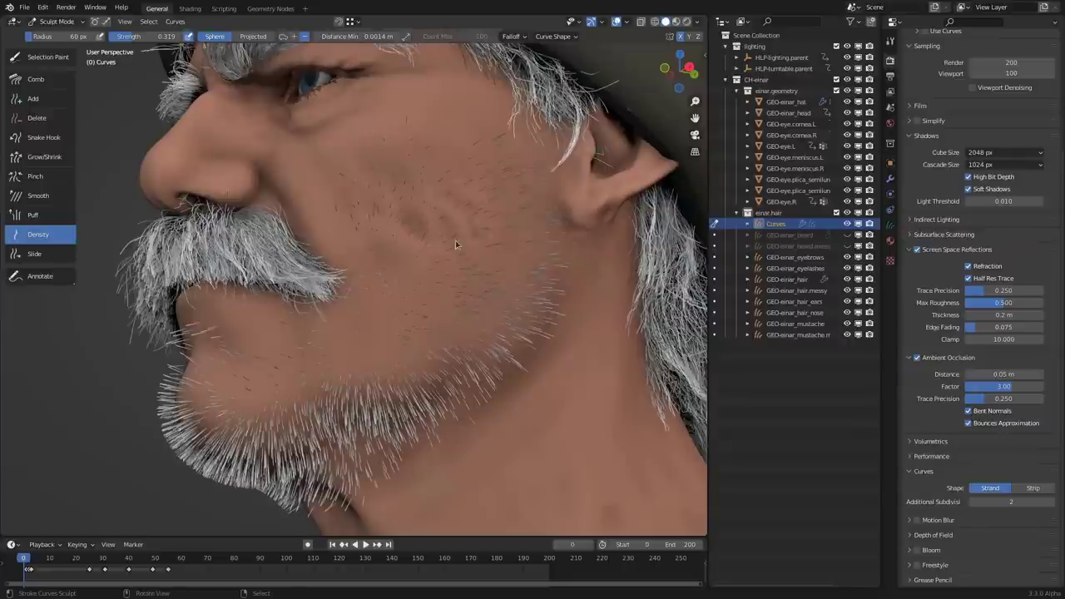
mouse_move(557, 199)
key("f")
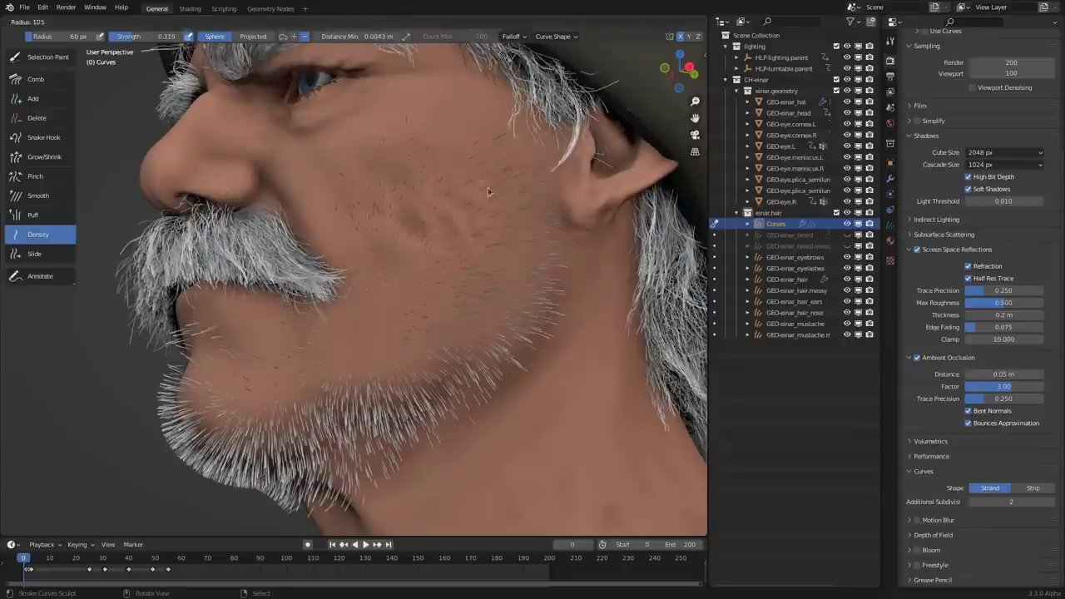
left_click(505, 188)
mouse_move(440, 360)
left_mouse_down()
mouse_move(375, 415)
mouse_move(248, 443)
mouse_move(279, 466)
left_mouse_up()
Thin the beard hairs under the chin and along the opposite jaw with the Density brush
middle_click_drag(279, 466, 364, 438)
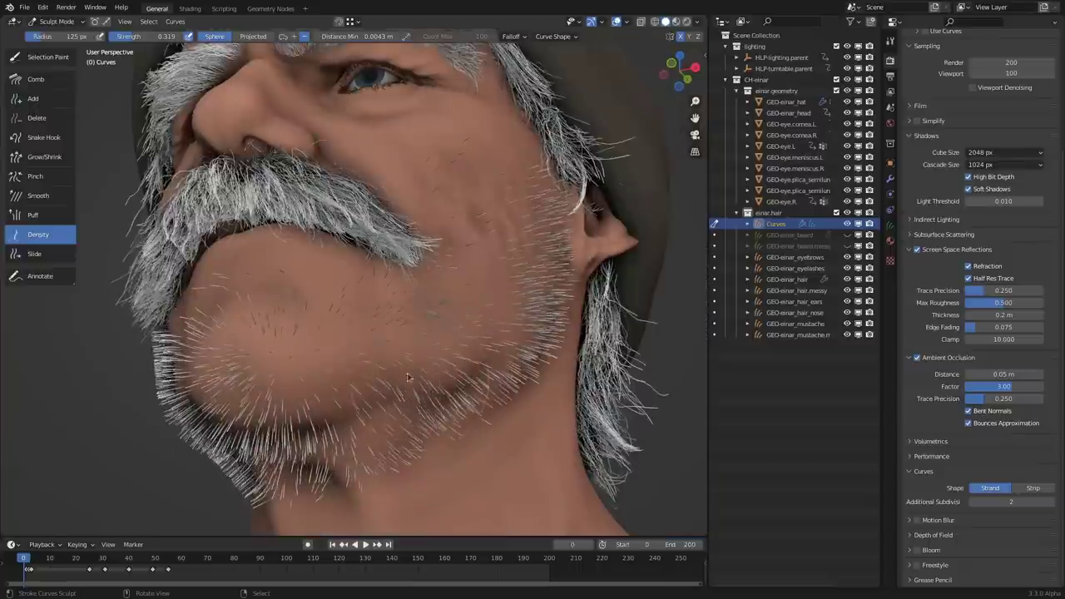
middle_click_drag(166, 388, 304, 348)
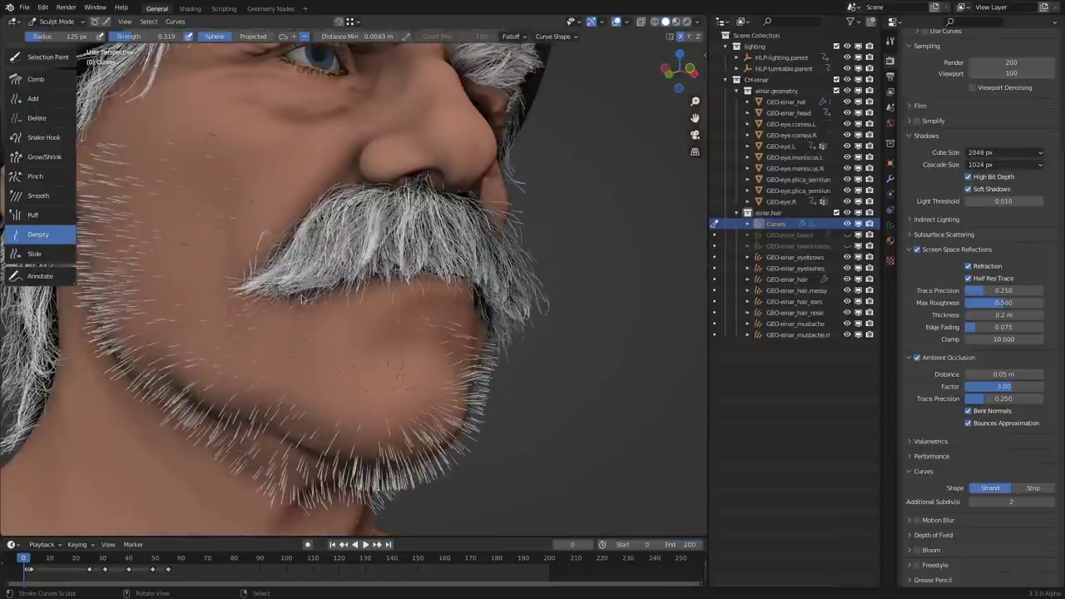
middle_click_drag(183, 305, 146, 308)
Refill the beard along the jaw and chin in Auto mode at a minimum distance of 0.0014 m, and set the radius to 48 px
middle_click_drag(464, 310, 414, 327)
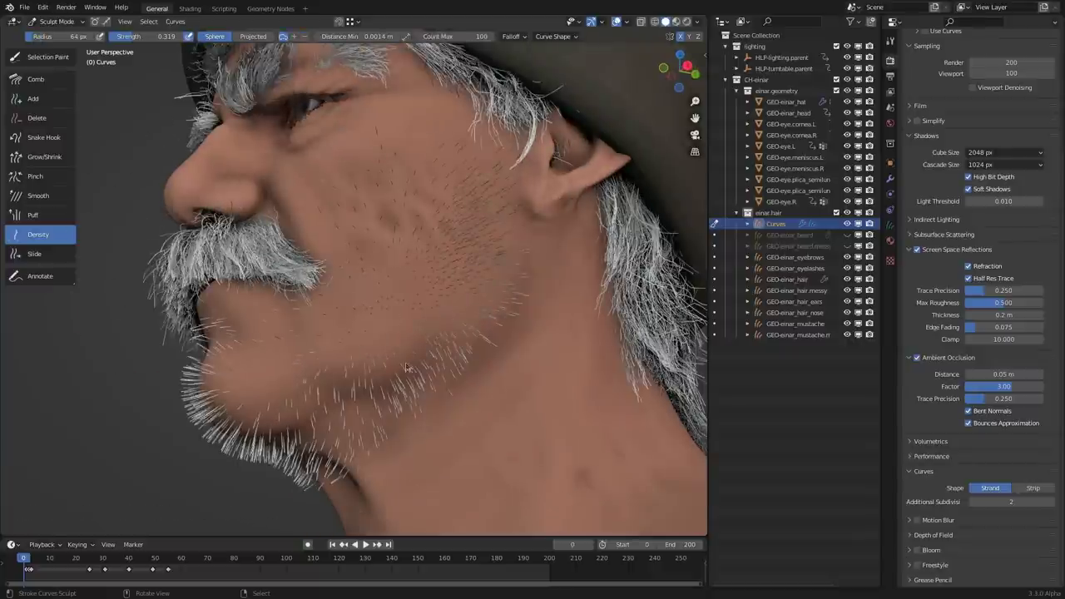
left_click_drag(406, 367, 309, 443)
key("f")
left_click(304, 380)
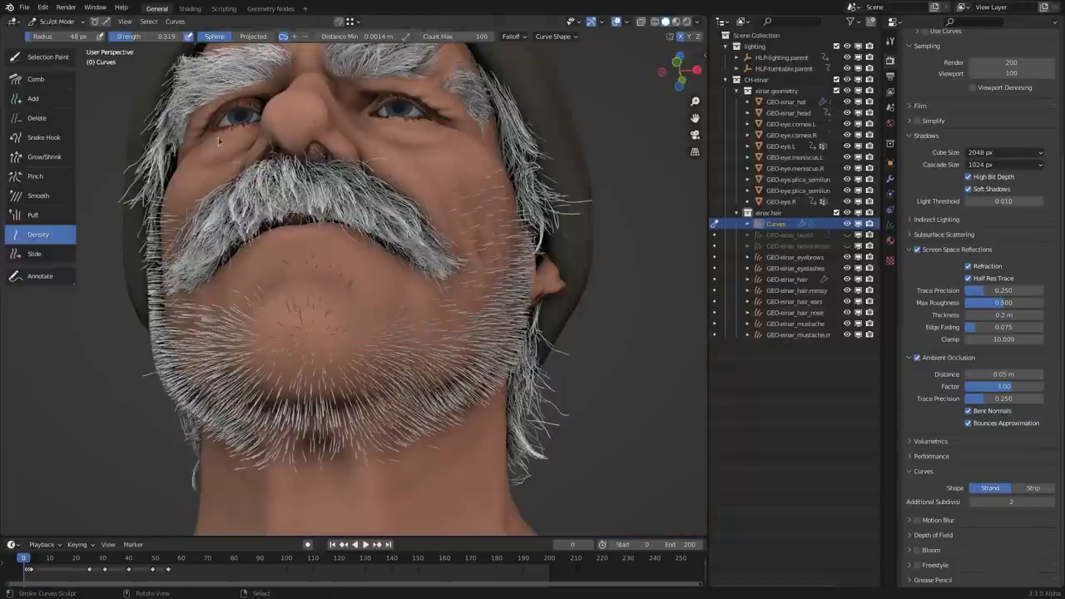
Set the Density brush's strength to 1.000 and fill the beard evenly along the jaw and beneath the chin
left_click_drag(142, 36, 193, 37)
left_click_drag(179, 333, 326, 423)
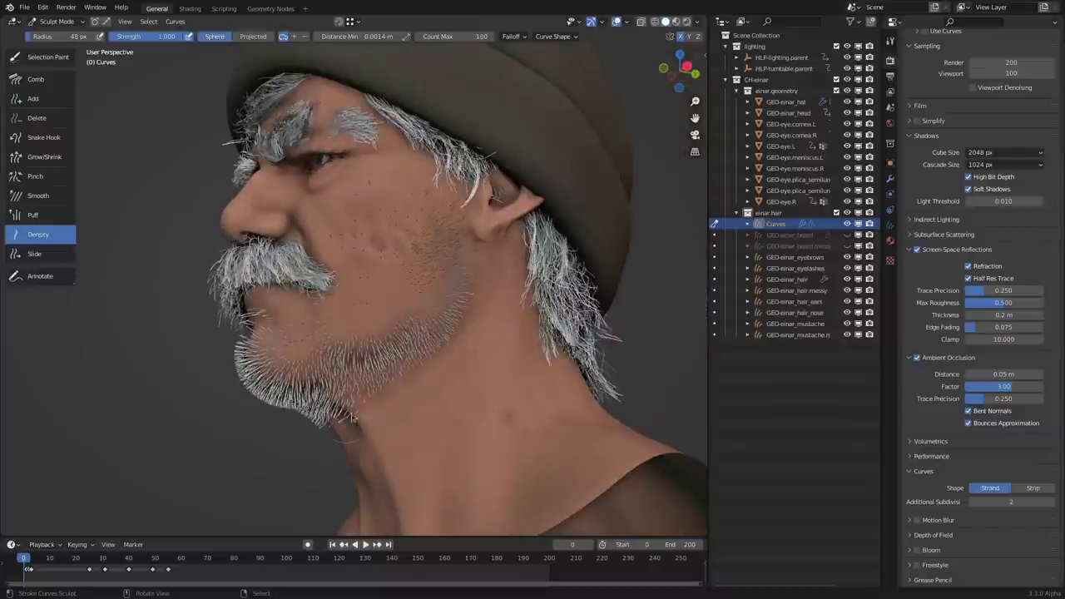
left_click_drag(352, 416, 380, 393)
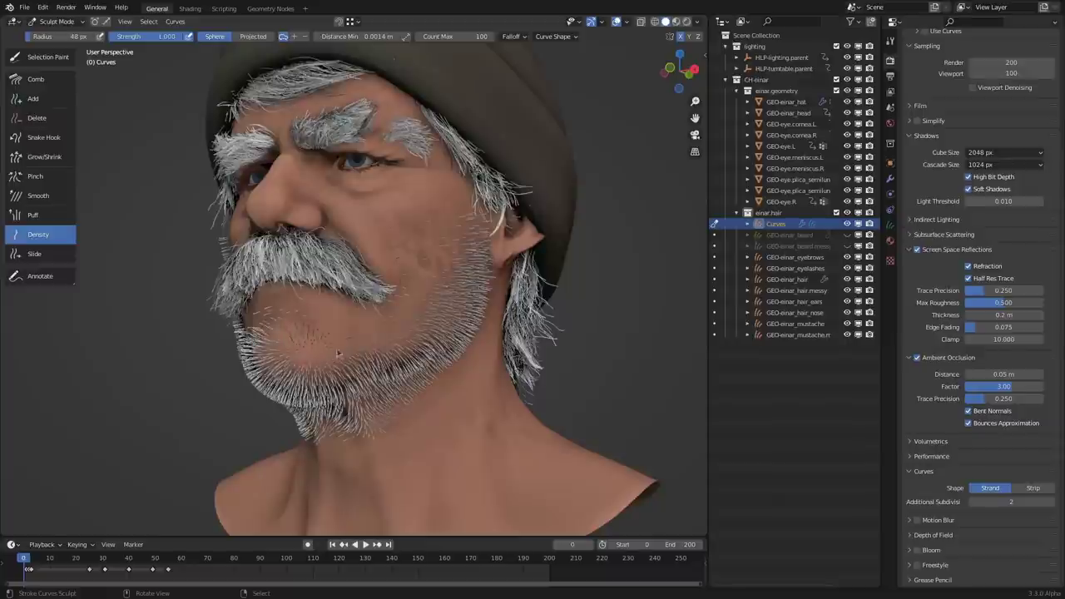
middle_click_drag(470, 263, 532, 326)
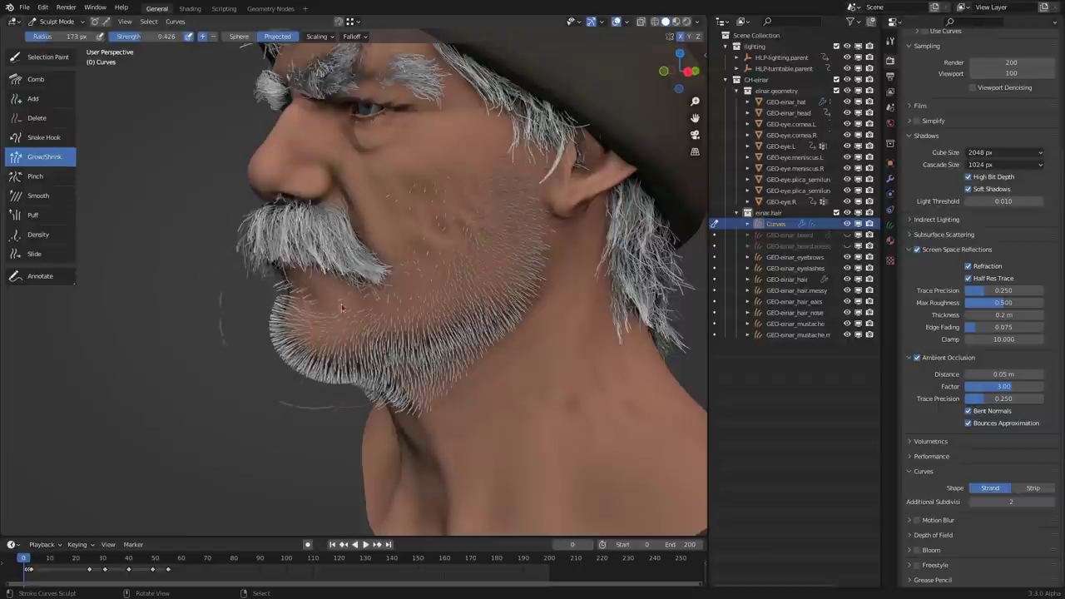
middle_click_drag(493, 345, 588, 333)
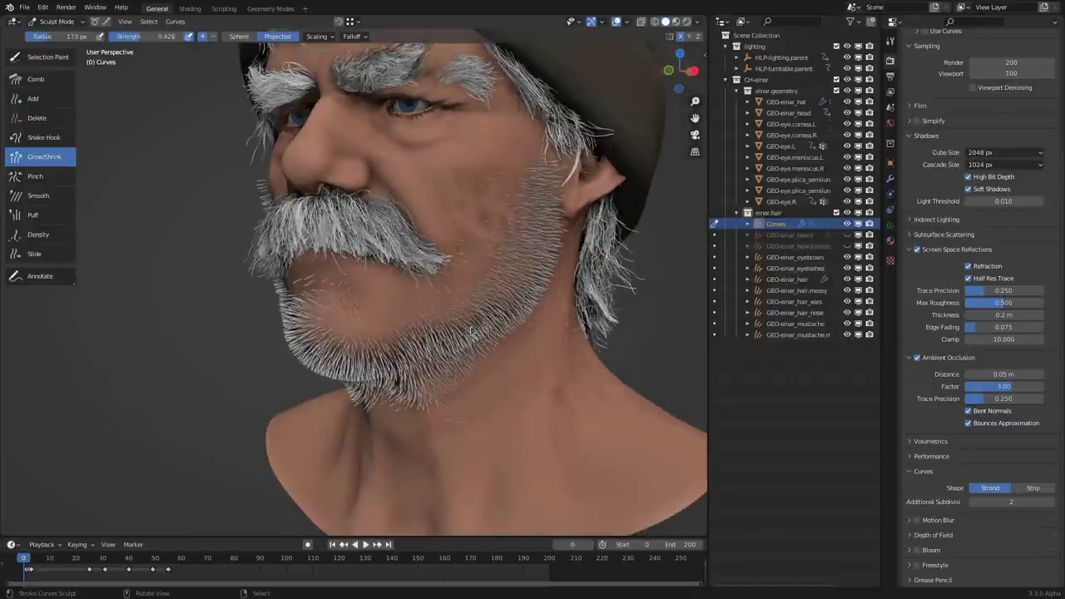
middle_click_drag(470, 333, 516, 334)
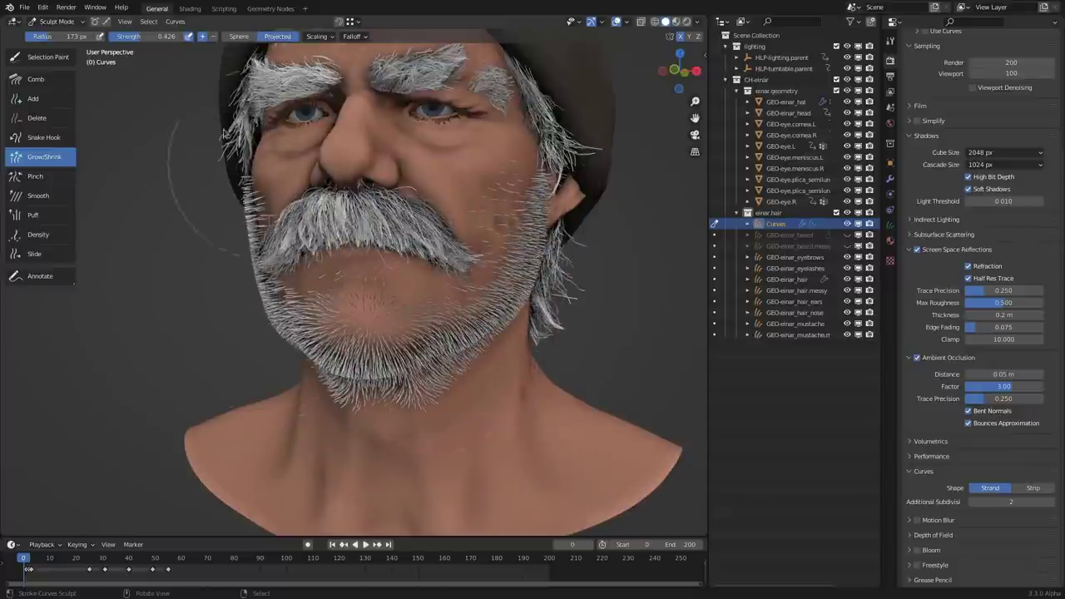
Set the Comb brush's radius to 178 px and comb the beard downward from the cheeks to the chin
left_click(46, 81)
middle_click_drag(422, 341, 410, 328, "shift")
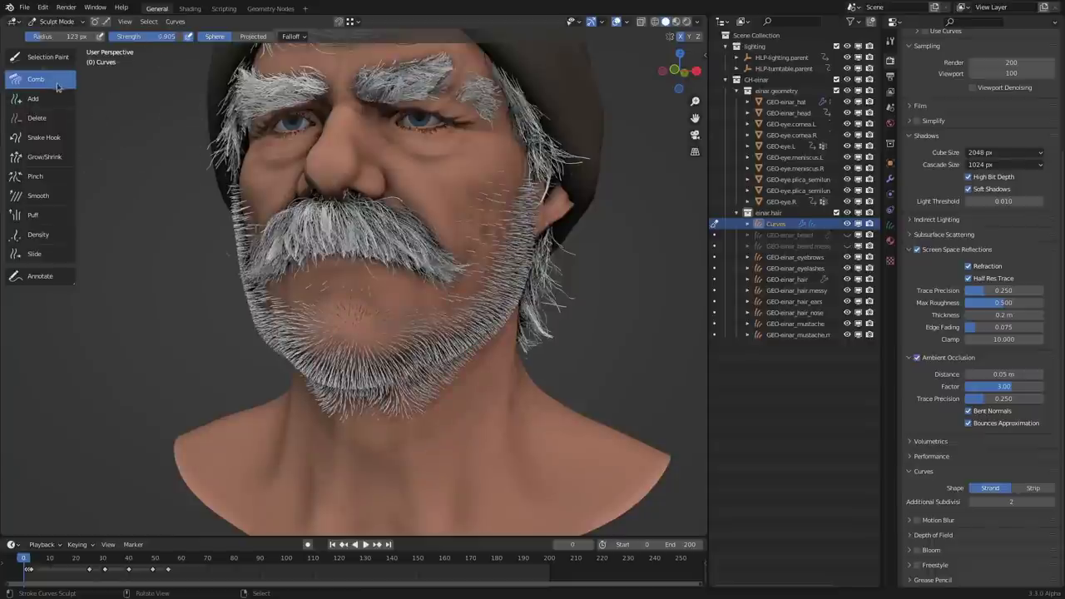
middle_click_drag(480, 324, 521, 322)
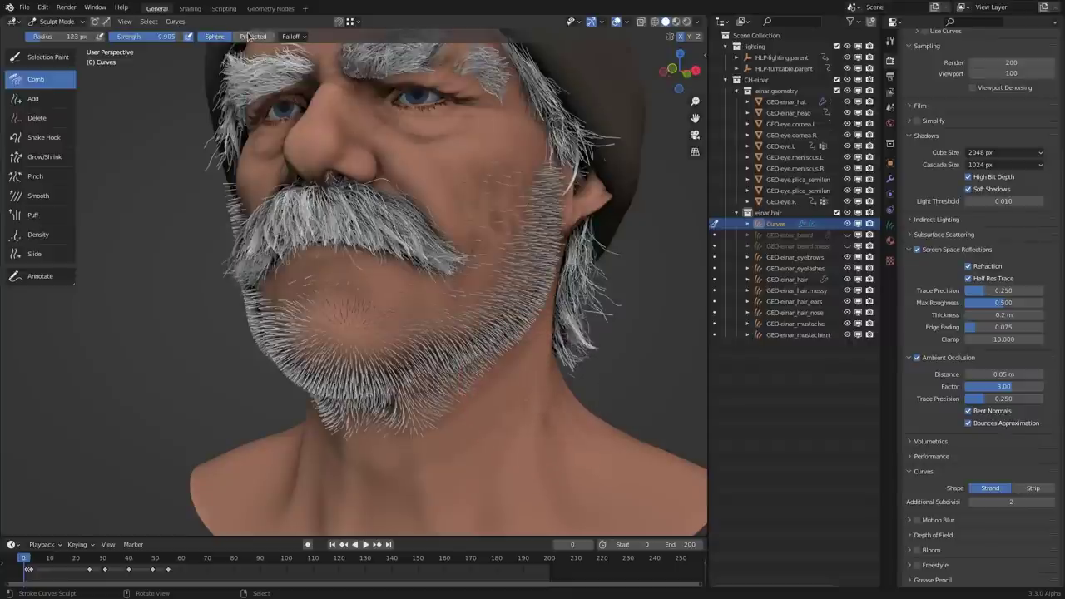
middle_click_drag(538, 356, 556, 340)
key("f")
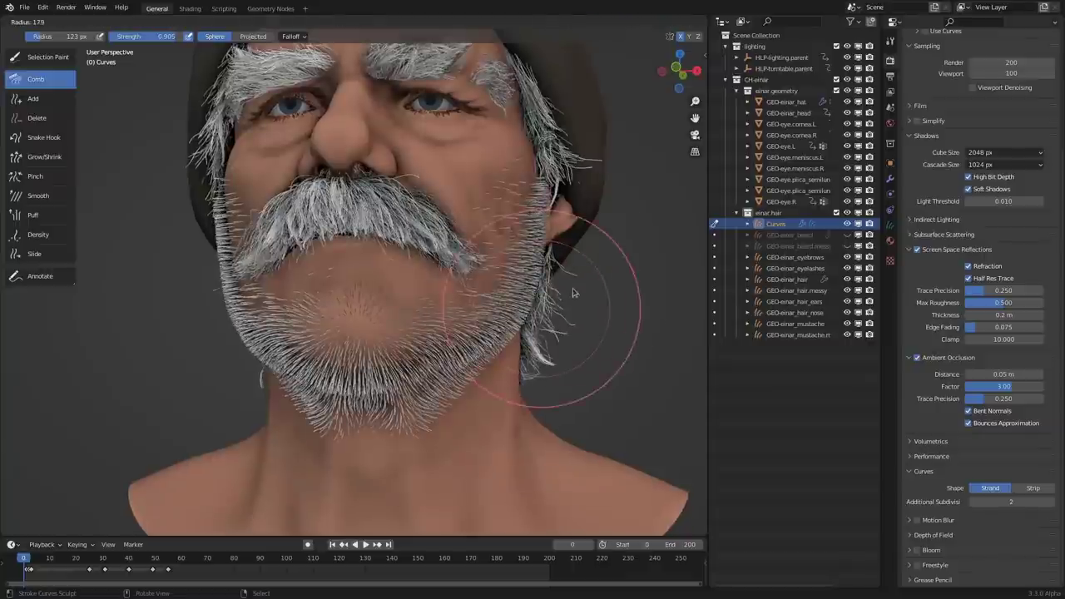
left_click(641, 307)
mouse_move(536, 208)
left_mouse_down()
mouse_move(537, 241)
mouse_move(508, 291)
mouse_move(448, 349)
mouse_move(391, 366)
mouse_move(423, 450)
left_mouse_up()
mouse_move(512, 227)
left_mouse_down()
mouse_move(536, 248)
mouse_move(559, 311)
mouse_move(391, 366)
mouse_move(366, 391)
left_mouse_up()
Switch the Comb brush to the Projected shape and comb the cheek, jaw and chin hairs downward
left_click(252, 36)
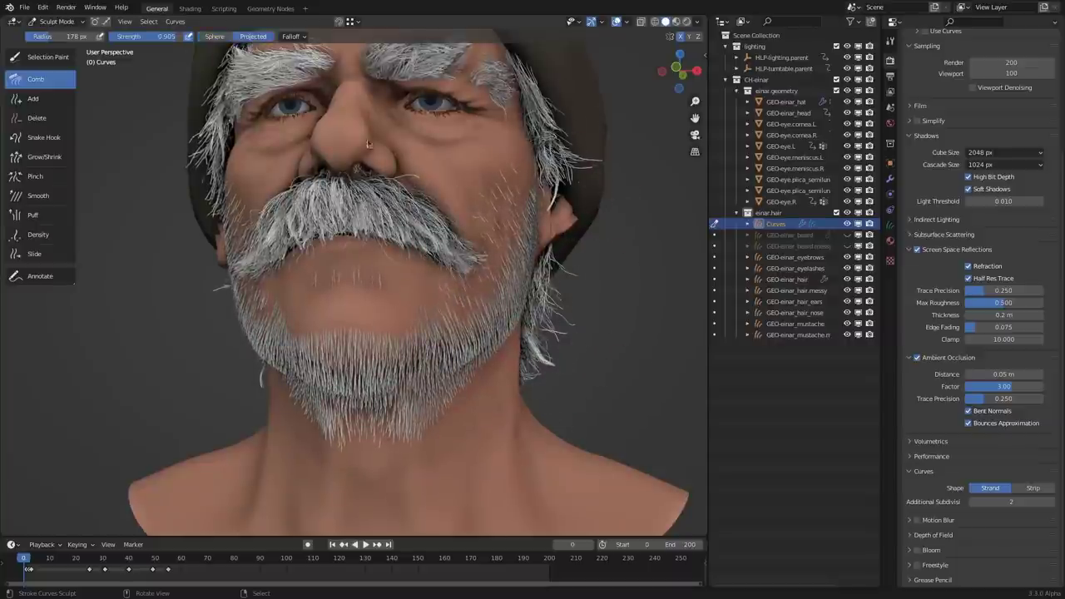
middle_click_drag(498, 265, 567, 250)
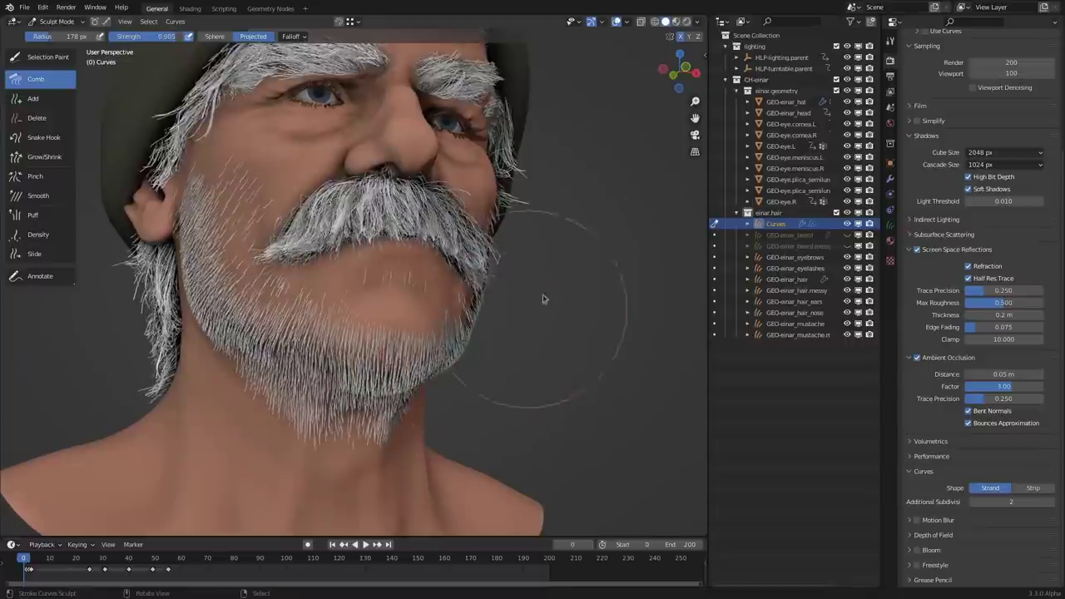
mouse_move(544, 300)
middle_mouse_down()
mouse_move(564, 223)
mouse_move(542, 206)
middle_mouse_up()
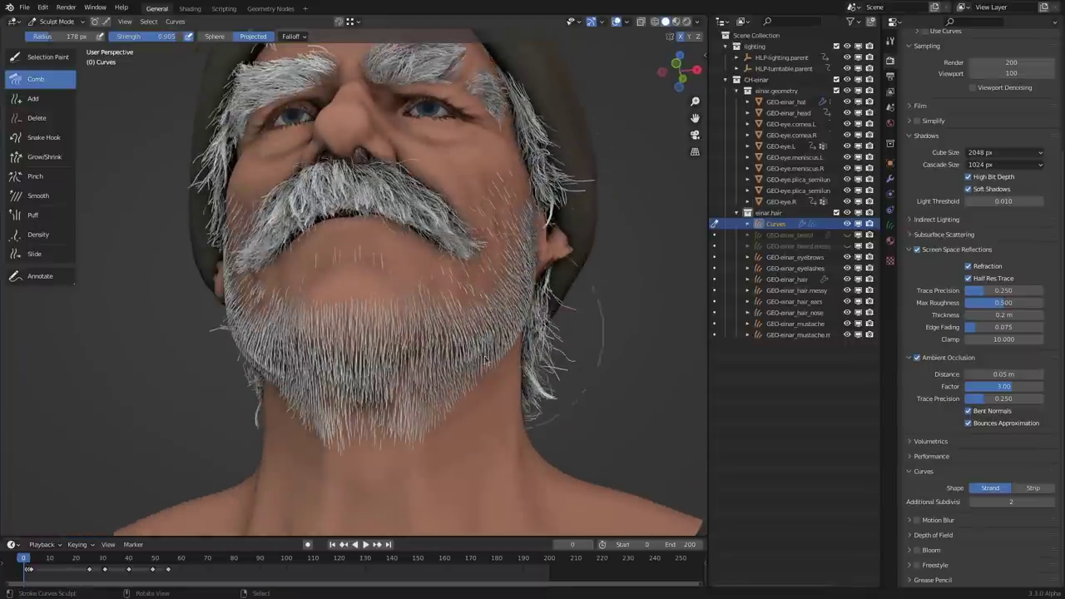
middle_click_drag(375, 281, 361, 278)
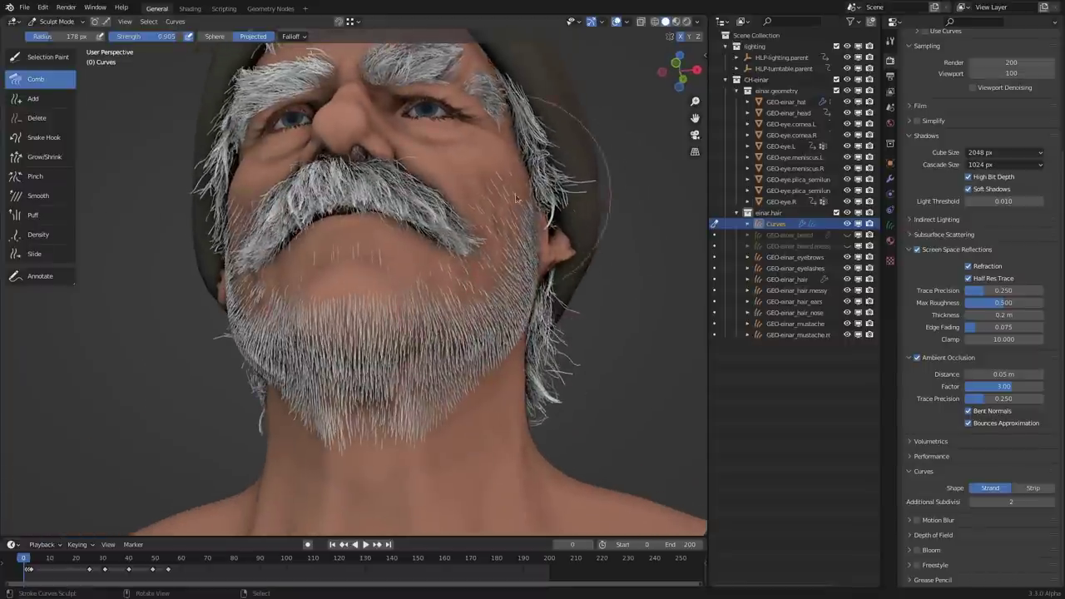
middle_click_drag(511, 195, 529, 184)
middle_click_drag(547, 254, 558, 243)
mouse_move(485, 299)
left_mouse_down()
mouse_move(497, 387)
mouse_move(517, 356)
left_mouse_up()
middle_click_drag(517, 356, 492, 349)
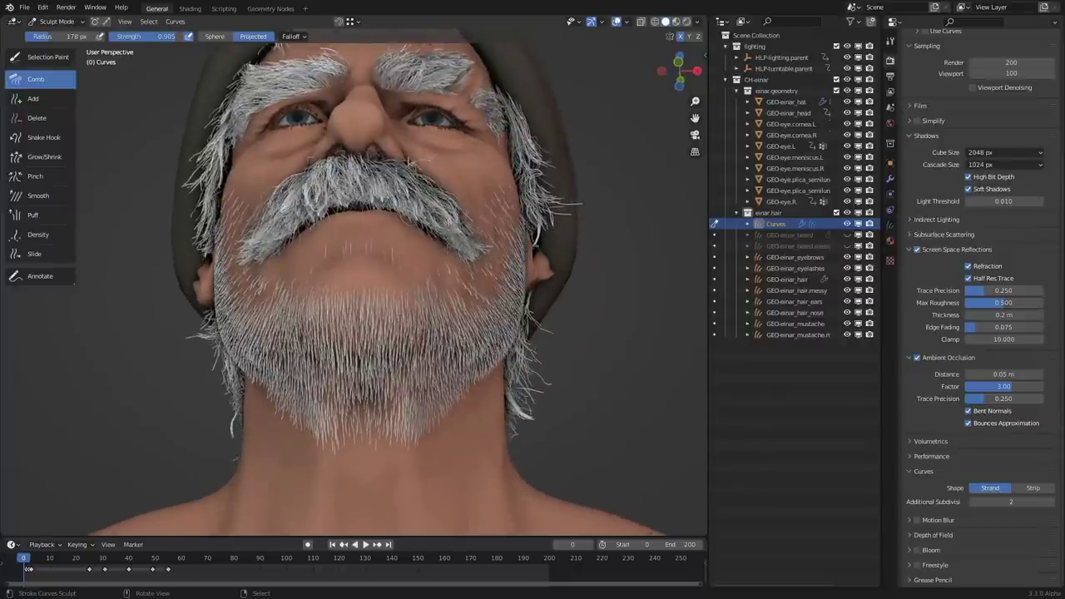
Switch the Comb brush to the Sphere shape with a radius of 230 px and comb the hairs below the lip and around the chin
left_click(221, 38)
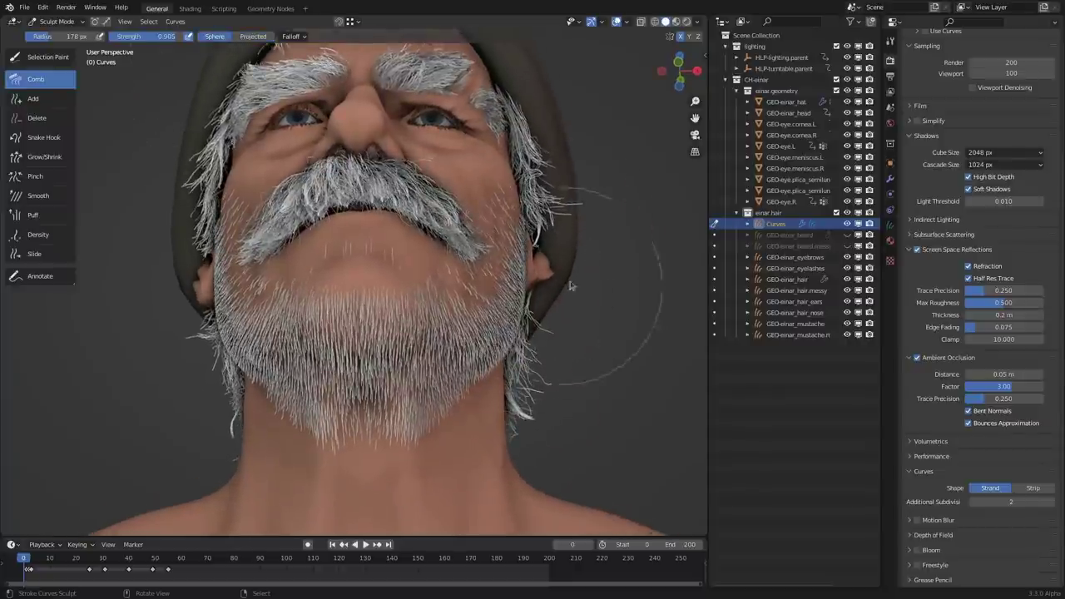
middle_click_drag(577, 288, 426, 344)
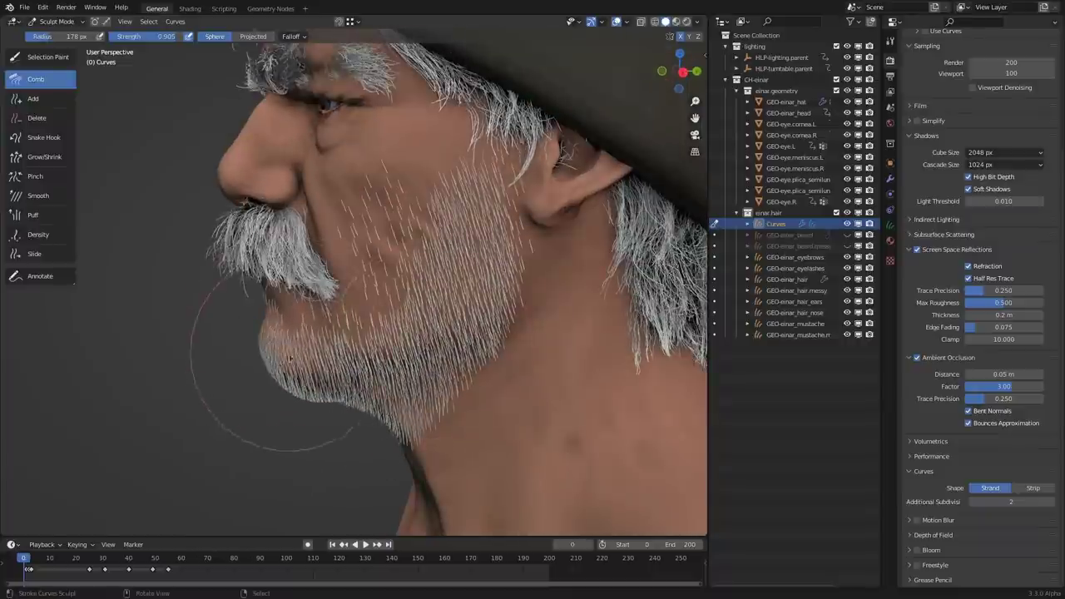
middle_click_drag(288, 333, 333, 314)
scroll(336, 312, "up", 4)
key("f")
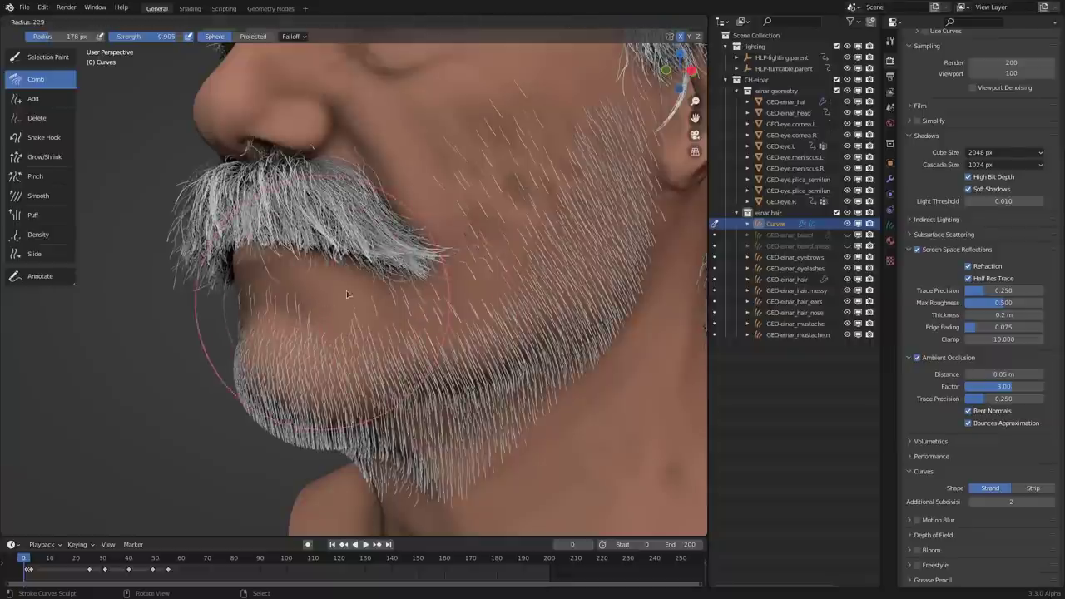
left_click(364, 311)
mouse_move(331, 311)
left_mouse_down()
mouse_move(318, 349)
mouse_move(321, 334)
mouse_move(288, 367)
left_mouse_up()
middle_click_drag(287, 366, 312, 323)
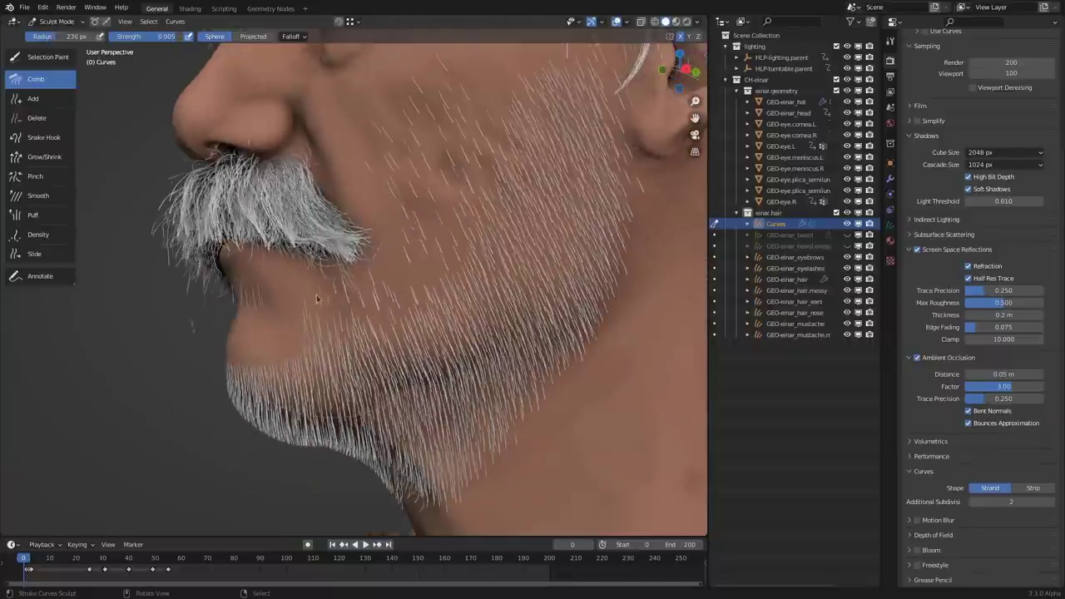
mouse_move(258, 337)
left_mouse_down()
mouse_move(246, 345)
mouse_move(289, 394)
left_mouse_up()
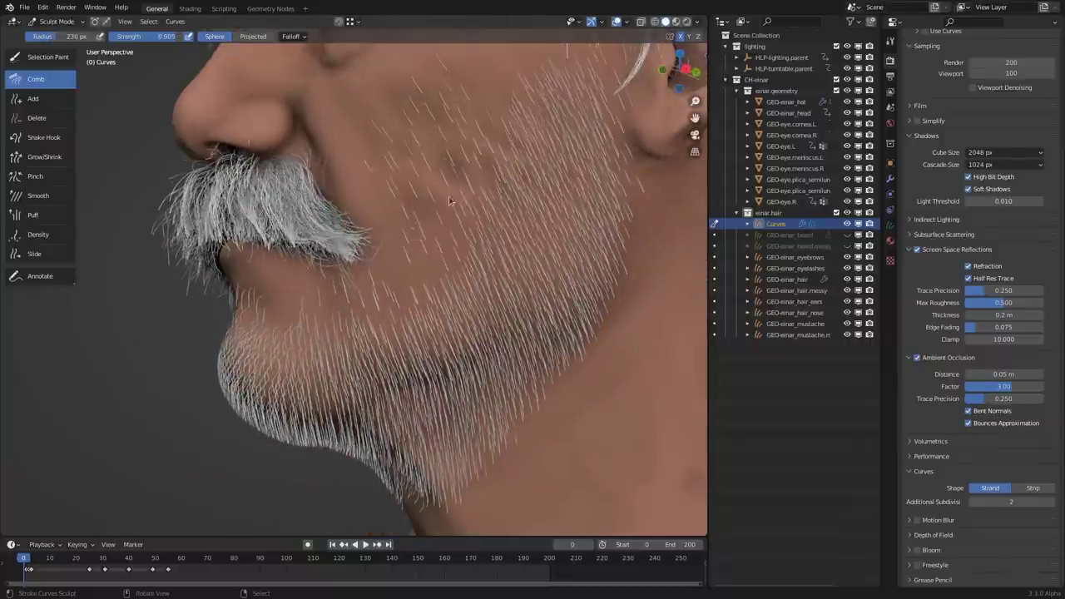
Comb the sparse cheek hairs and the hairs along the jaw downward with the Sphere brush shape
middle_click_drag(449, 200, 484, 374)
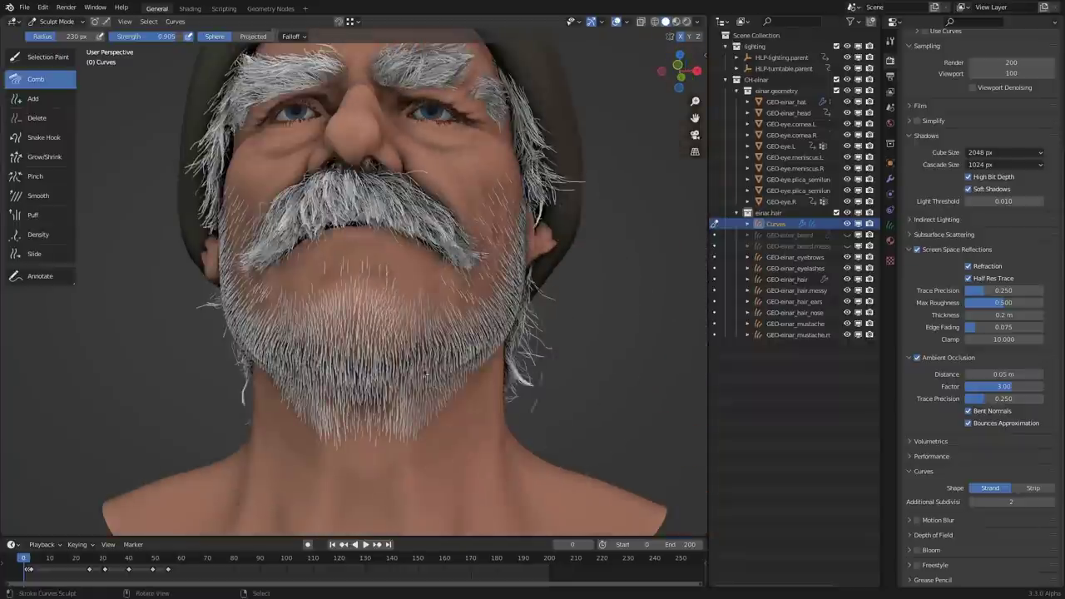
mouse_move(573, 313)
middle_mouse_down()
mouse_move(544, 264)
mouse_move(559, 172)
middle_mouse_up()
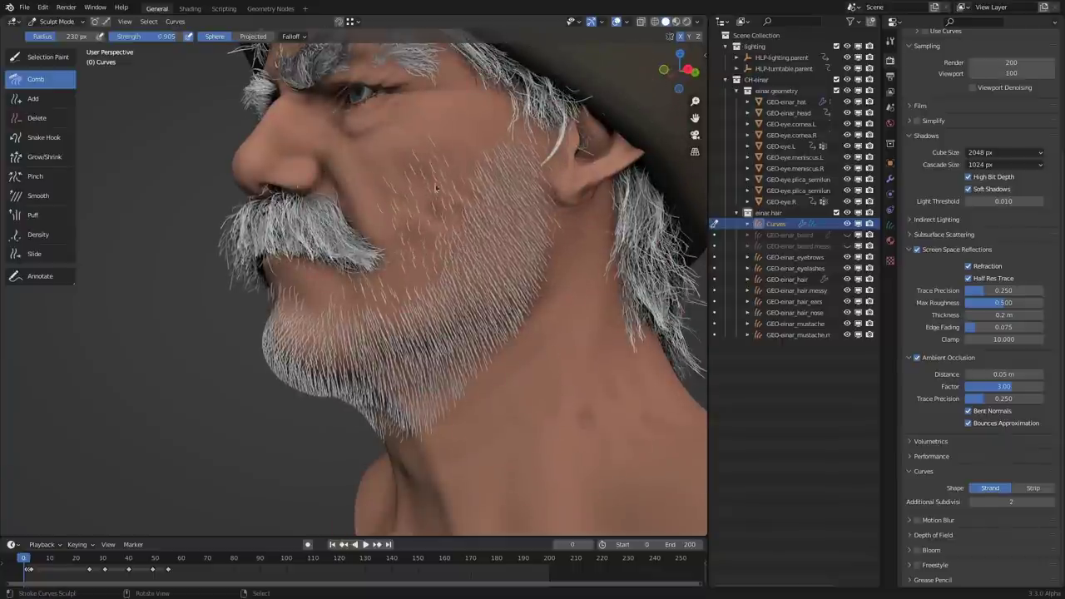
left_click_drag(436, 188, 381, 353)
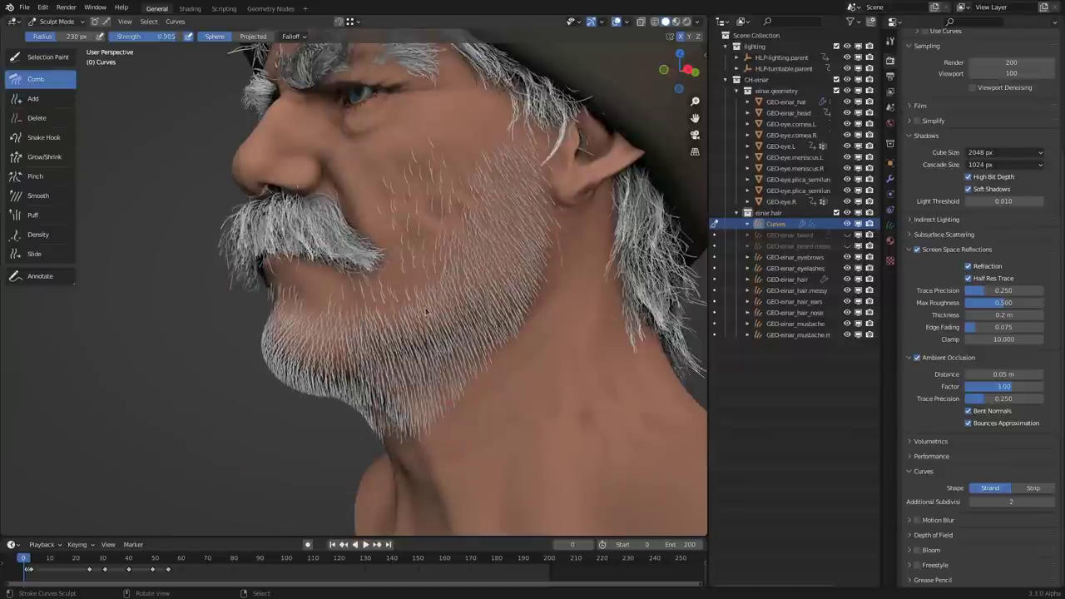
middle_click_drag(425, 311, 470, 319)
mouse_move(407, 356)
middle_mouse_down()
mouse_move(516, 212)
mouse_move(468, 316)
middle_mouse_up()
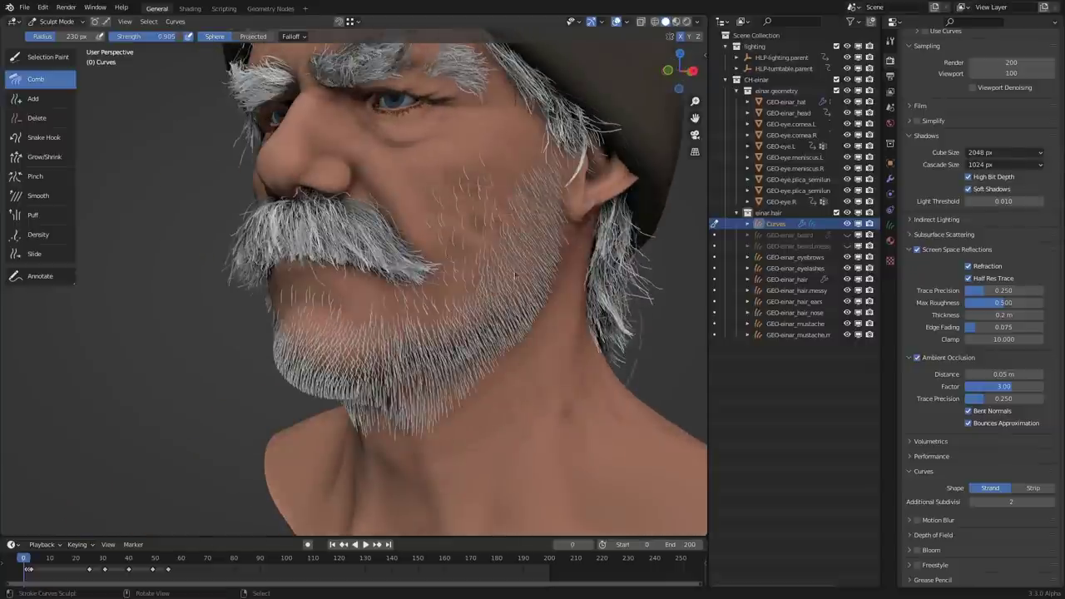
mouse_move(492, 330)
middle_mouse_down()
mouse_move(491, 291)
mouse_move(338, 296)
middle_mouse_up()
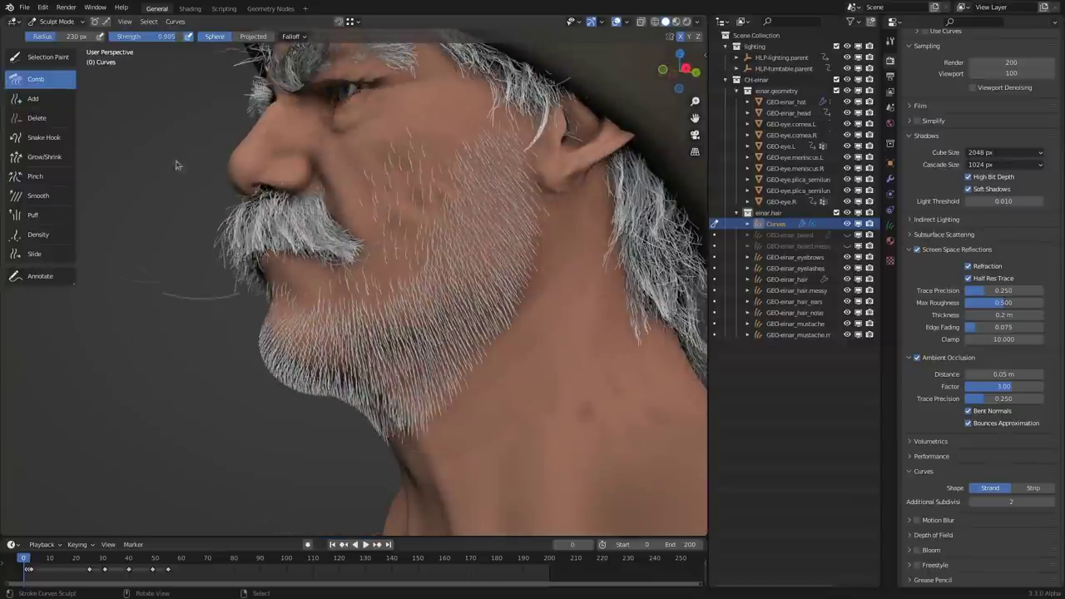
Set the Snake Hook brush's radius to 212 px and pull the jaw and chin hairs outward and downward into a longer, fuller beard
left_click(43, 138)
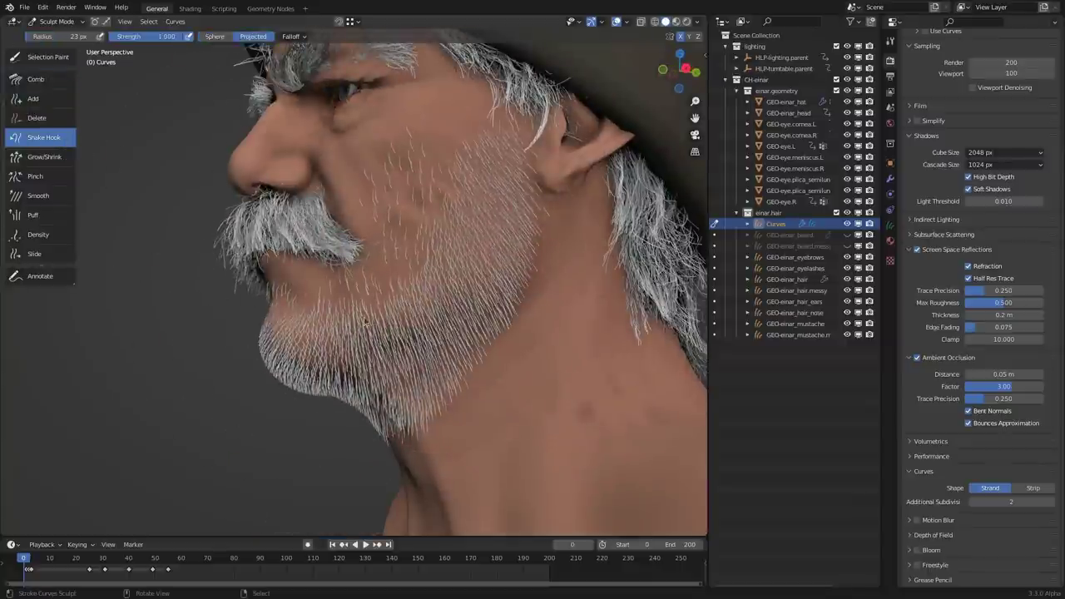
key("f")
left_click(445, 295)
mouse_move(423, 304)
middle_mouse_down()
mouse_move(459, 313)
mouse_move(449, 302)
mouse_move(521, 303)
middle_mouse_up()
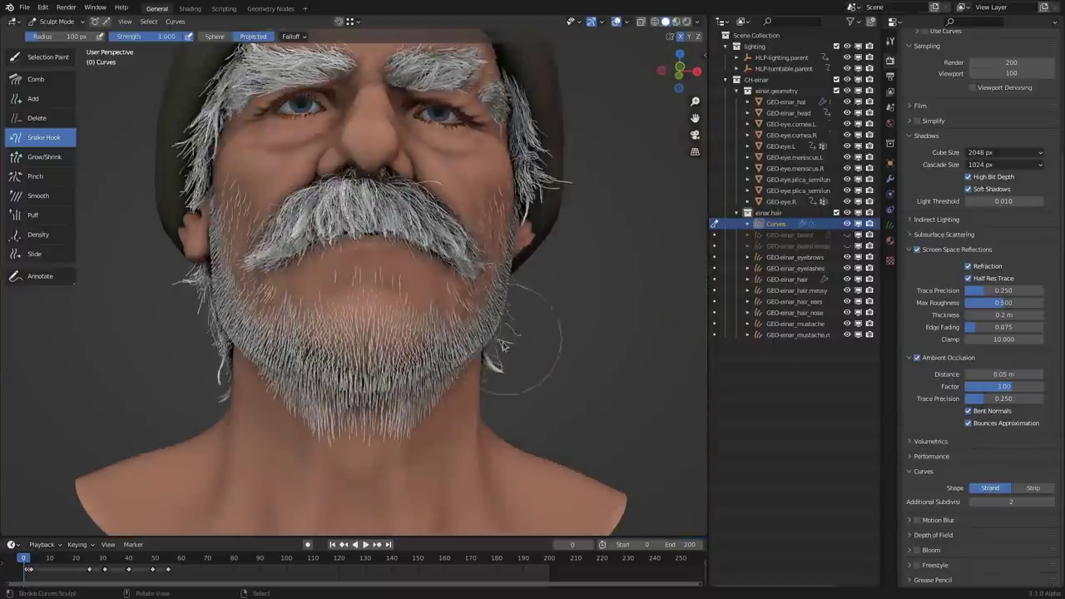
key("f")
left_click(568, 340)
middle_click_drag(491, 346, 506, 358)
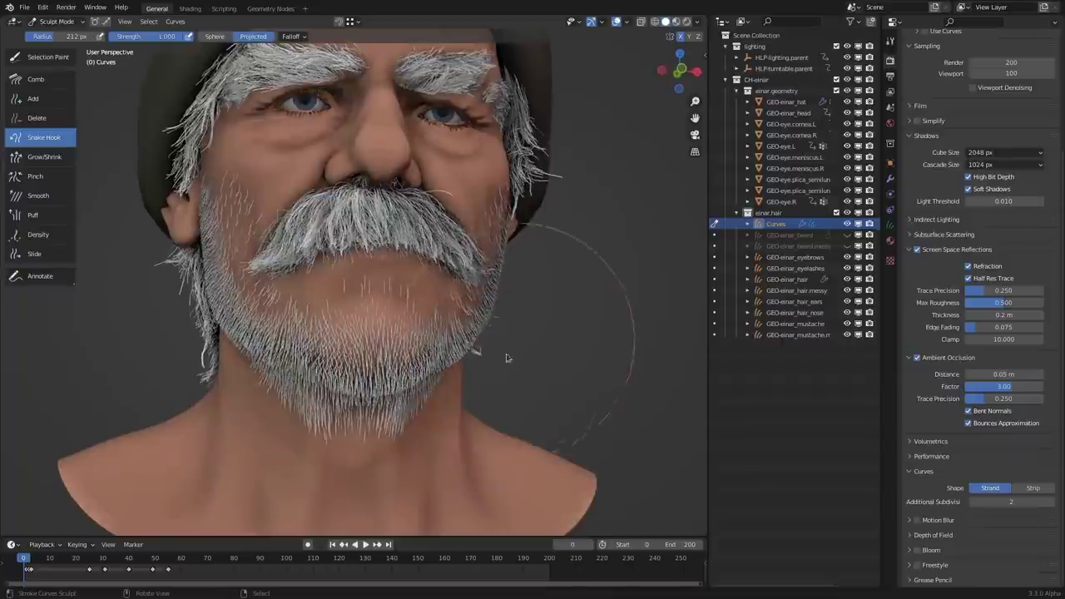
mouse_move(466, 378)
left_mouse_down()
mouse_move(460, 395)
mouse_move(397, 417)
mouse_move(391, 444)
left_mouse_up()
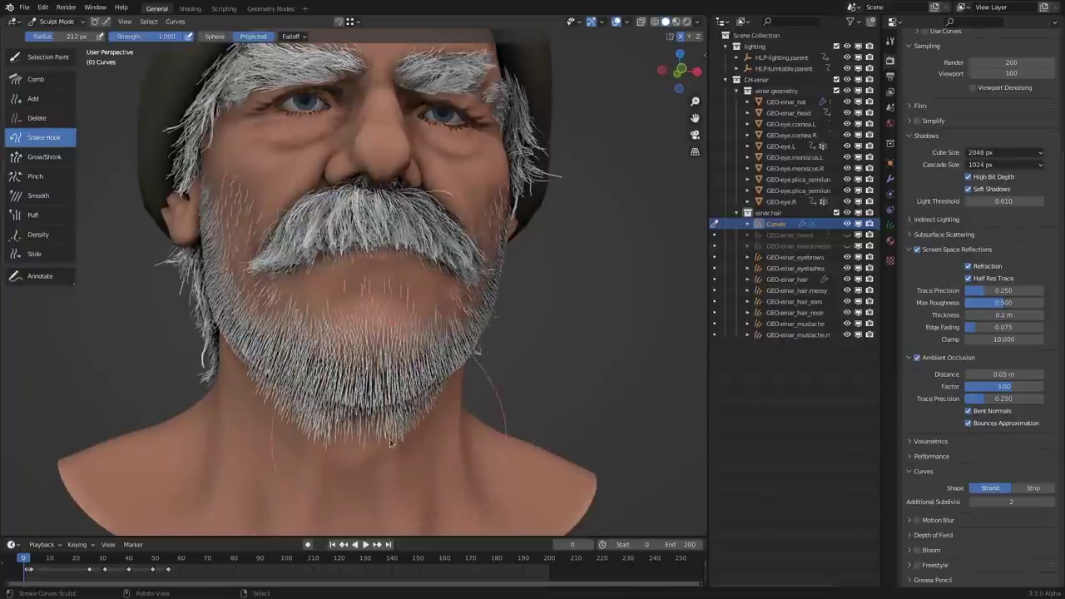
mouse_move(470, 388)
left_mouse_down()
mouse_move(501, 385)
mouse_move(518, 321)
left_mouse_up()
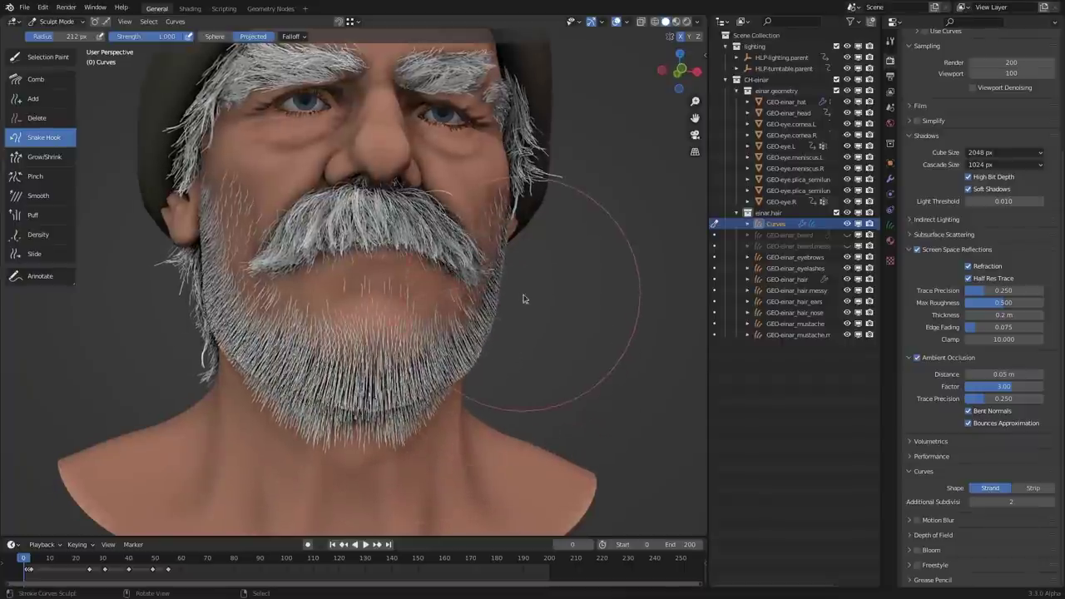
left_click_drag(471, 389, 391, 458)
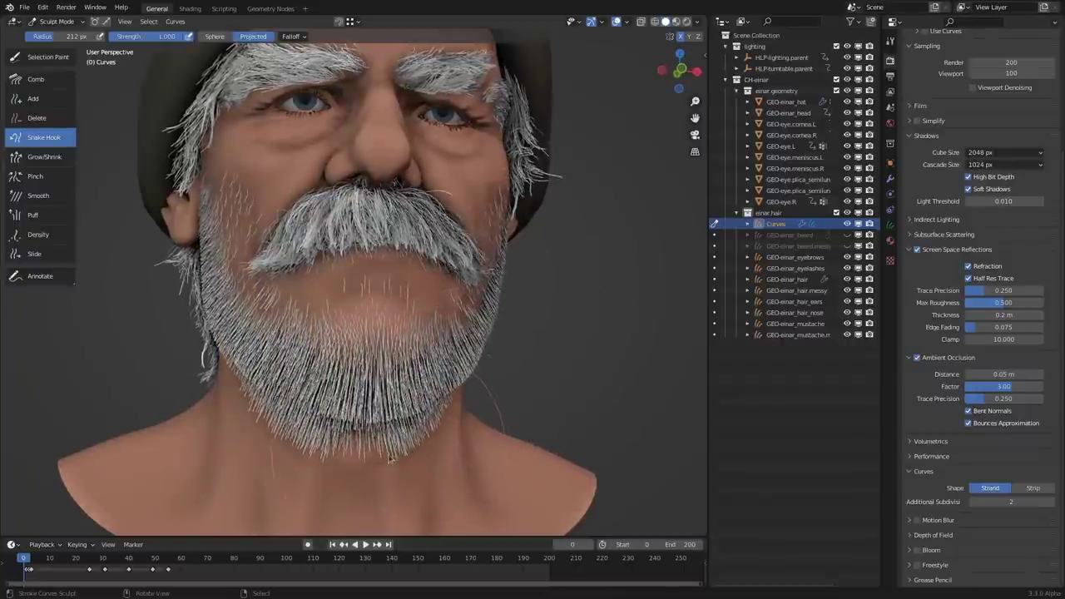
middle_click_drag(389, 460, 523, 333)
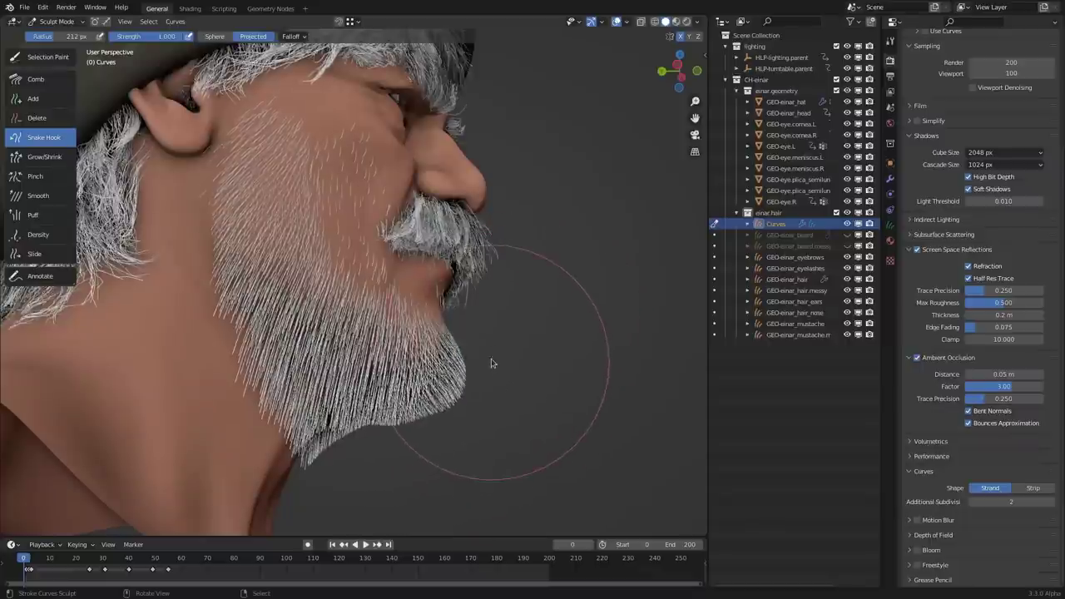
middle_click_drag(551, 285, 623, 281)
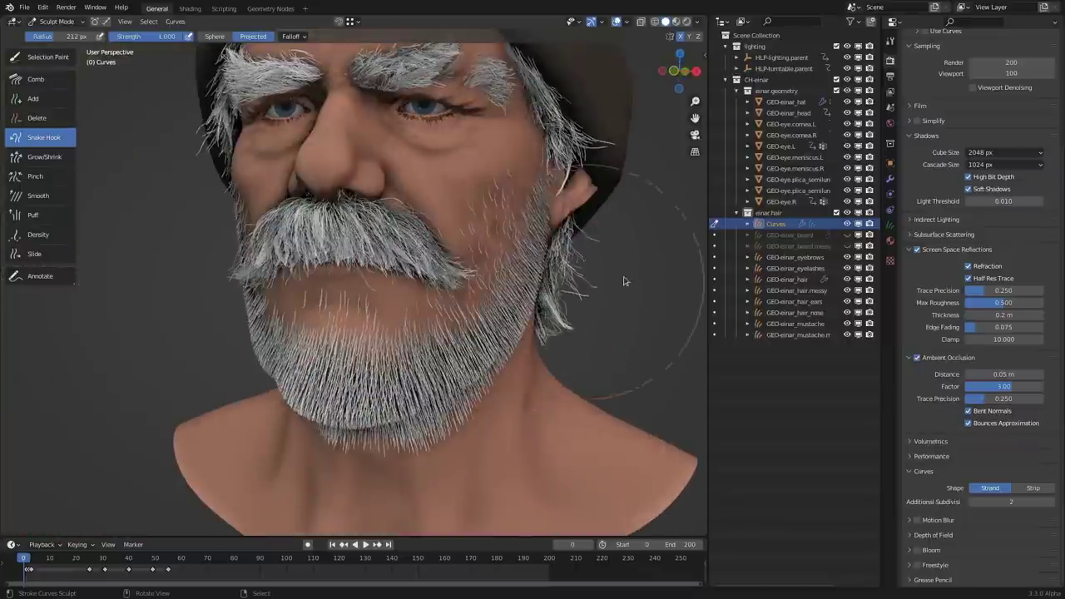
Make GEO-einar_mustache the active object and put it into Sculpt Mode
left_click(715, 326)
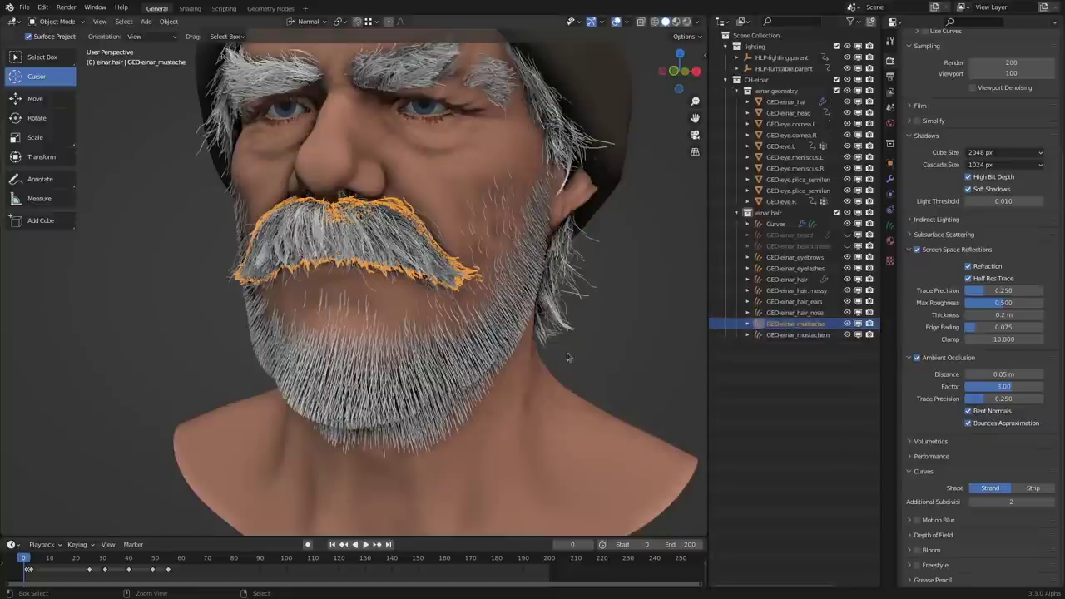
key("ctrl+Tab")
left_click(566, 493)
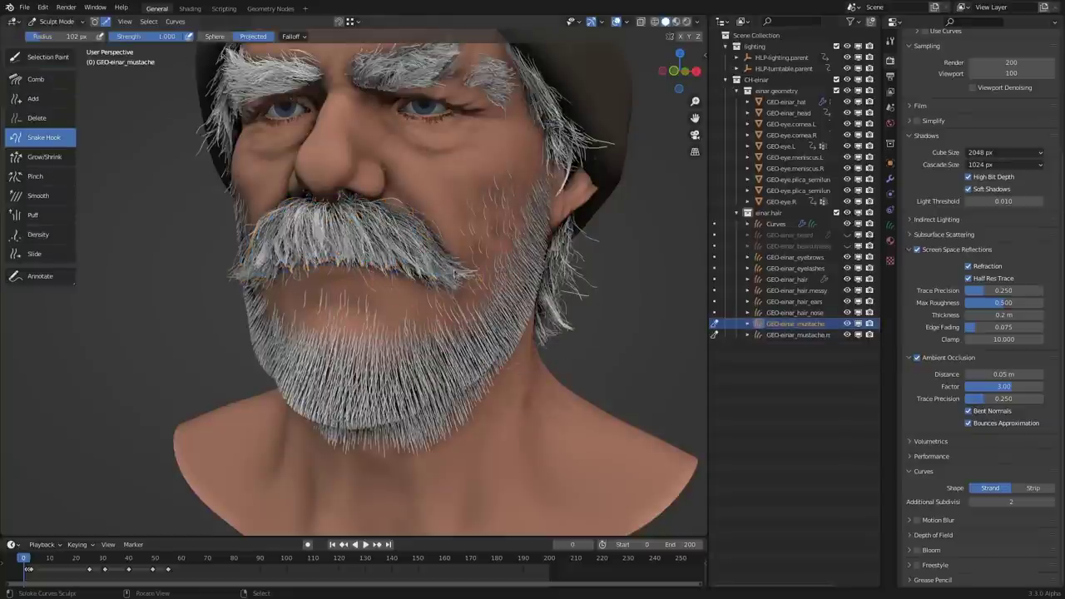
Try to pull the mustache ends outward and up into long curls with the Snake Hook brush
mouse_move(462, 258)
left_mouse_down()
mouse_move(491, 292)
mouse_move(528, 279)
mouse_move(572, 172)
mouse_move(609, 300)
left_mouse_up()
mouse_move(613, 352)
middle_mouse_down()
mouse_move(534, 314)
mouse_move(541, 287)
mouse_move(482, 266)
middle_mouse_up()
left_click_drag(433, 301, 470, 291)
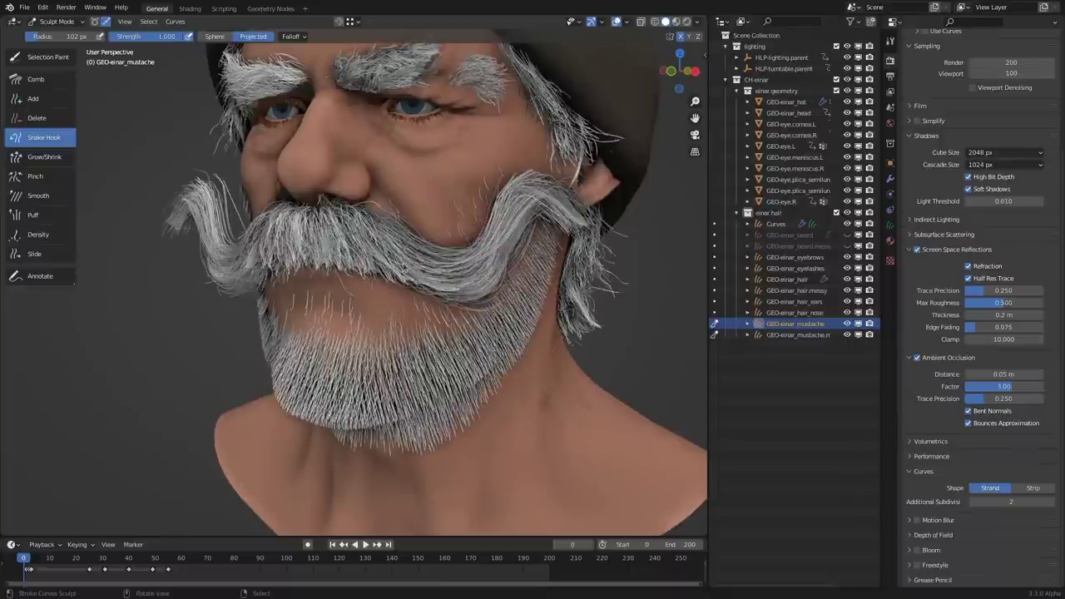
key("ctrl+z")
key("ctrl+z")
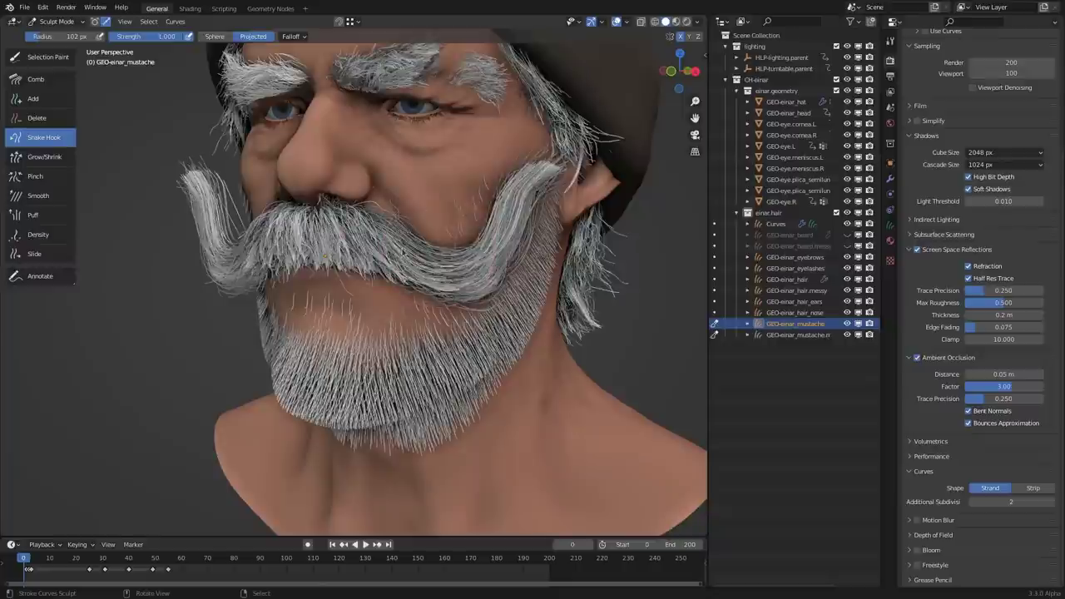
left_click_drag(460, 288, 498, 225)
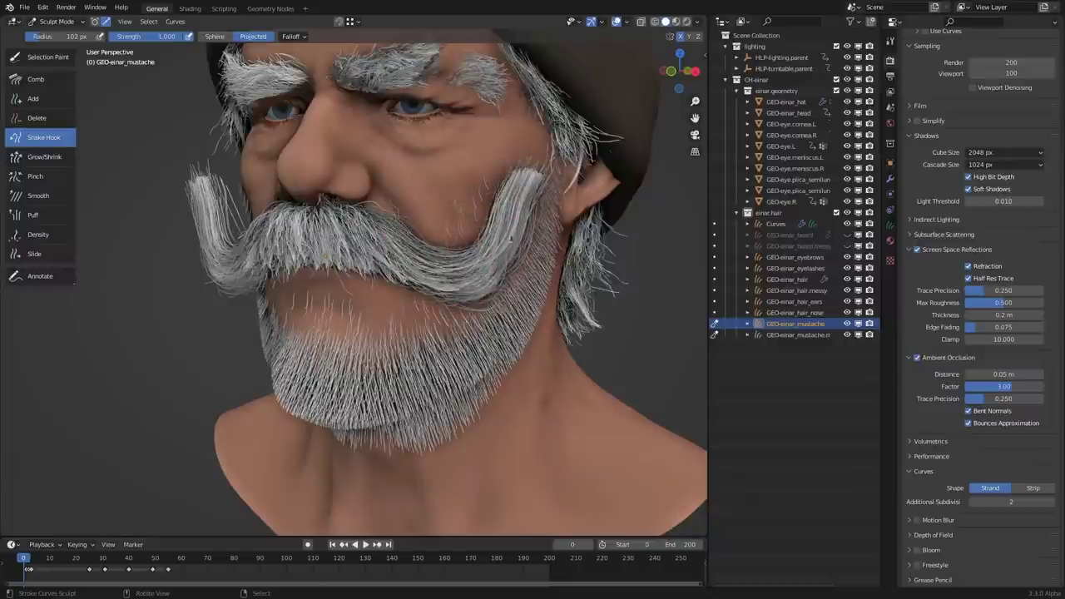
Undo the Snake Hook strokes on the mustache
key("ctrl+z")
key("ctrl+z")
key("ctrl+z")
key("ctrl+z")
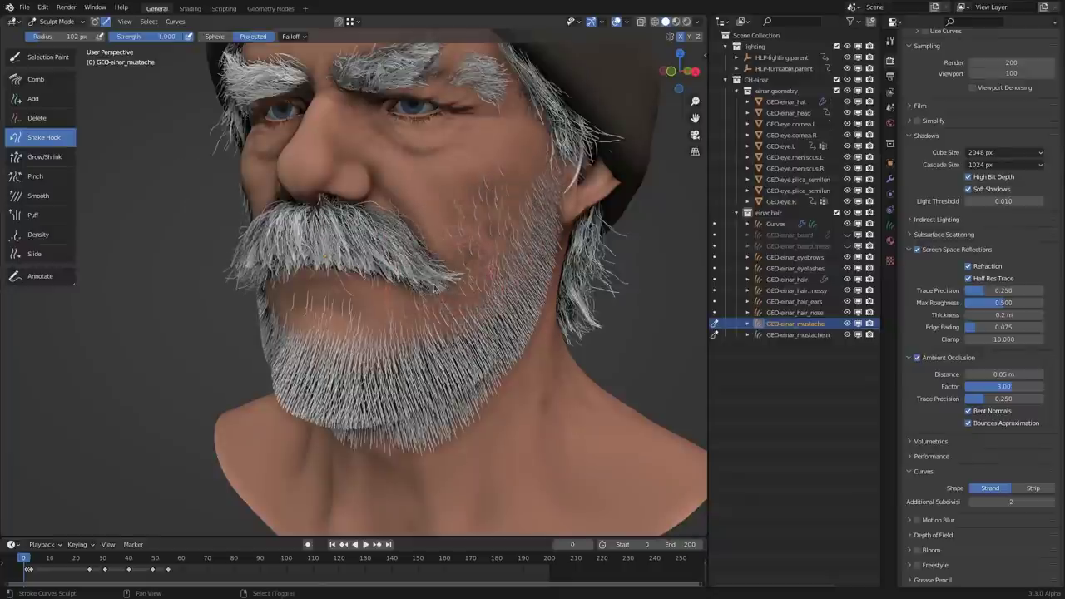
Reduce the Snake Hook brush's radius to 37 px while close to the mustache
scroll(445, 304, "up", 4)
key("f")
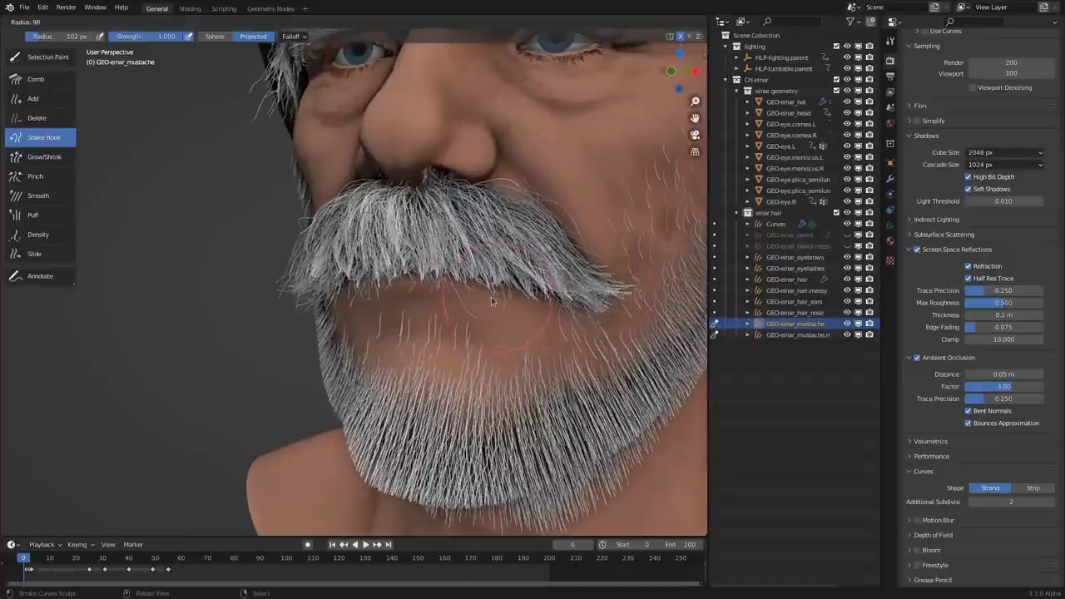
left_click(470, 298)
key("f")
left_click(458, 305)
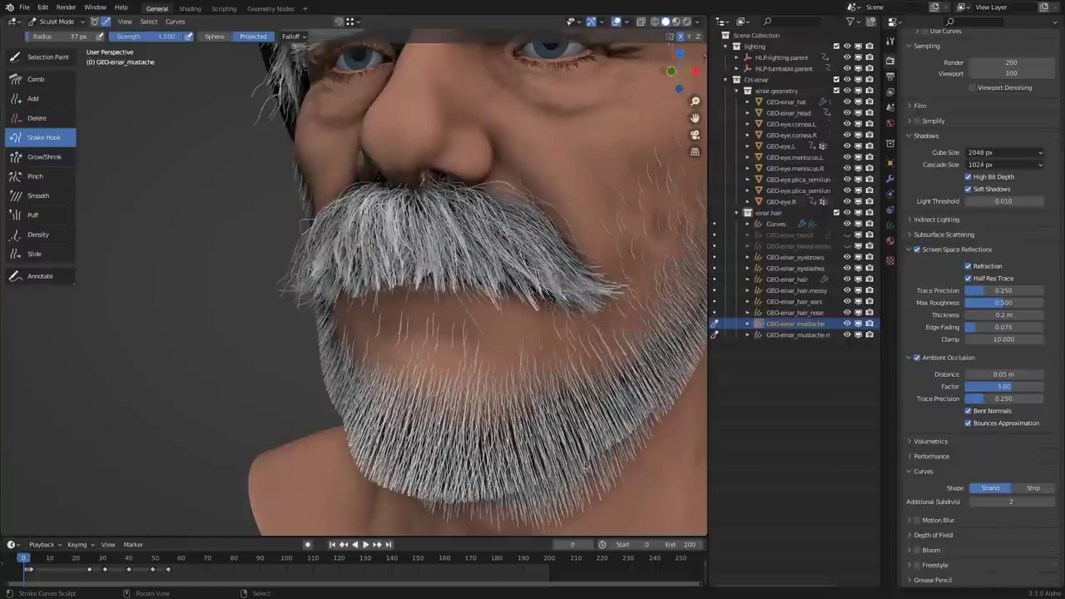
Switch sculpting to the Curves beard object and pull its jaw hairs outward and up with a 69 px Snake Hook brush
left_click(715, 226)
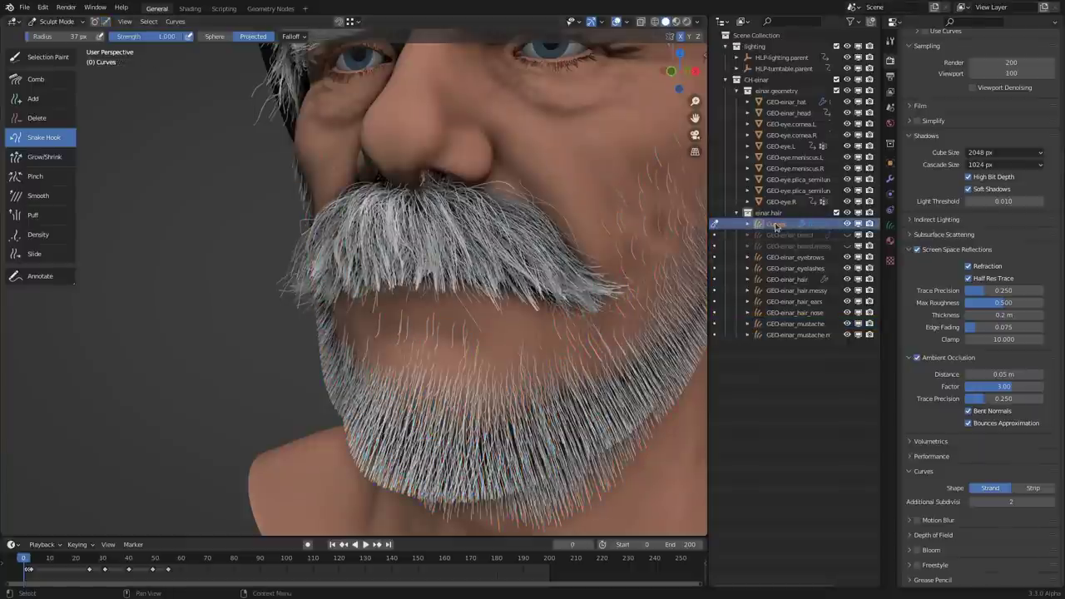
middle_click_drag(537, 353, 446, 321, "shift")
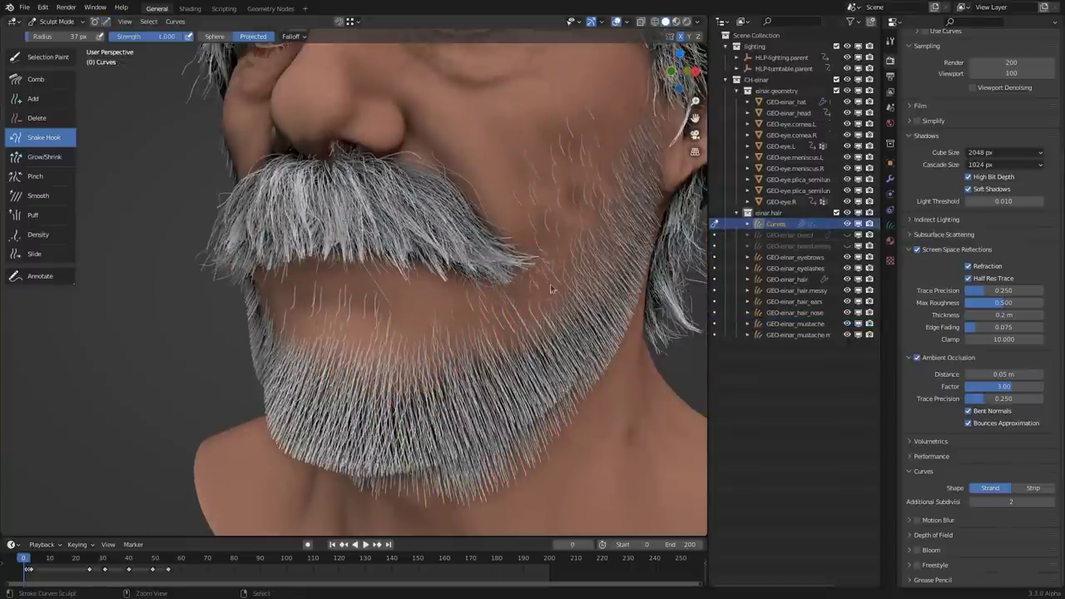
middle_click_drag(551, 288, 499, 358, "ctrl")
key("f")
left_click(549, 353)
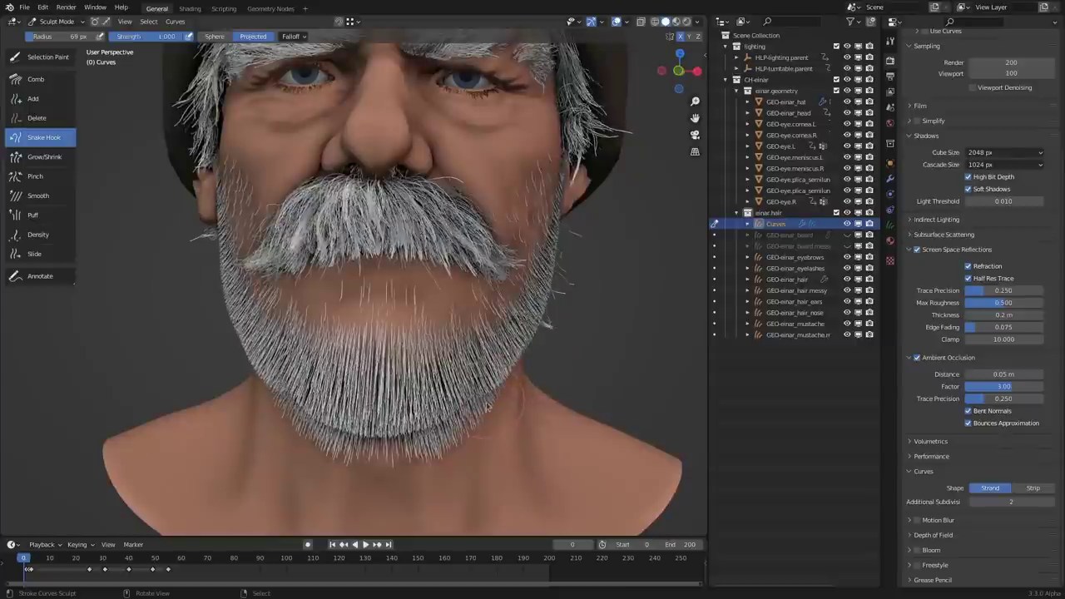
mouse_move(487, 408)
left_mouse_down()
mouse_move(482, 399)
mouse_move(456, 442)
mouse_move(433, 432)
mouse_move(507, 400)
mouse_move(551, 304)
left_mouse_up()
Set the Snake Hook brush's radius to 132 px and pull the front chin hairs downward in side profile
middle_click_drag(420, 320, 542, 329)
key("f")
left_click(577, 329)
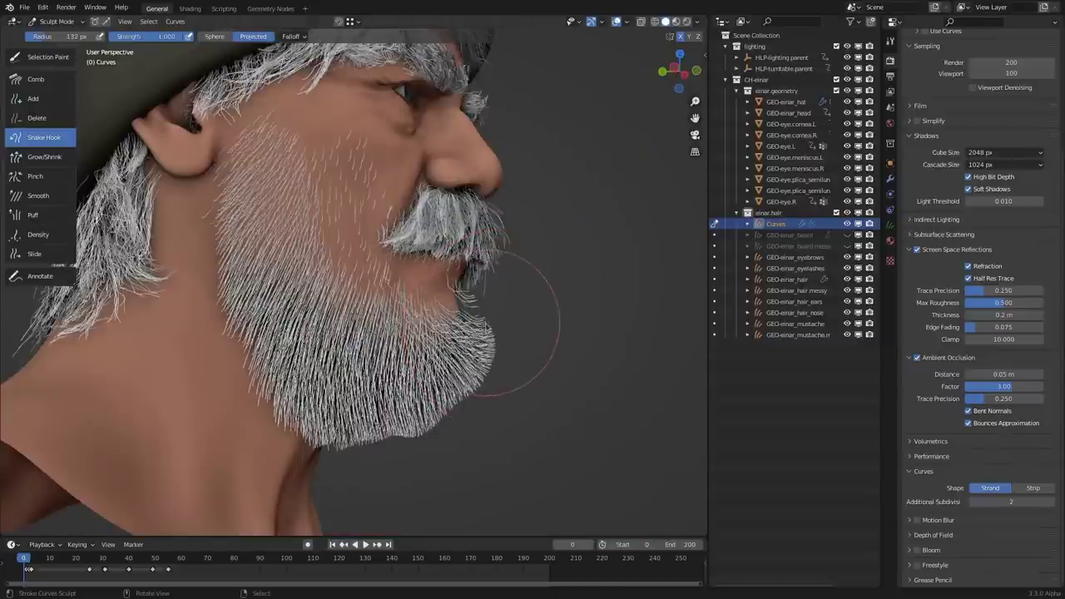
mouse_move(487, 322)
left_mouse_down()
mouse_move(521, 344)
mouse_move(461, 391)
mouse_move(465, 420)
left_mouse_up()
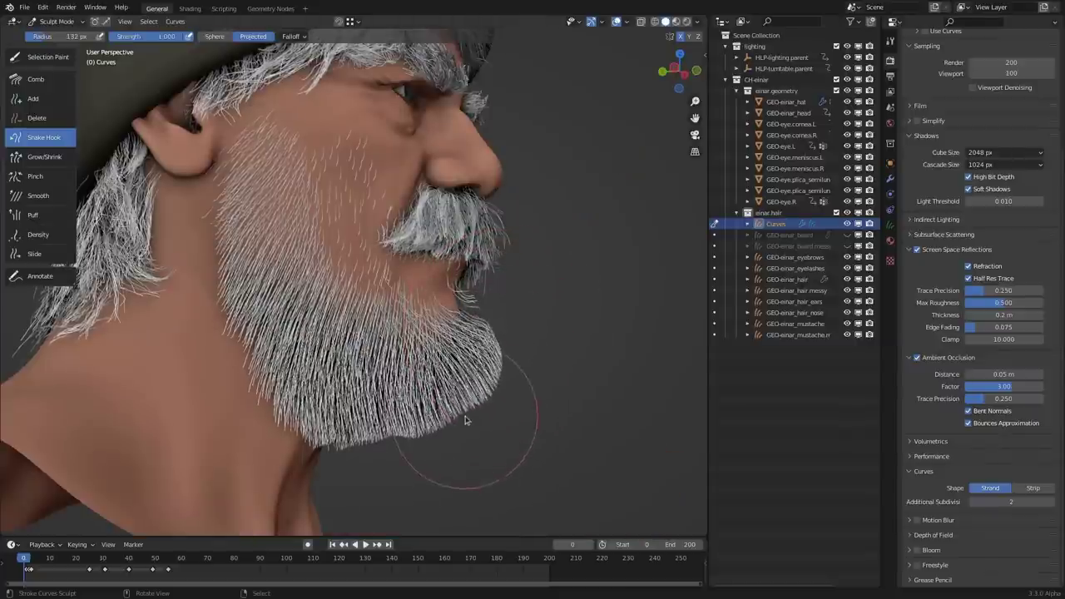
middle_click_drag(464, 420, 534, 351)
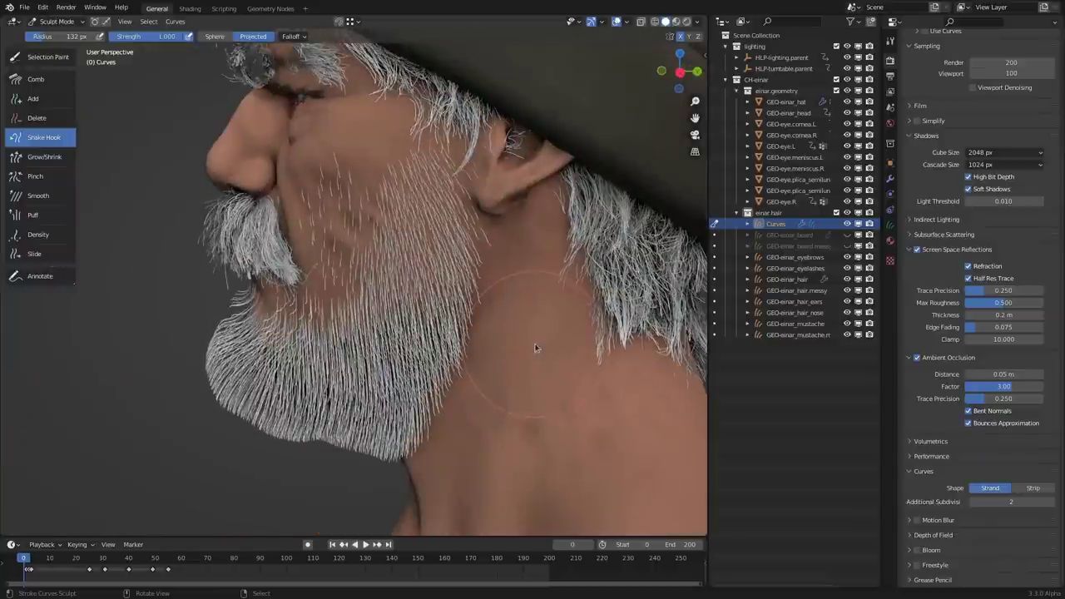
middle_click_drag(408, 318, 447, 310)
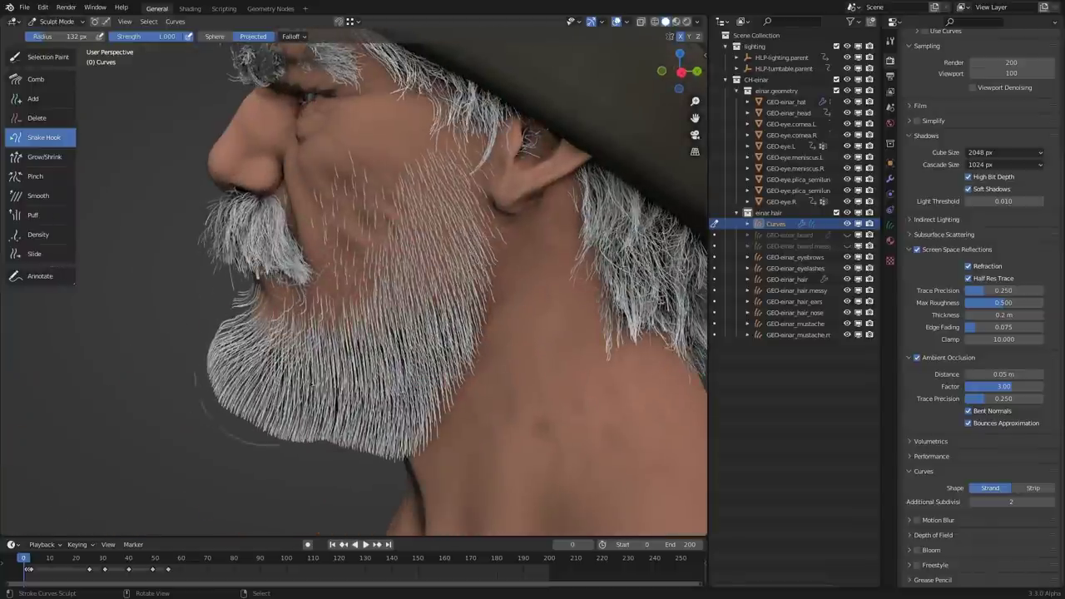
middle_click_drag(447, 310, 449, 394)
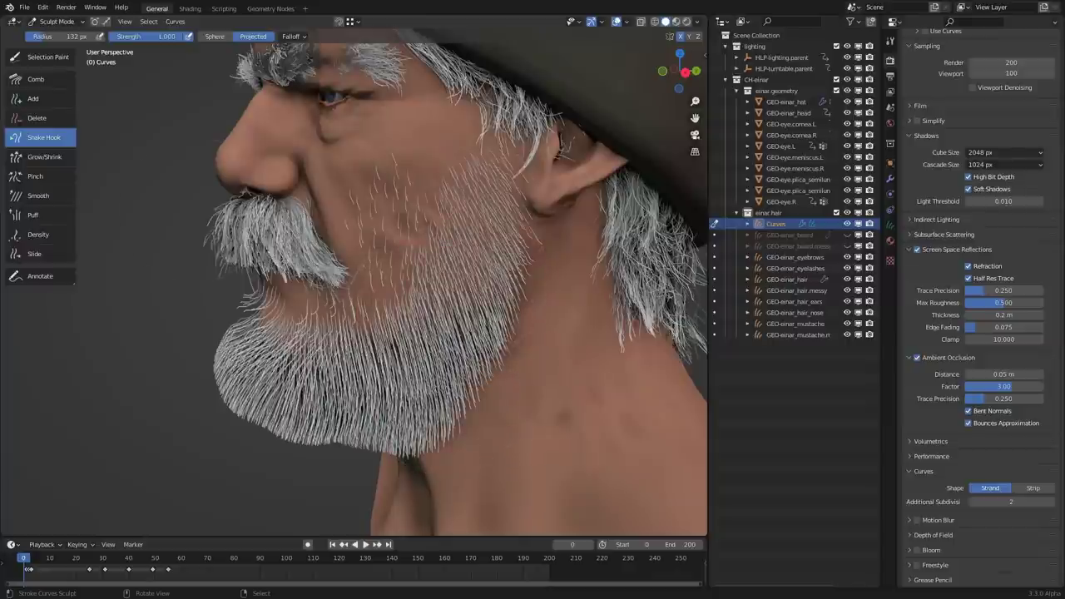
Lengthen the hairs at the front of the chin and below the lower lip with the Grow/Shrink brush at a 104 px radius
left_click(44, 156)
middle_click_drag(408, 366, 416, 358)
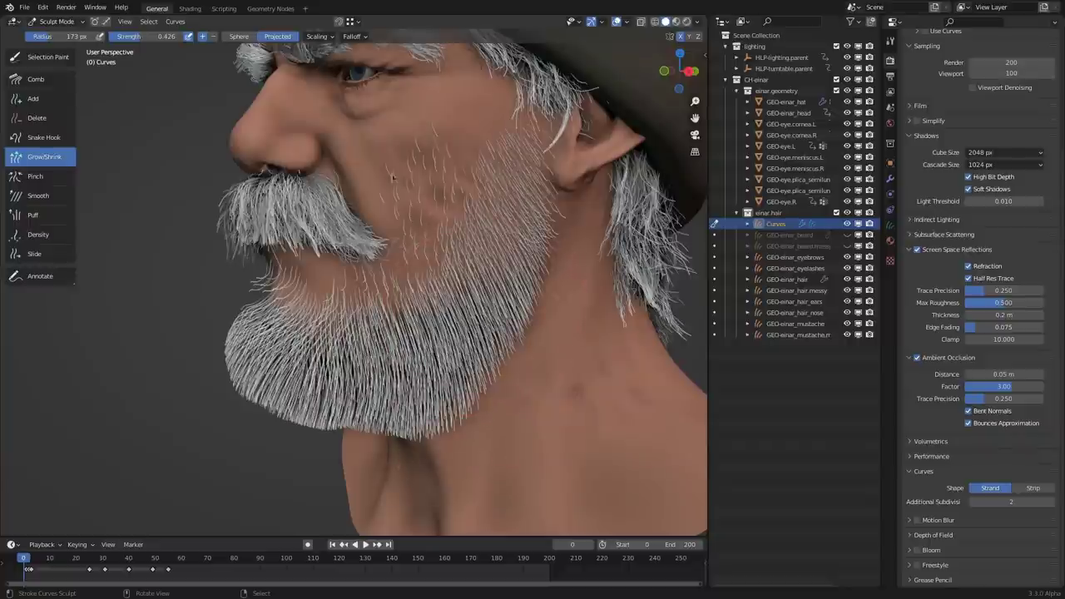
key("f")
left_click(351, 446)
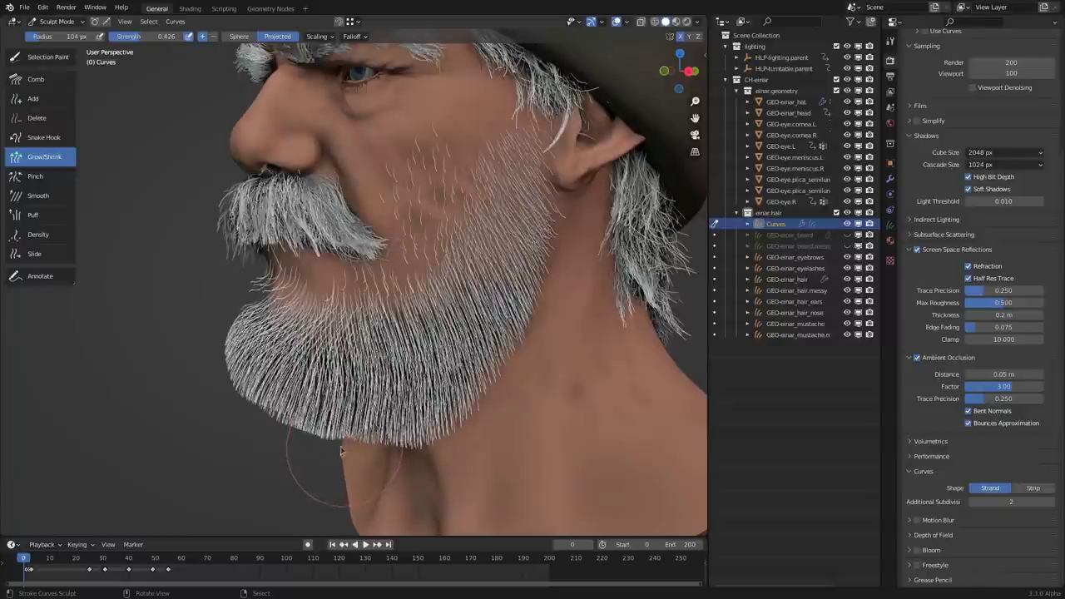
mouse_move(219, 353)
left_mouse_down()
mouse_move(274, 372)
mouse_move(249, 358)
left_mouse_up()
mouse_move(309, 333)
middle_mouse_down("shift")
mouse_move(373, 327)
mouse_move(377, 251)
mouse_move(208, 296)
middle_mouse_up("shift")
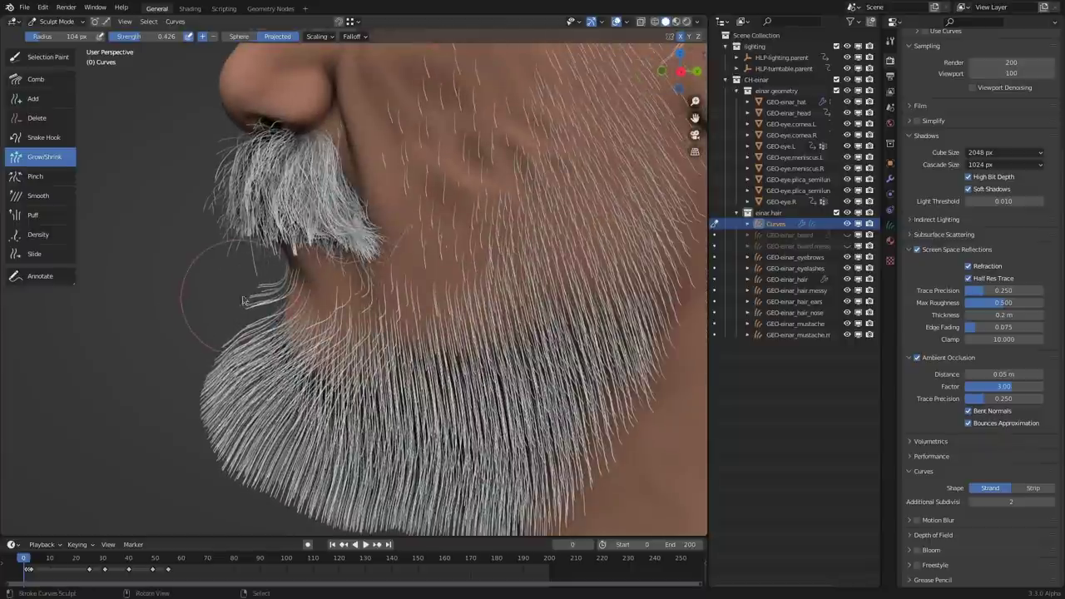
left_click_drag(243, 297, 210, 345)
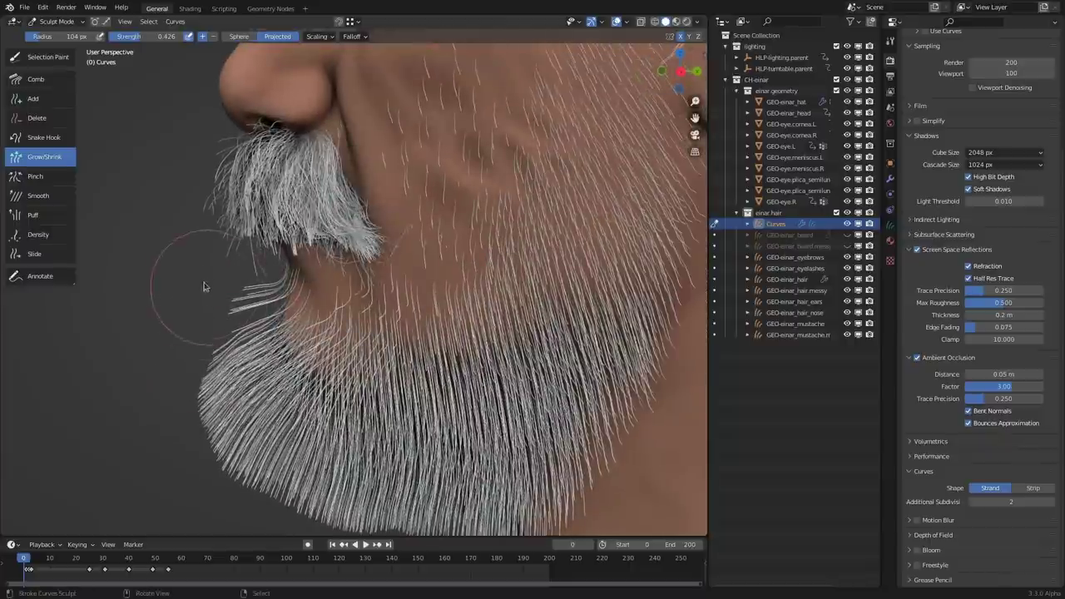
Shrink the hairs along the front and underside of the beard with the inverted Grow/Shrink brush to even its outline
mouse_move(220, 301)
left_mouse_down("ctrl")
mouse_move(213, 284)
mouse_move(147, 261)
mouse_move(166, 437)
mouse_move(243, 483)
left_mouse_up("ctrl")
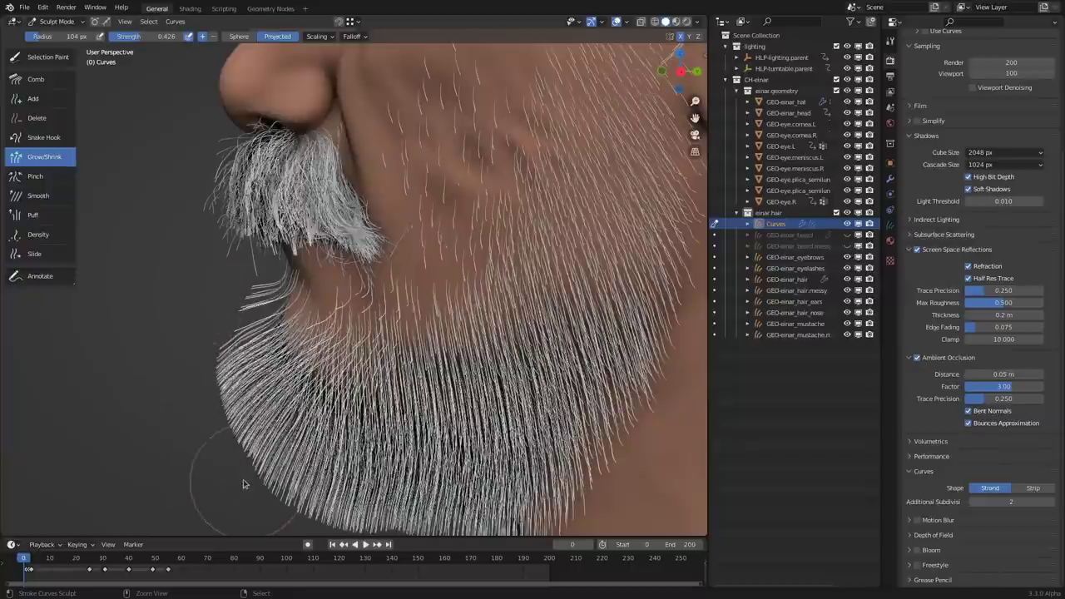
middle_click_drag(456, 476, 460, 412, "shift")
mouse_move(209, 392)
left_mouse_down("ctrl")
mouse_move(396, 501)
mouse_move(328, 475)
mouse_move(435, 504)
mouse_move(646, 434)
left_mouse_up("ctrl")
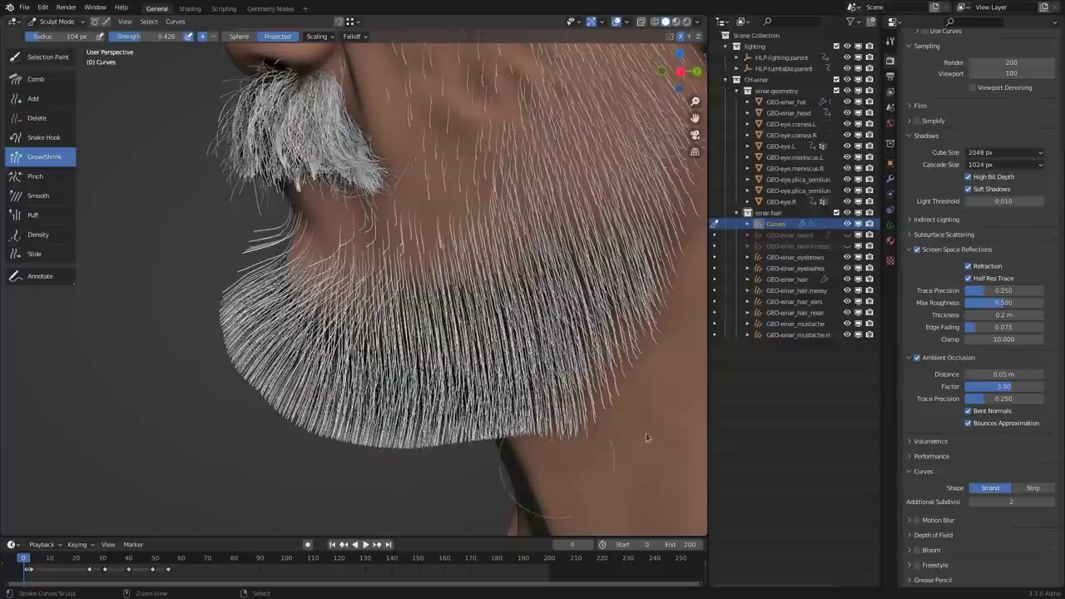
Inspect the trimmed beard from several angles and check the Grow/Shrink brush's scaling options
scroll(406, 452, "down", 1)
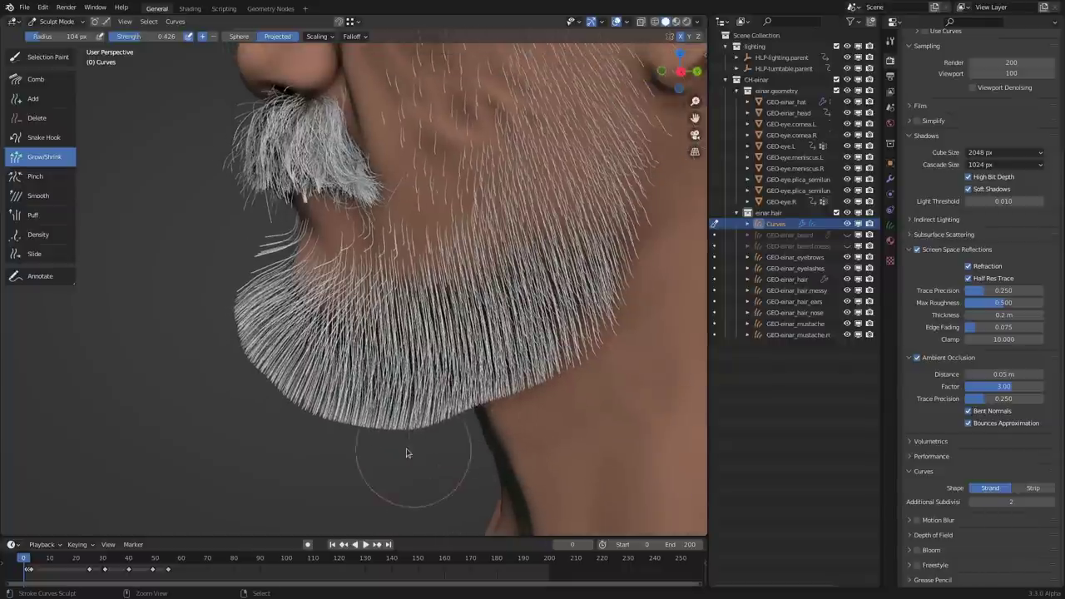
middle_click_drag(538, 431, 651, 218)
middle_click_drag(415, 218, 480, 271)
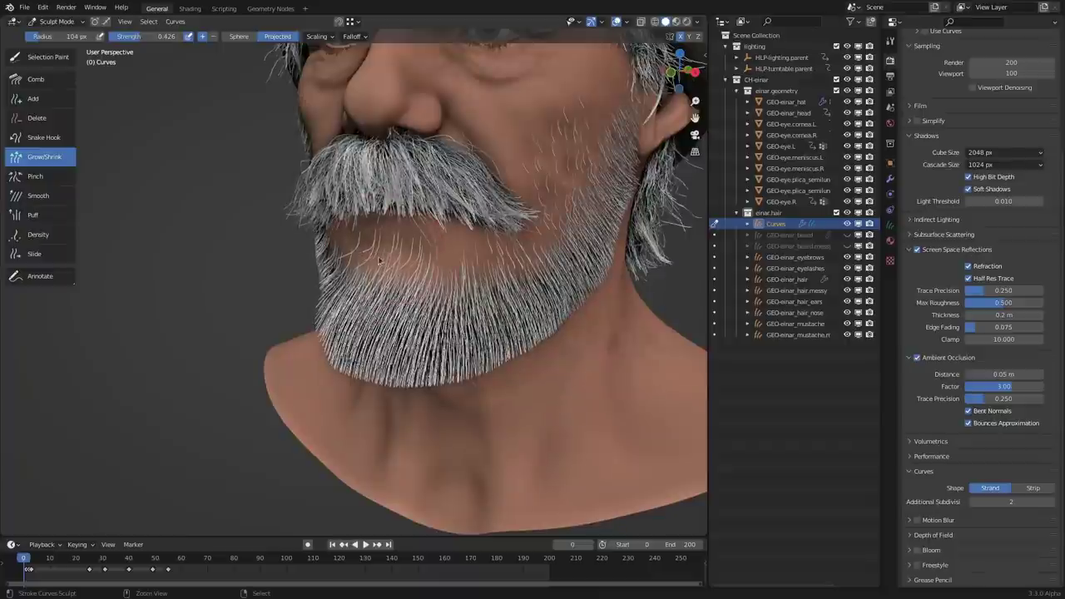
middle_click_drag(379, 261, 350, 217, "ctrl")
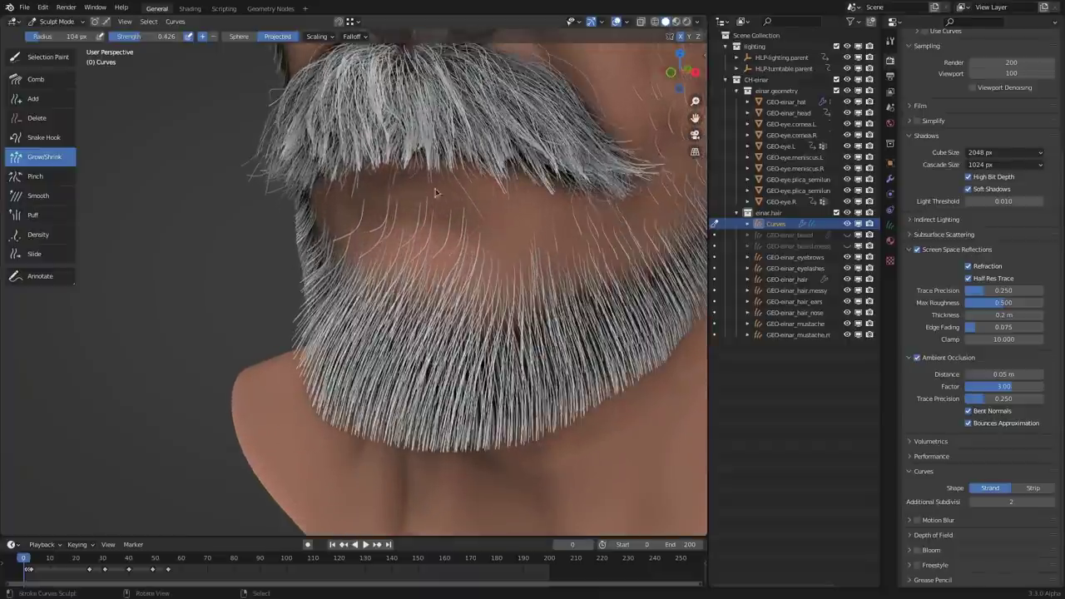
middle_click_drag(479, 278, 341, 51)
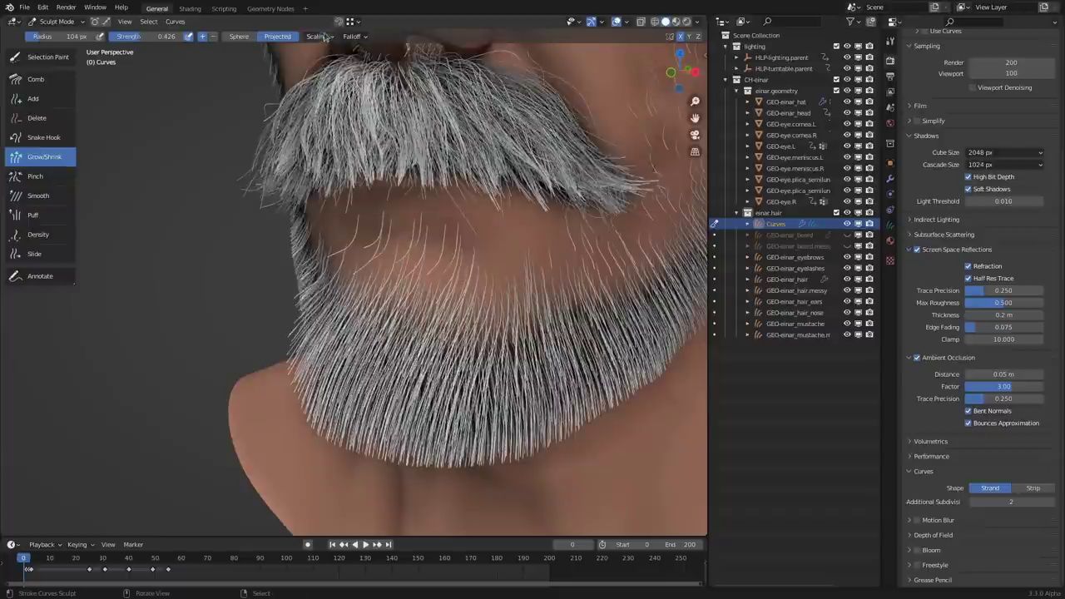
left_click(324, 35)
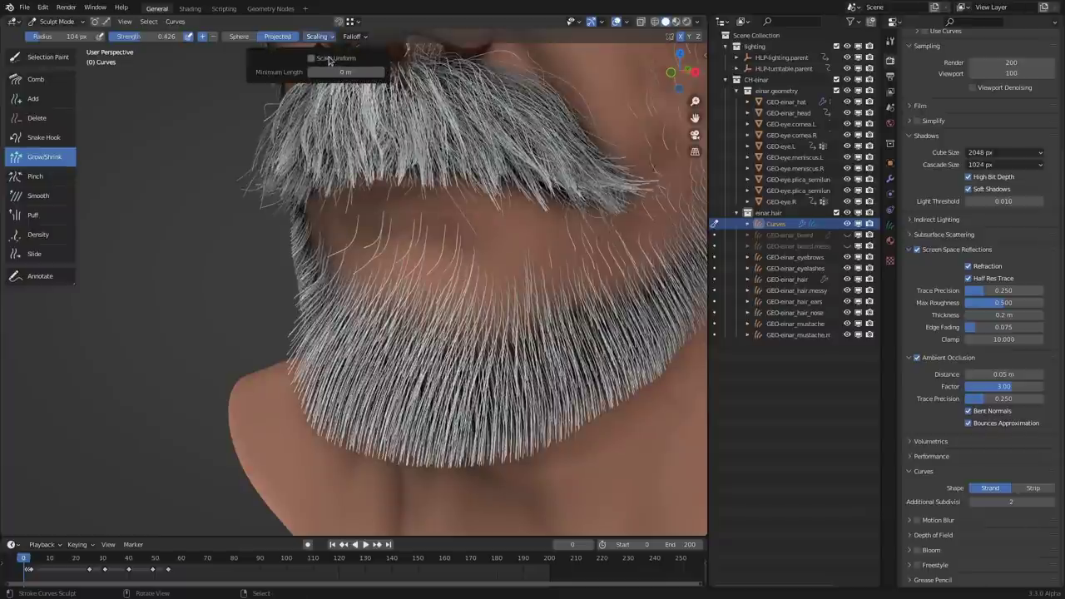
scroll(470, 268, "down", 3)
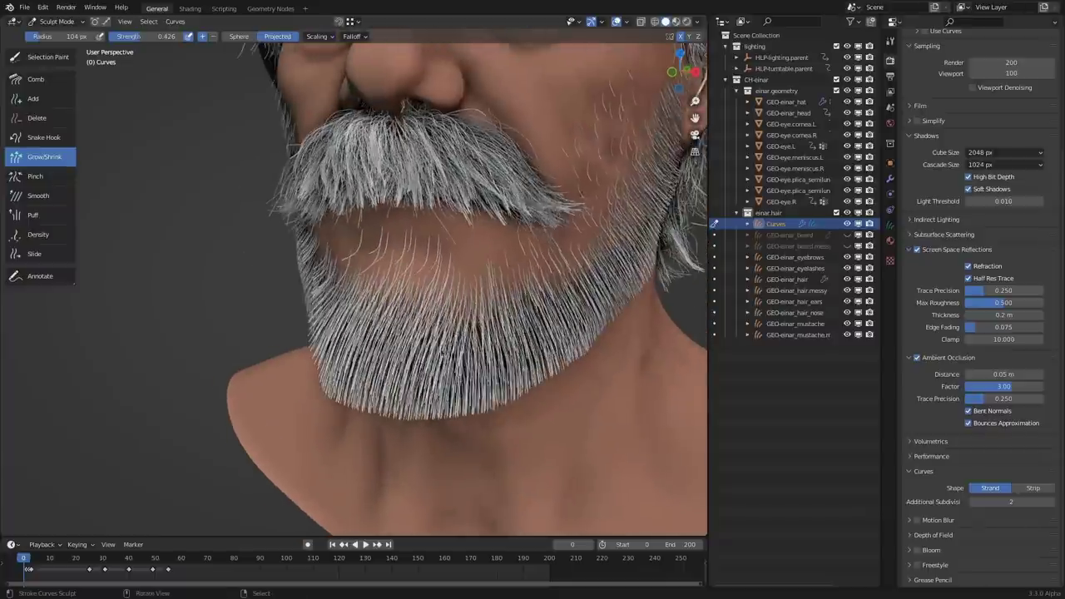
middle_click_drag(414, 270, 312, 237)
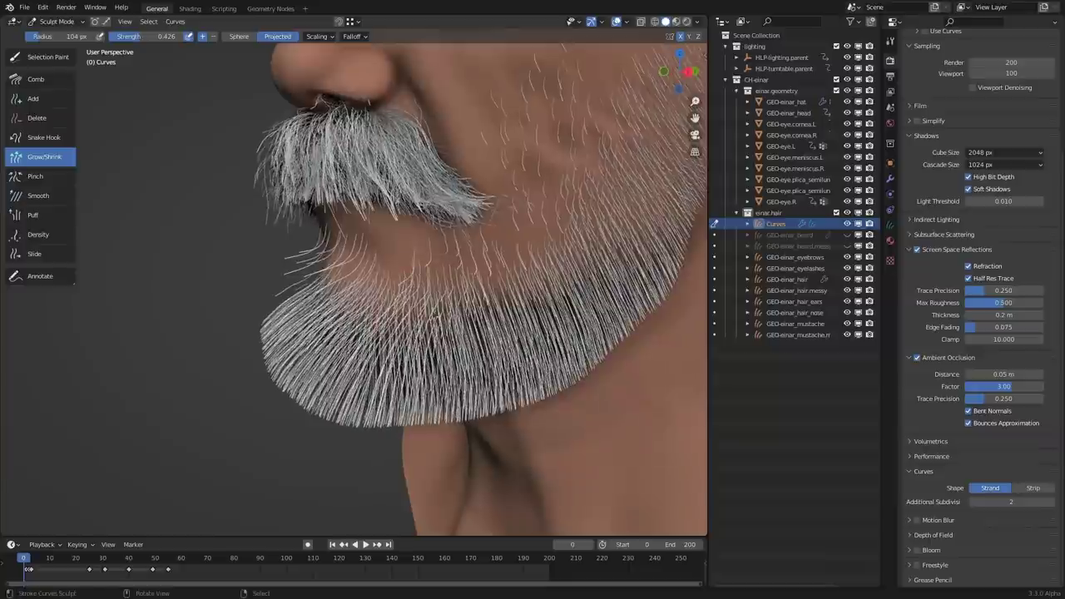
Set the Grow/Shrink brush's radius to 54 px and try to lengthen the hairs below the lip and on the chin
key("f")
left_click(356, 239)
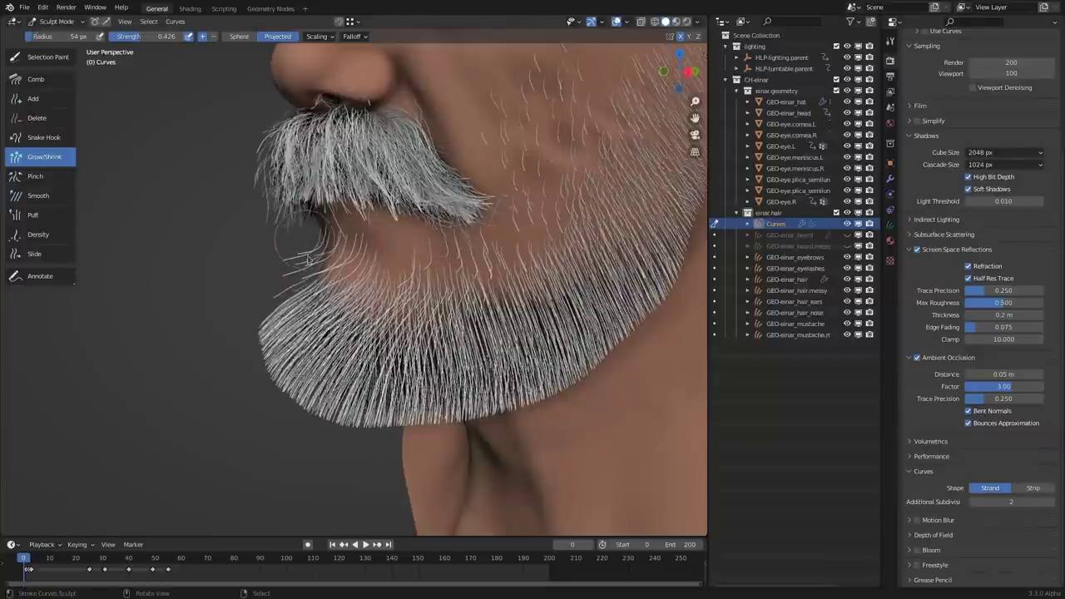
mouse_move(326, 248)
left_mouse_down()
mouse_move(309, 283)
mouse_move(318, 257)
left_mouse_up()
mouse_move(571, 287)
left_mouse_down()
mouse_move(441, 311)
mouse_move(507, 304)
mouse_move(491, 285)
left_mouse_up()
scroll(490, 284, "down", 2)
middle_click_drag(433, 291, 472, 269)
Undo the last Grow/Shrink stroke and bring the overlong chin tufts back to a shorter length
key("ctrl+z")
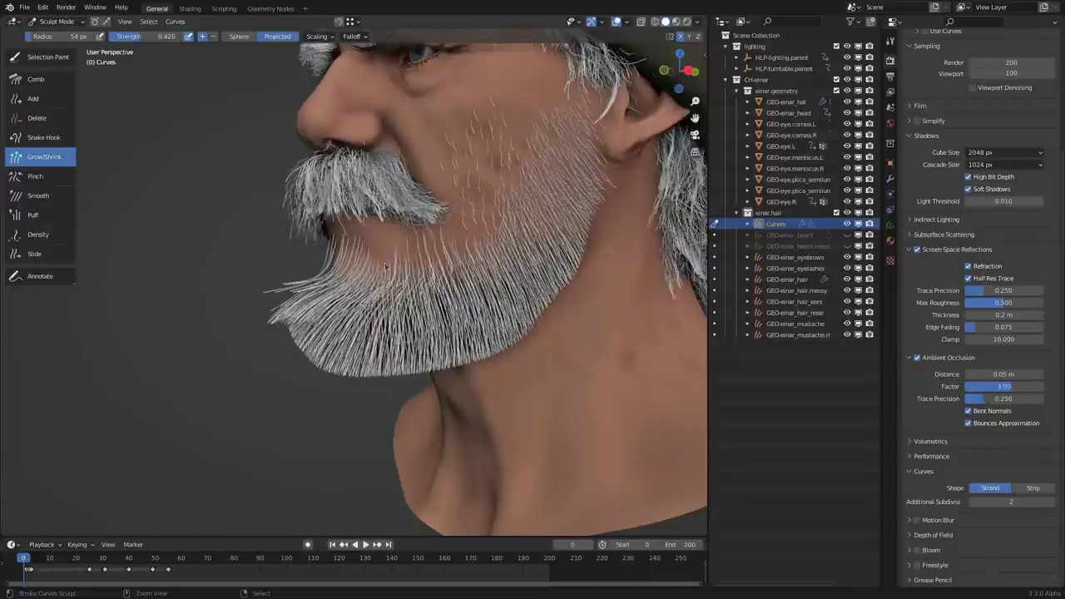
left_click_drag(388, 273, 370, 137, "ctrl")
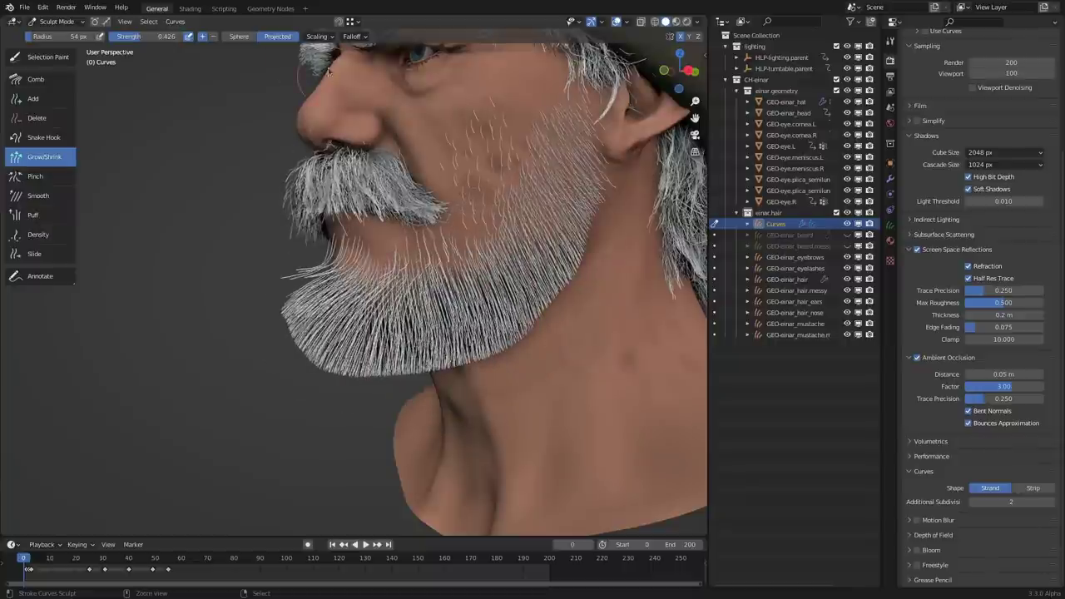
mouse_move(329, 72)
middle_mouse_down()
mouse_move(300, 79)
mouse_move(333, 79)
middle_mouse_up()
Pinch the chin and front beard hairs into clumps using the Pinch brush with a 60 px radius and 0.503 strength
left_click(35, 175)
middle_click_drag(400, 249, 366, 250)
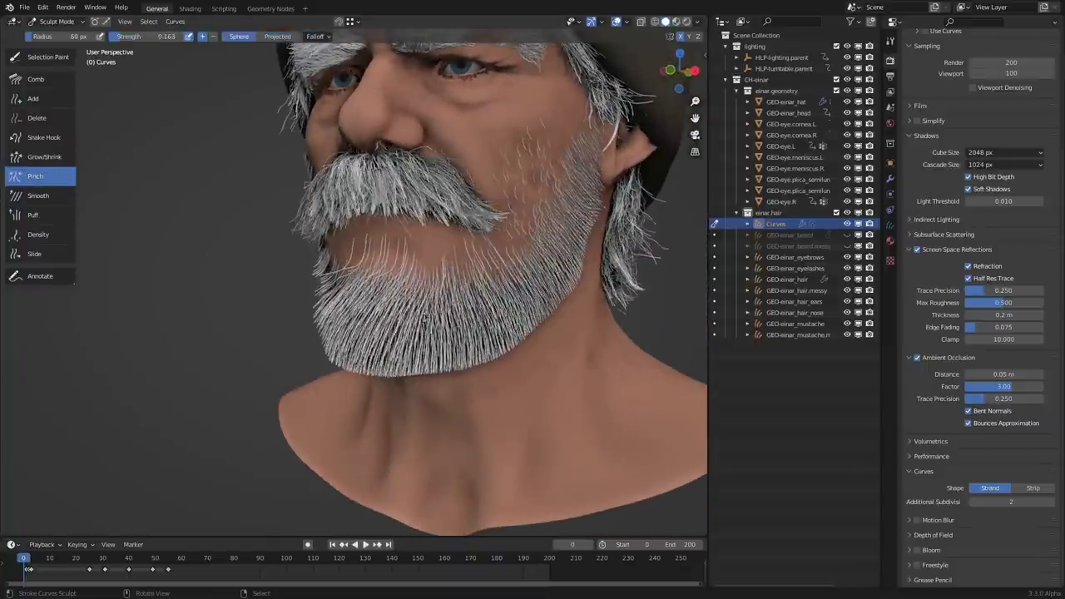
scroll(353, 283, "up", 1)
middle_click_drag(283, 63, 351, 132)
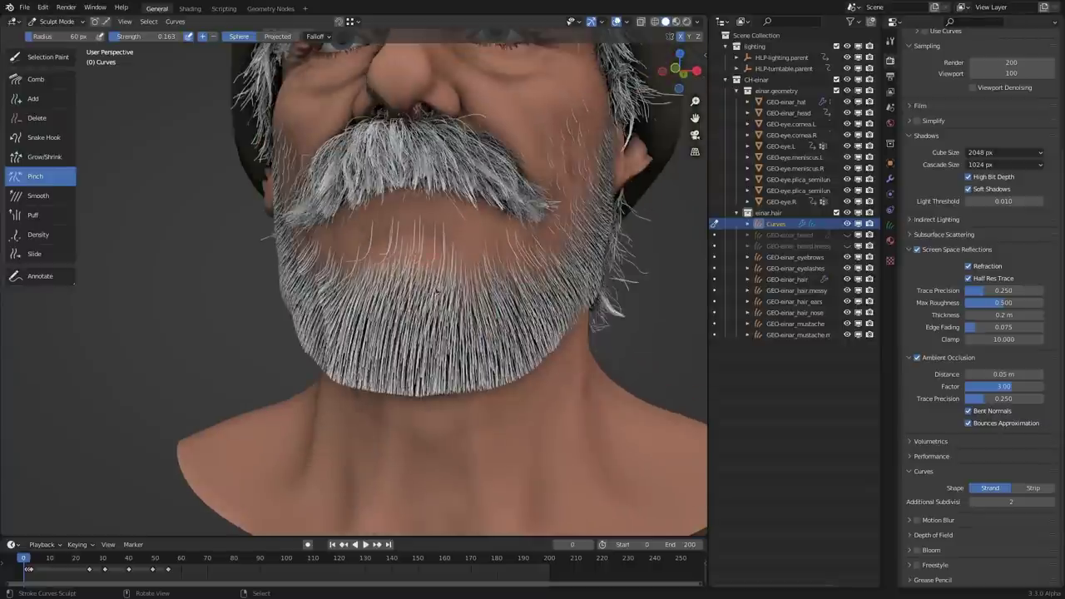
mouse_move(499, 271)
middle_mouse_down()
mouse_move(478, 274)
mouse_move(474, 305)
middle_mouse_up()
key("shift+f")
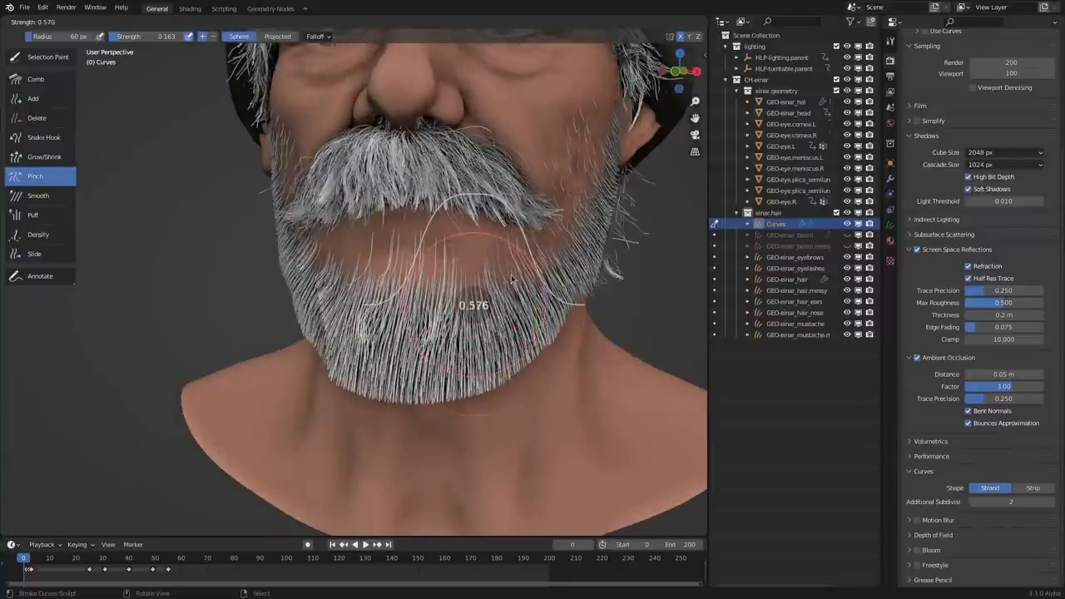
left_click(499, 288)
middle_click_drag(499, 288, 474, 299)
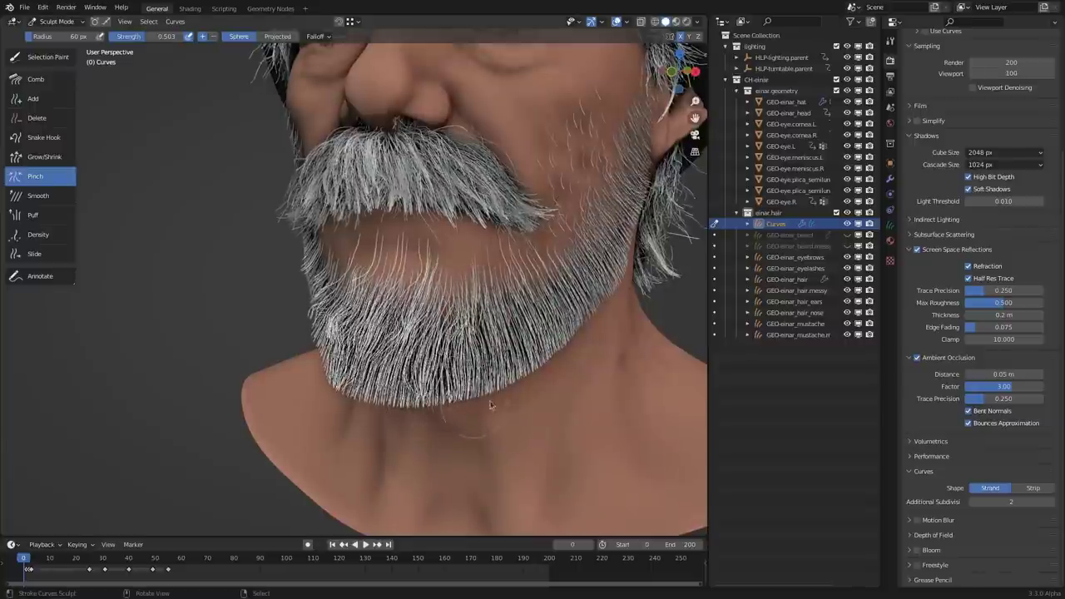
middle_click_drag(361, 221, 457, 213)
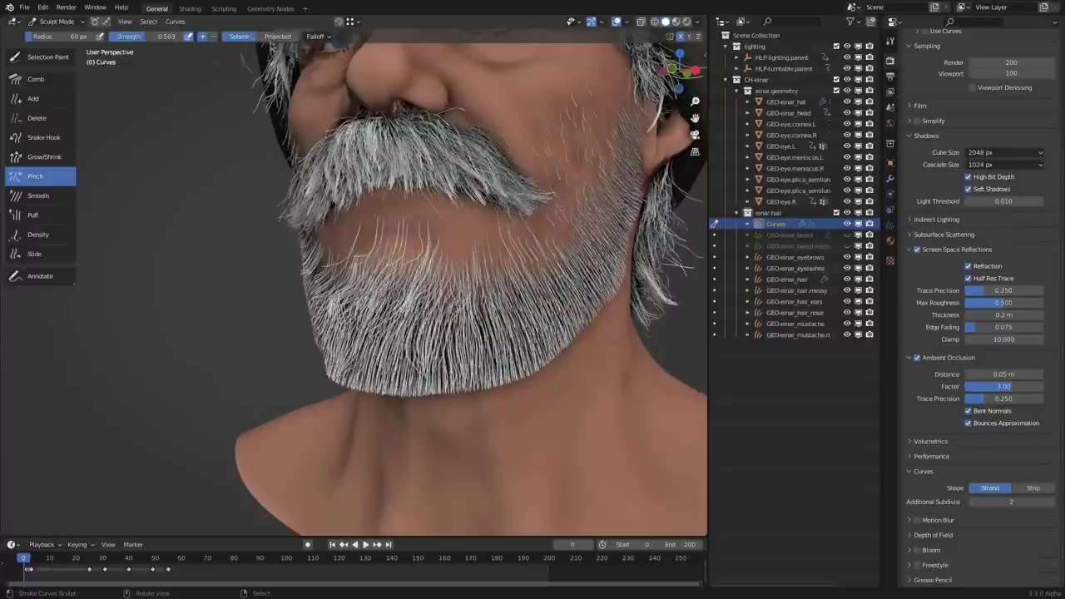
Switch the Pinch brush to the Projected falloff shape and pinch the beard hairs along the jaw and chin from below
left_click(277, 36)
middle_click_drag(389, 221, 391, 200)
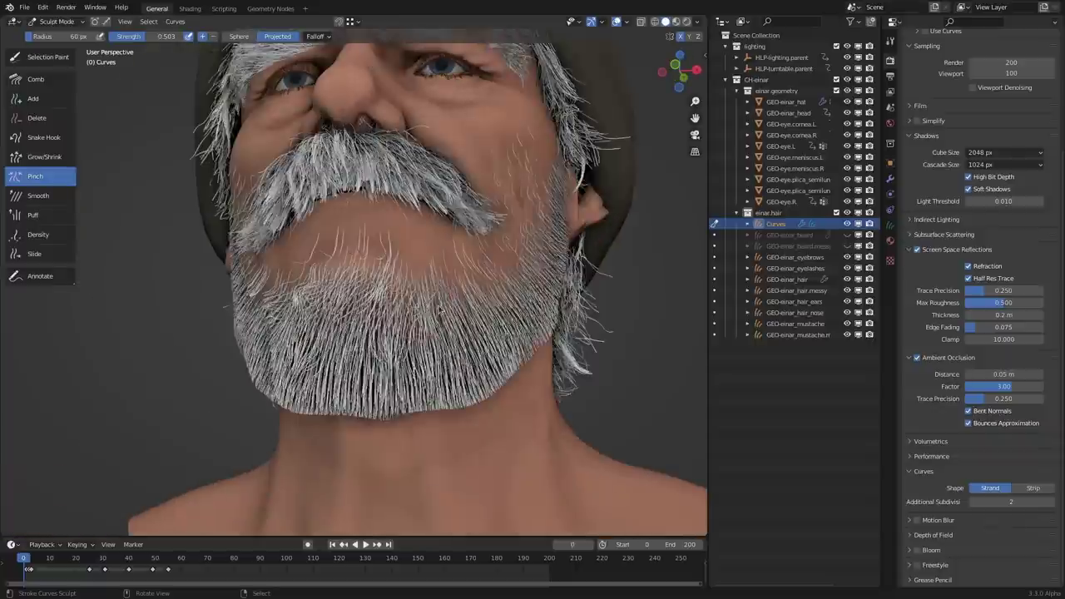
middle_click_drag(308, 354, 436, 367)
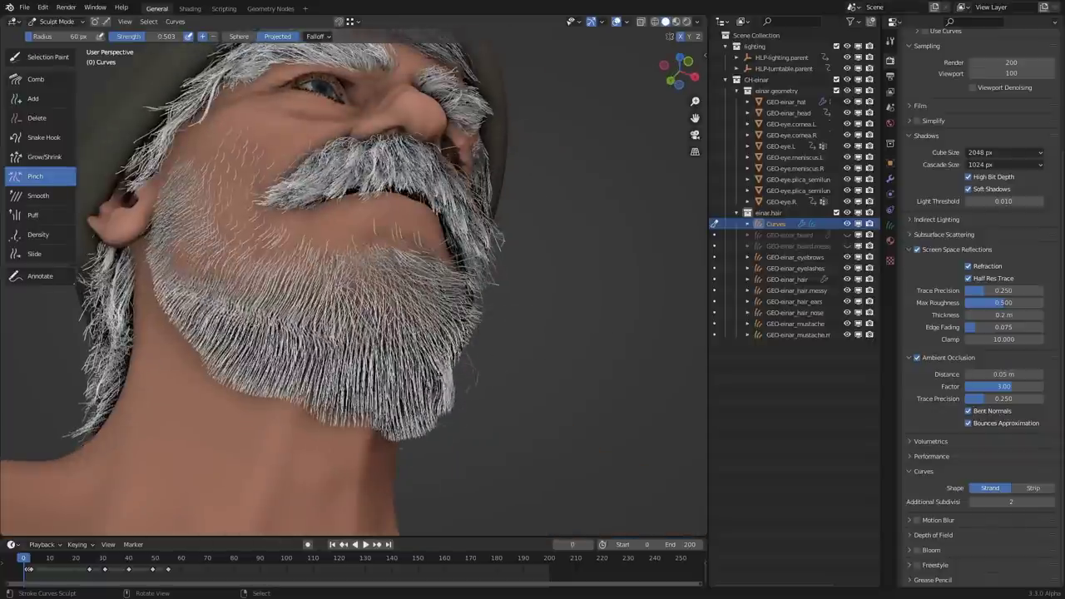
middle_click_drag(466, 420, 582, 370)
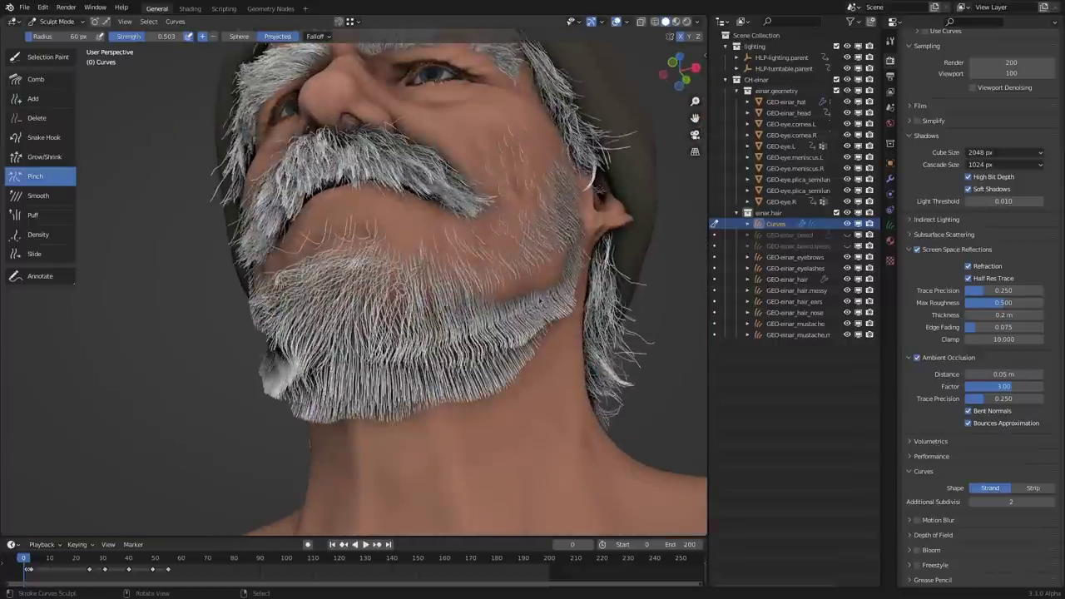
middle_click_drag(567, 251, 513, 318)
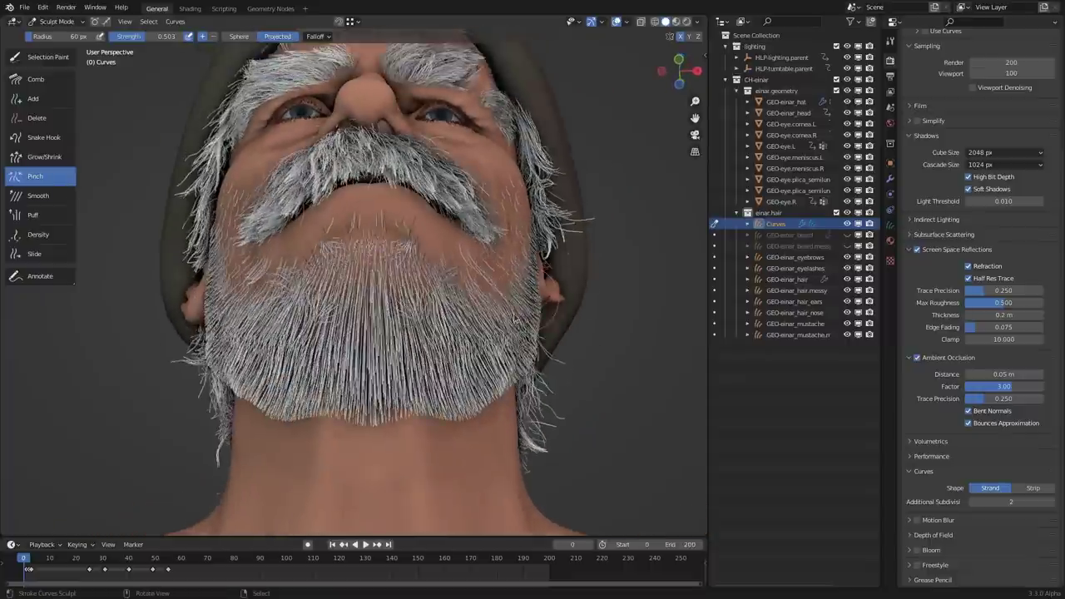
Try pinching the hairs at the jaw corners with the Projected falloff, and undo the stroke
mouse_move(510, 341)
left_mouse_down()
mouse_move(499, 354)
mouse_move(516, 370)
left_mouse_up()
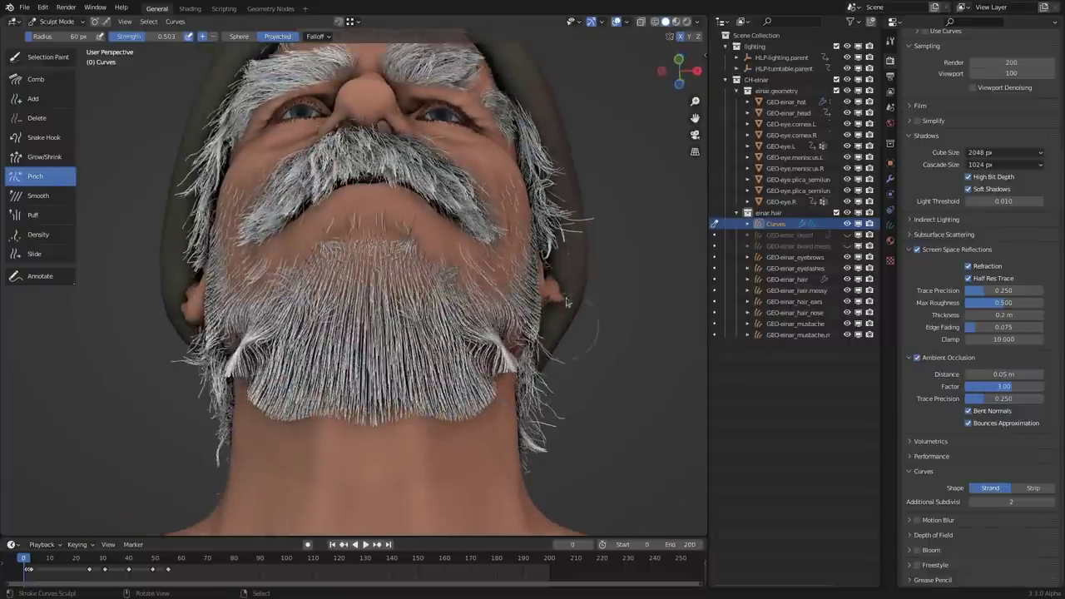
middle_click_drag(566, 302, 632, 274)
key("ctrl+z")
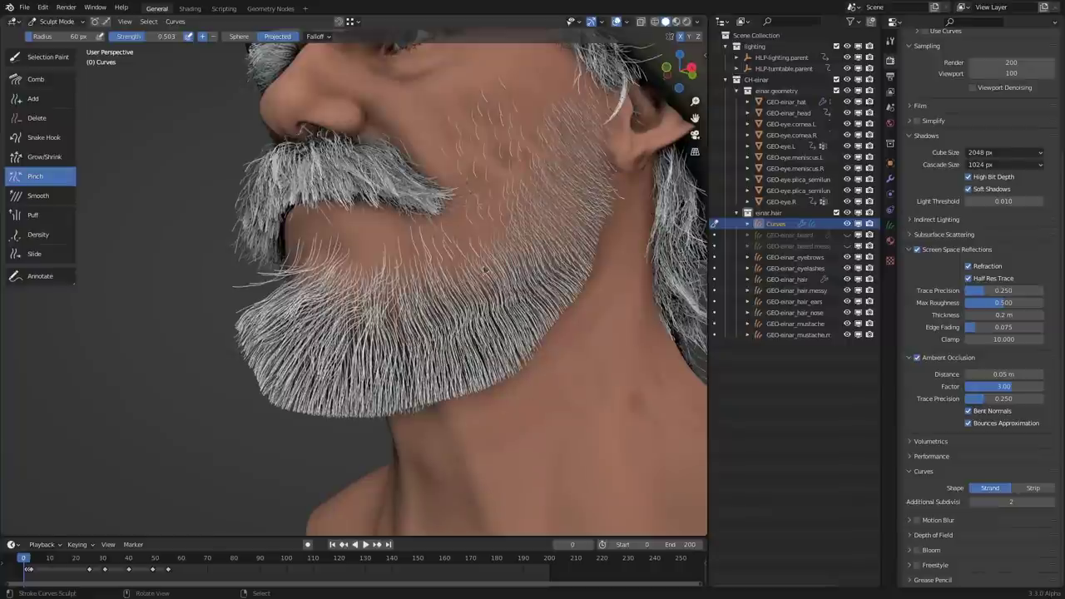
Switch the Pinch brush to the Sphere falloff shape and pinch the beard hairs along the jaw and lower cheek
left_click(239, 35)
mouse_move(485, 330)
middle_mouse_down()
mouse_move(500, 400)
mouse_move(491, 398)
middle_mouse_up()
mouse_move(449, 366)
left_mouse_down()
mouse_move(399, 366)
mouse_move(518, 321)
left_mouse_up()
middle_click_drag(517, 320, 506, 307)
mouse_move(559, 271)
left_mouse_down()
mouse_move(578, 203)
mouse_move(584, 234)
mouse_move(565, 320)
left_mouse_up()
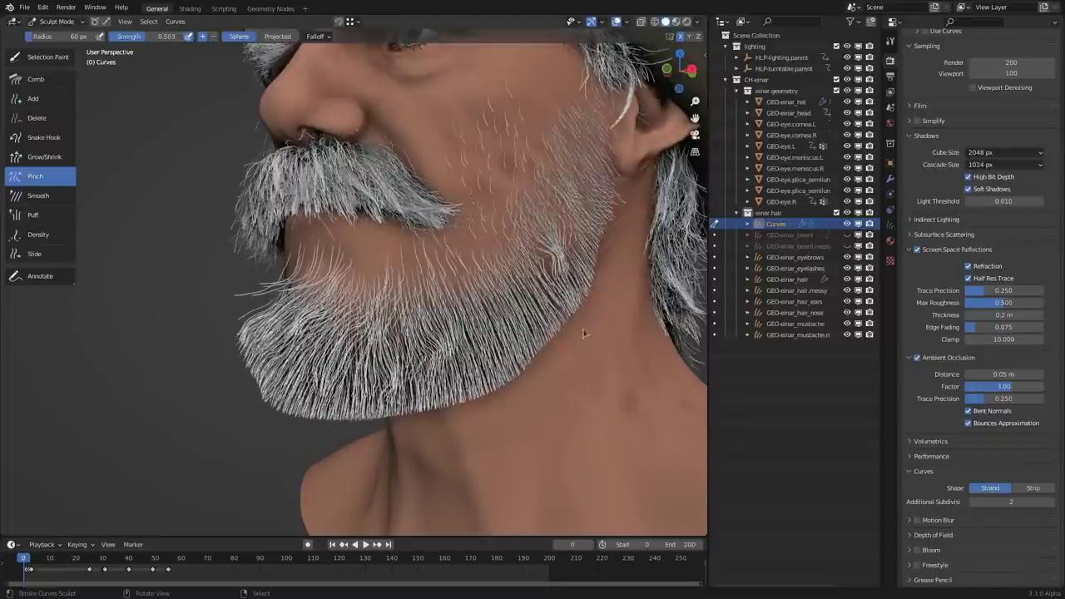
Set the Pinch brush to 0.364 strength and 51 px radius and clump the beard hairs around the jaw and chin
key("shift+f")
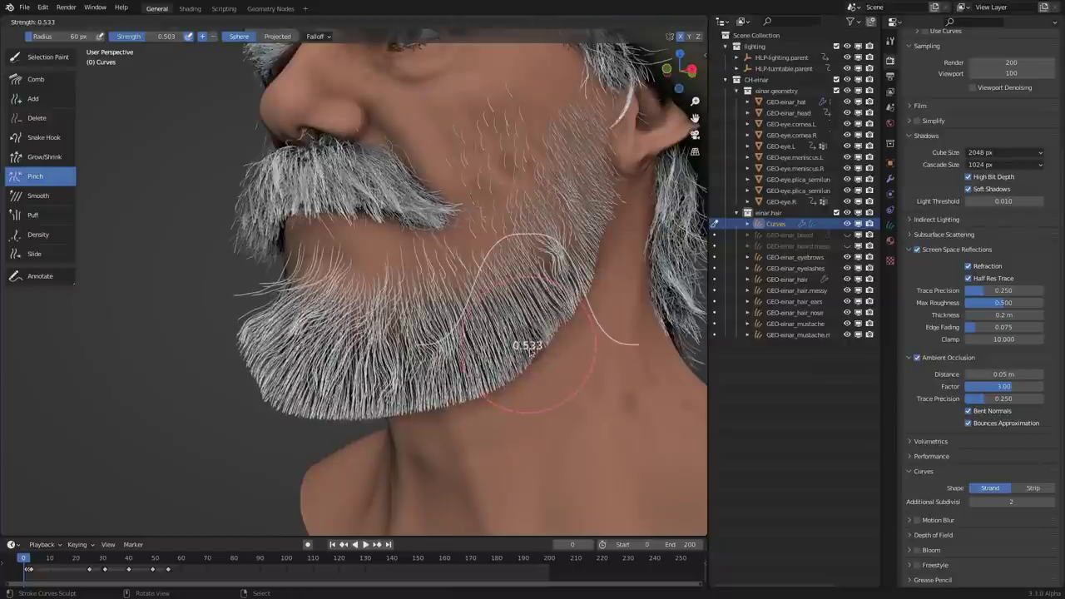
left_click(597, 363)
mouse_move(504, 386)
left_mouse_down()
mouse_move(504, 339)
mouse_move(482, 361)
left_mouse_up()
middle_click_drag(497, 361, 413, 189)
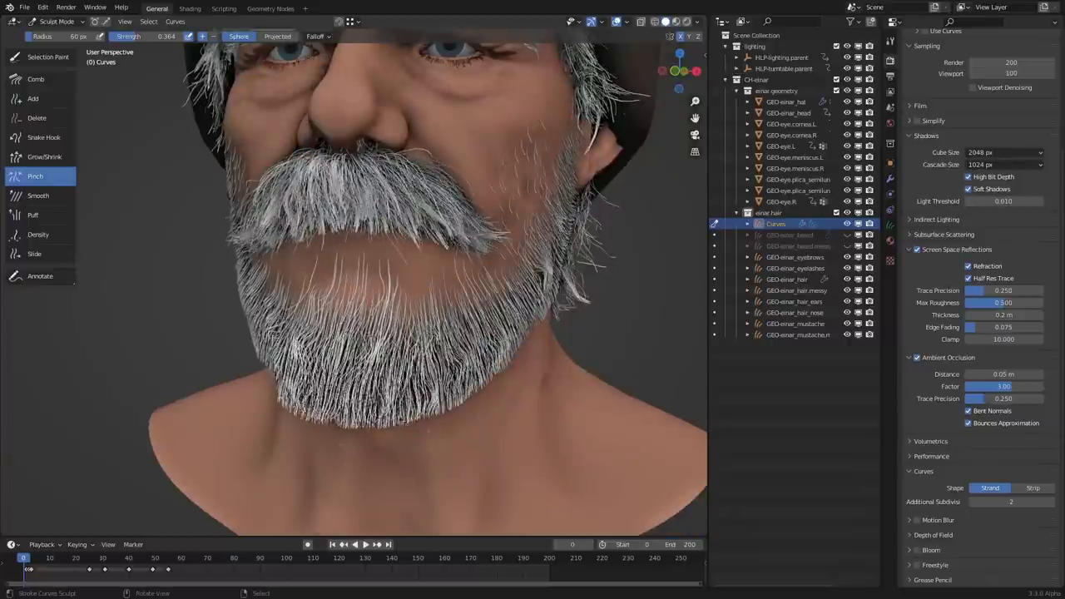
middle_click_drag(466, 421, 372, 427)
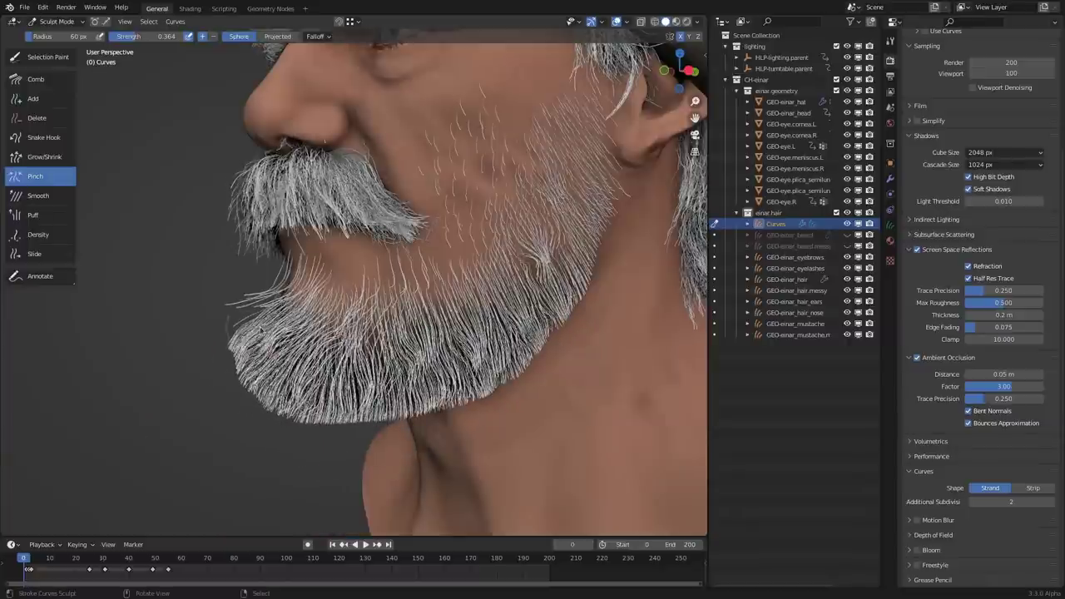
middle_click_drag(274, 308, 199, 281)
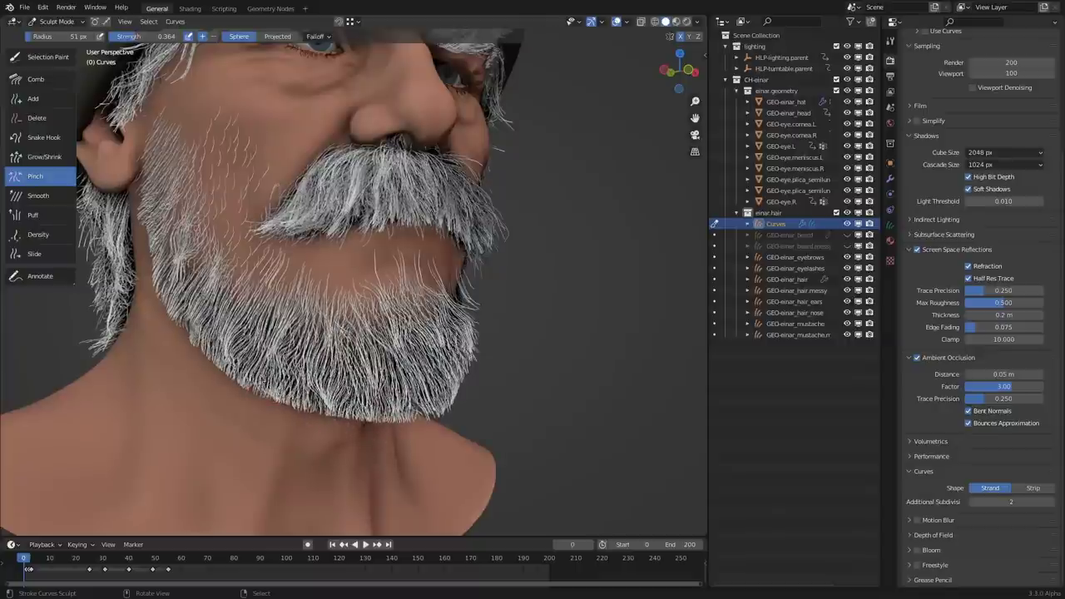
middle_click_drag(179, 301, 16, 292)
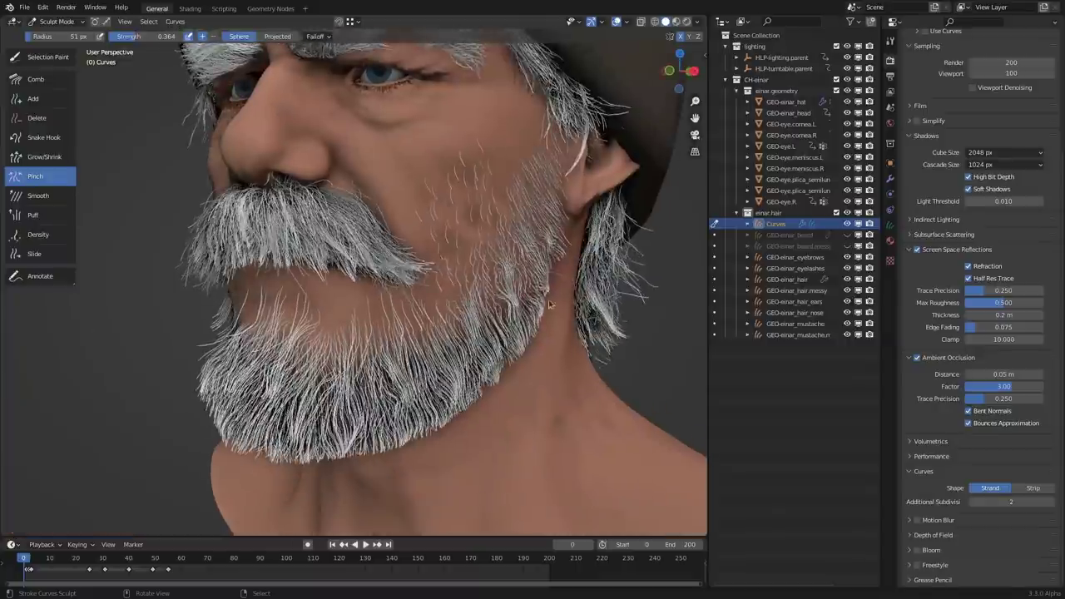
middle_click_drag(212, 239, 227, 207, "shift")
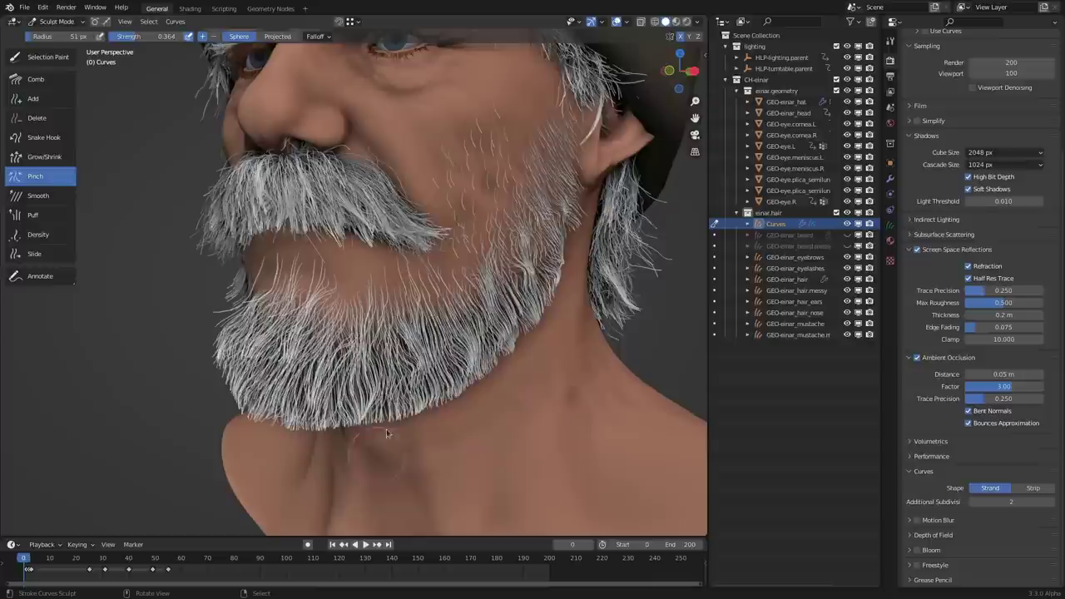
Comb the lower cheek and jaw hairs into waves using the Comb brush with a 120 px radius
left_click(66, 198)
scroll(354, 275, "up", 2)
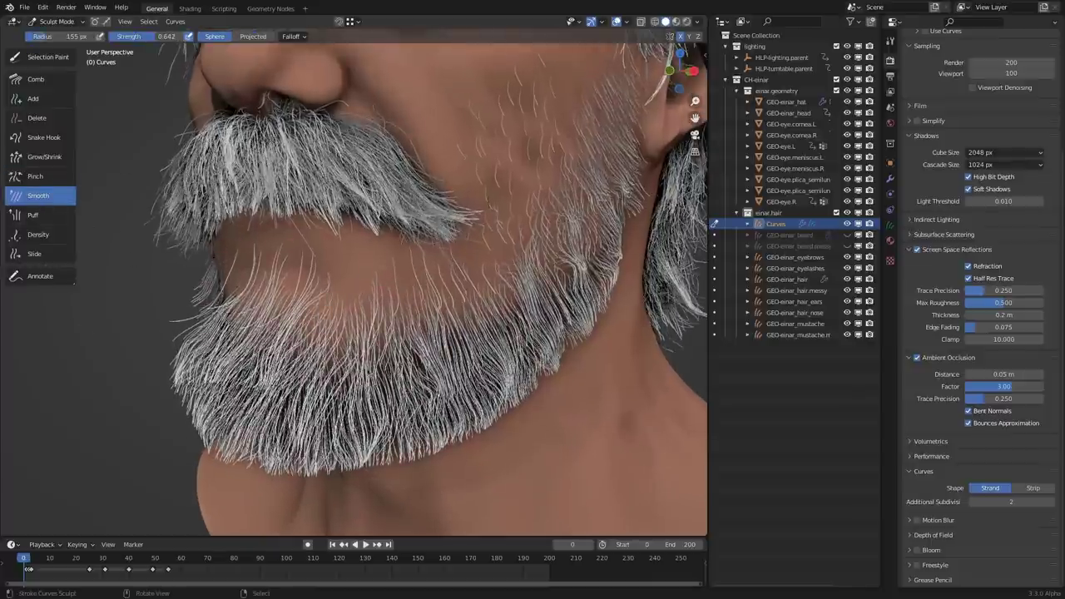
mouse_move(184, 301)
middle_mouse_down()
mouse_move(313, 287)
mouse_move(273, 292)
mouse_move(422, 329)
middle_mouse_up()
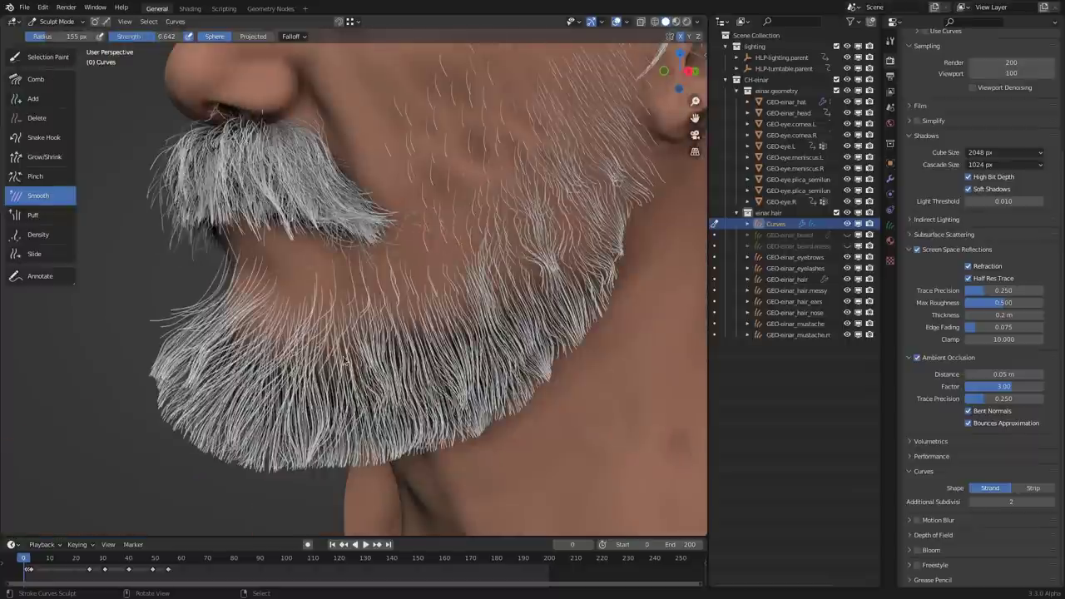
left_click(61, 86)
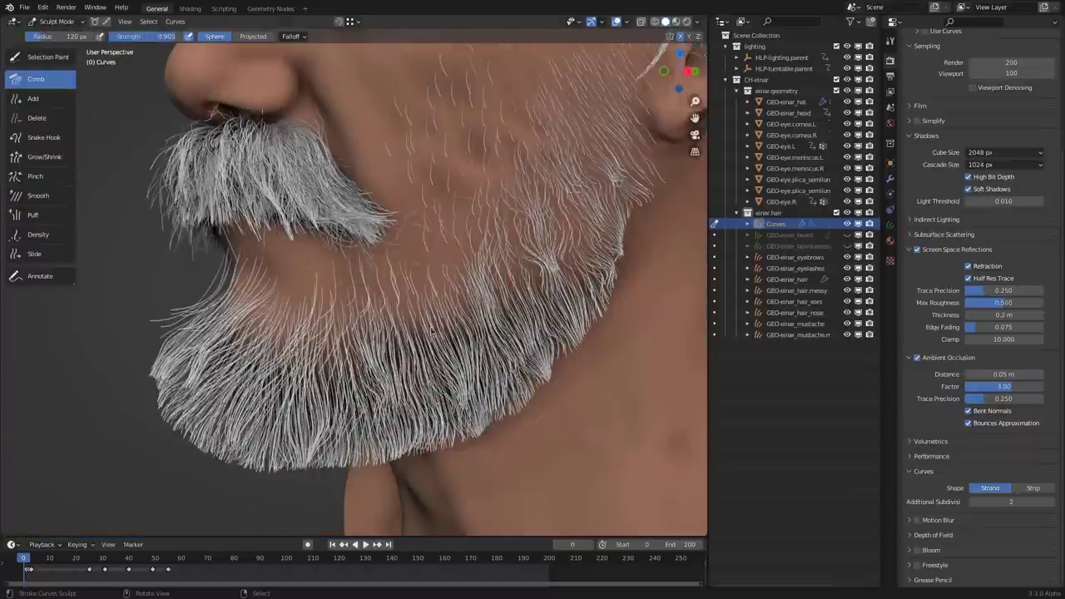
left_click_drag(432, 331, 536, 366)
mouse_move(453, 349)
left_mouse_down()
mouse_move(478, 320)
mouse_move(449, 329)
mouse_move(474, 320)
mouse_move(462, 312)
left_mouse_up()
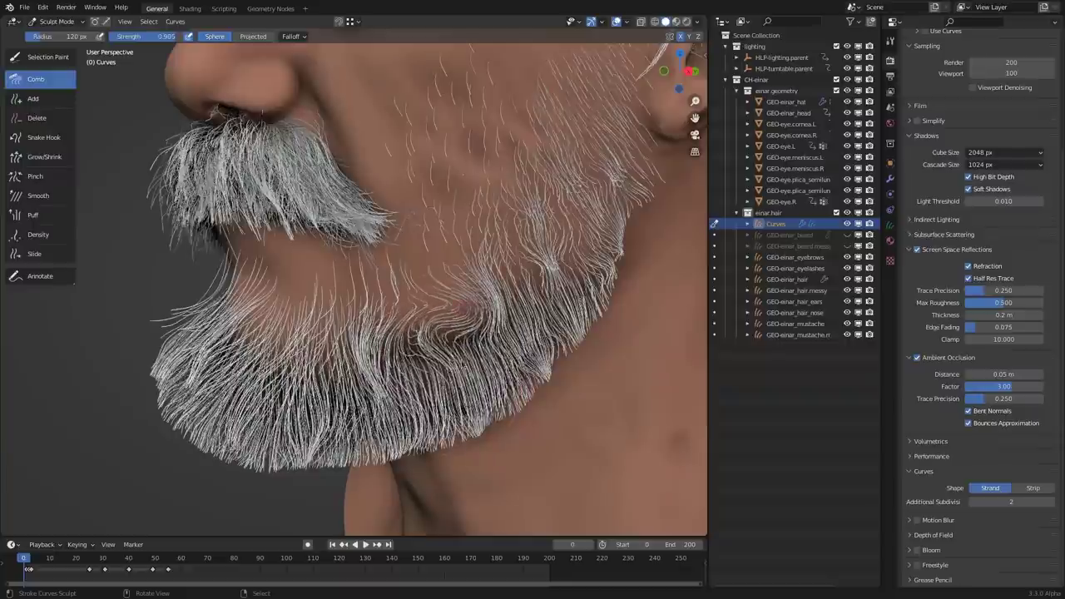
Smooth the combed jaw hairs using the Smooth brush with a 155 px radius and 0.642 strength, and switch to the Puff brush
left_click(51, 194)
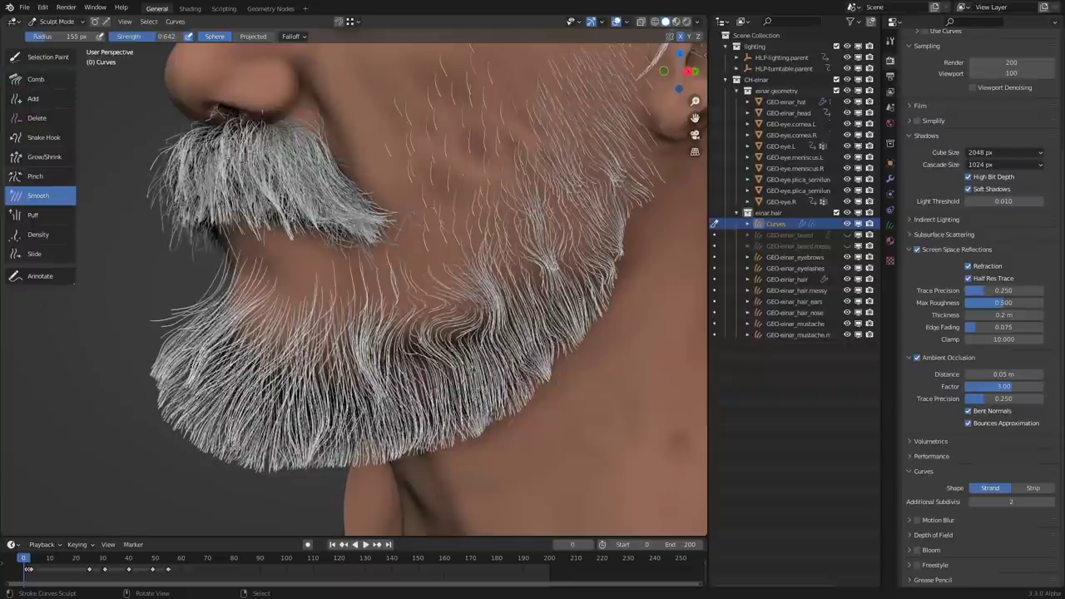
mouse_move(461, 270)
left_mouse_down()
mouse_move(478, 299)
mouse_move(458, 307)
mouse_move(470, 279)
left_mouse_up()
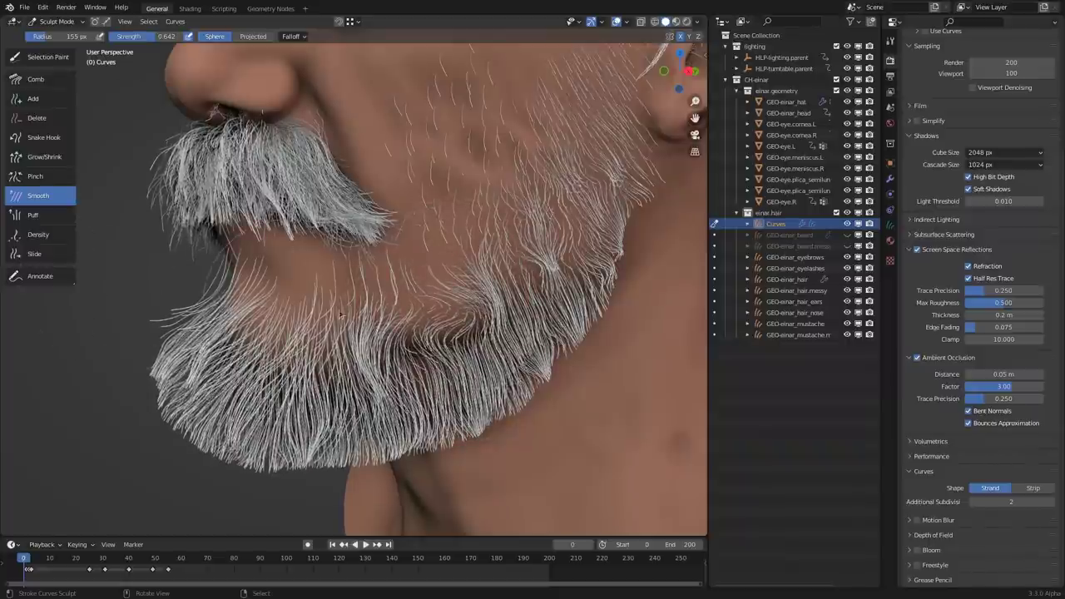
middle_click_drag(441, 378, 462, 347)
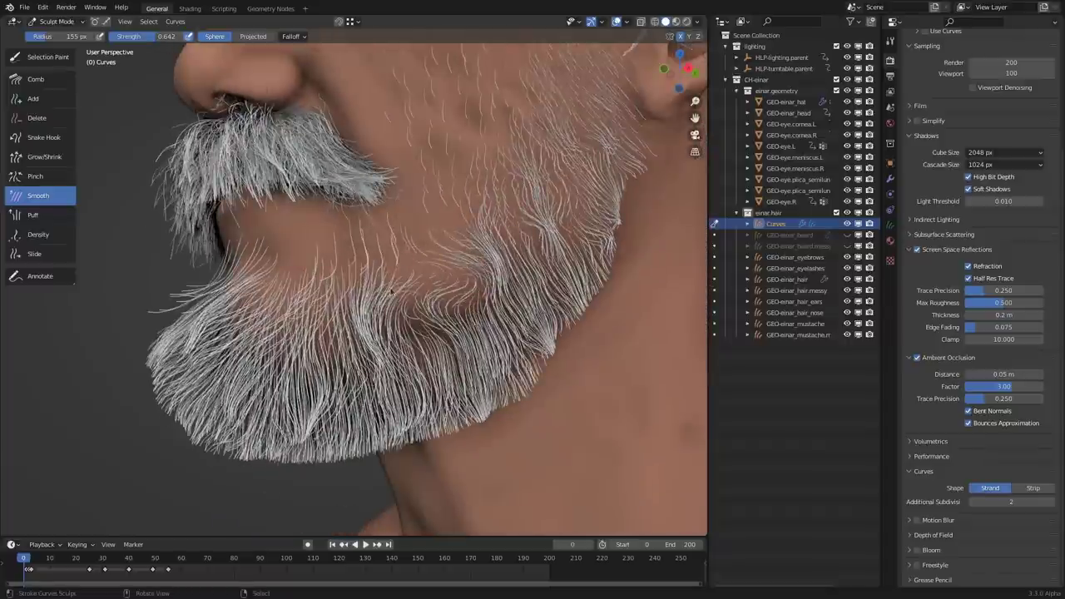
left_click(61, 219)
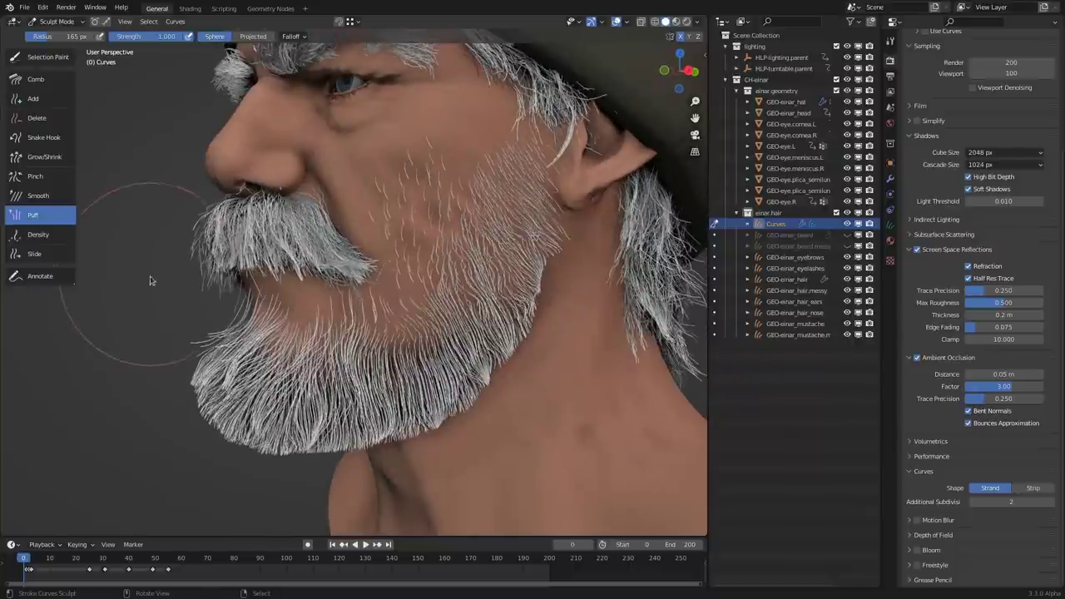
Slide the upper cheek and sideburn hairs across the skin using the Slide brush with a 35 px radius and 1.000 strength
left_click(46, 254)
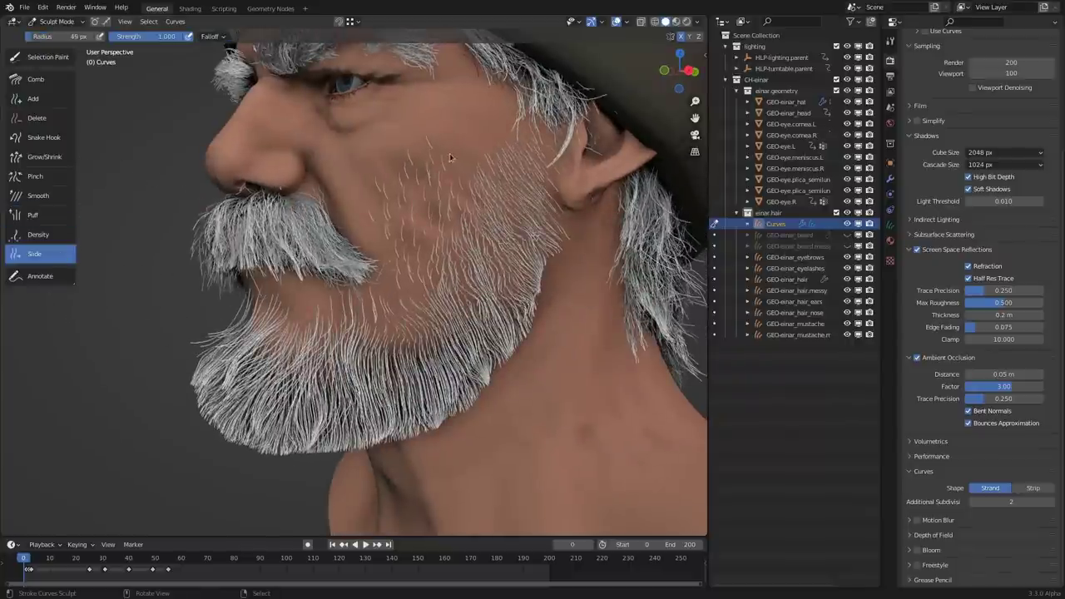
middle_click_drag(418, 222, 440, 238)
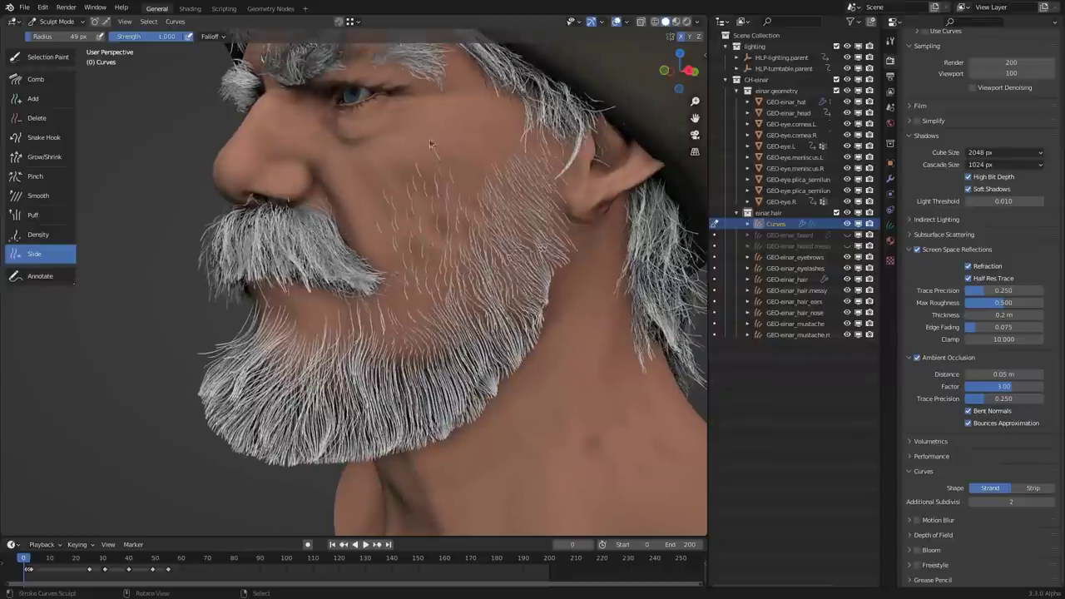
middle_click_drag(479, 159, 454, 251)
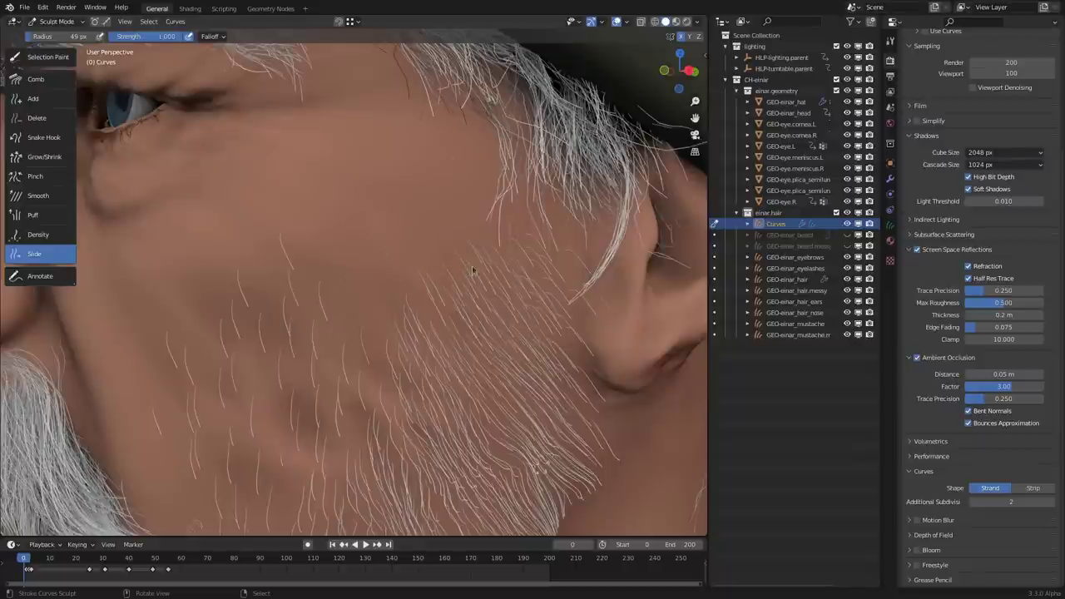
key("f")
left_click(423, 255)
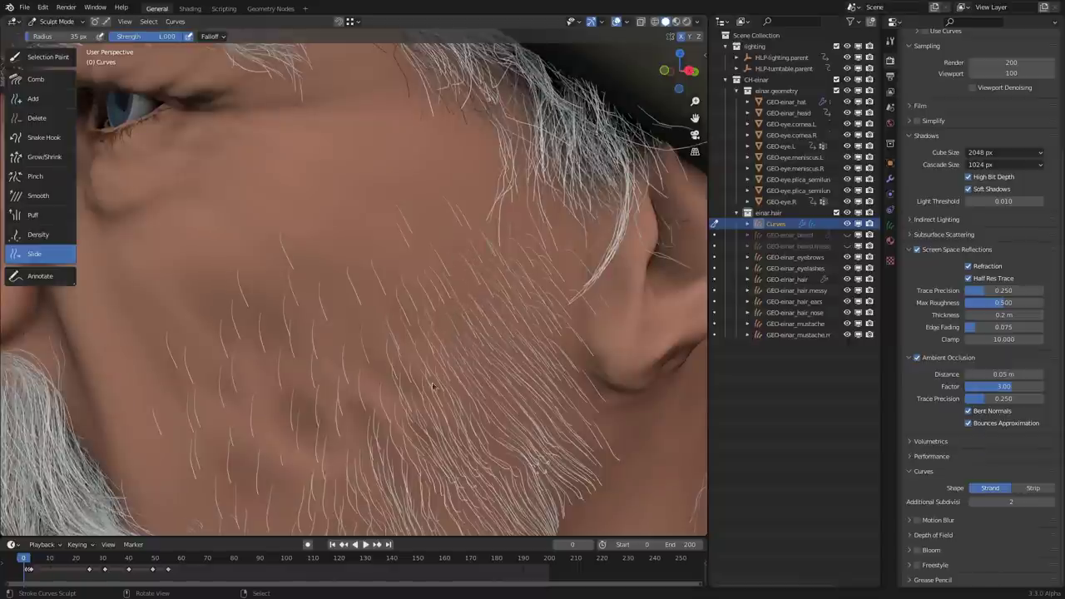
middle_click_drag(500, 244, 482, 287, "ctrl")
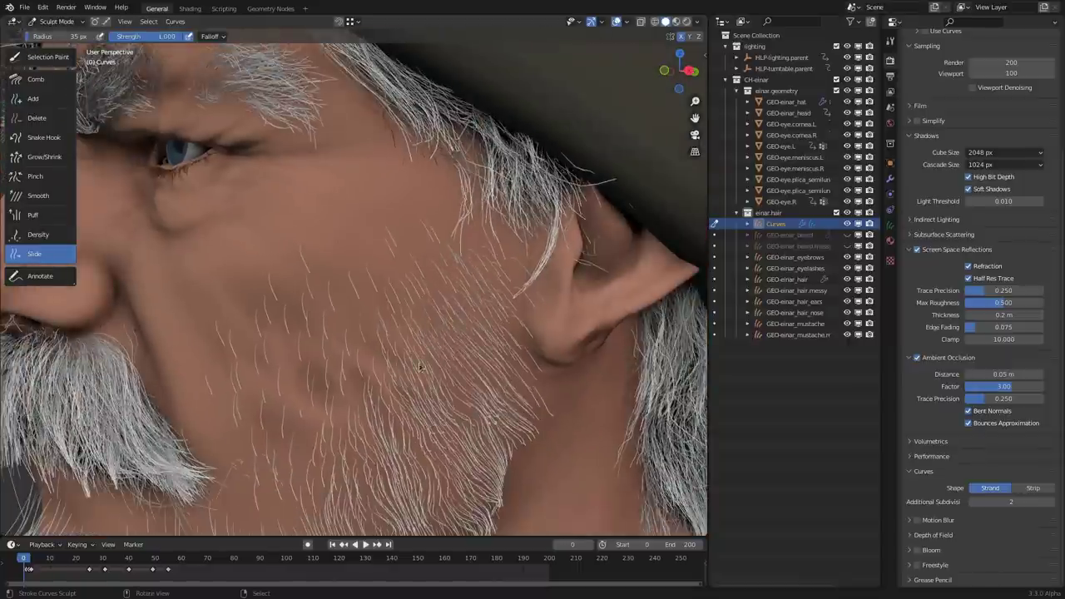
middle_click_drag(419, 364, 503, 281)
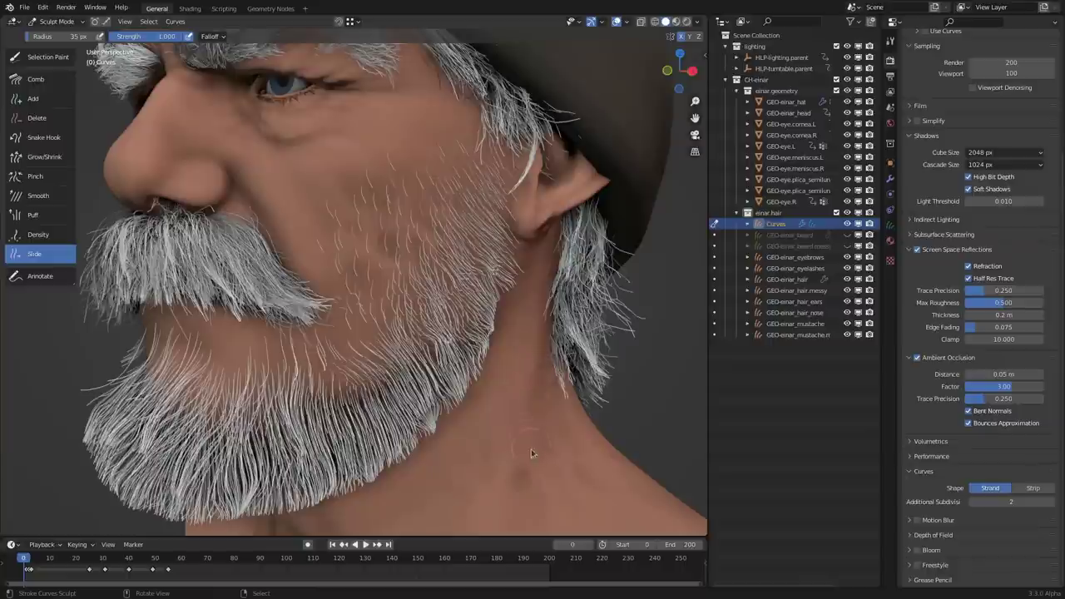
Paint a control point selection over the jaw and beard hairs using Selection Paint with a 121 px radius and 0.403 strength
left_click(47, 59)
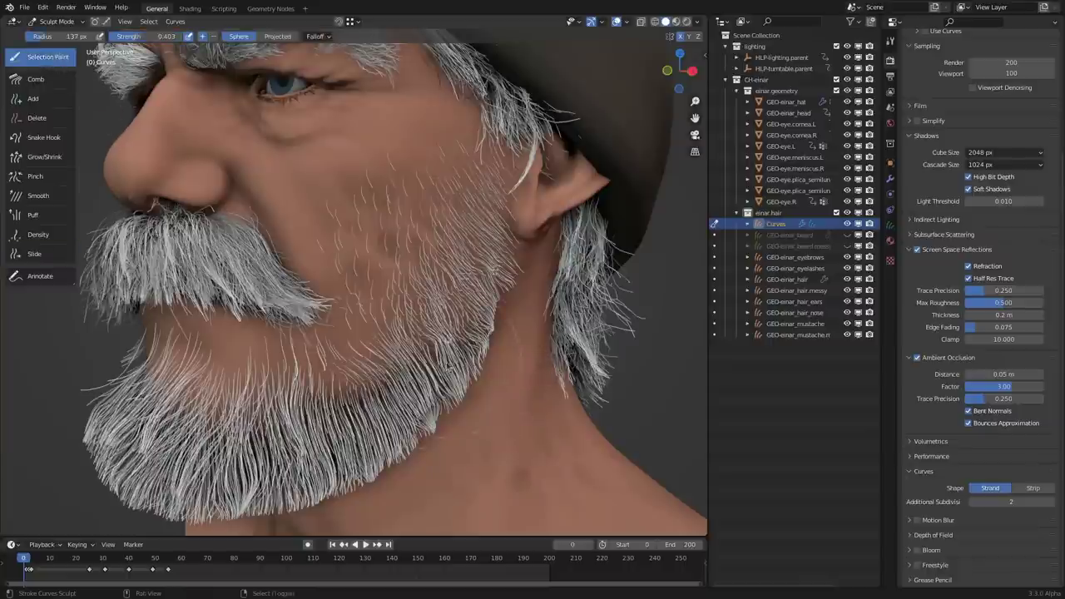
middle_click_drag(472, 344, 498, 325, "shift")
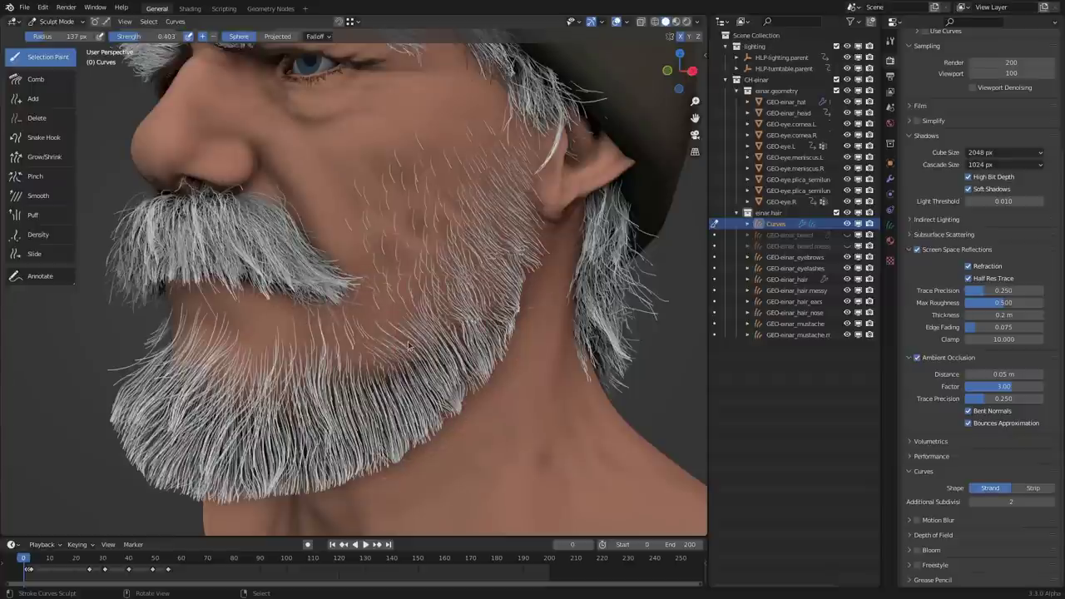
middle_click_drag(418, 345, 422, 337, "shift")
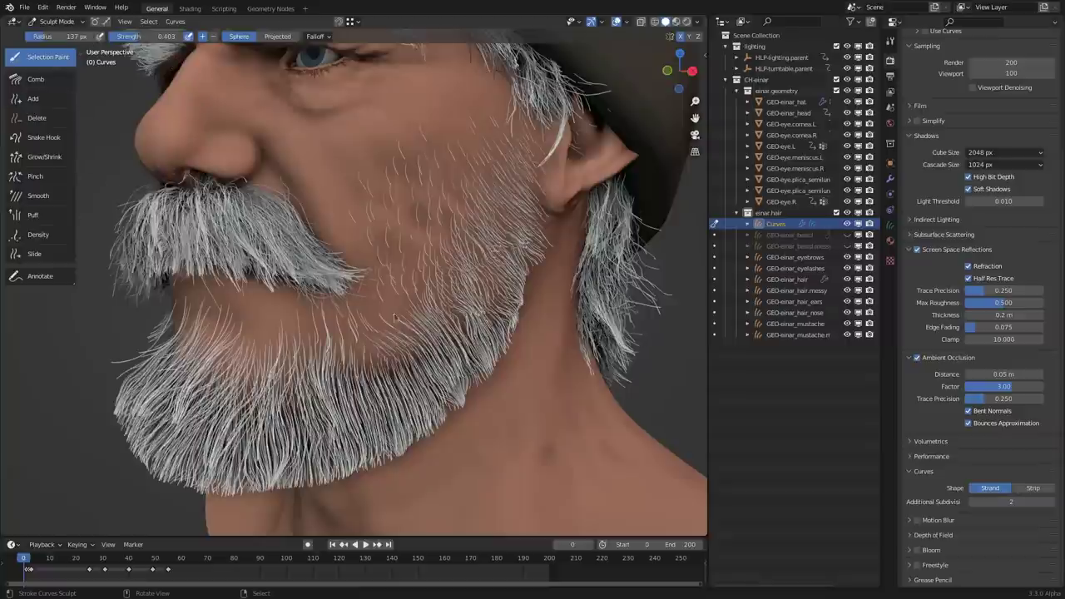
key("f")
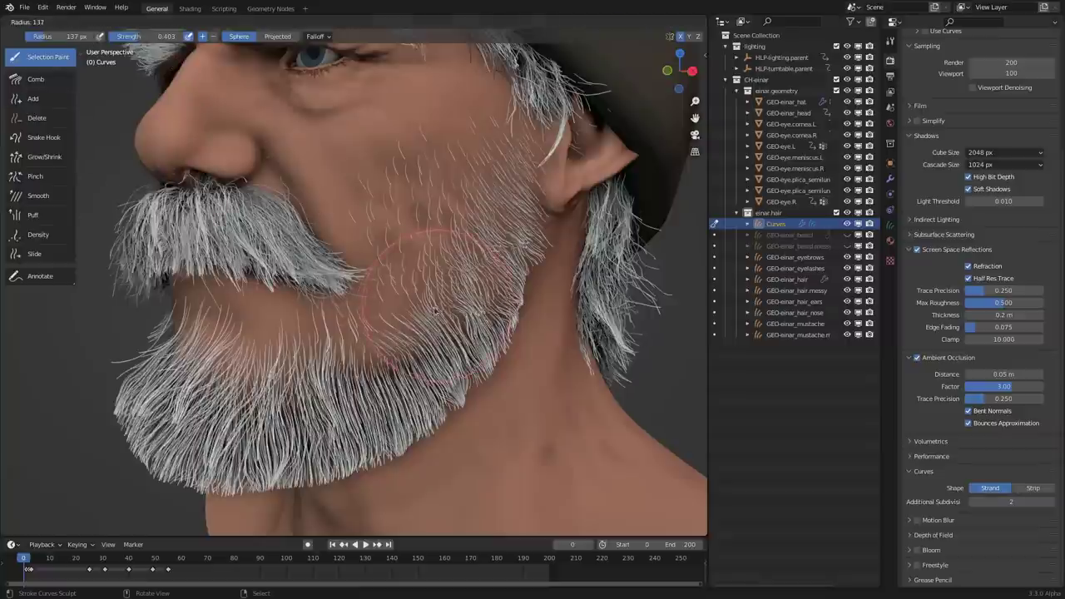
left_click(413, 332)
key("f")
left_click(369, 305)
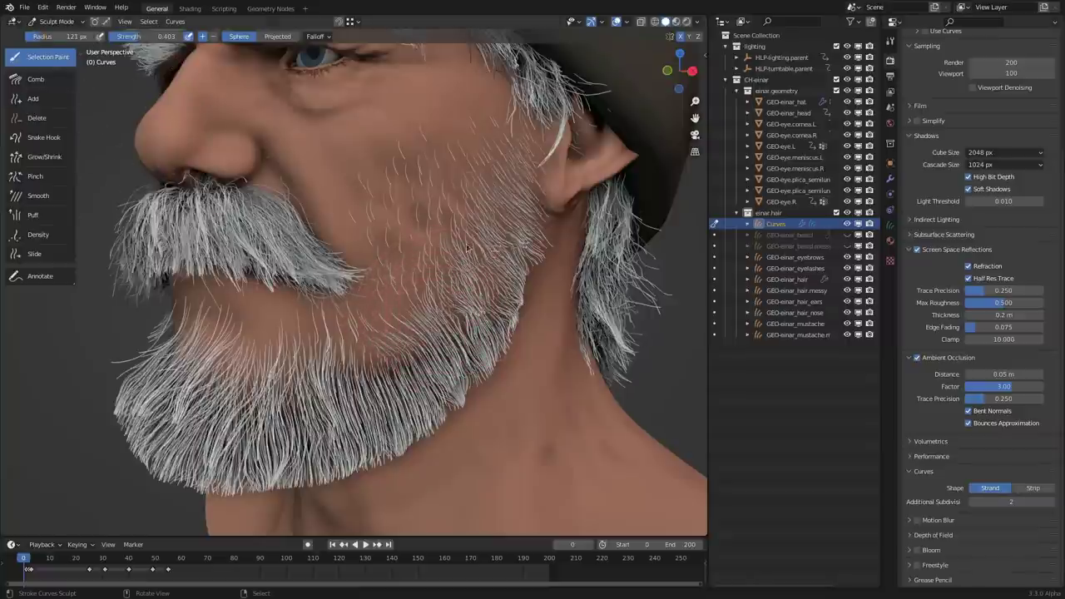
mouse_move(467, 247)
left_mouse_down()
mouse_move(443, 331)
mouse_move(312, 407)
left_mouse_up()
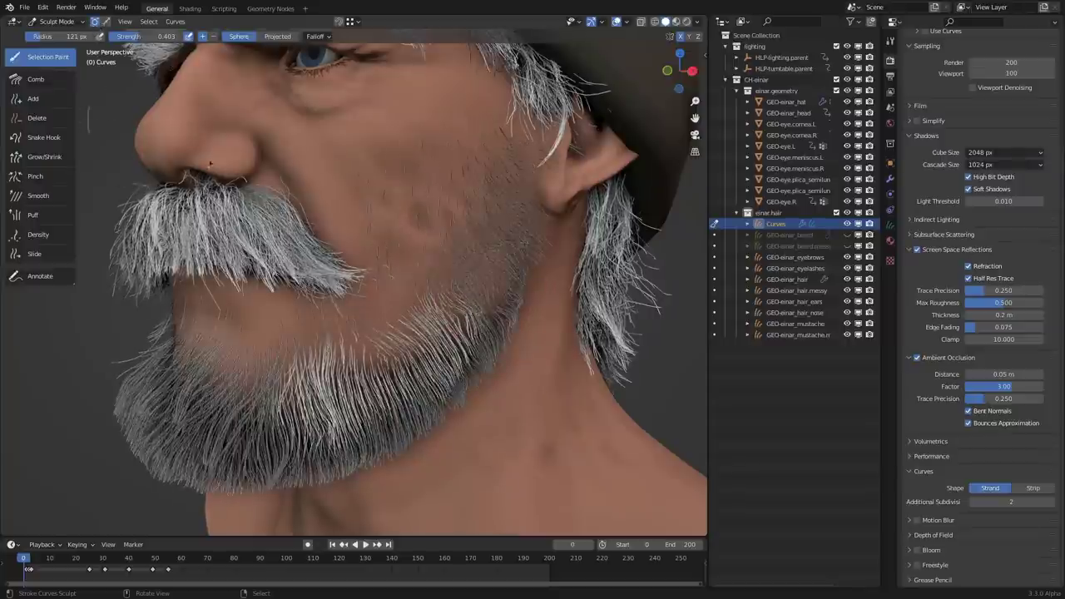
Set the Selection Paint radius to 72 px, switch to curve selection, and try selection strokes on the jaw and chin hairs, undoing them
middle_click_drag(413, 305, 235, 320)
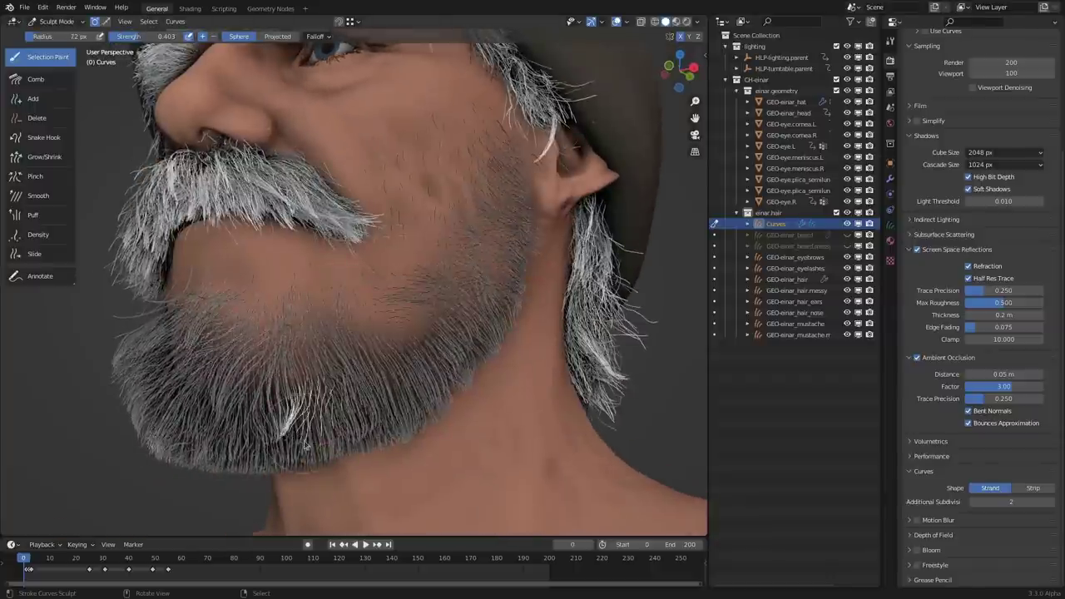
middle_click_drag(439, 328, 433, 340)
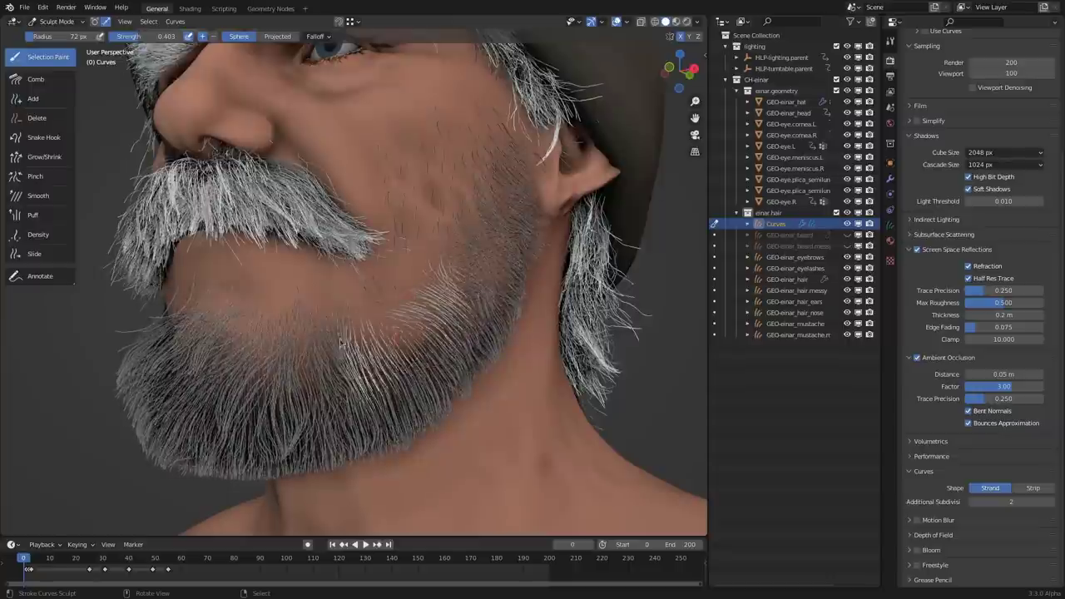
left_click_drag(384, 399, 416, 371)
key("ctrl+z")
mouse_move(474, 242)
left_mouse_down()
mouse_move(466, 274)
mouse_move(383, 399)
mouse_move(337, 411)
left_mouse_up()
key("ctrl+z")
left_click_drag(275, 370, 321, 362)
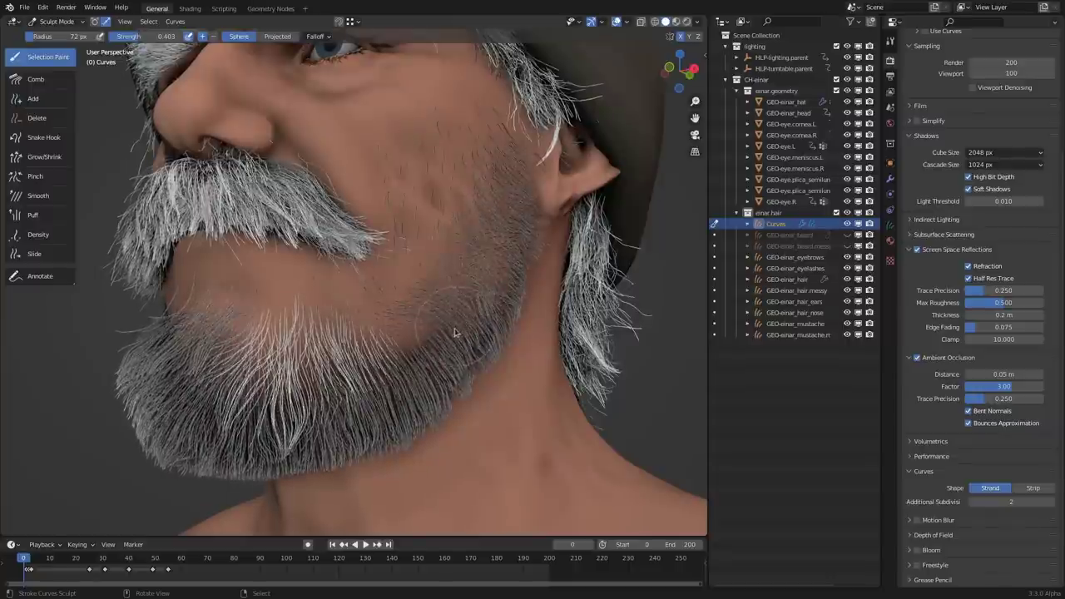
middle_click_drag(460, 332, 458, 201)
key("ctrl+z")
Paint a curve selection from the cheek along the jaw and onto the chin, and subtract it again
mouse_move(458, 201)
left_mouse_down()
mouse_move(466, 262)
mouse_move(374, 333)
left_mouse_up()
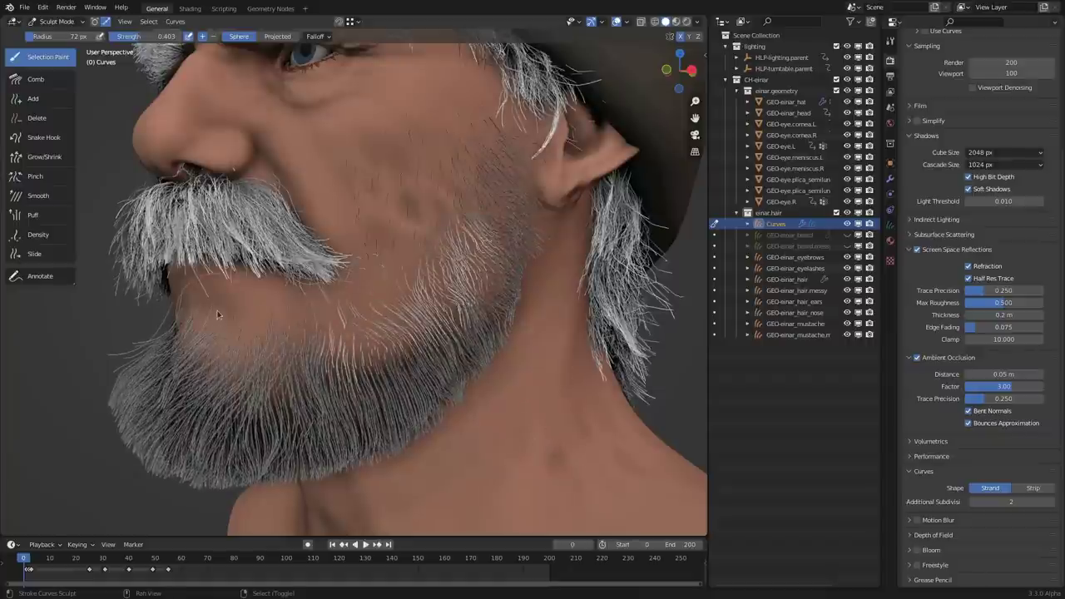
left_click_drag(208, 337, 325, 391, "shift")
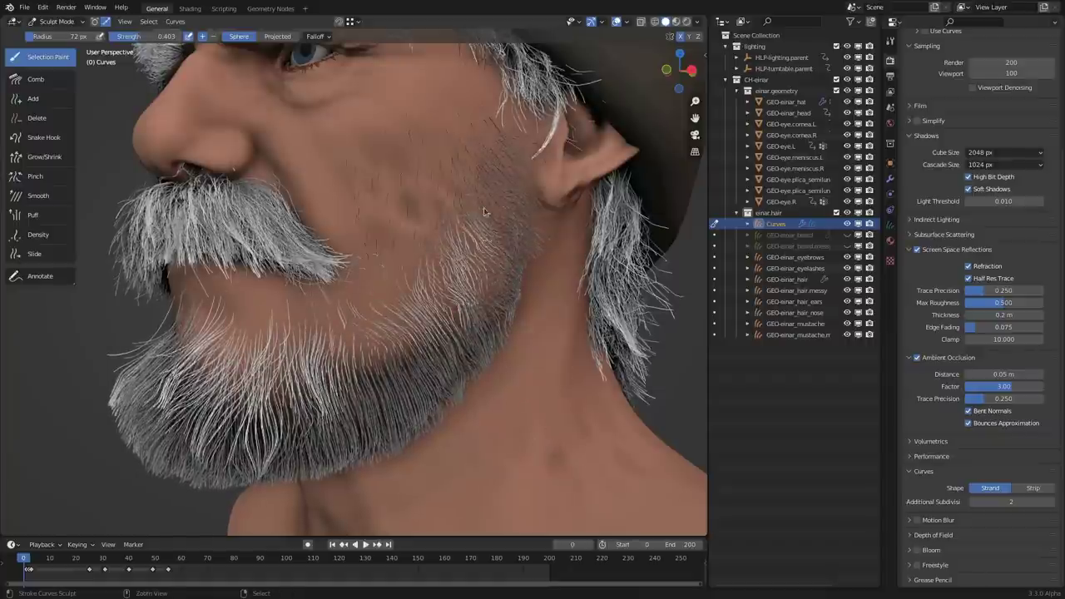
mouse_move(484, 211)
left_mouse_down("ctrl")
mouse_move(454, 297)
mouse_move(279, 366)
mouse_move(233, 370)
mouse_move(289, 344)
mouse_move(258, 374)
left_mouse_up("ctrl")
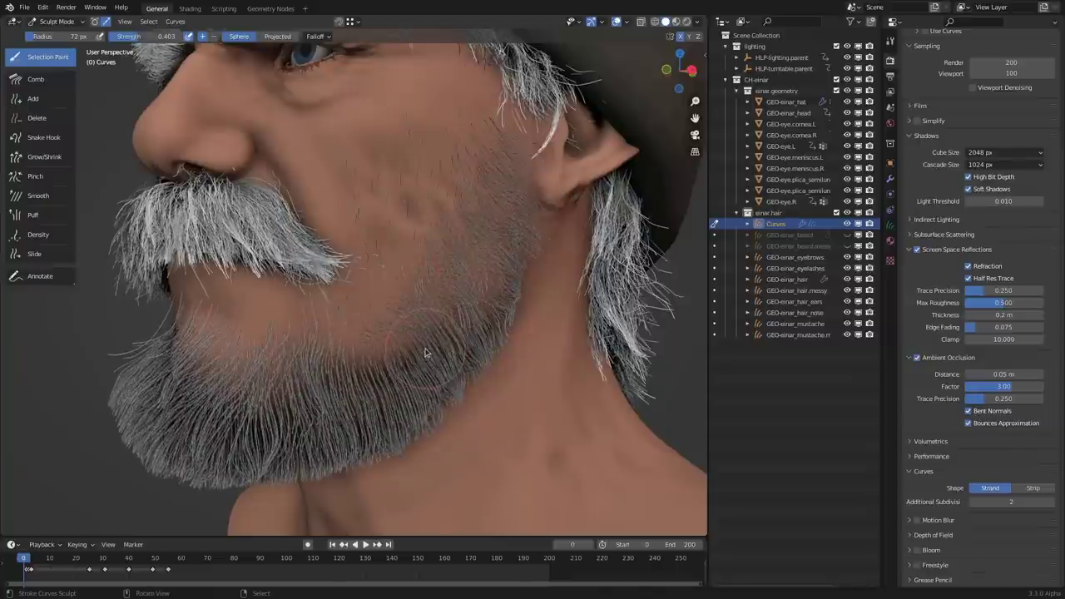
Select all curves, clear the selection, and try combing the unselected beard with a 120 px Comb brush at 0.905 strength
key("a")
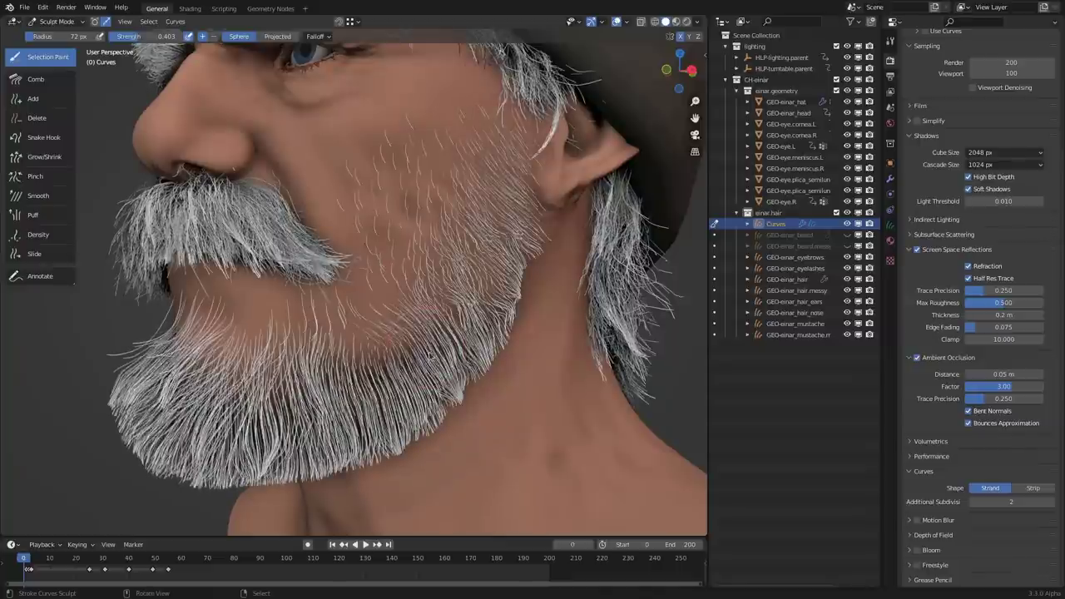
key("alt+a")
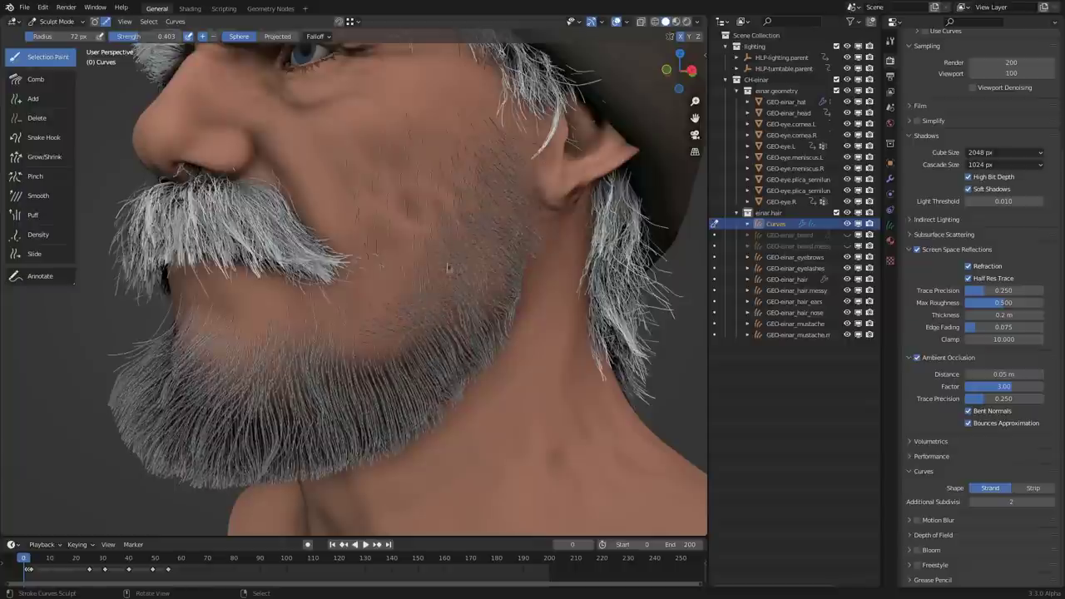
left_click(60, 79)
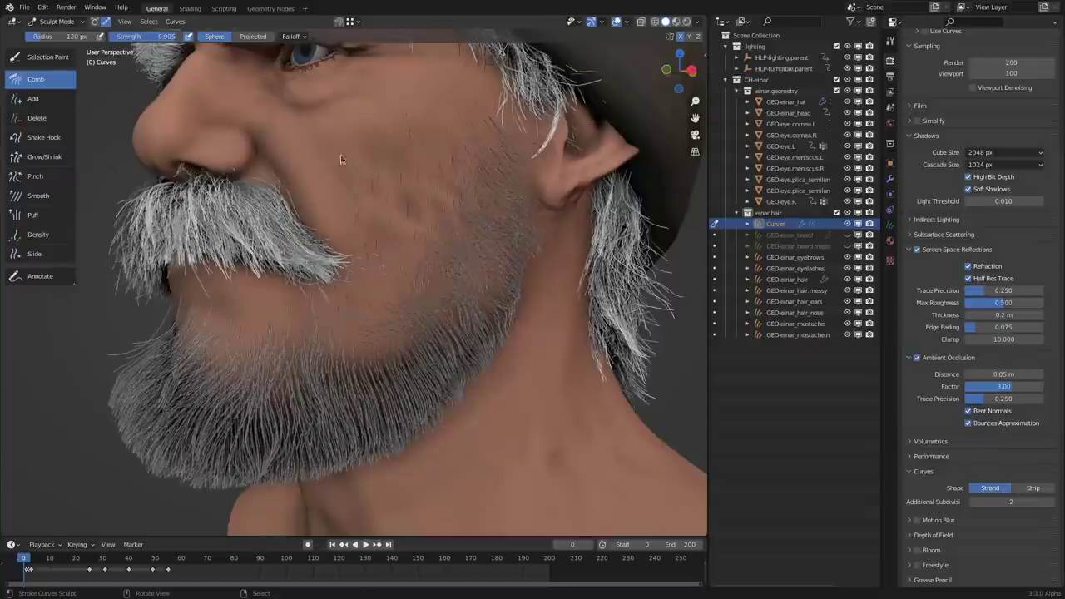
middle_click_drag(499, 340, 501, 325)
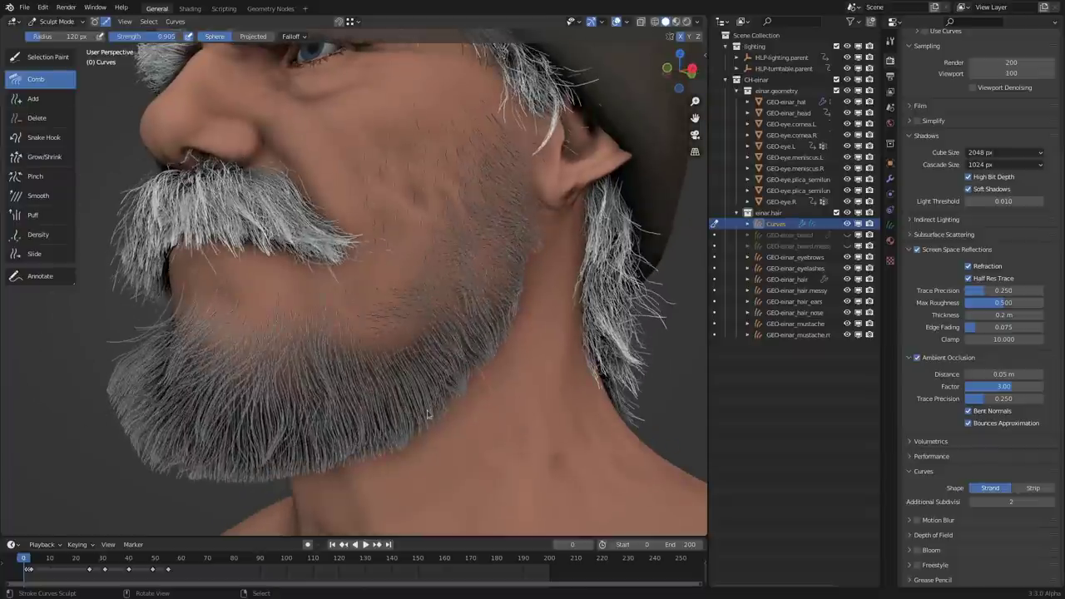
mouse_move(443, 308)
left_mouse_down()
mouse_move(462, 374)
mouse_move(505, 414)
left_mouse_up()
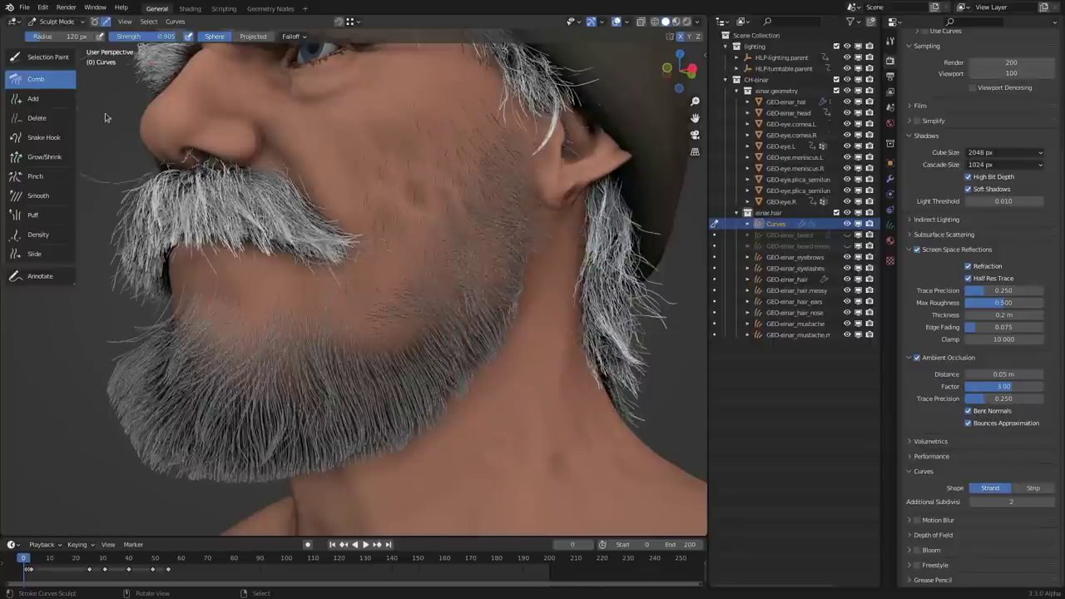
Paint a curve selection over the jaw hairs with a 72 px Selection Paint brush, grow it across the beard, and clear it
left_click(58, 64)
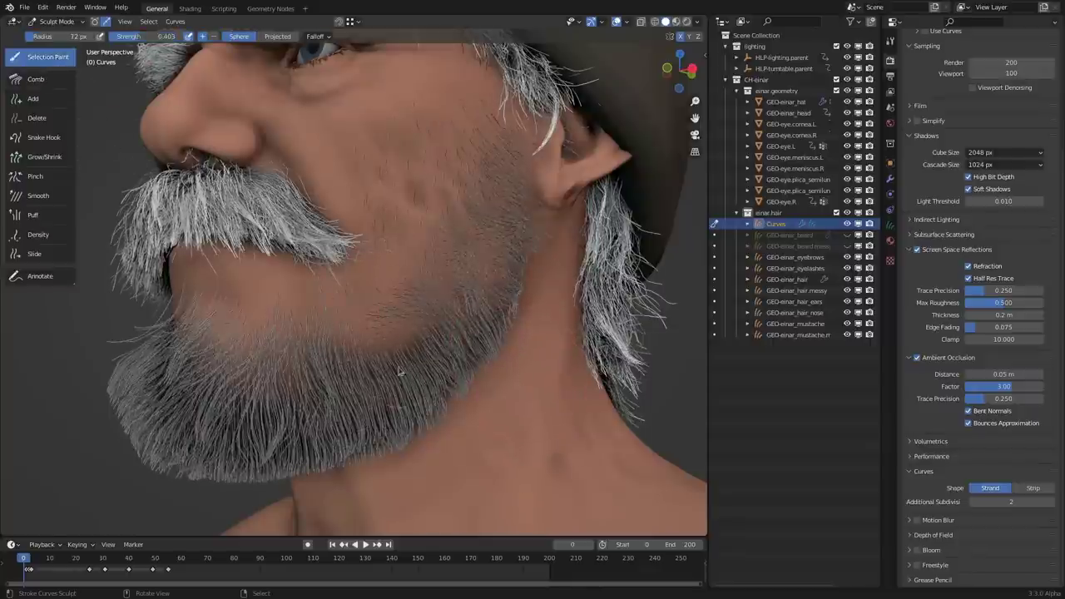
left_click_drag(399, 371, 433, 320)
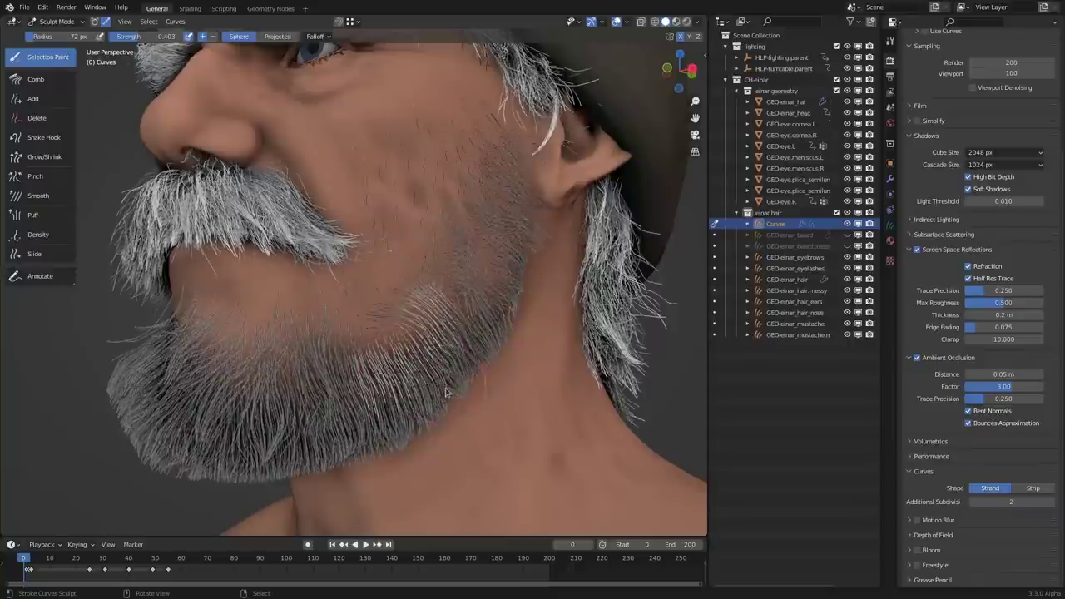
left_click(152, 25)
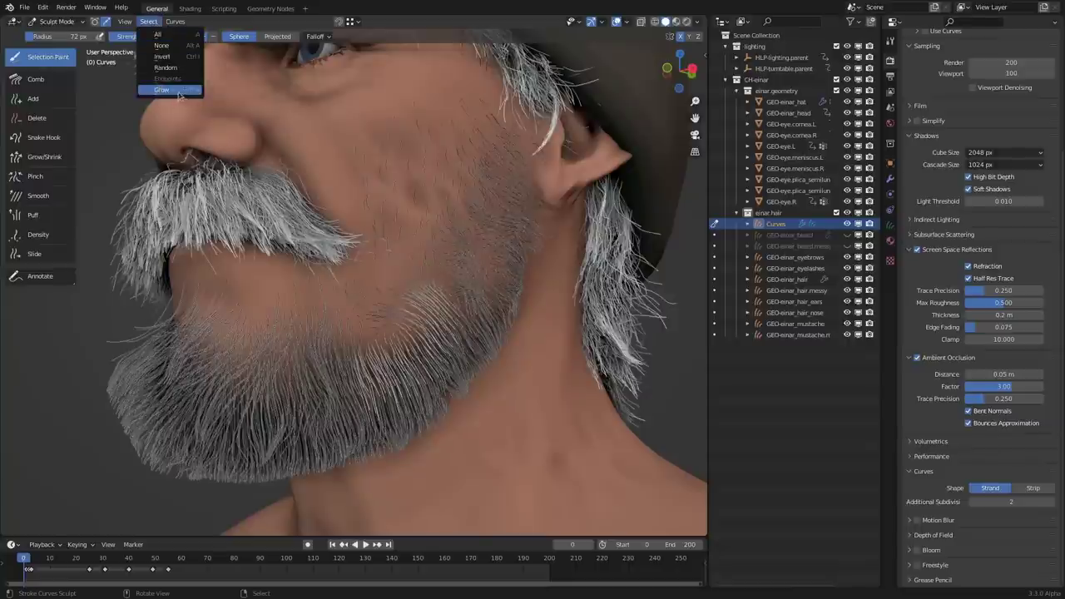
left_click(179, 90)
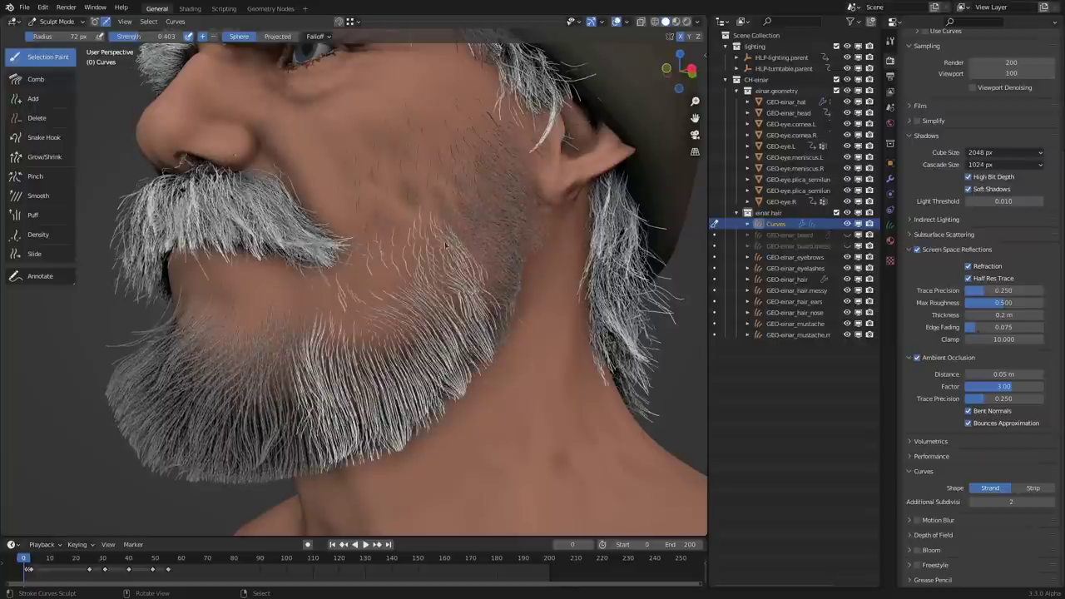
key("alt+a")
Switch to control point selection and select the end points of the beard hairs with an amount of 1
middle_click_drag(426, 371, 463, 376)
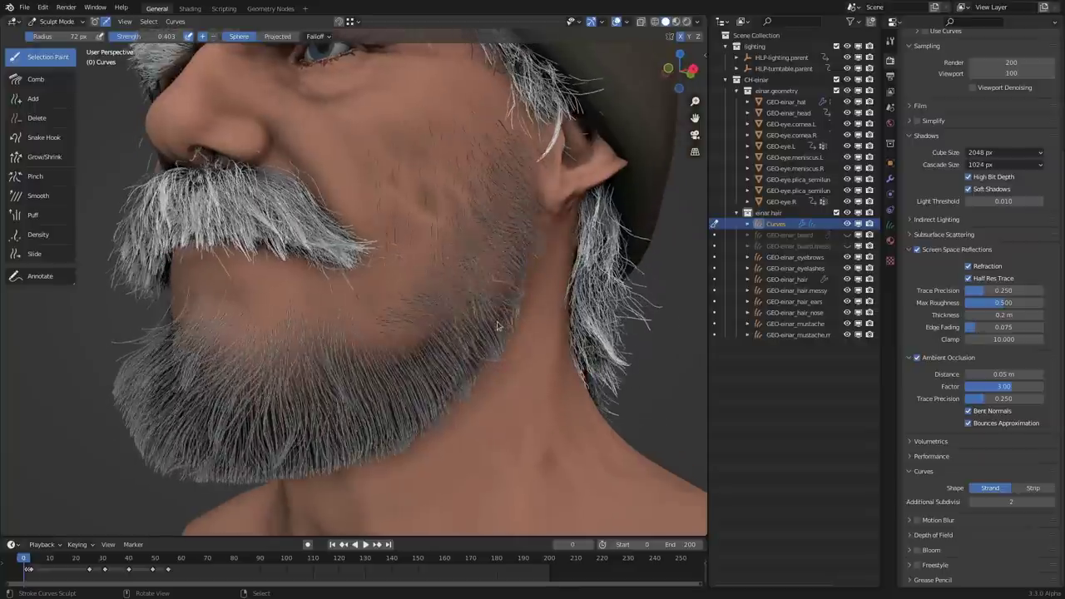
middle_click_drag(330, 369, 373, 358)
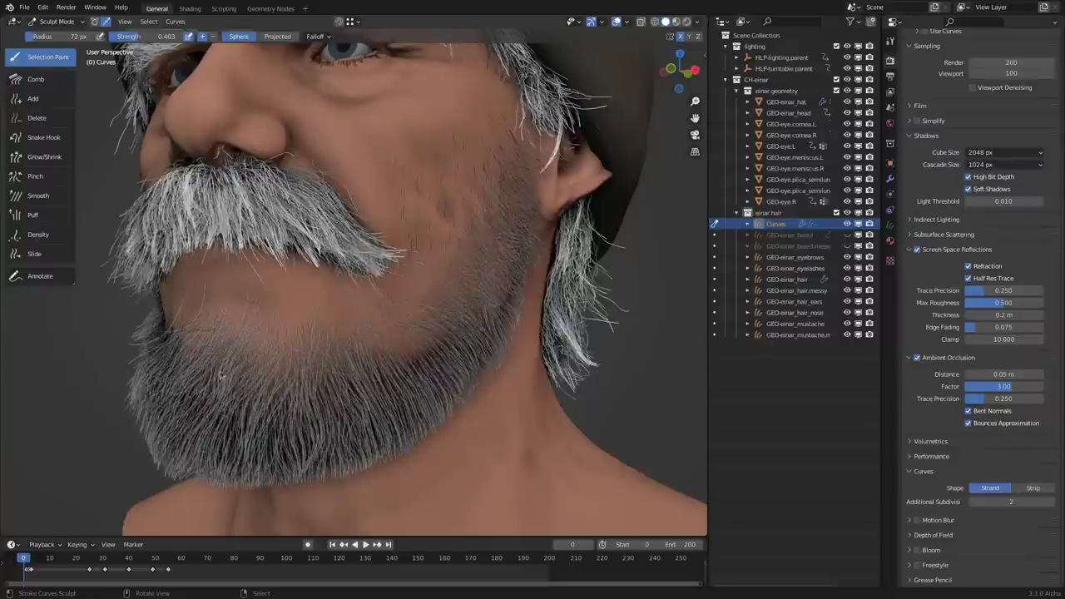
middle_click_drag(221, 376, 309, 382)
middle_click_drag(466, 352, 366, 379)
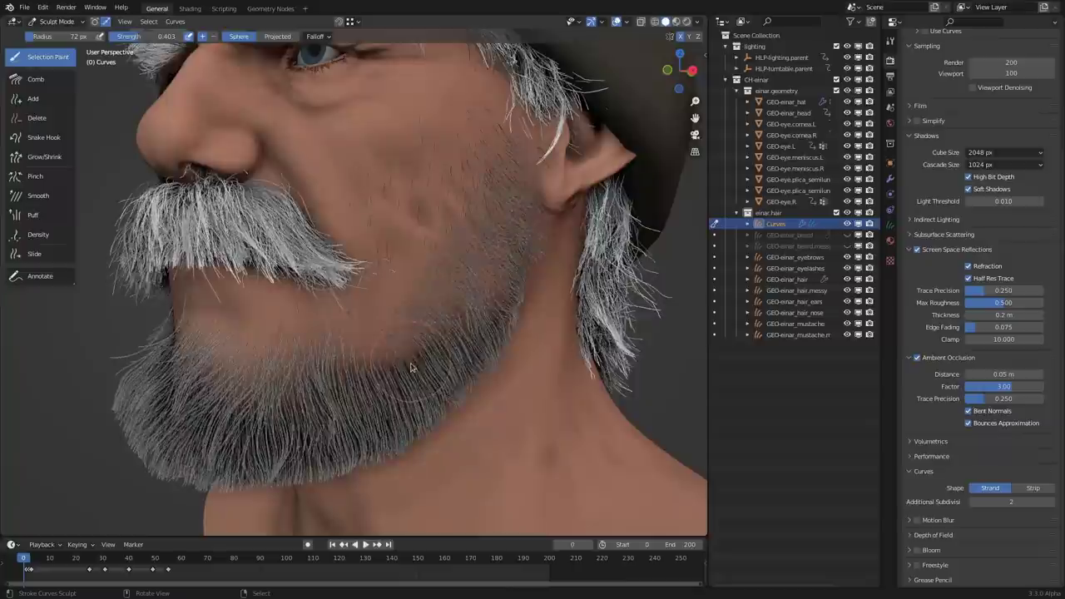
left_click(149, 21)
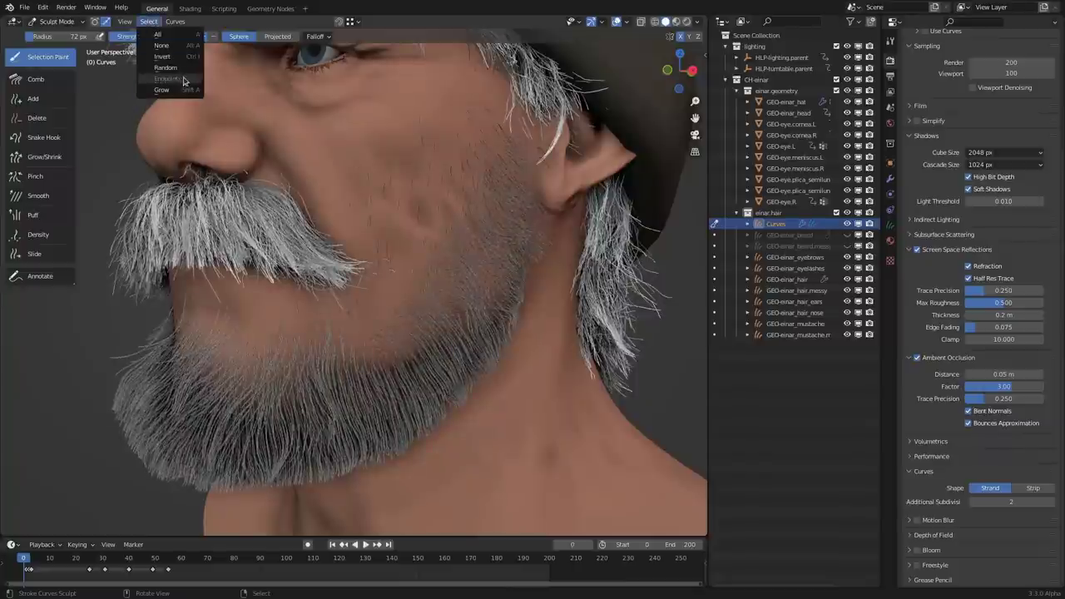
left_click(95, 23)
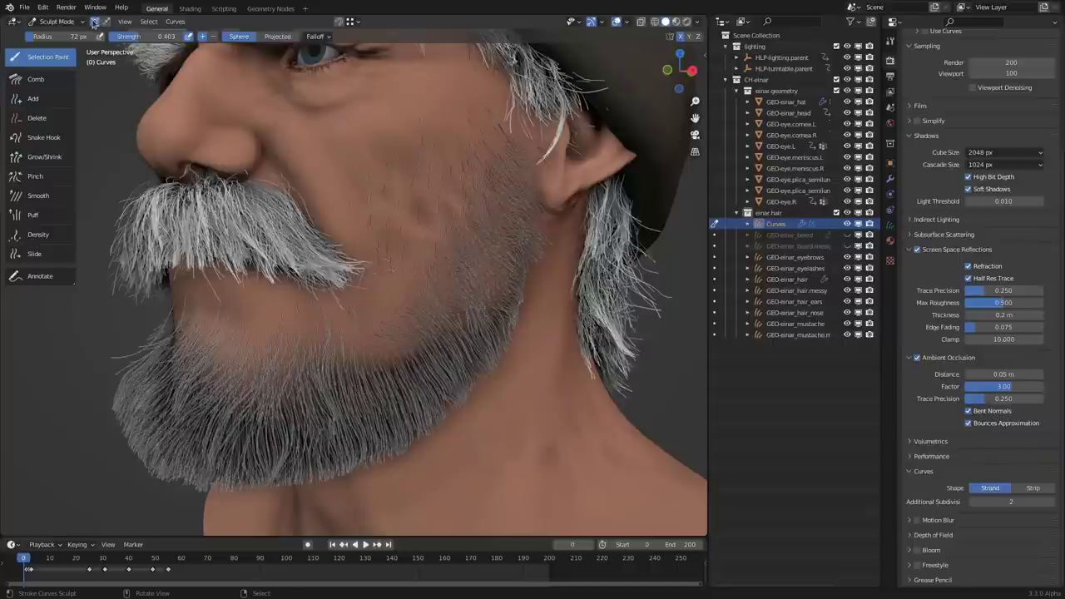
left_click(148, 21)
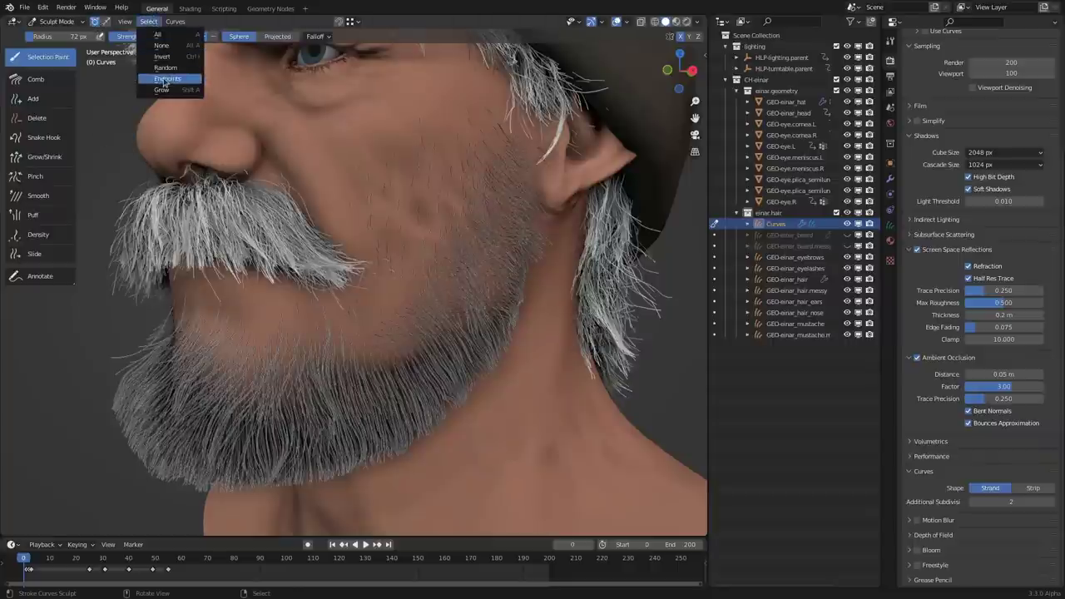
left_click(172, 80)
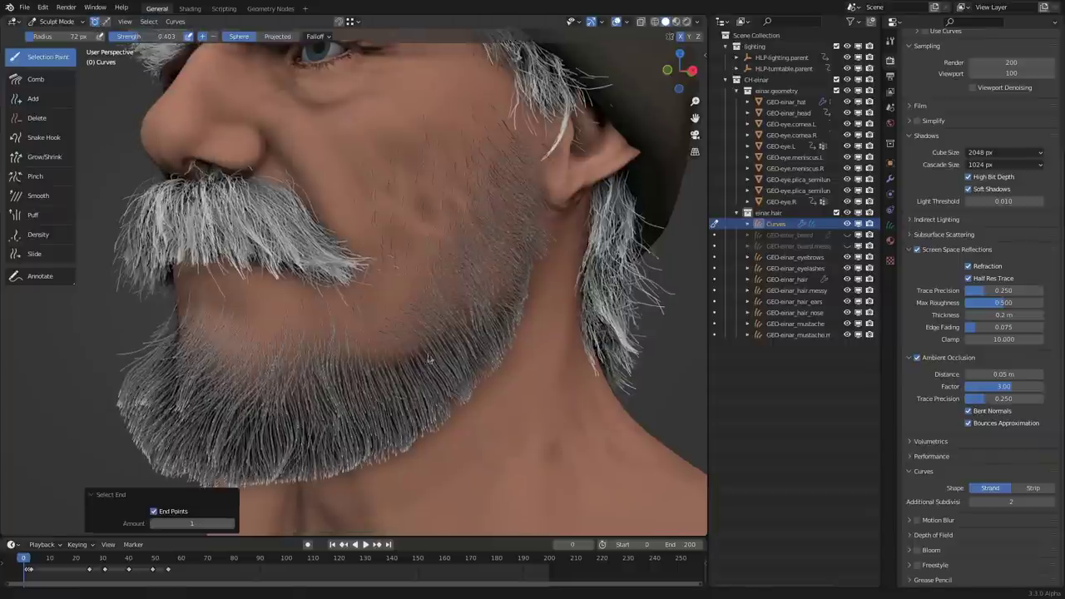
scroll(449, 325, "up", 4)
scroll(455, 317, "up", 4)
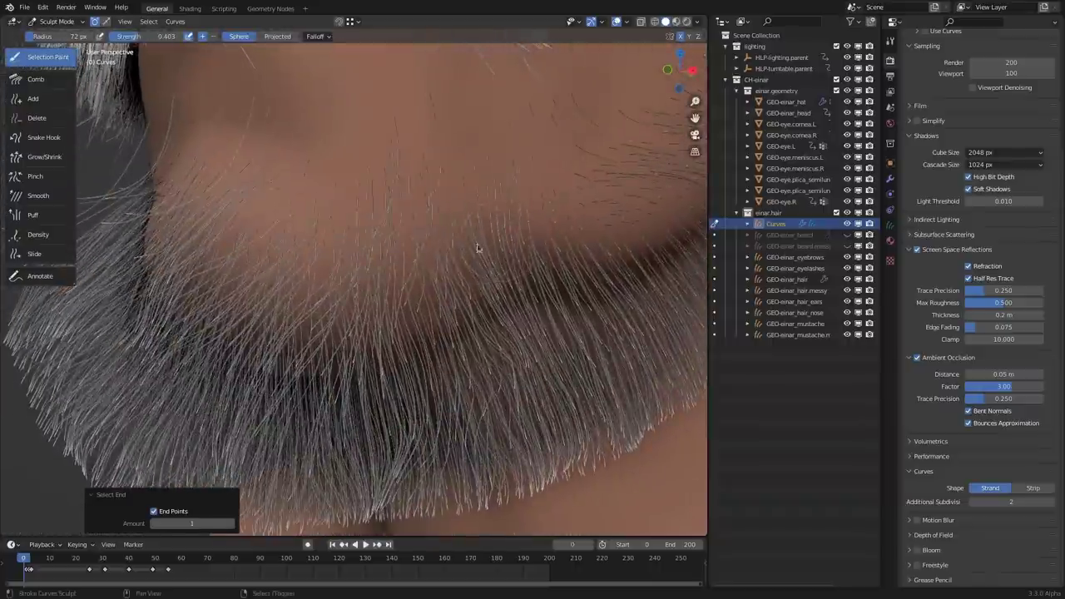
scroll(441, 316, "down", 6)
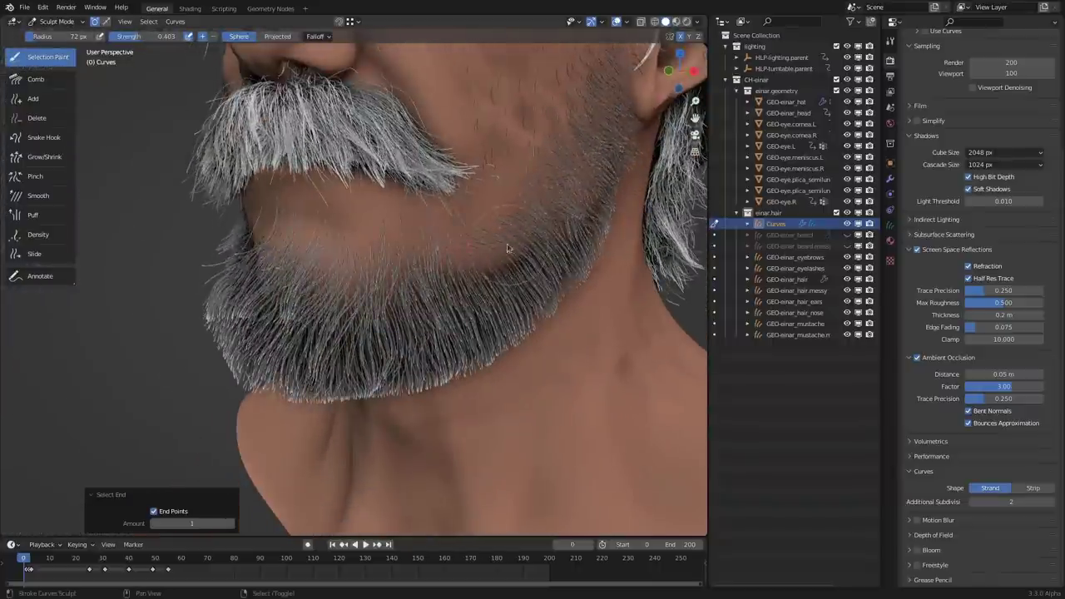
Grow the end point selection from the beard tips along the hairs toward the roots
key("shift+a")
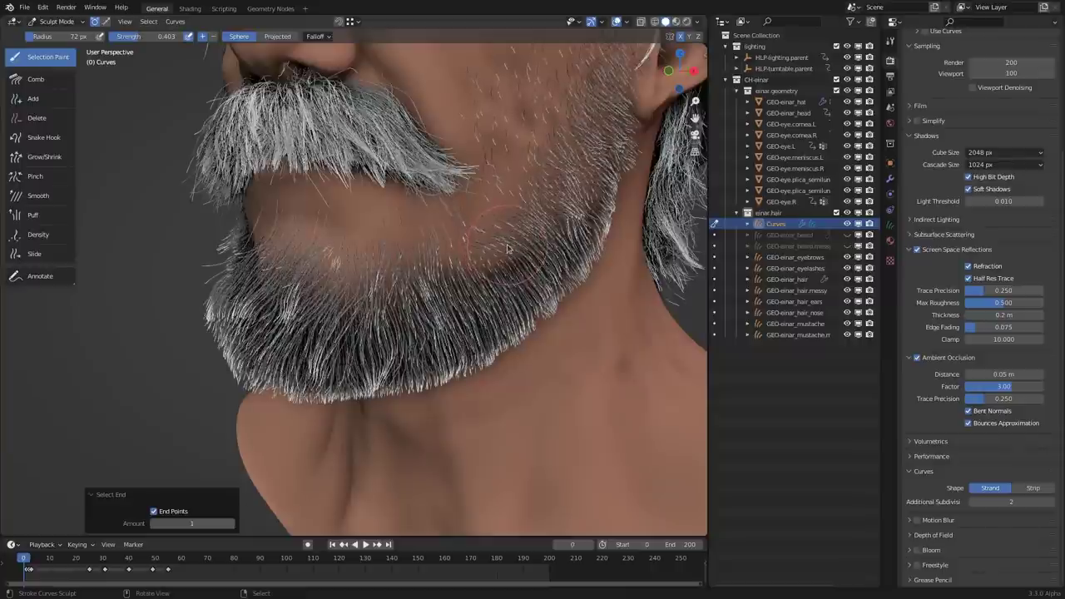
left_click(512, 247)
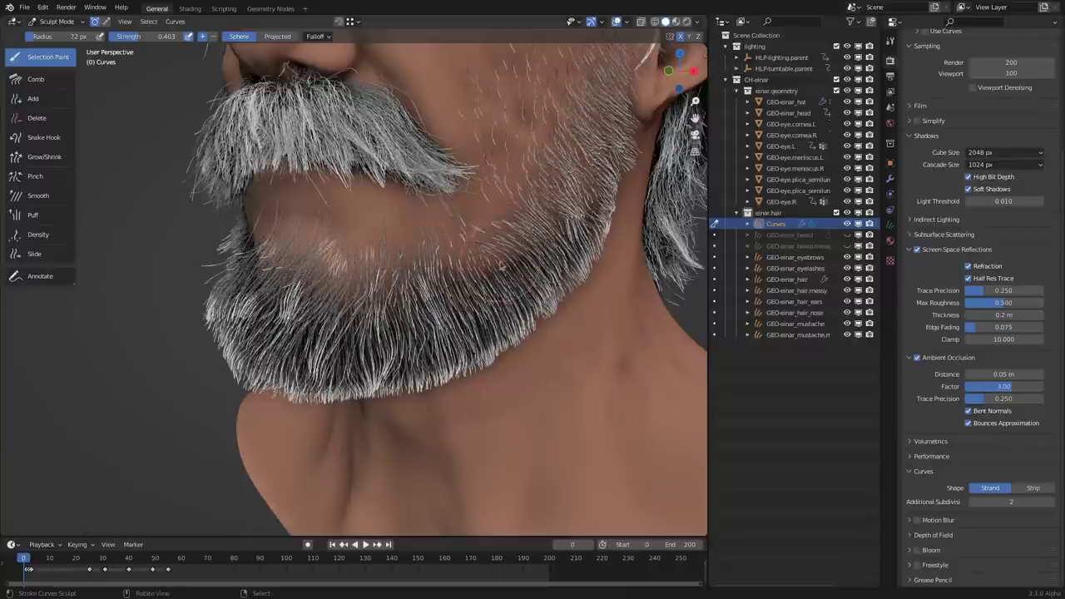
middle_click_drag(508, 329, 536, 334)
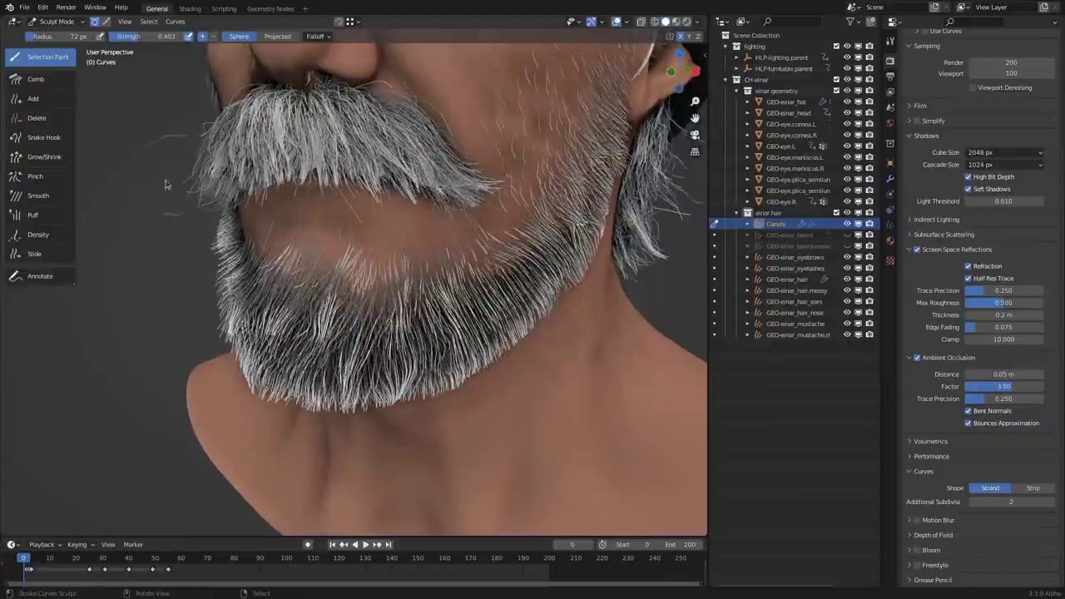
Pinch the selected jaw and chin hairs into clumps using the Pinch brush with a 97 px radius and 0.364 strength
left_click(35, 176)
middle_click_drag(366, 300, 433, 308)
key("f")
left_click(459, 309)
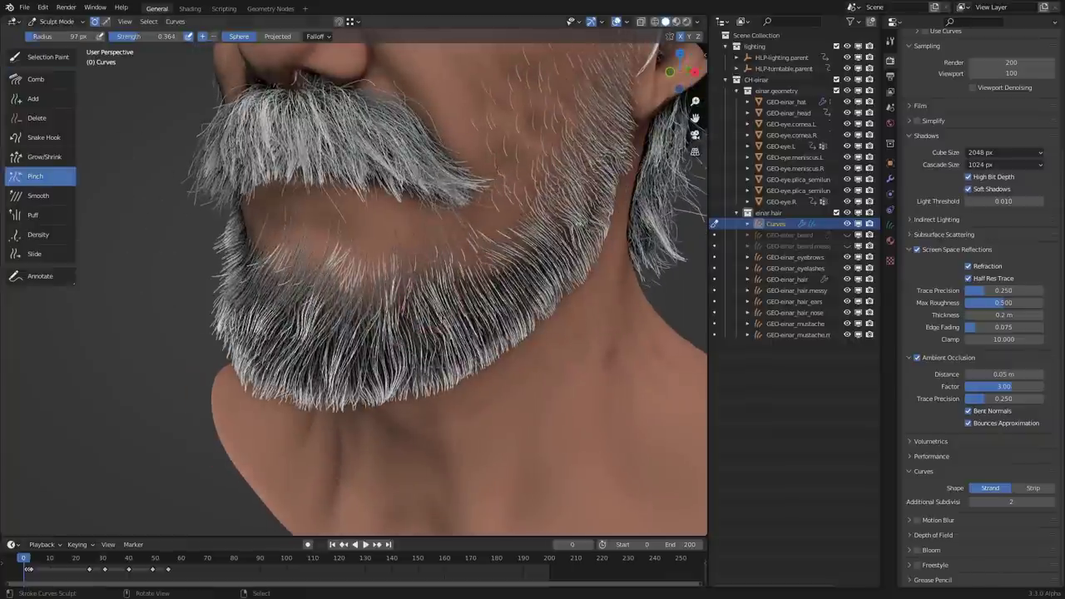
mouse_move(459, 312)
left_mouse_down()
mouse_move(434, 358)
mouse_move(359, 373)
left_mouse_up()
Set the Pinch radius to 72 px and pinch further clumps across the chin tips and along the jaw
key("f")
left_click(477, 356)
left_click_drag(291, 385, 258, 397)
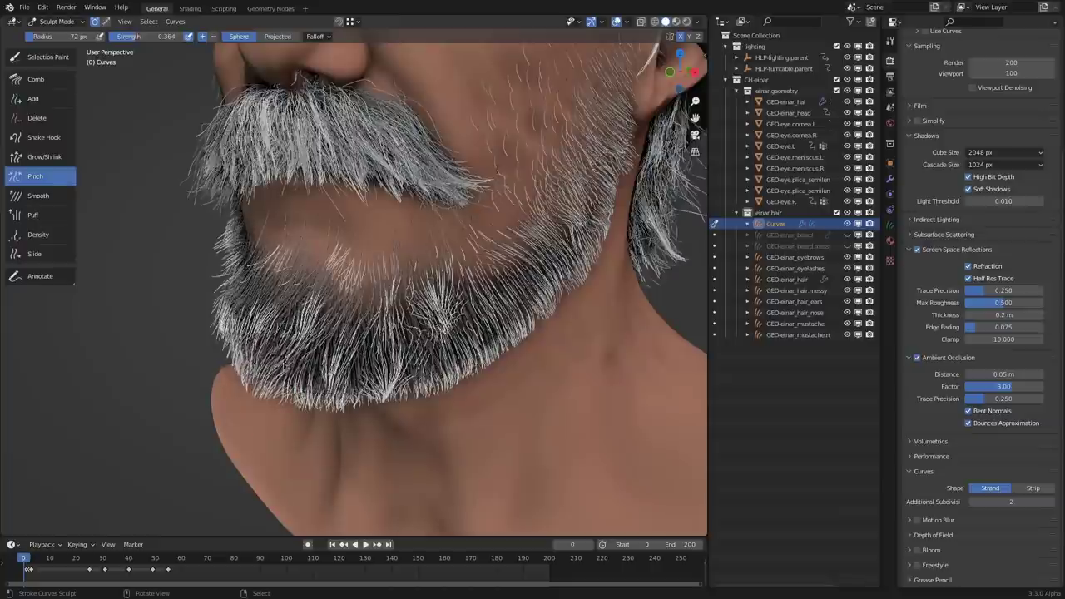
left_click_drag(278, 337, 300, 334)
mouse_move(429, 361)
left_mouse_down()
mouse_move(504, 337)
mouse_move(542, 293)
left_mouse_up()
middle_click_drag(341, 332, 280, 340)
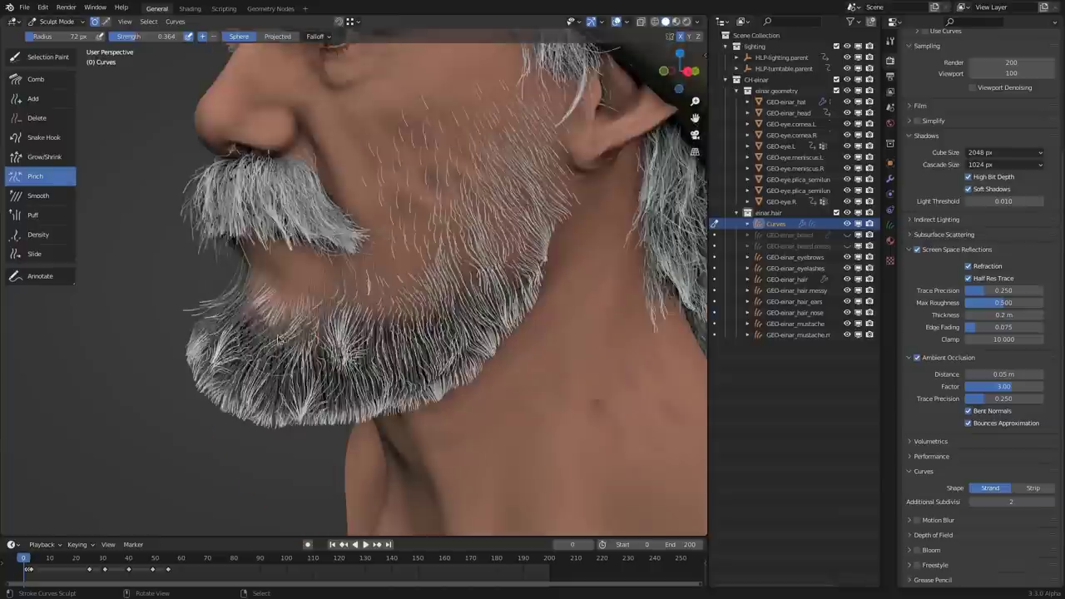
Set the Pinch radius to 47 px and pinch smaller clumps in the lower jaw and chin hairs
key("f")
key("Return")
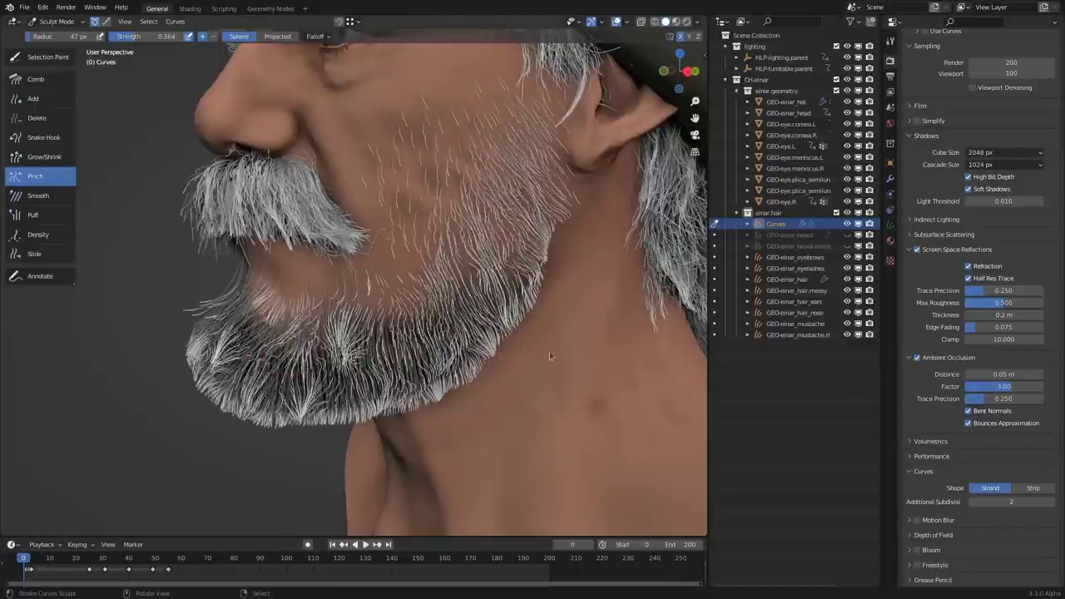
middle_click_drag(495, 390, 557, 384)
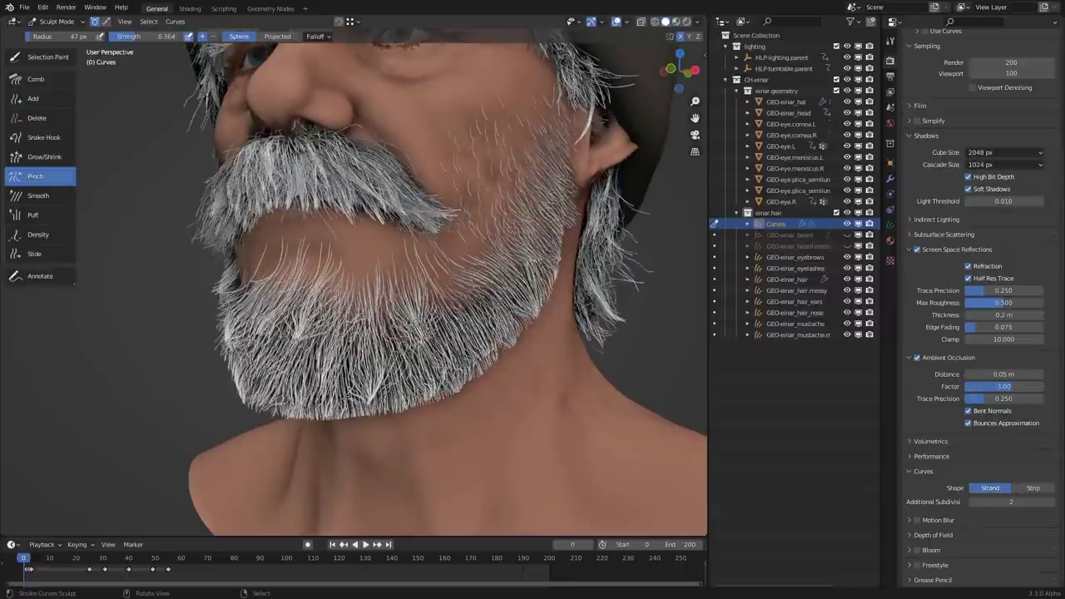
mouse_move(414, 359)
left_mouse_down()
mouse_move(401, 391)
mouse_move(354, 374)
mouse_move(343, 394)
left_mouse_up()
middle_click_drag(536, 331, 546, 349)
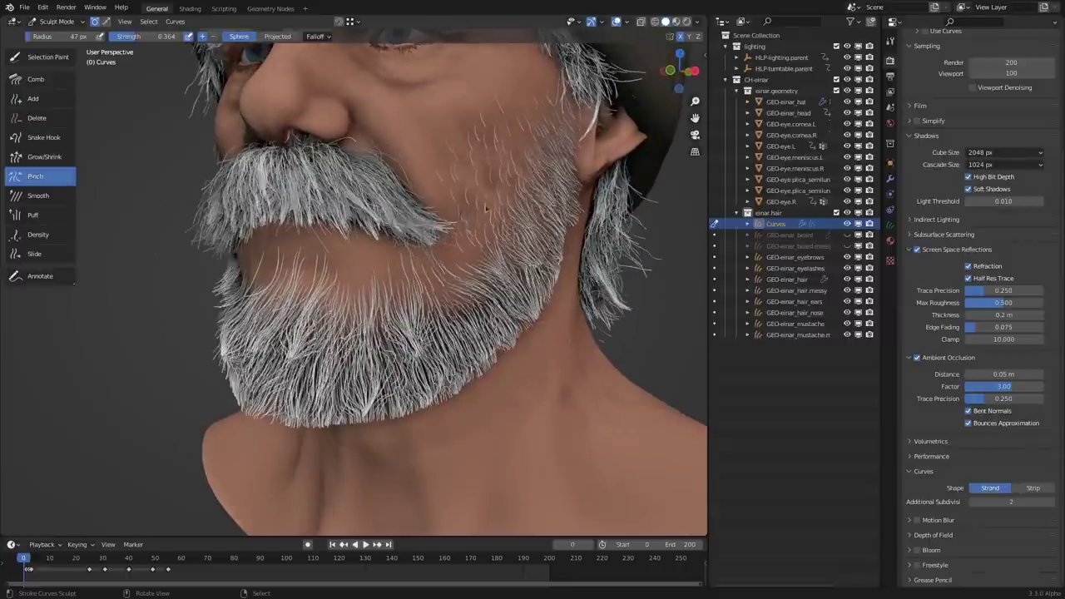
Look over the Pinch brush's stroke, falloff and symmetry settings, and hide them again
key("n")
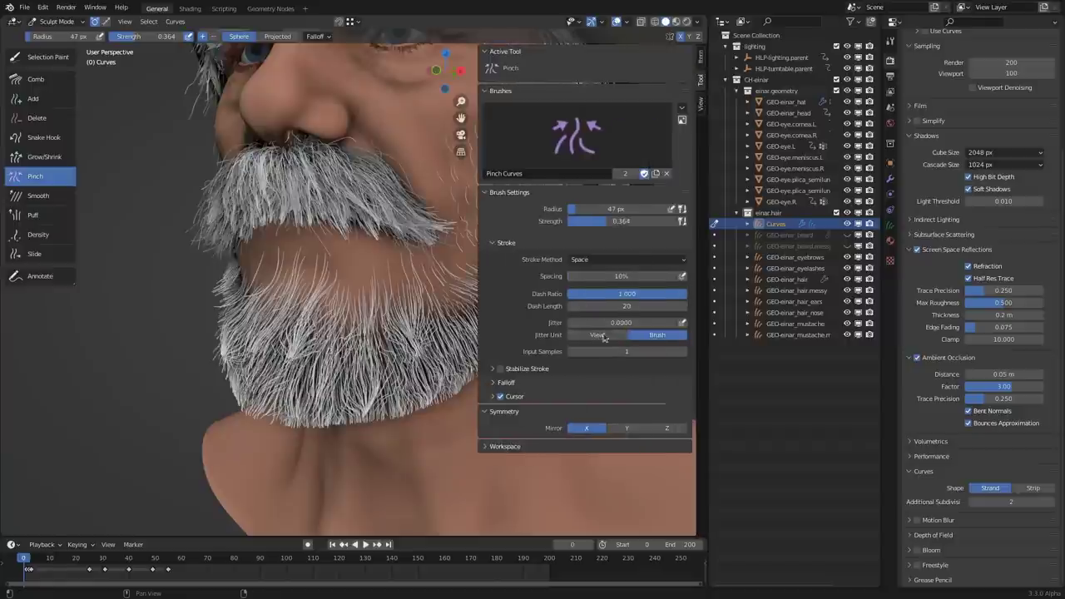
left_click(595, 132)
key("n")
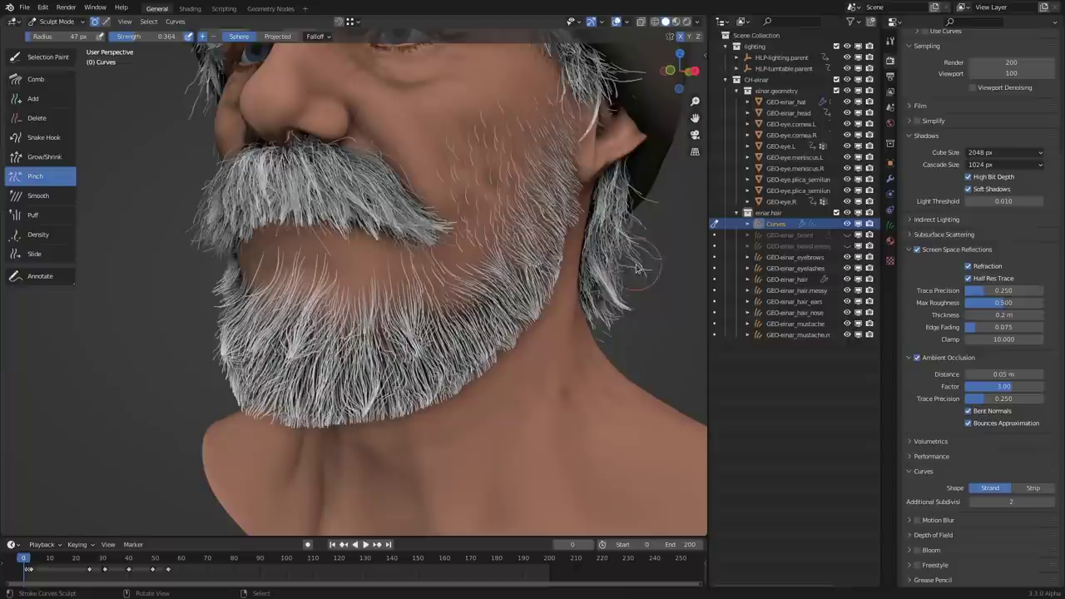
Pinch more clumps into the chin, jaw, cheek and sideburn hairs on the opposite side of the face with the 47 px brush
middle_click_drag(639, 268, 570, 289)
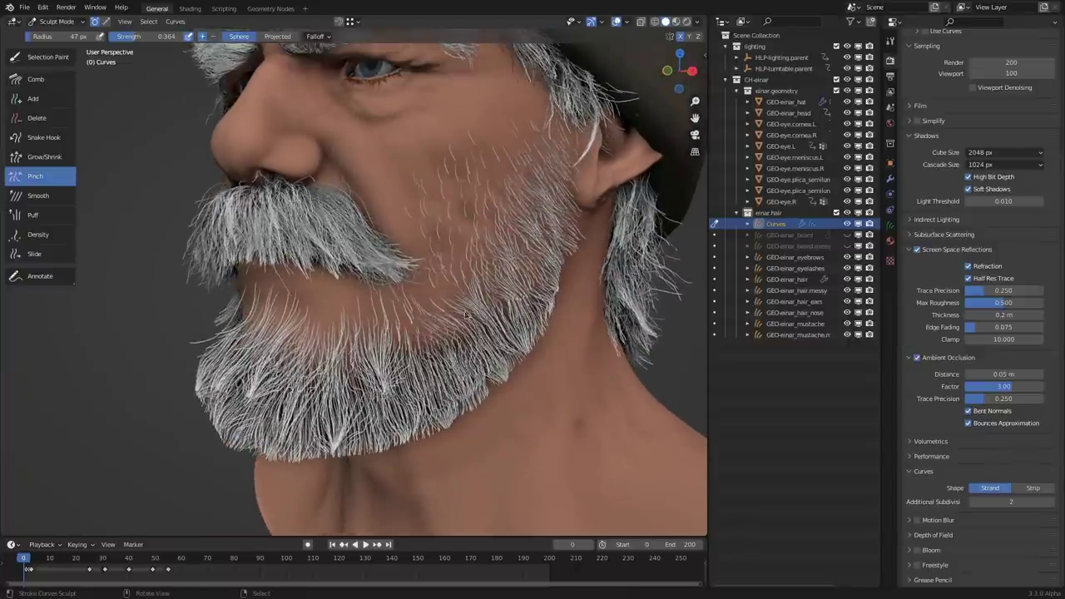
middle_click_drag(456, 293, 466, 290)
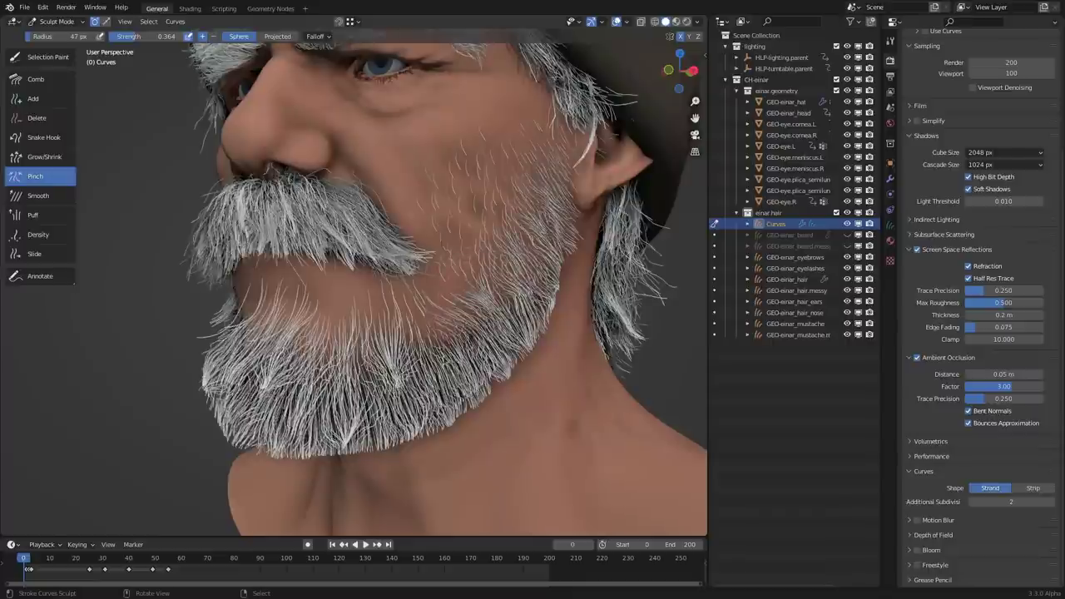
middle_click_drag(466, 291, 527, 333)
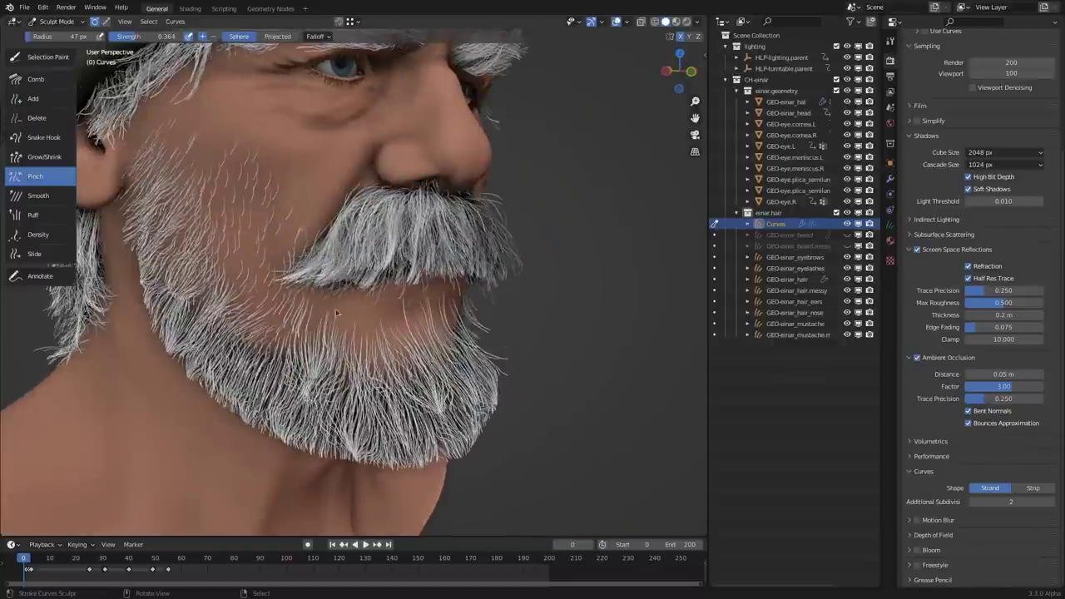
mouse_move(356, 406)
left_mouse_down()
mouse_move(381, 384)
mouse_move(416, 406)
mouse_move(326, 424)
mouse_move(269, 388)
mouse_move(226, 326)
mouse_move(252, 385)
left_mouse_up()
left_click_drag(233, 268, 213, 274)
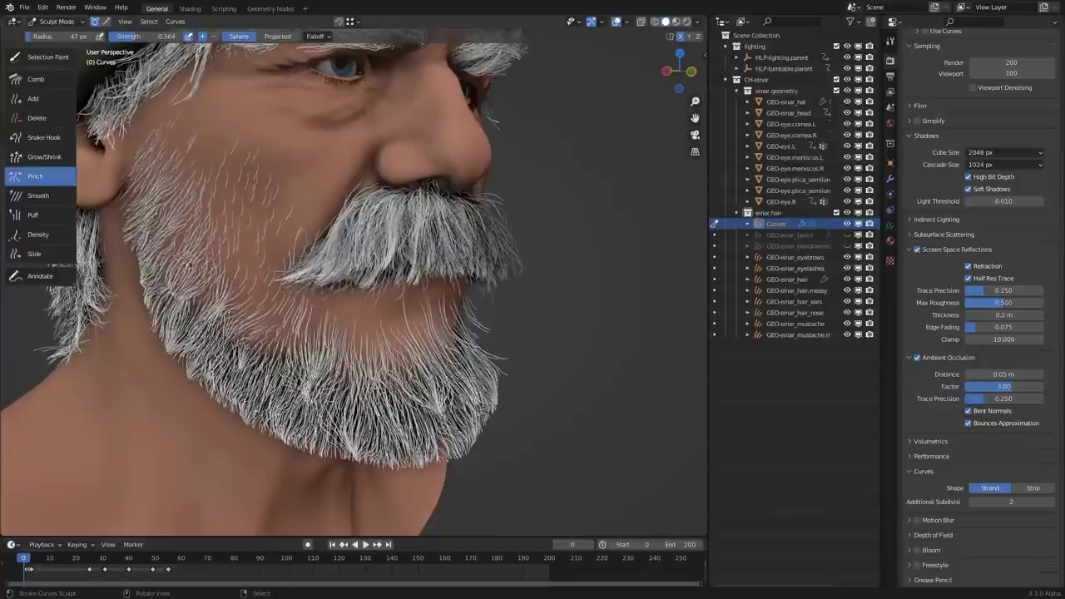
mouse_move(159, 208)
left_mouse_down()
mouse_move(162, 273)
mouse_move(153, 271)
mouse_move(208, 334)
mouse_move(375, 420)
left_mouse_up()
middle_click_drag(478, 353, 466, 384)
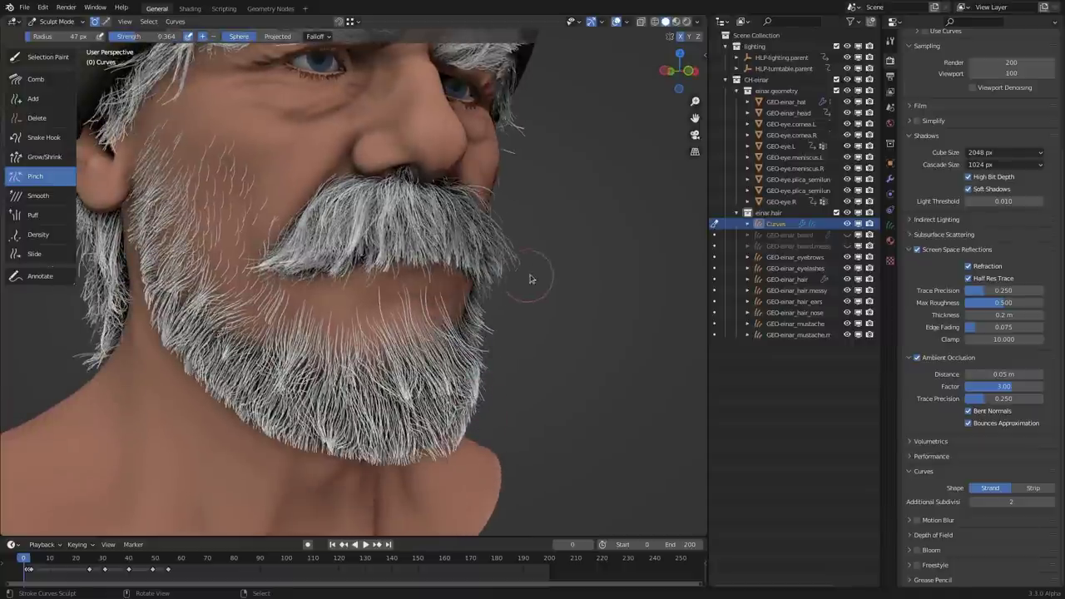
middle_click_drag(529, 279, 476, 379)
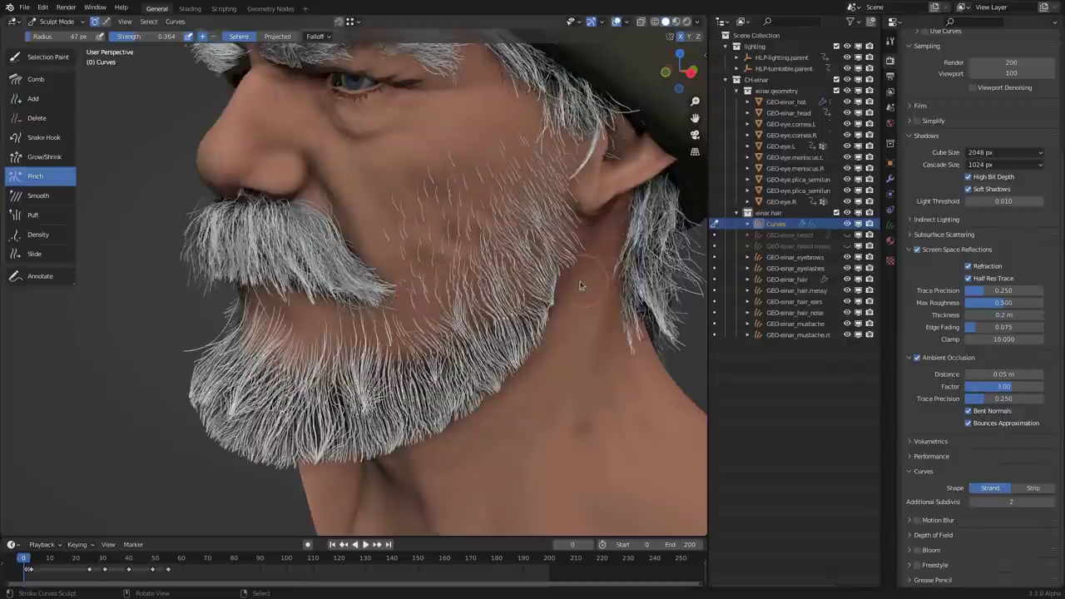
Add a Geometry Nodes modifier to the beard curves, assign it the Hair Noise node group, and set its strength to 0.028
middle_click_drag(583, 293, 586, 291)
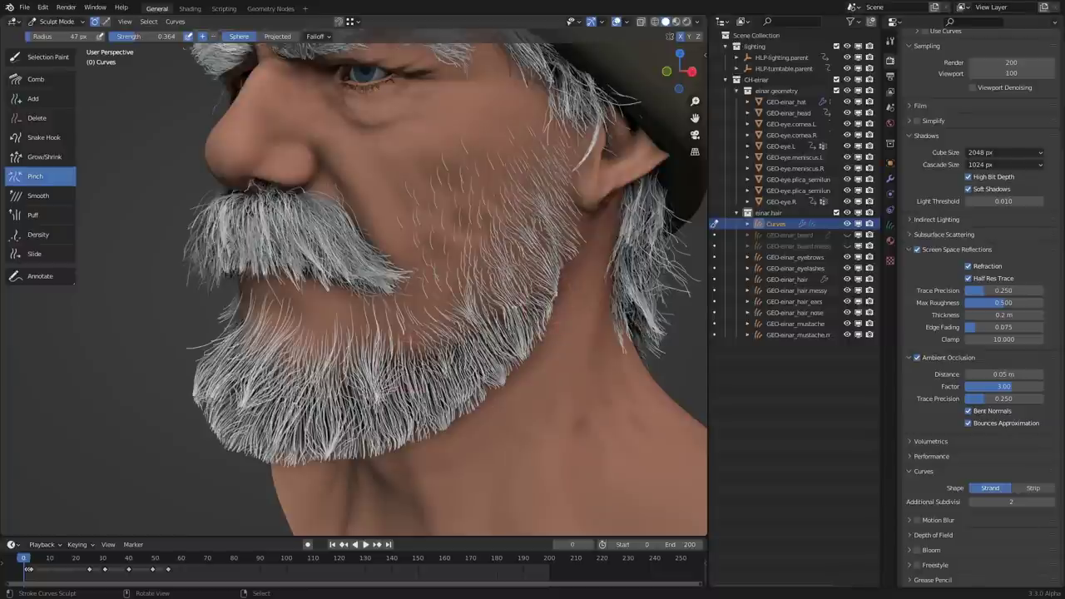
left_click(890, 178)
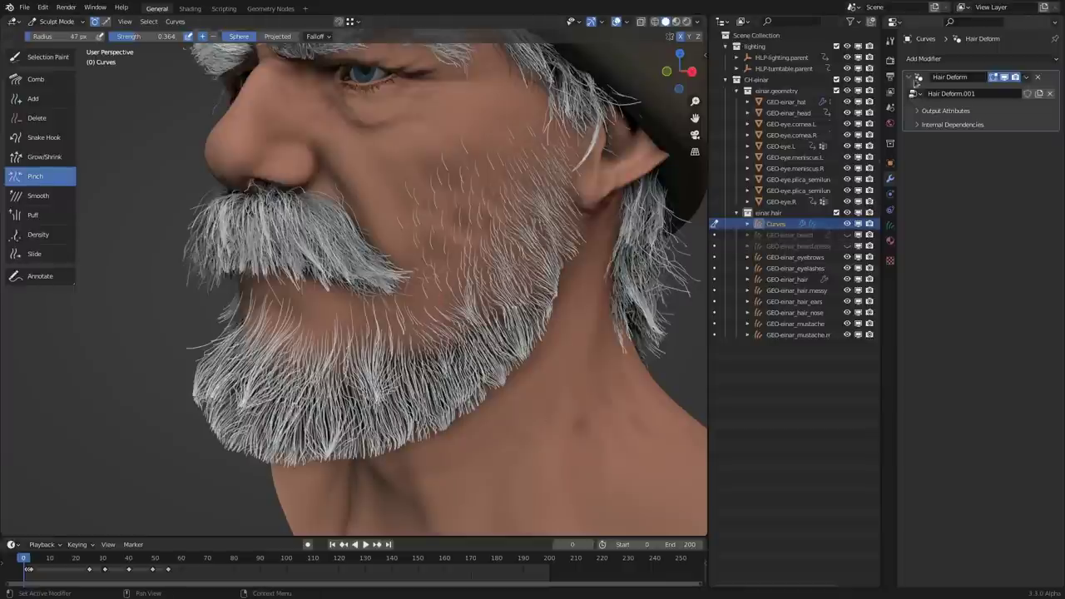
key("ctrl+x")
left_click(950, 60)
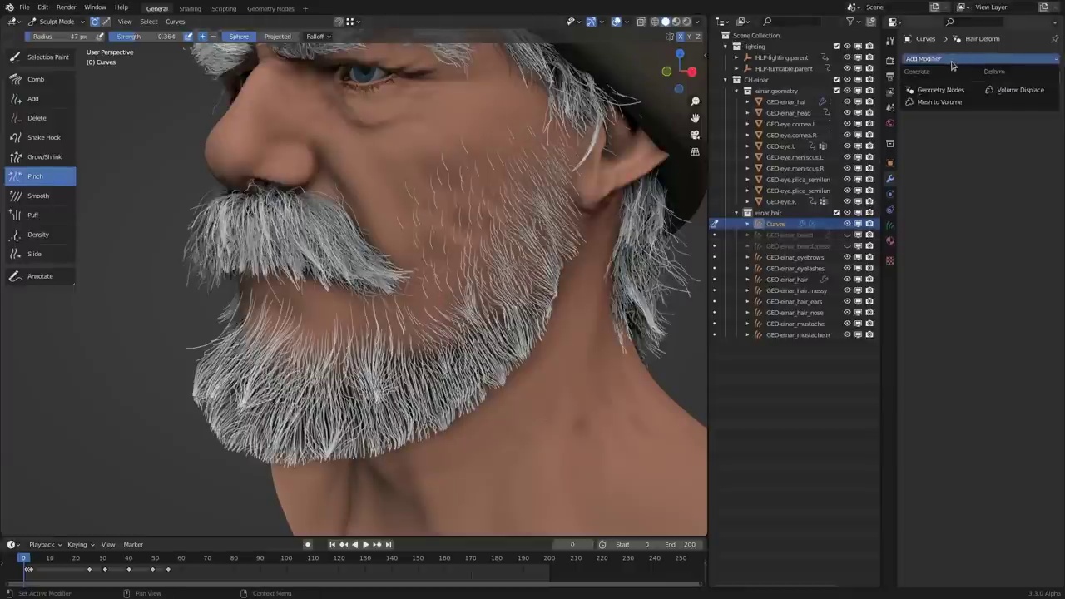
left_click(941, 89)
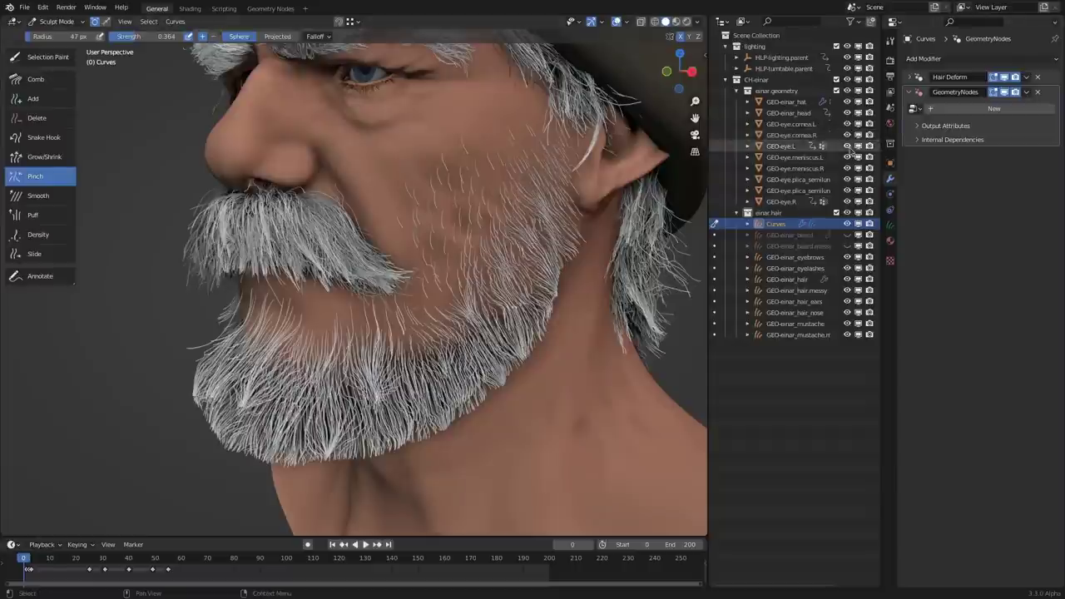
left_click(914, 109)
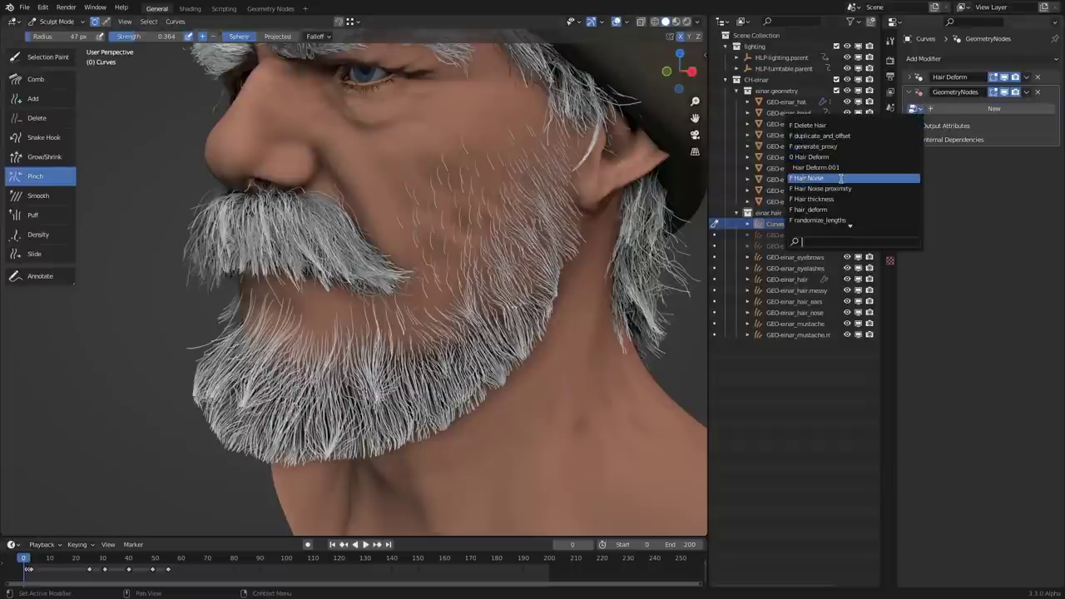
left_click(840, 178)
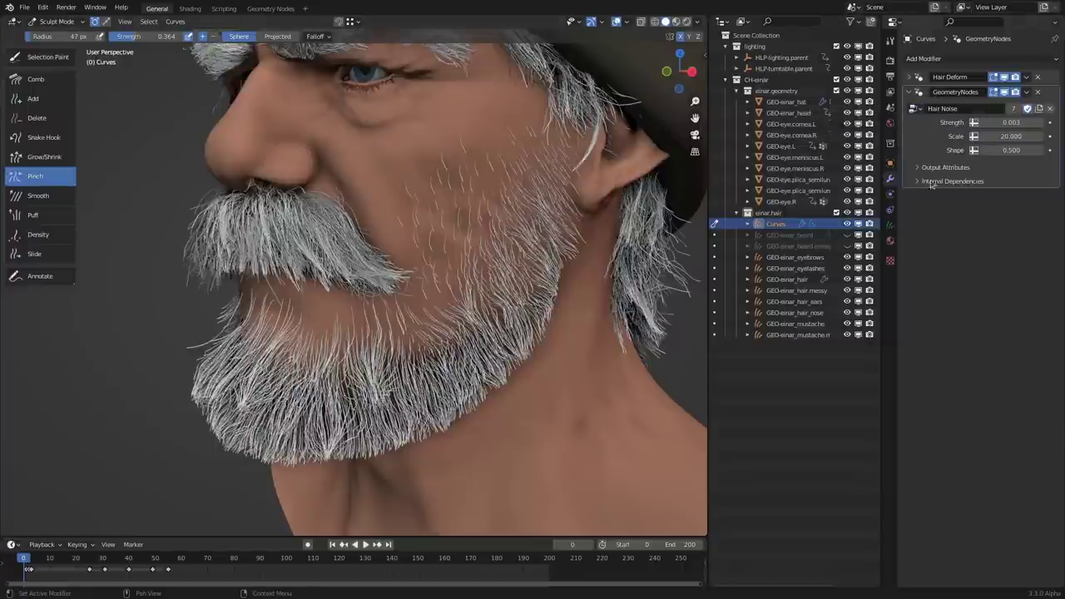
left_click_drag(1004, 122, 1025, 123)
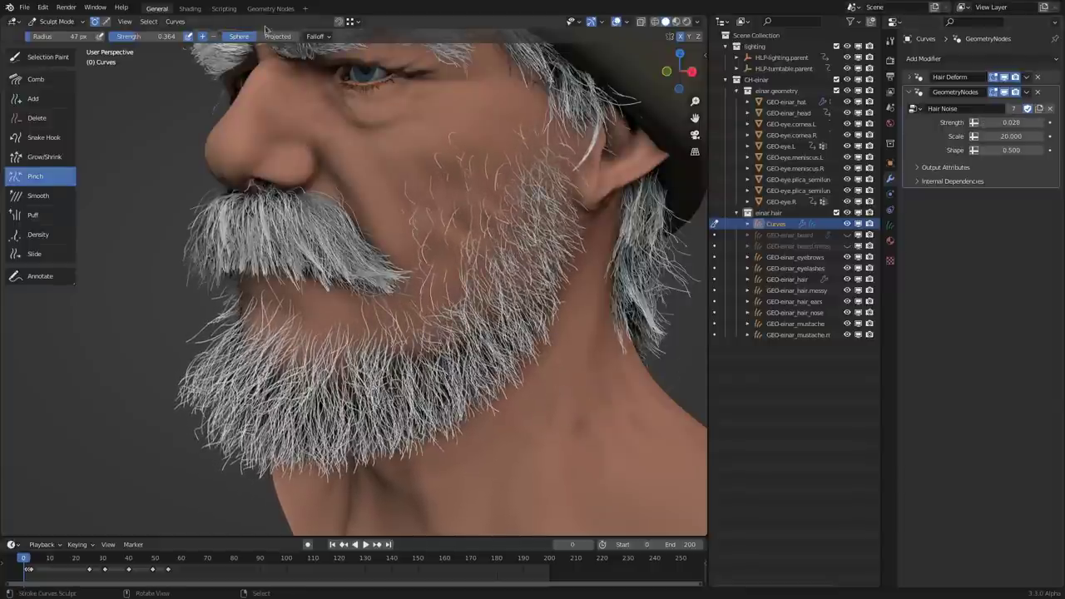
Look over the Hair Noise node tree in the Geometry Nodes workspace and return to the General workspace
left_click(270, 8)
key("Home")
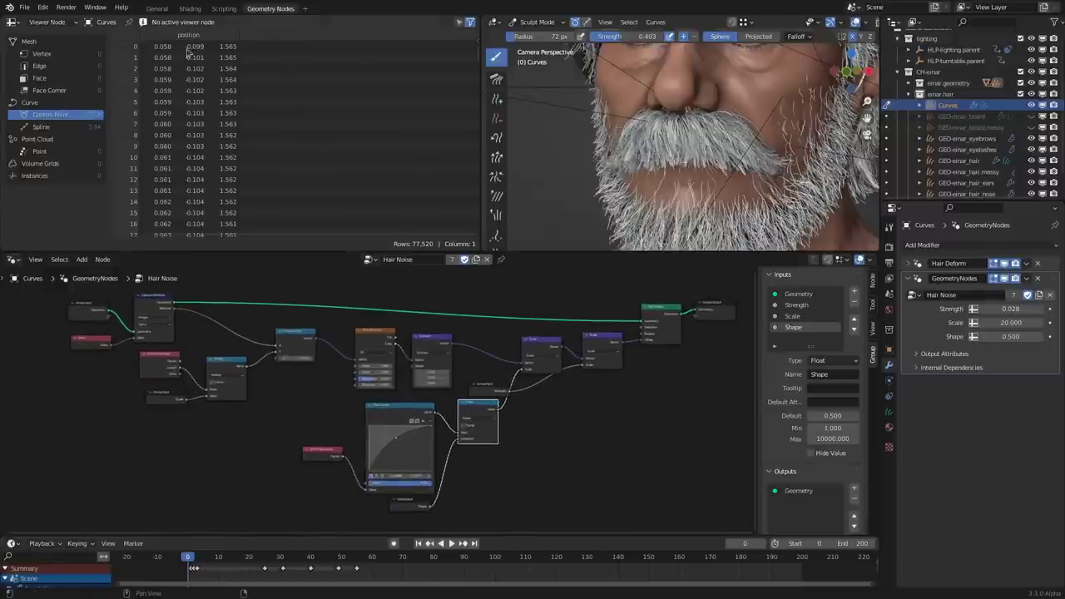
left_click(158, 9)
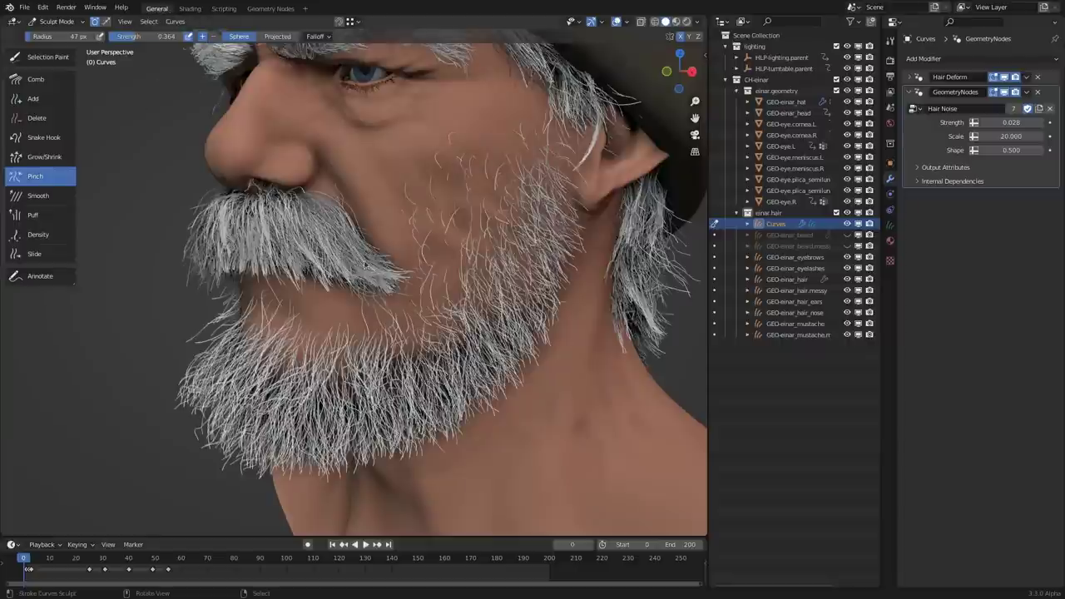
Set the Hair Noise strength to 0.026 and switch to the Comb brush
middle_click_drag(366, 266, 474, 337)
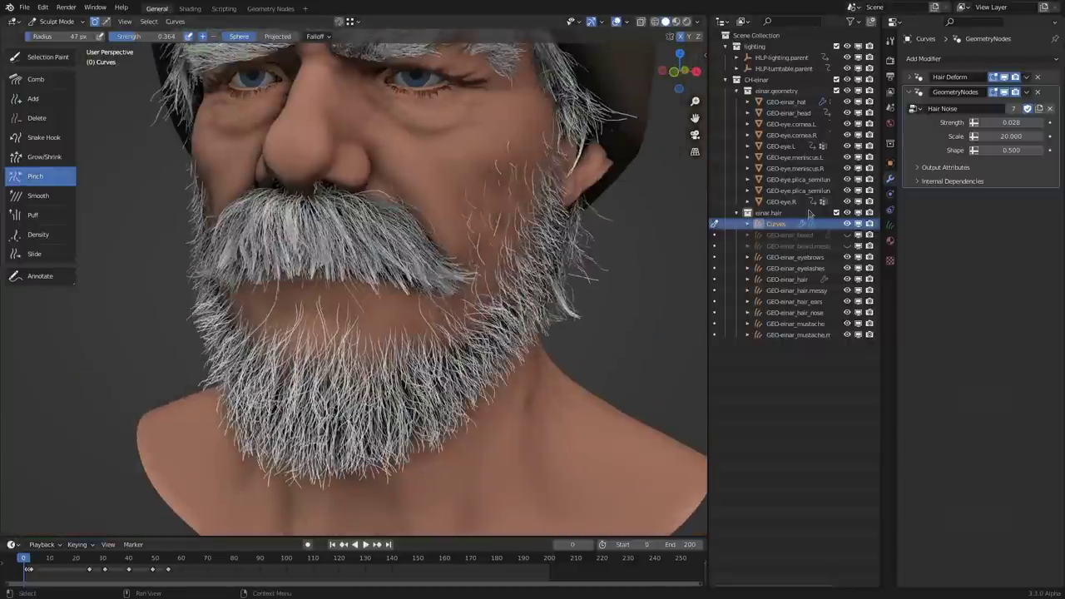
left_click_drag(998, 124, 994, 123)
middle_click_drag(516, 415, 452, 414)
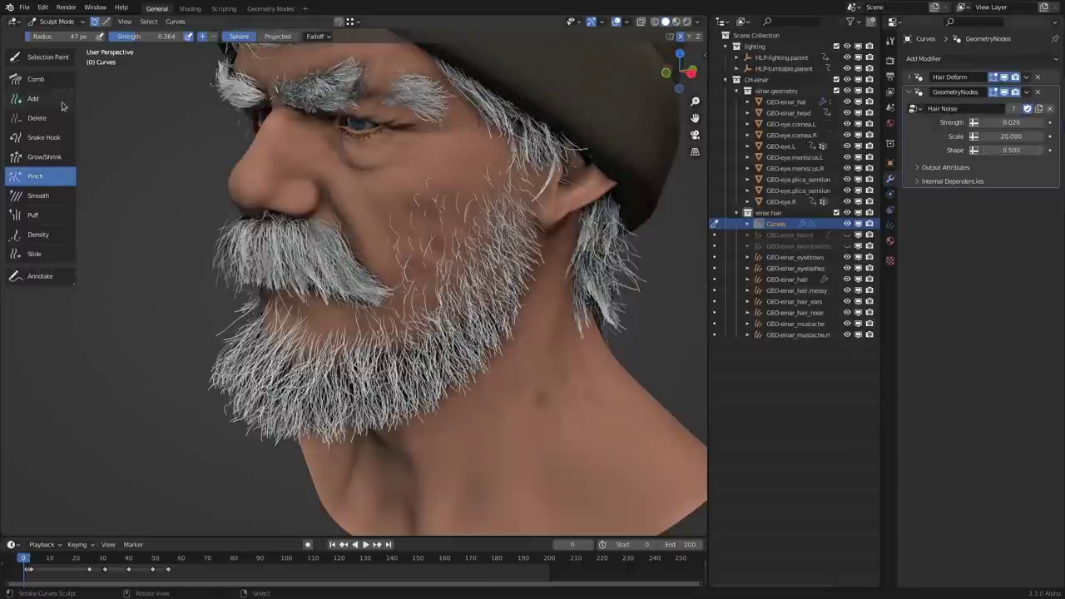
left_click(50, 79)
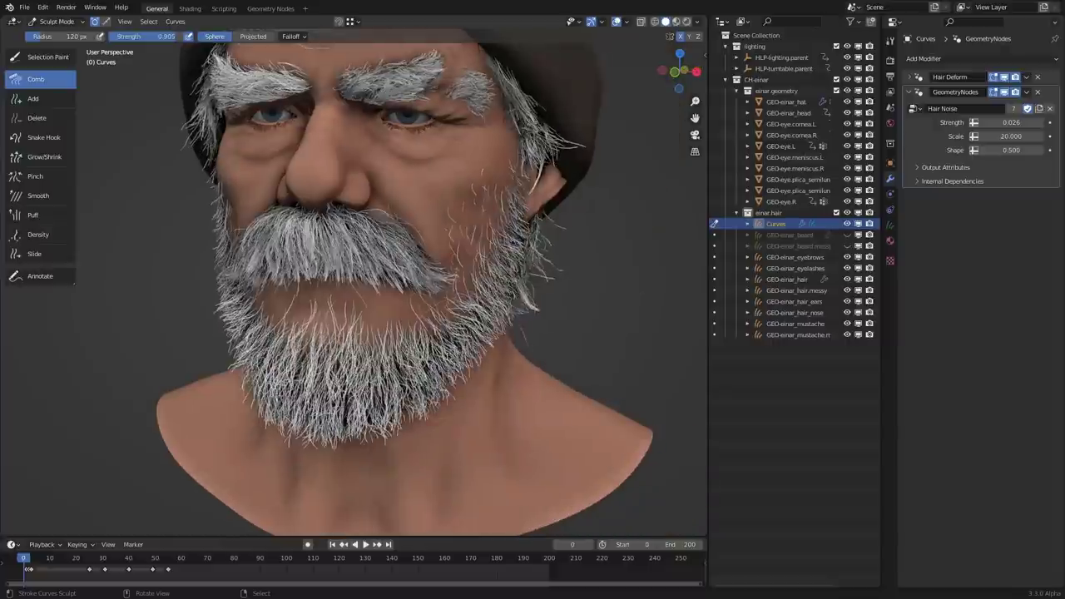
middle_click_drag(422, 428, 333, 408)
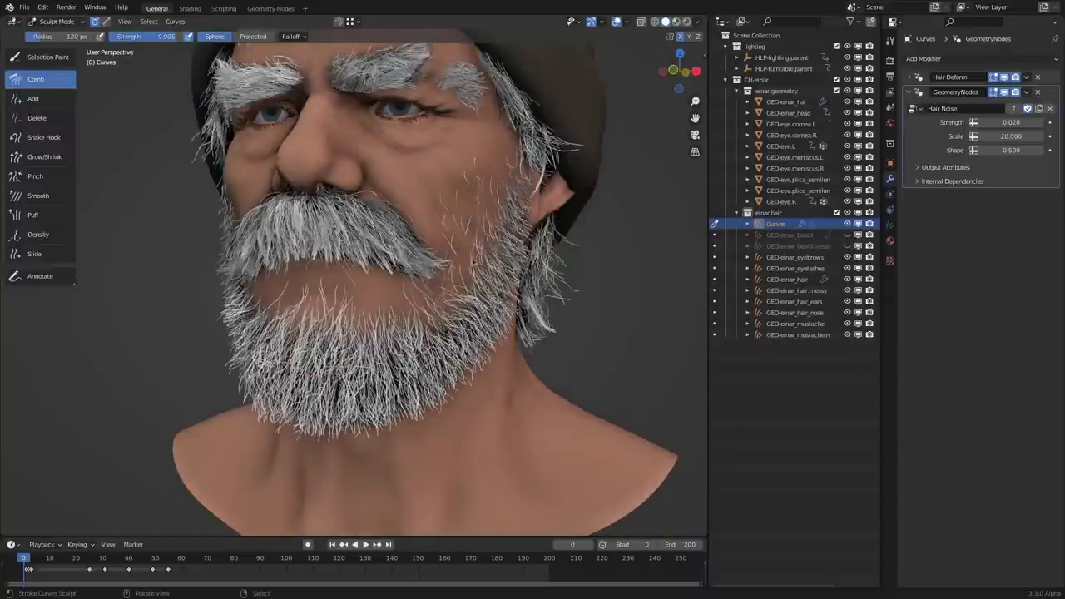
middle_click_drag(457, 349, 586, 344)
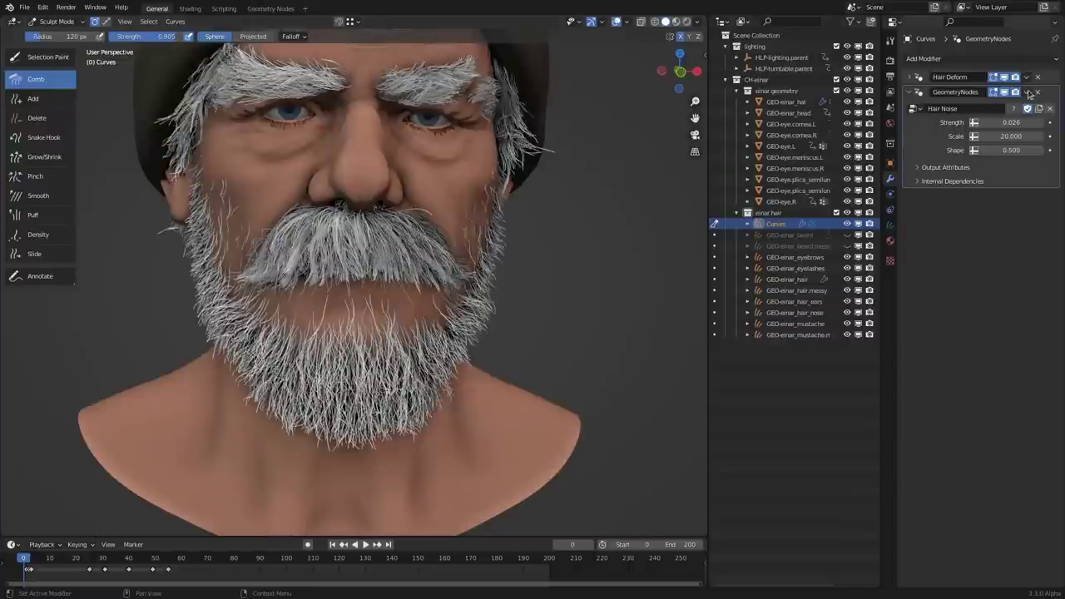
Apply the Hair Noise geometry nodes modifier to the beard curves, keeping the Hair Deform modifier
left_click(1029, 93)
left_click(981, 110)
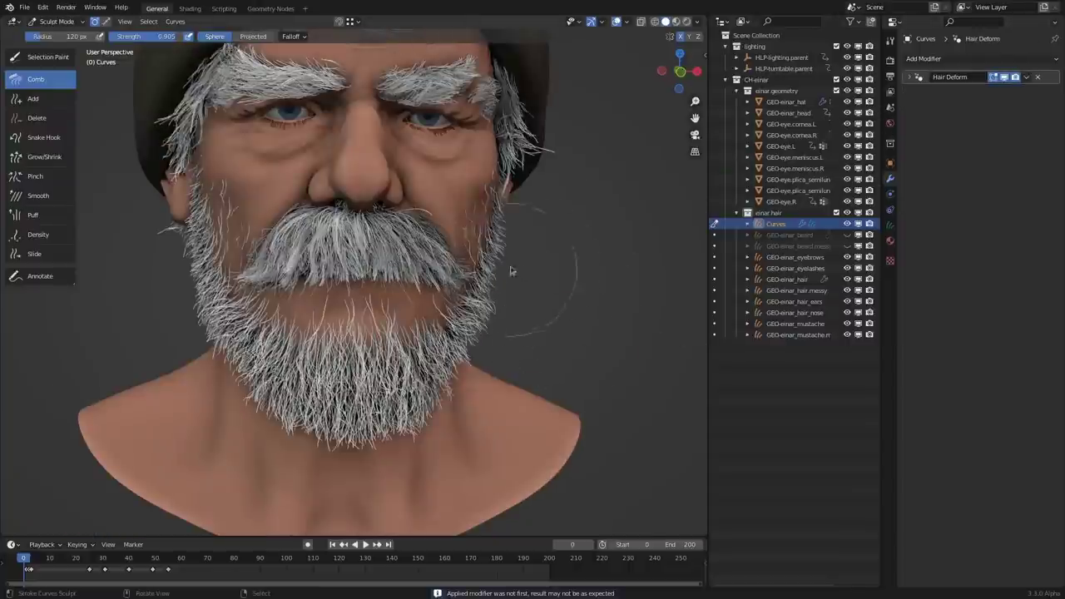
middle_click_drag(512, 271, 316, 249)
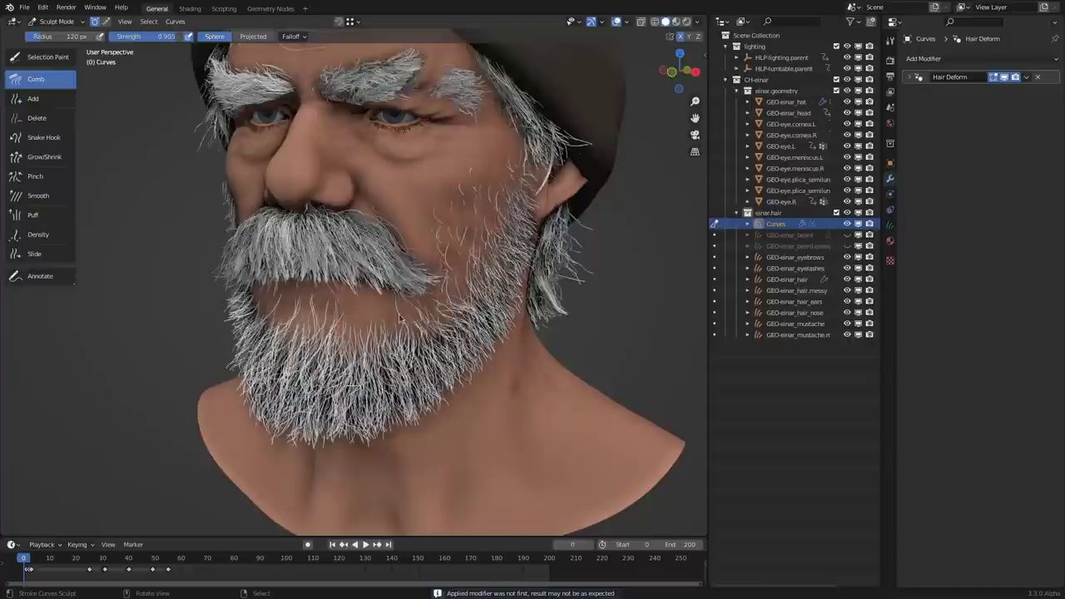
Switch to the Pinch brush with X symmetry off, set its radius to 55 px, and pinch the lower chin hairs
left_click(37, 176)
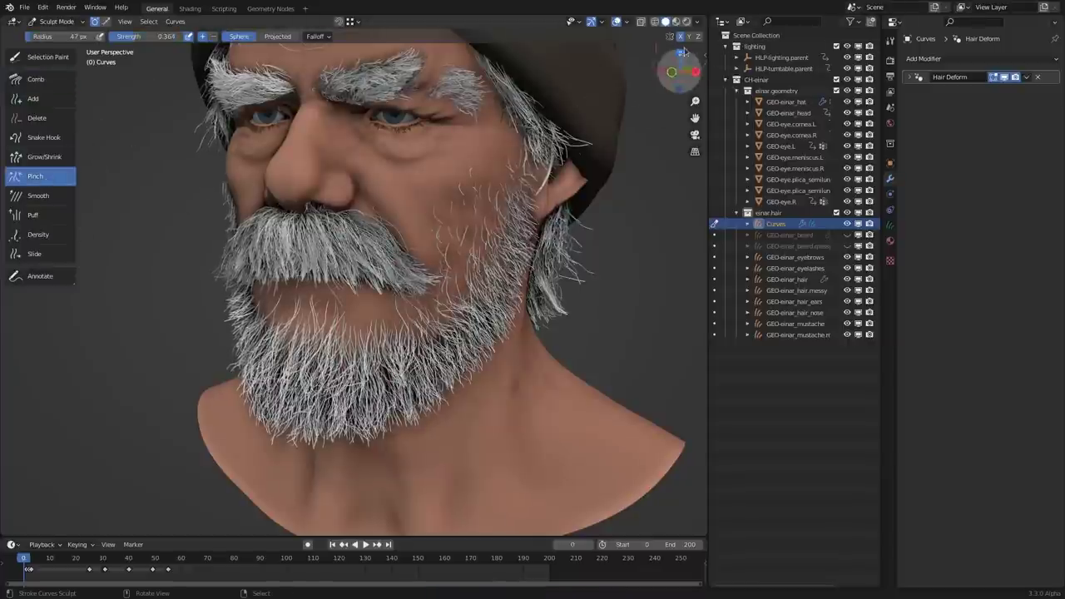
left_click_drag(683, 51, 657, 55)
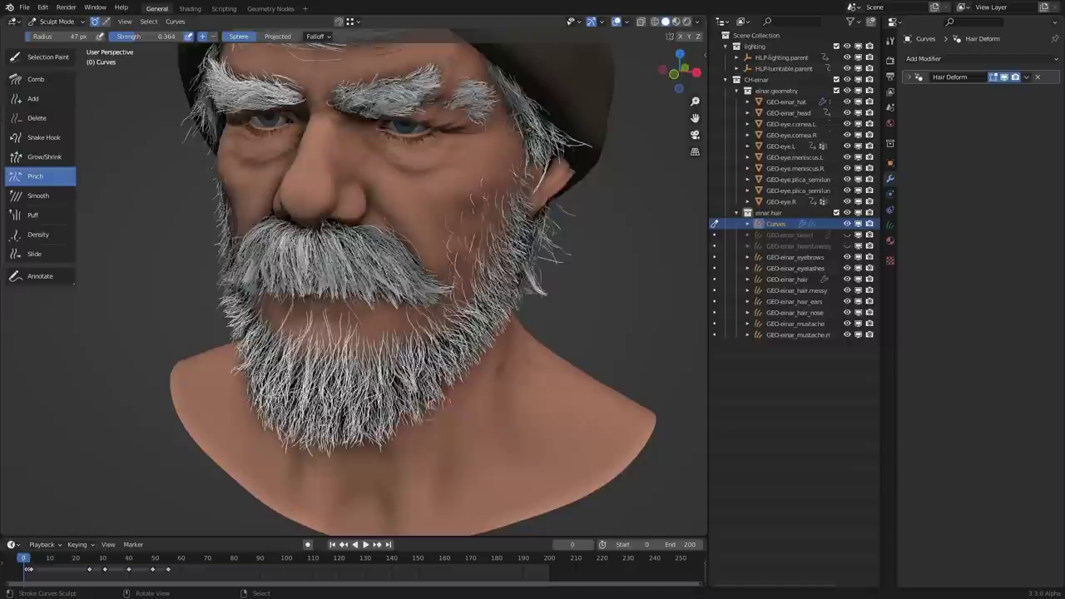
key("f")
left_click(424, 446)
left_click_drag(391, 428, 359, 416)
middle_click_drag(345, 420, 426, 423)
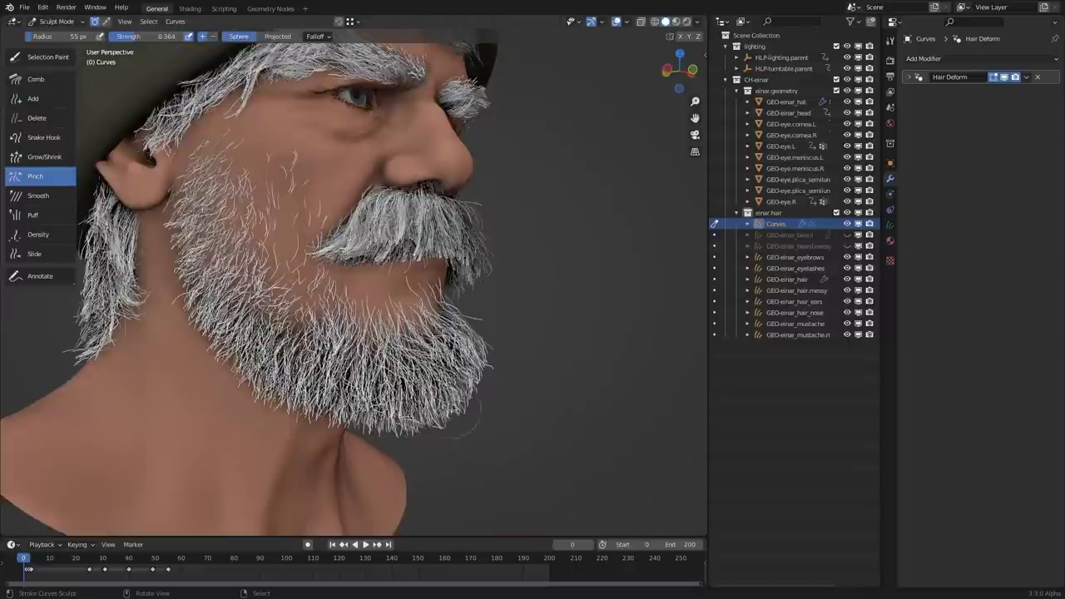
middle_click_drag(358, 374, 416, 384)
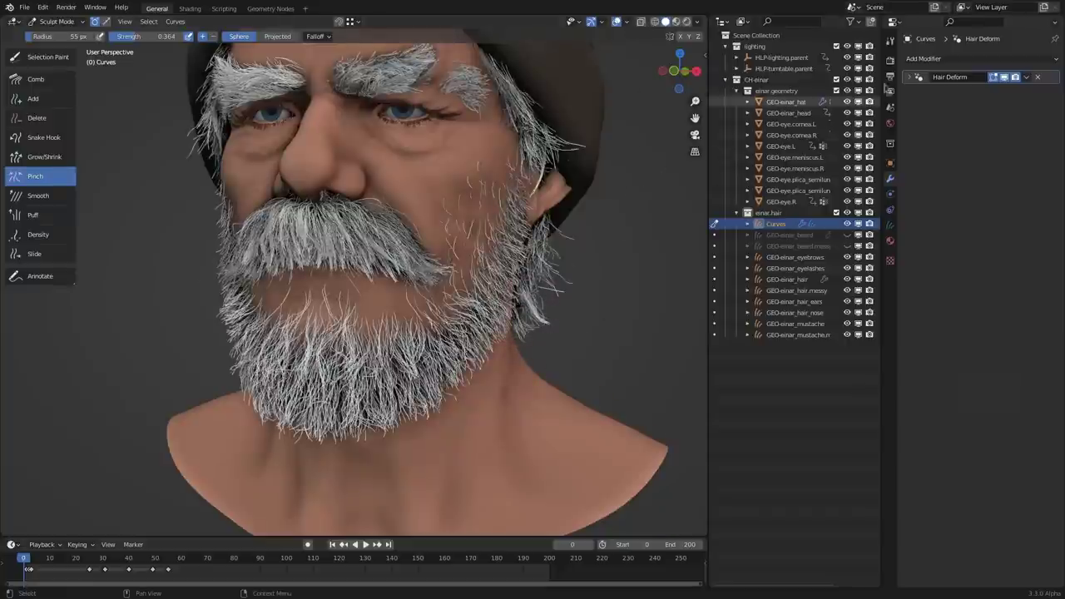
mouse_move(524, 313)
middle_mouse_down()
mouse_move(349, 250)
mouse_move(125, 195)
middle_mouse_up()
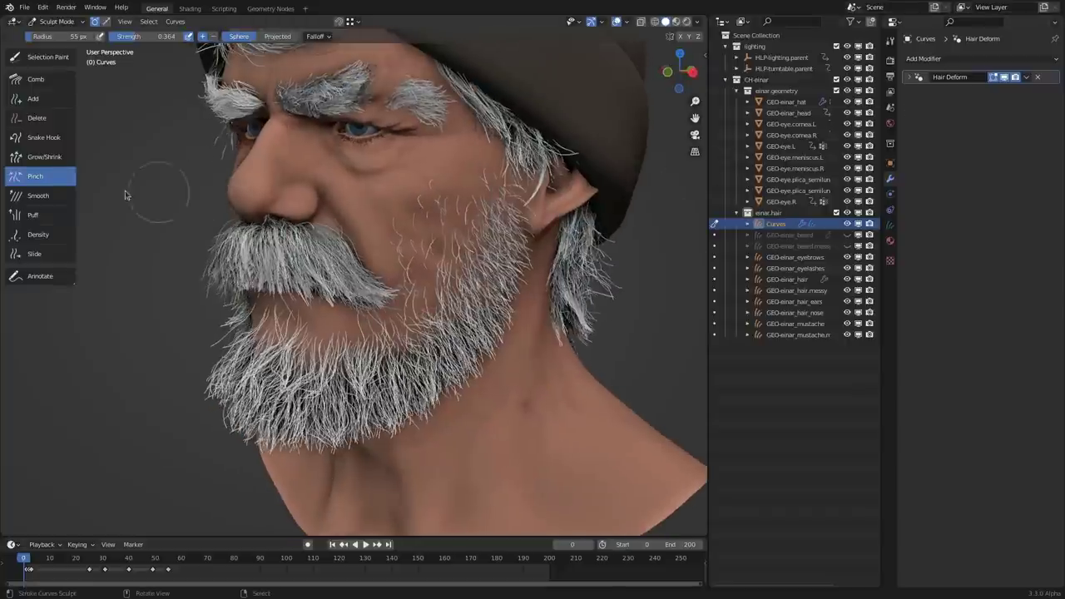
Switch to the Density brush, set the minimum distance to 0.00073 m, and add hairs from the cheek down to the chin
left_click(53, 239)
middle_click_drag(440, 321, 362, 325)
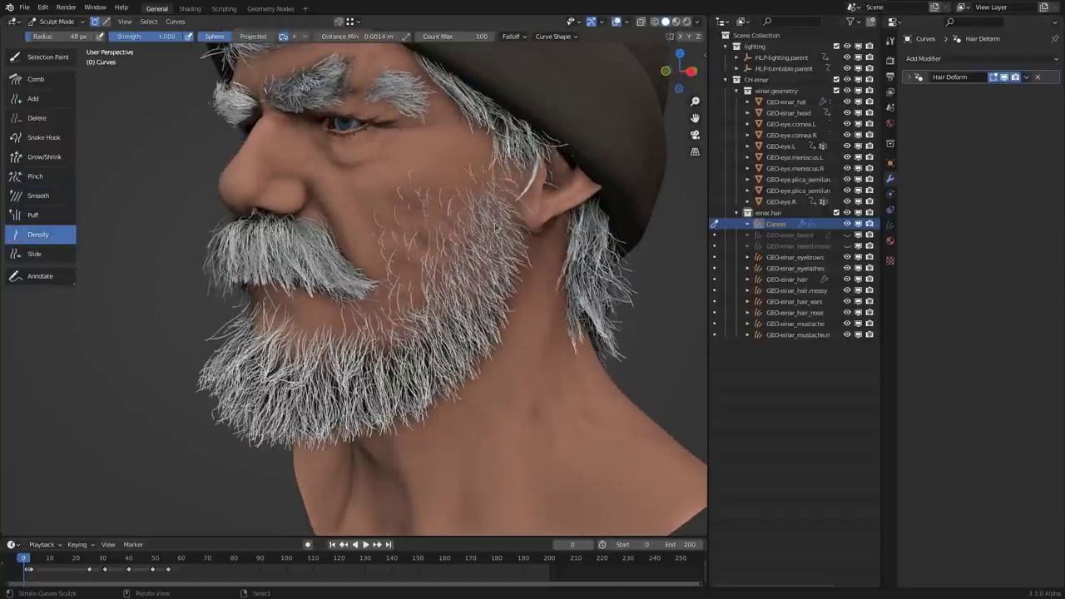
middle_click_drag(467, 245, 469, 236)
middle_click_drag(459, 280, 471, 274)
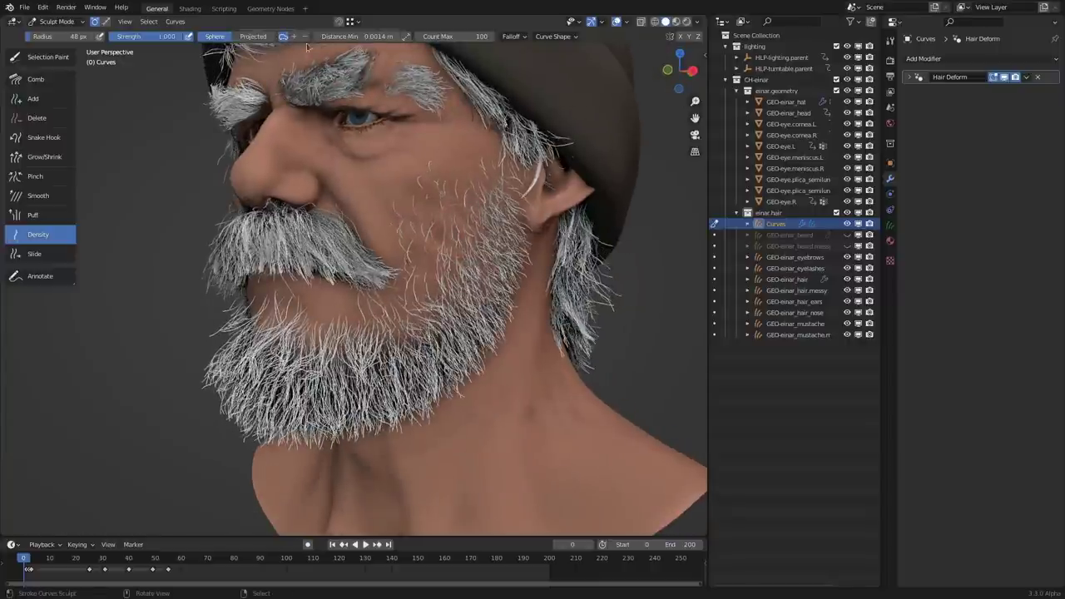
key("r")
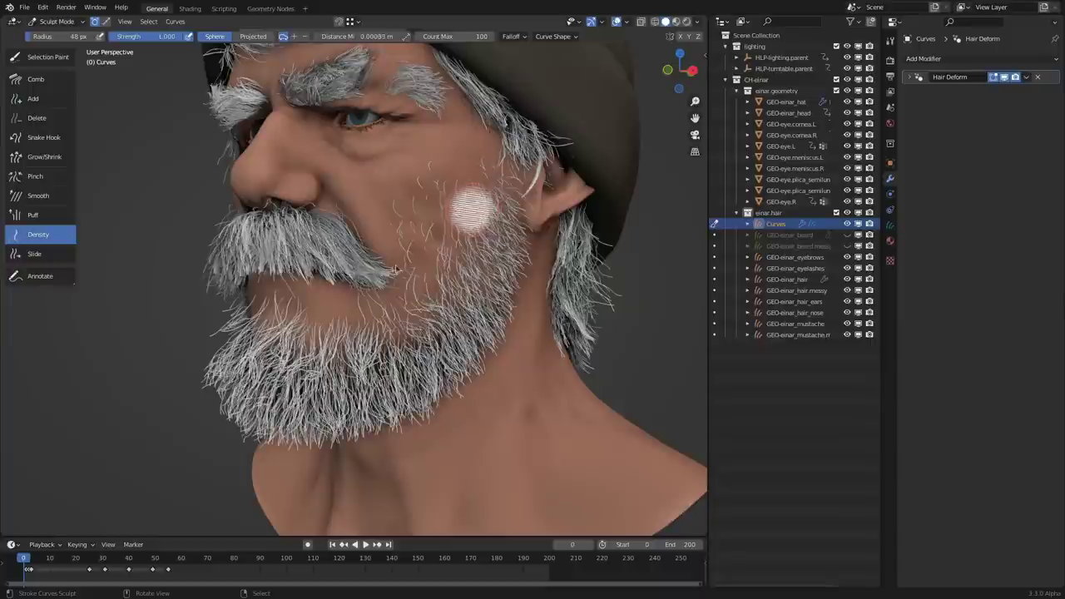
left_click(371, 290)
middle_click_drag(470, 213, 457, 216)
mouse_move(468, 235)
left_mouse_down()
mouse_move(480, 313)
mouse_move(372, 376)
left_mouse_up()
middle_click_drag(372, 377, 440, 370)
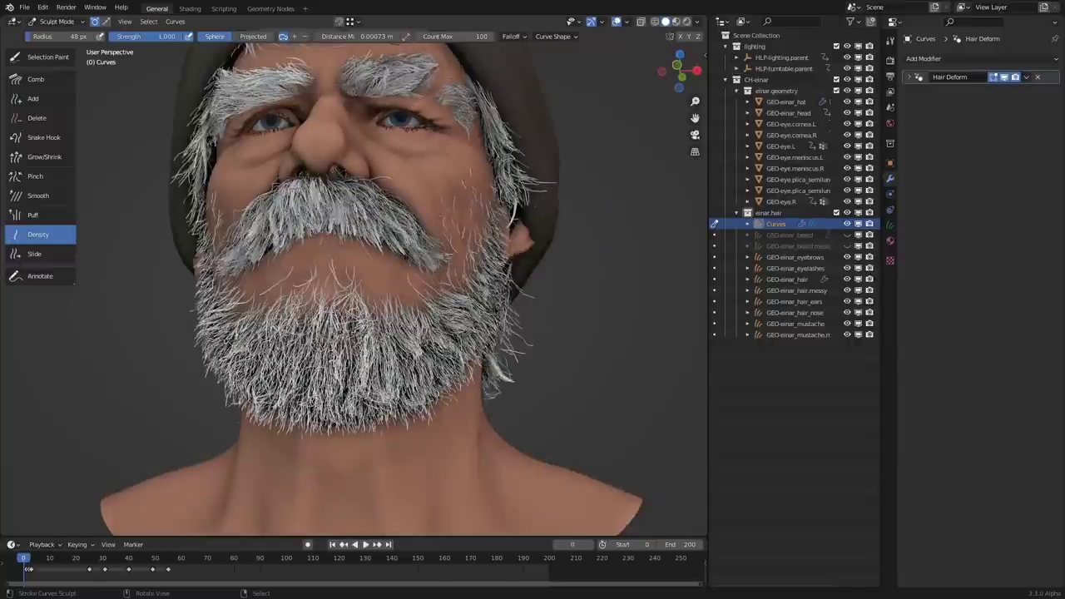
Set the Density radius to 57 px and fill in more hairs across the chin, jaw and sideburns on both sides of the face
middle_click_drag(352, 332, 433, 336)
key("f")
left_click(440, 336)
mouse_move(366, 358)
left_mouse_down()
mouse_move(296, 364)
mouse_move(234, 331)
left_mouse_up()
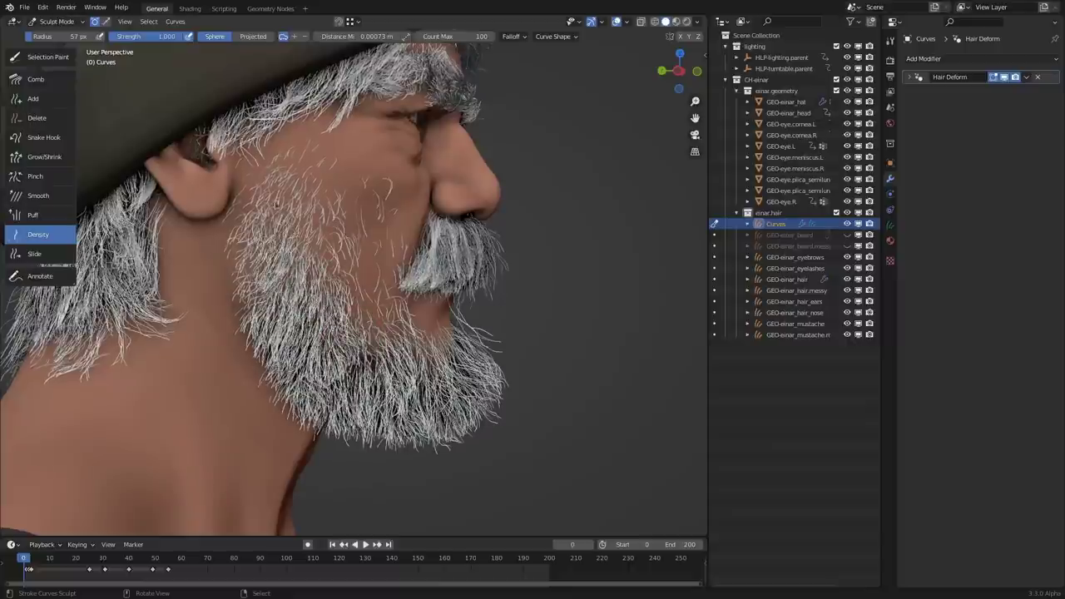
left_click_drag(275, 203, 277, 183)
middle_click_drag(272, 137, 58, 174)
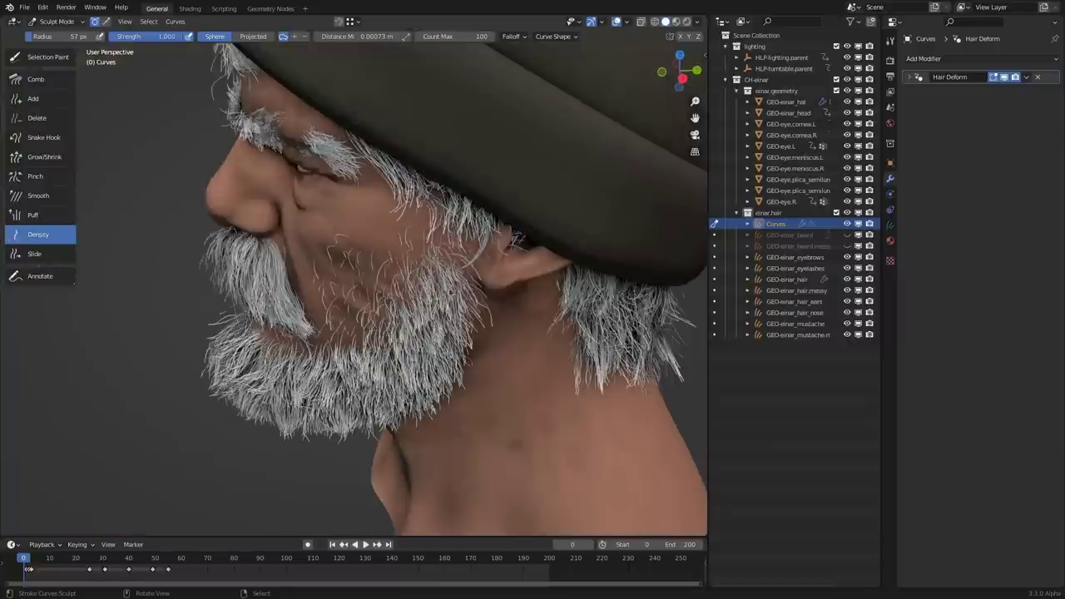
left_click_drag(331, 395, 454, 268)
middle_click_drag(439, 358, 454, 345)
middle_click_drag(373, 326, 395, 316)
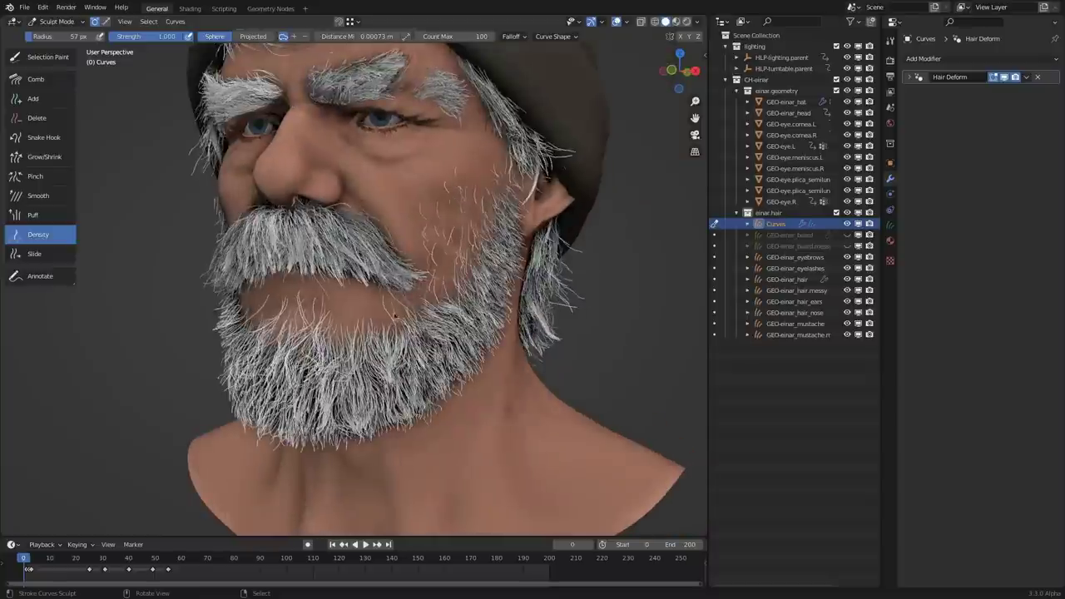
middle_click_drag(404, 360, 423, 331, "shift")
scroll(431, 332, "up", 1)
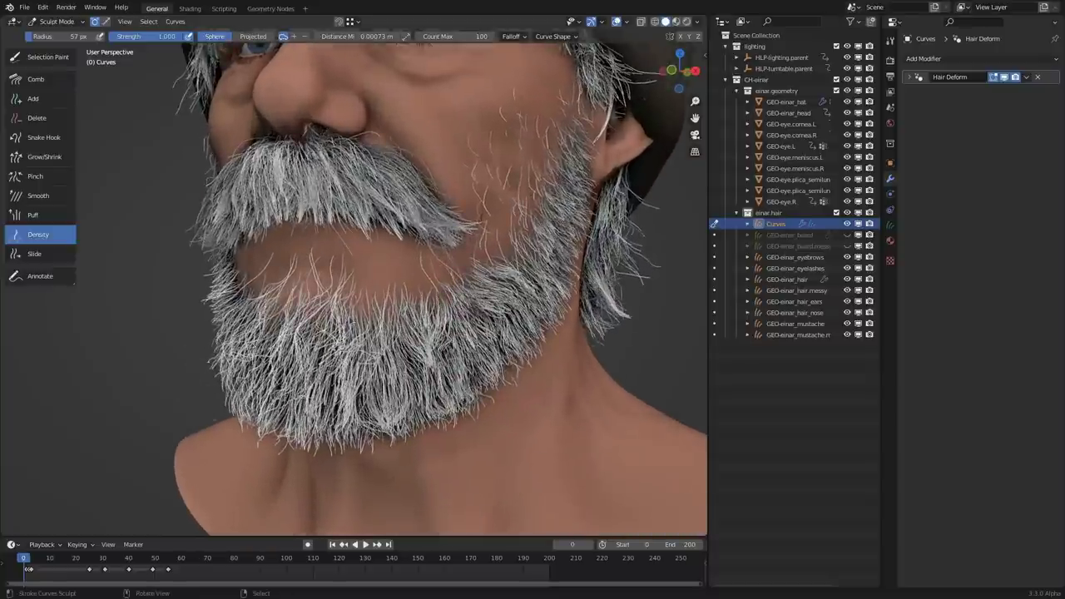
middle_click_drag(276, 434, 240, 449)
middle_click_drag(491, 291, 539, 293)
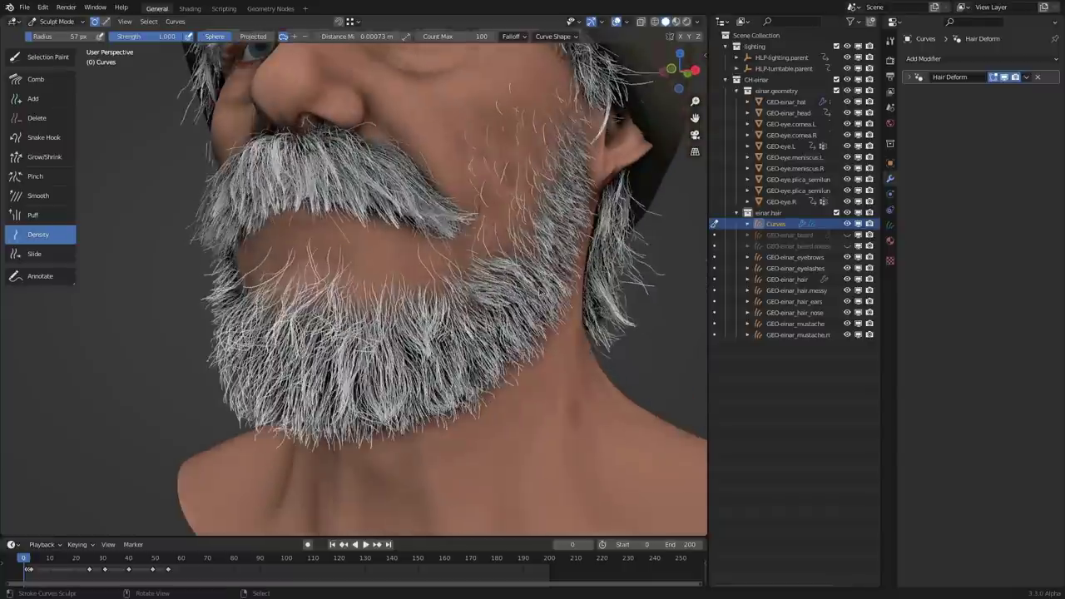
Switch the beard curves to Object Mode and back to Sculpt Mode
key("ctrl+Tab")
left_click(383, 307)
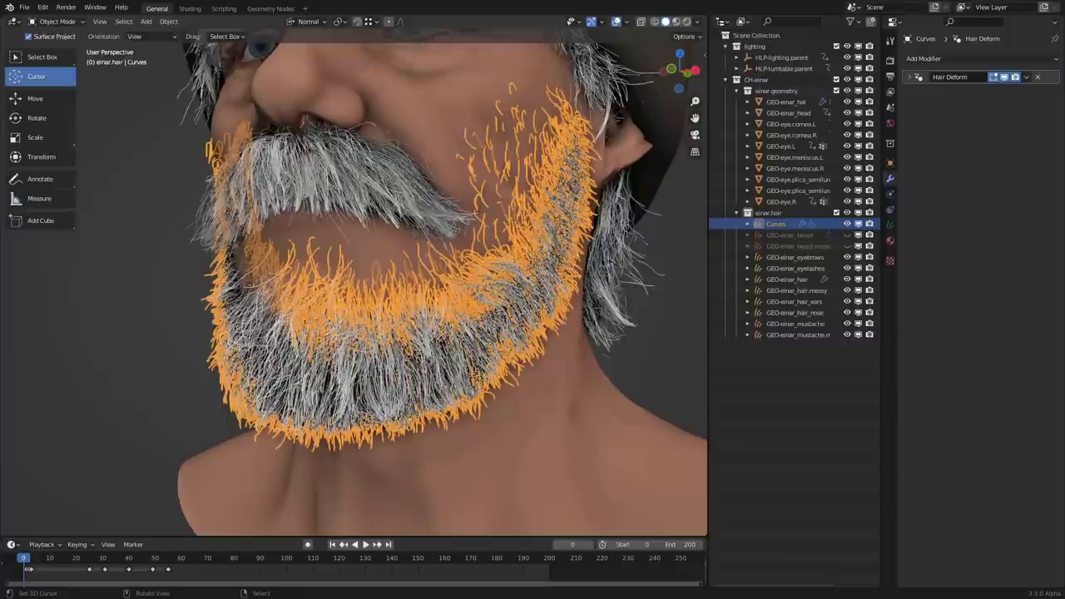
key("ctrl+Tab")
left_click(502, 305)
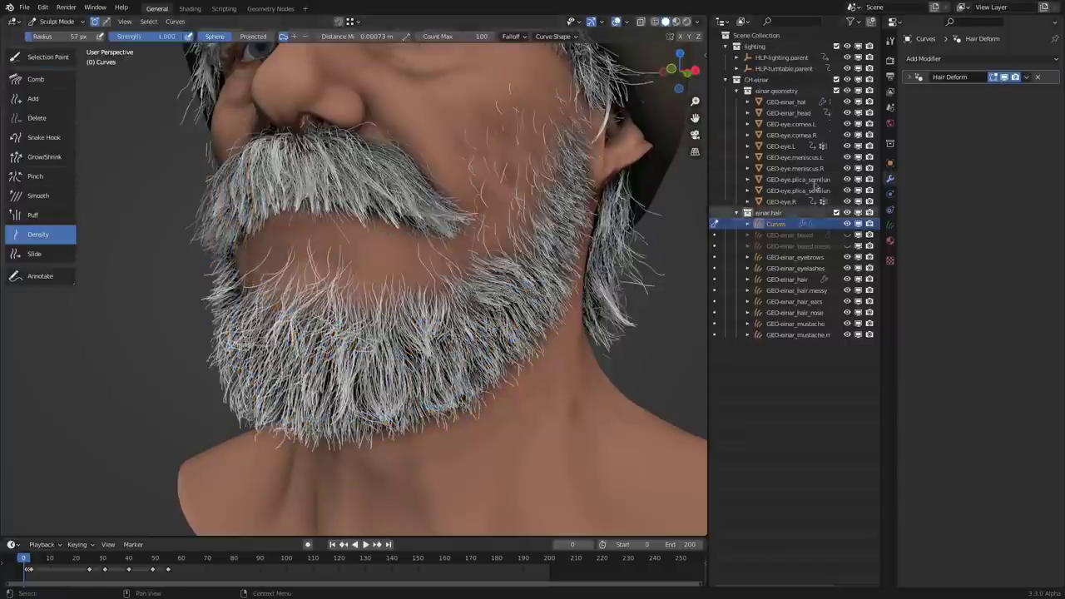
Add a Geometry Nodes modifier using the randomize_lengths group to the beard curves, with Min 0.2 and Max 0.95
left_click(924, 58)
left_click(940, 92)
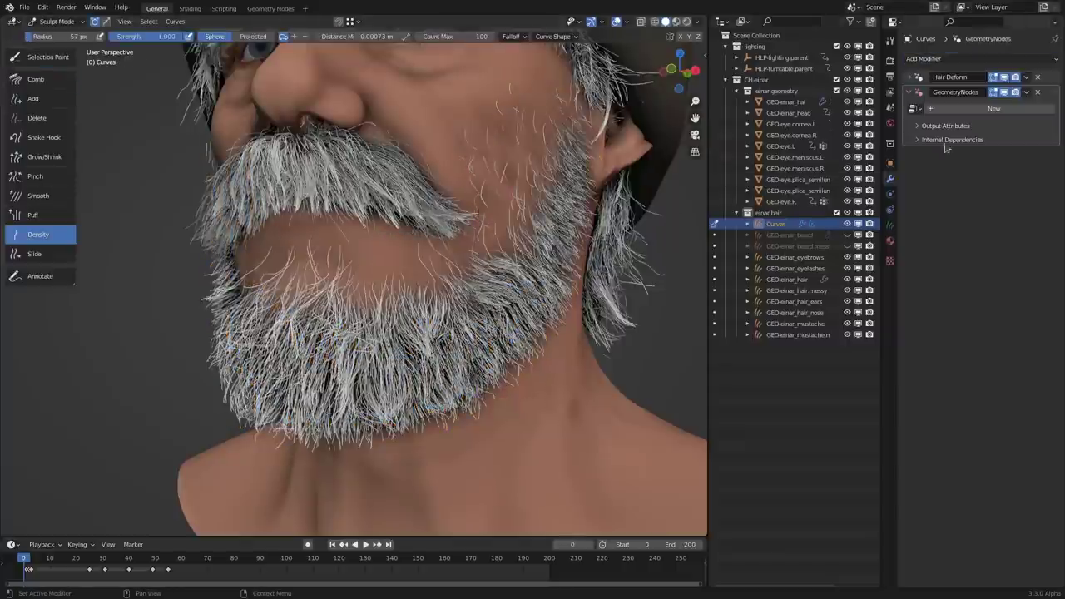
left_click(916, 108)
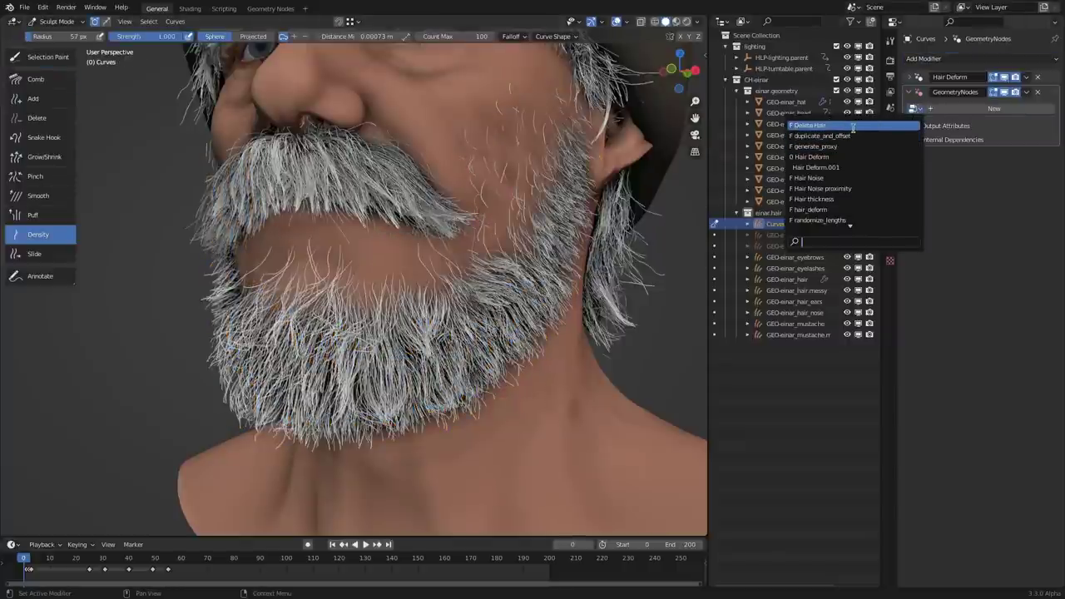
left_click(849, 220)
left_click(1005, 122)
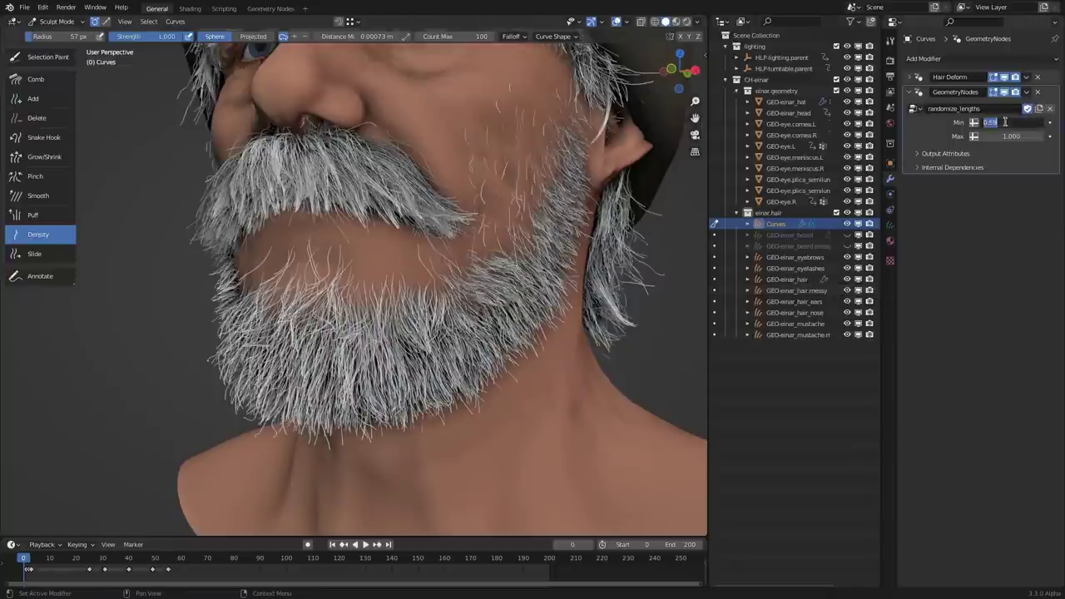
type(".2")
key("Return")
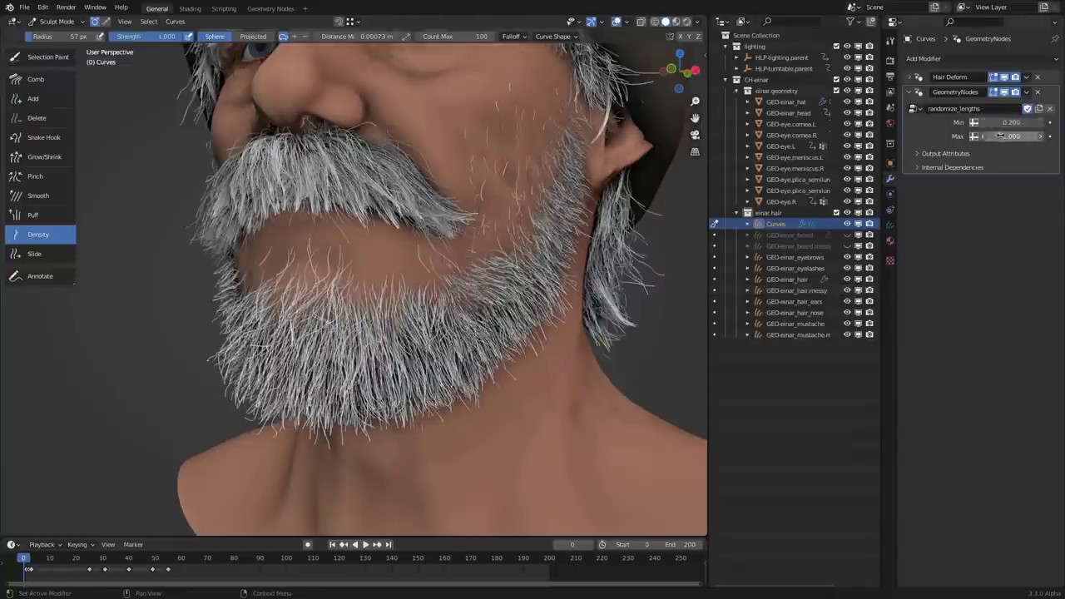
left_click_drag(1009, 135, 994, 136)
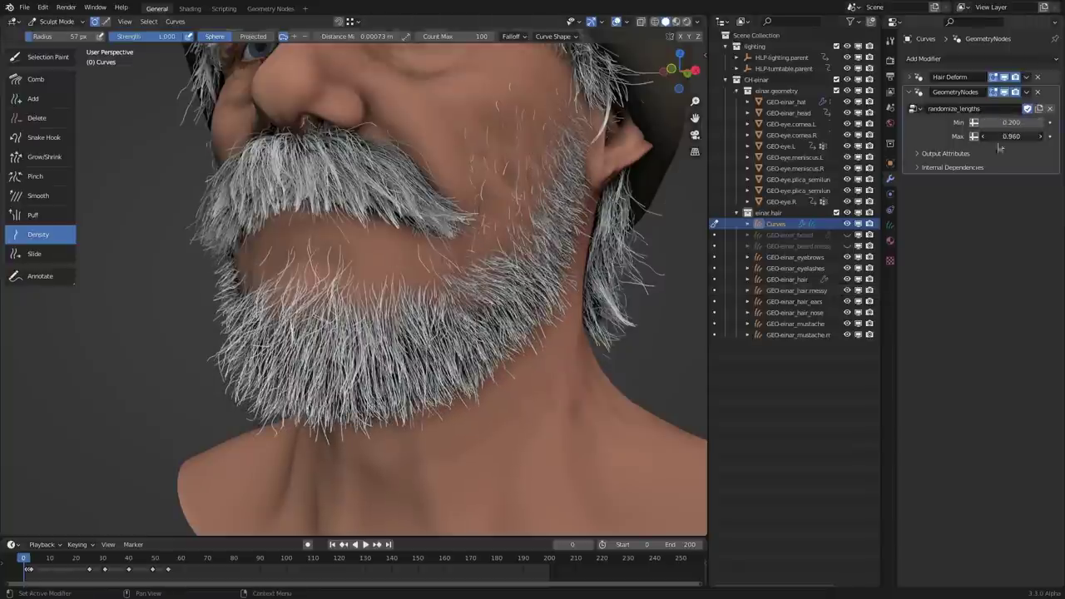
Toggle the randomize_lengths modifier's viewport display off and on repeatedly to compare the beard with and without it
left_click(1005, 94)
left_click(1005, 94)
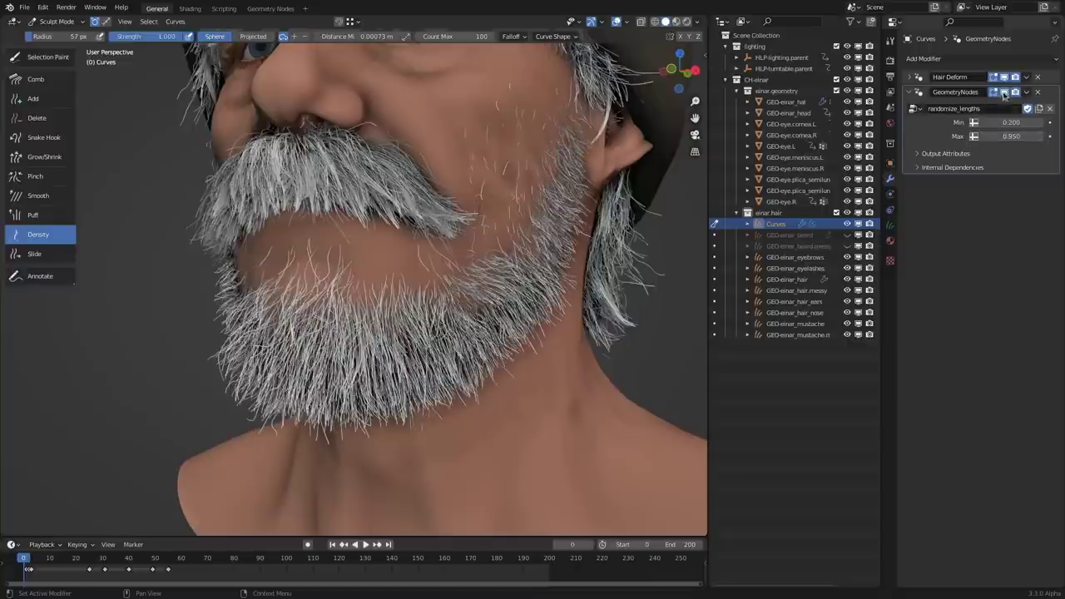
left_click(1004, 94)
left_click(1005, 94)
left_click(1005, 94)
left_click(1005, 94)
left_click(1005, 94)
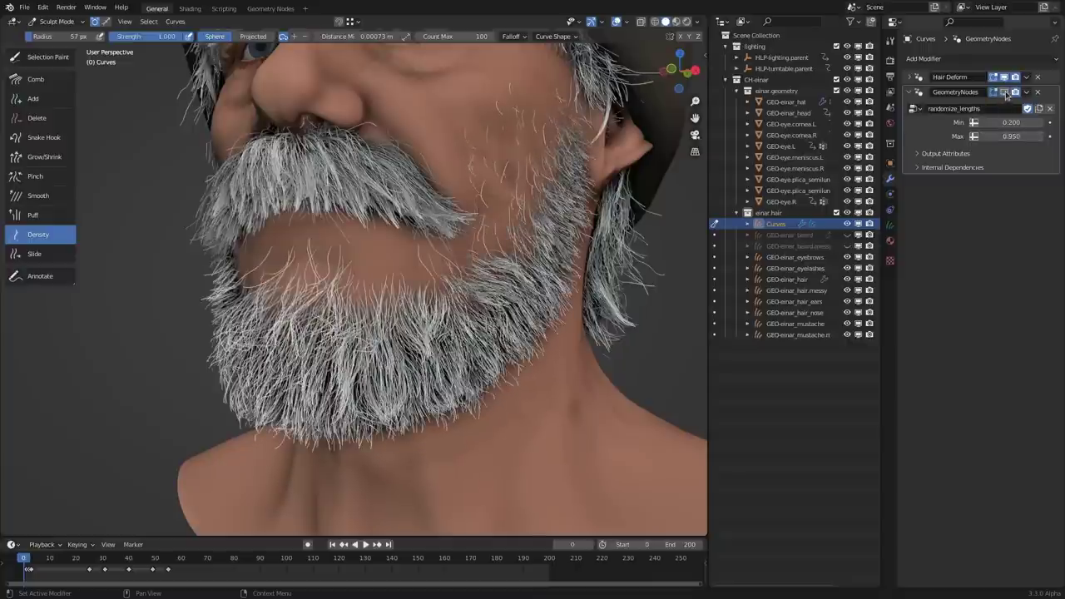
left_click(1005, 94)
left_click(1005, 94)
left_click(1005, 94)
Set the randomize_lengths Min to 0.756 and apply the modifier to the beard curves
middle_click_drag(533, 300, 474, 295)
left_click_drag(1002, 123, 1031, 123)
left_click(1005, 122)
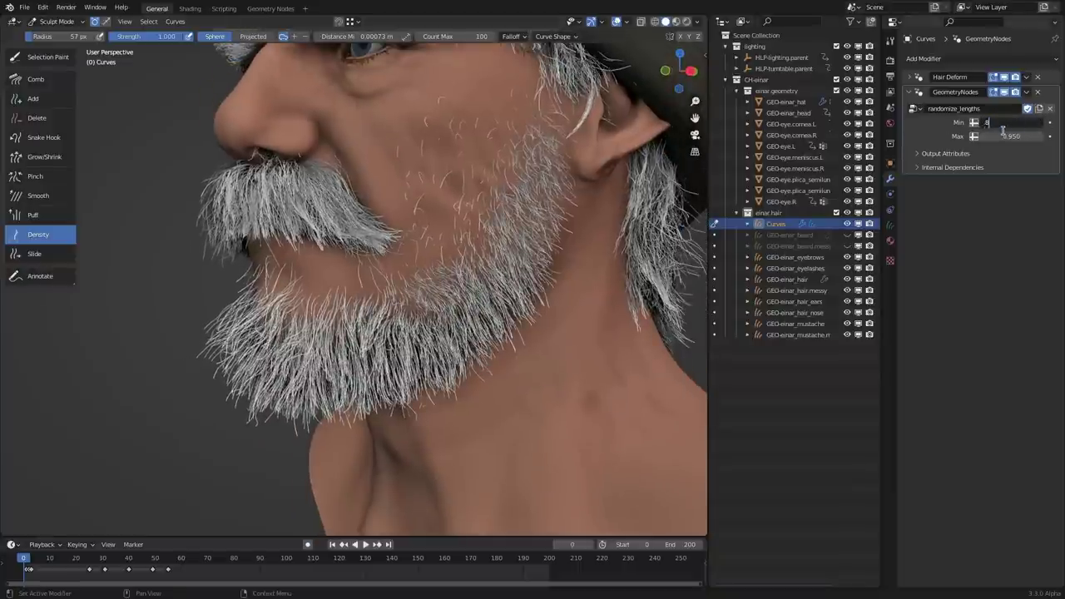
key("Return")
middle_click_drag(514, 280, 545, 280)
left_click_drag(1011, 123, 985, 123)
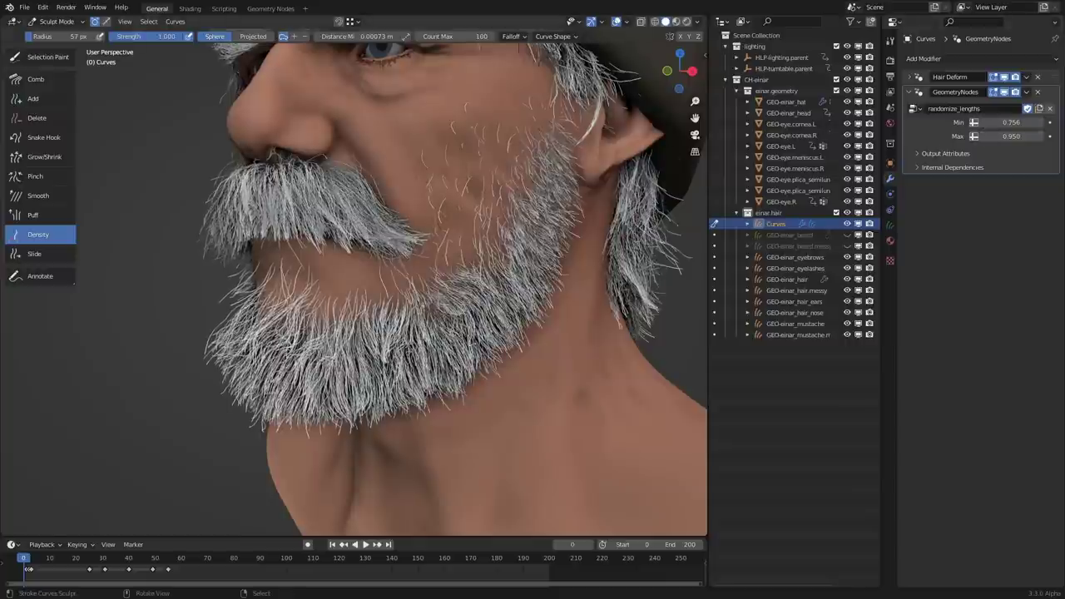
middle_click_drag(532, 280, 553, 280)
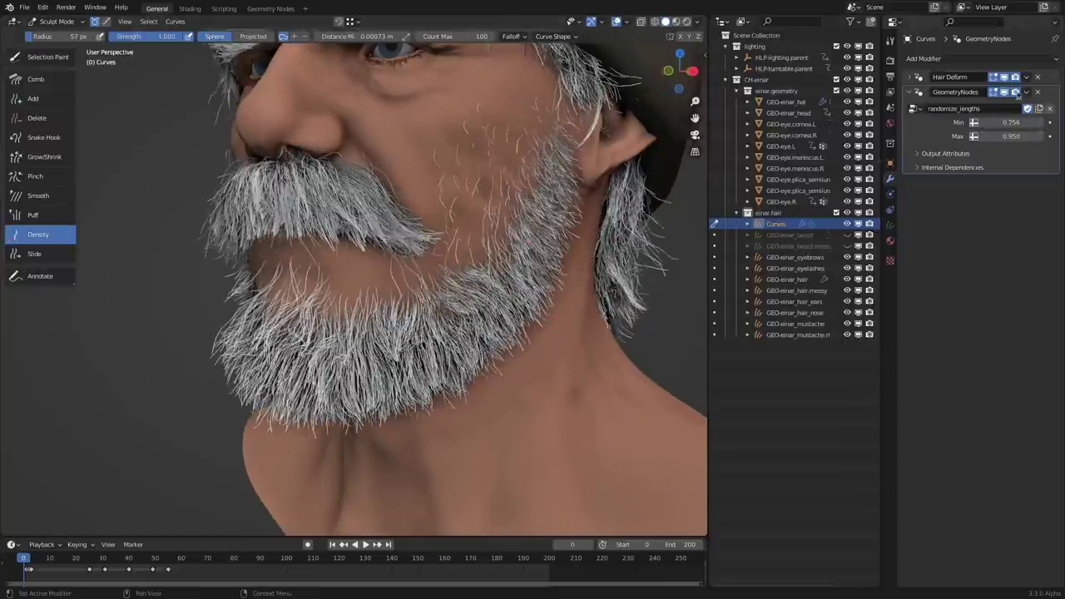
left_click(1025, 92)
left_click(1002, 108)
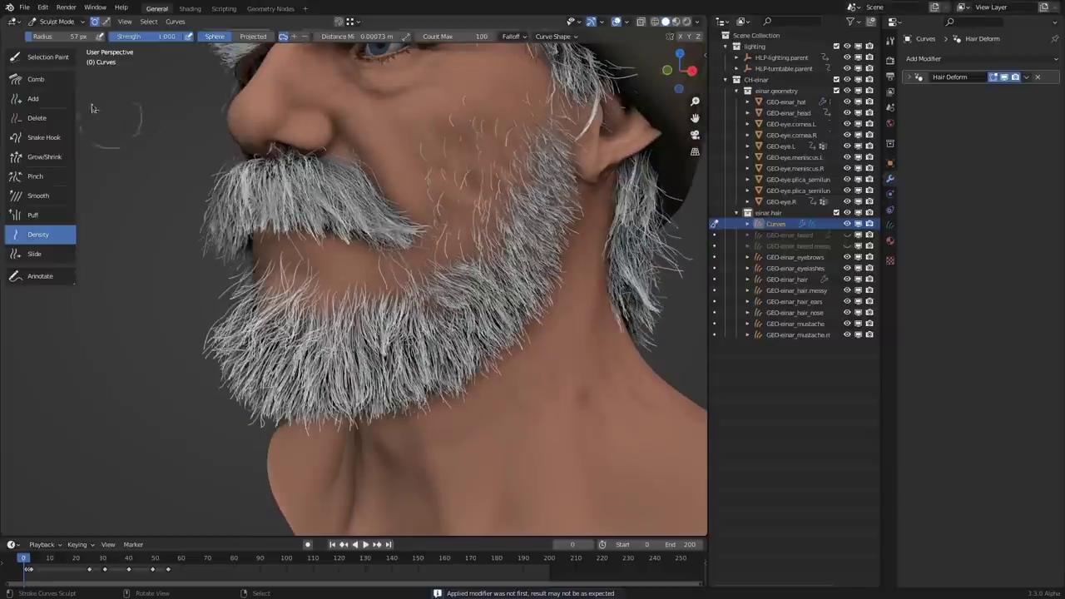
Switch to the Grow/Shrink brush, set its radius to 170 px, and lengthen the hairs along the chin
left_click(44, 155)
key("ctrl+Tab")
key("Escape")
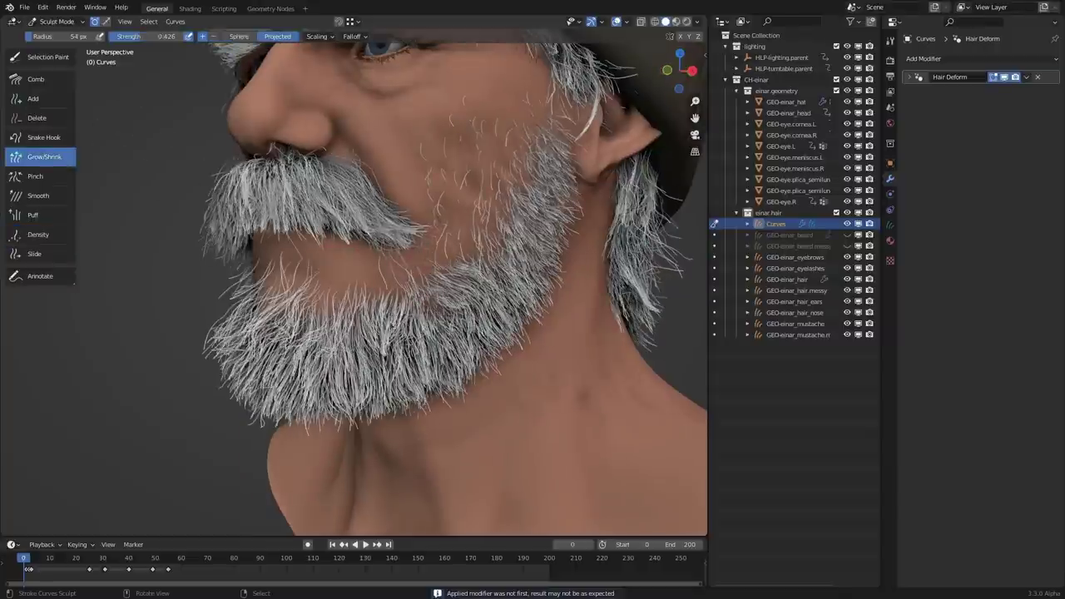
key("f")
mouse_move(425, 324)
middle_mouse_down()
mouse_move(384, 349)
mouse_move(417, 358)
mouse_move(406, 373)
middle_mouse_up()
left_click(422, 349)
key("f")
left_click(441, 411)
middle_click_drag(333, 413, 339, 435)
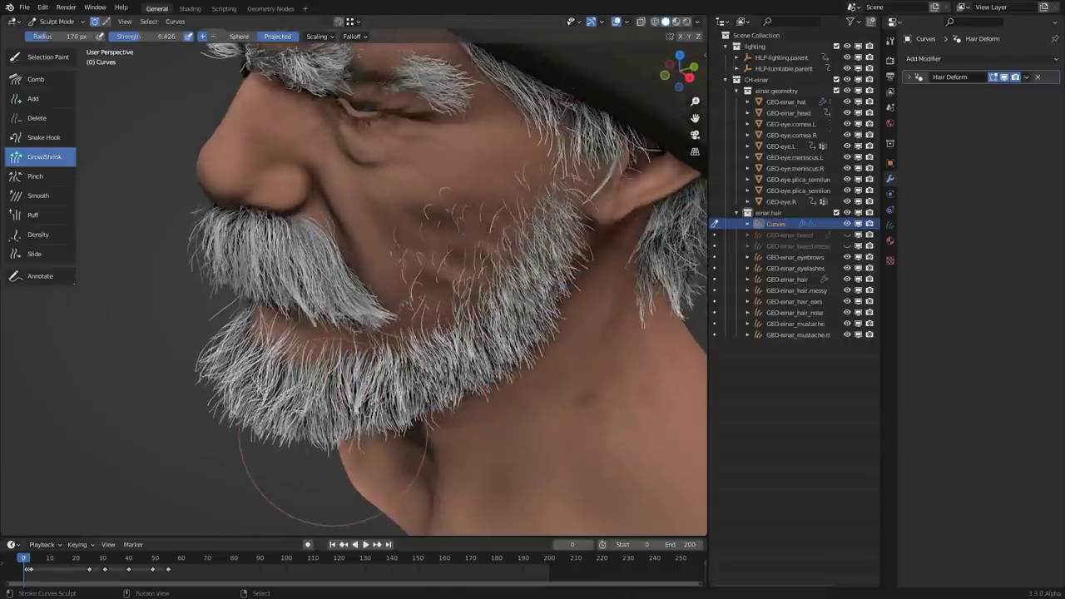
left_click_drag(352, 426, 254, 396)
Switch to the Pinch brush with a 52 px radius and pinch the chin hairs into clumps from both sides
middle_click_drag(374, 358, 491, 341)
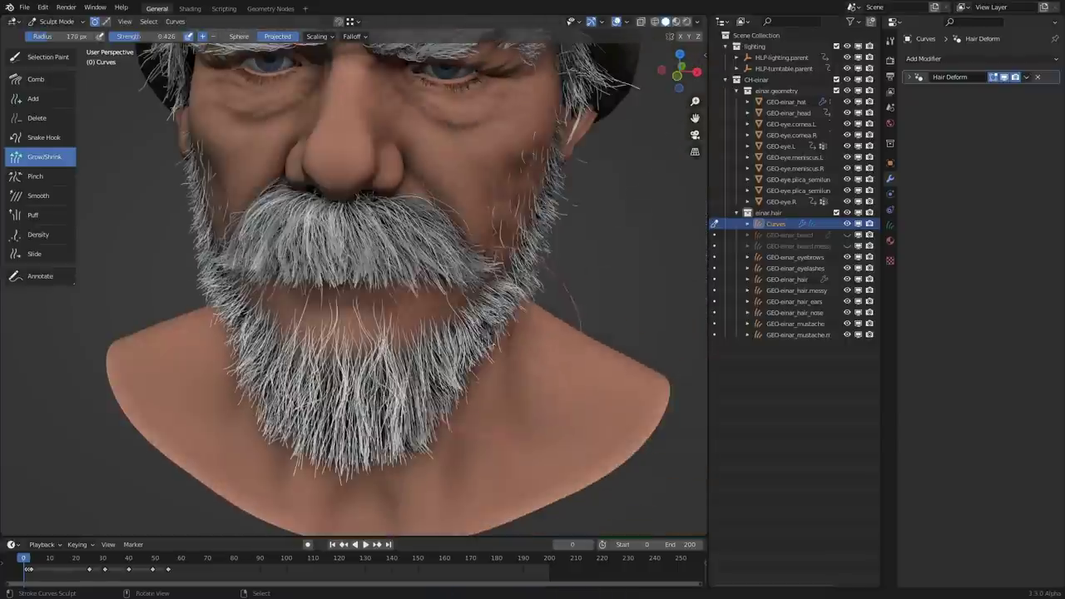
middle_click_drag(374, 341, 484, 310)
left_click(34, 176)
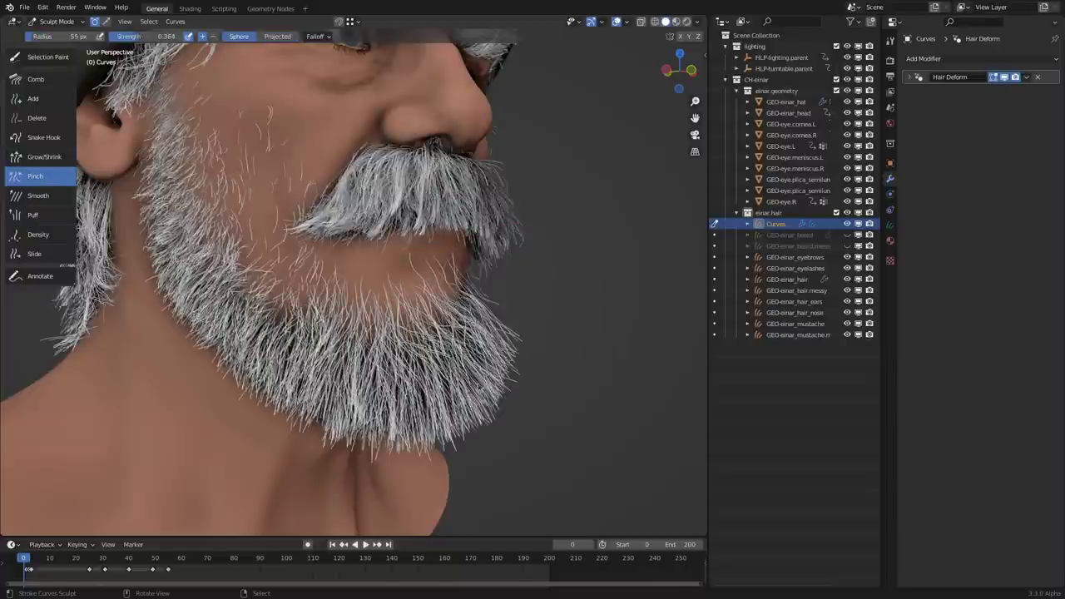
middle_click_drag(466, 389, 541, 388)
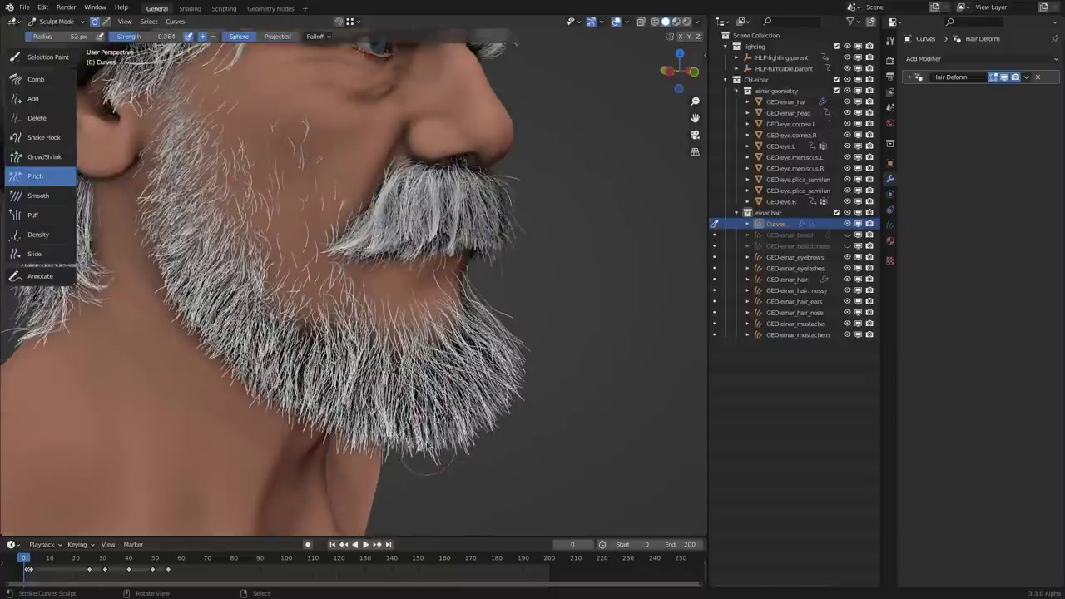
mouse_move(524, 370)
middle_mouse_down()
mouse_move(287, 420)
mouse_move(374, 417)
middle_mouse_up()
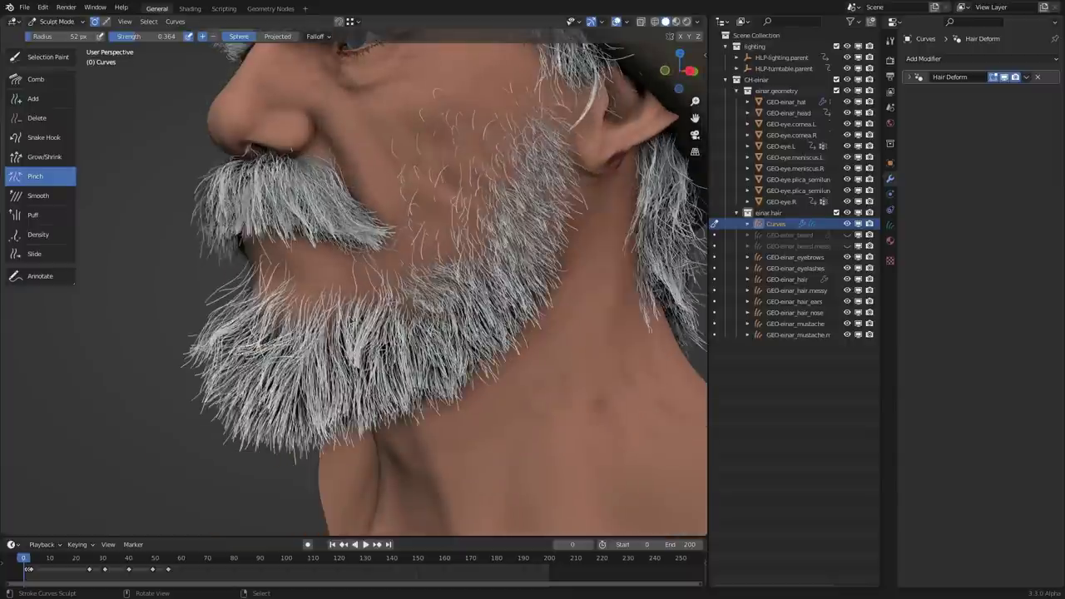
middle_click_drag(382, 248, 313, 234)
Switch to the Comb brush, set its radius to 204 px, and comb the chin and jaw beard into shape
left_click(37, 82)
key("f")
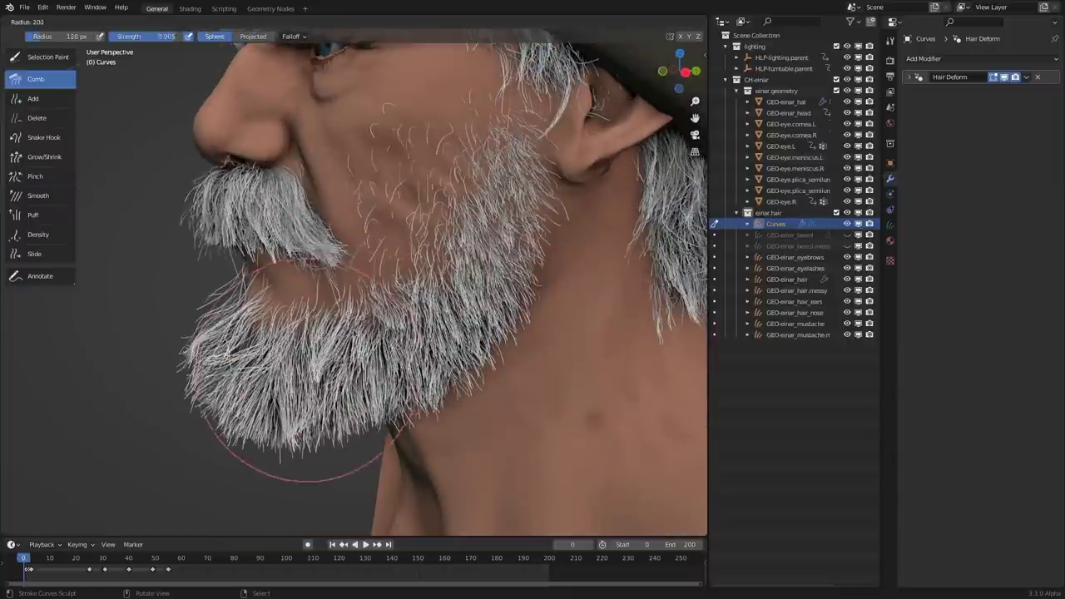
left_click(474, 303)
middle_click_drag(416, 309, 341, 314)
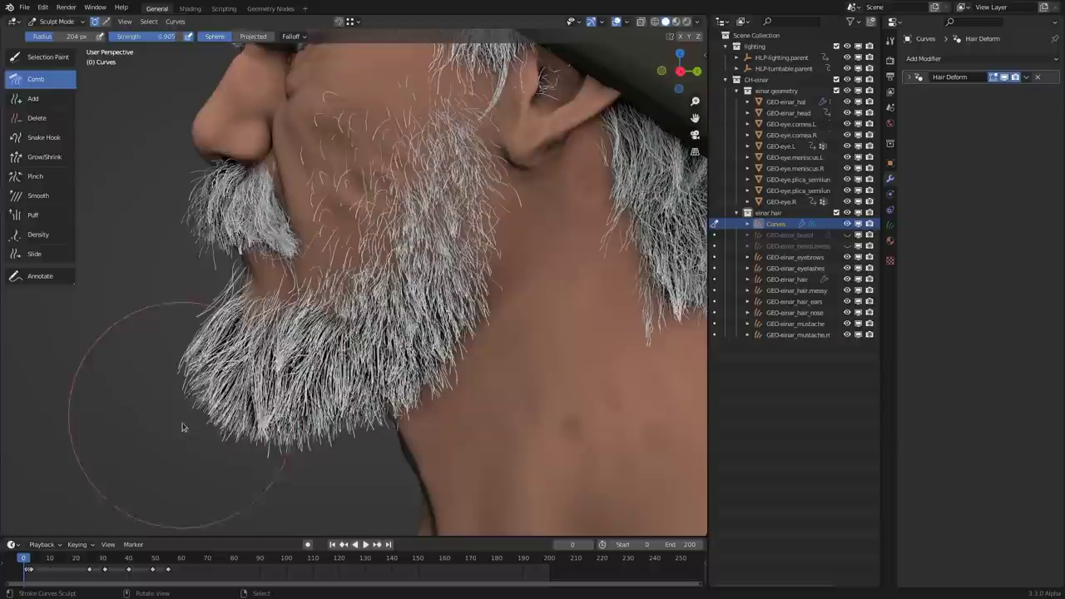
mouse_move(181, 427)
middle_mouse_down()
mouse_move(528, 341)
mouse_move(510, 361)
middle_mouse_up()
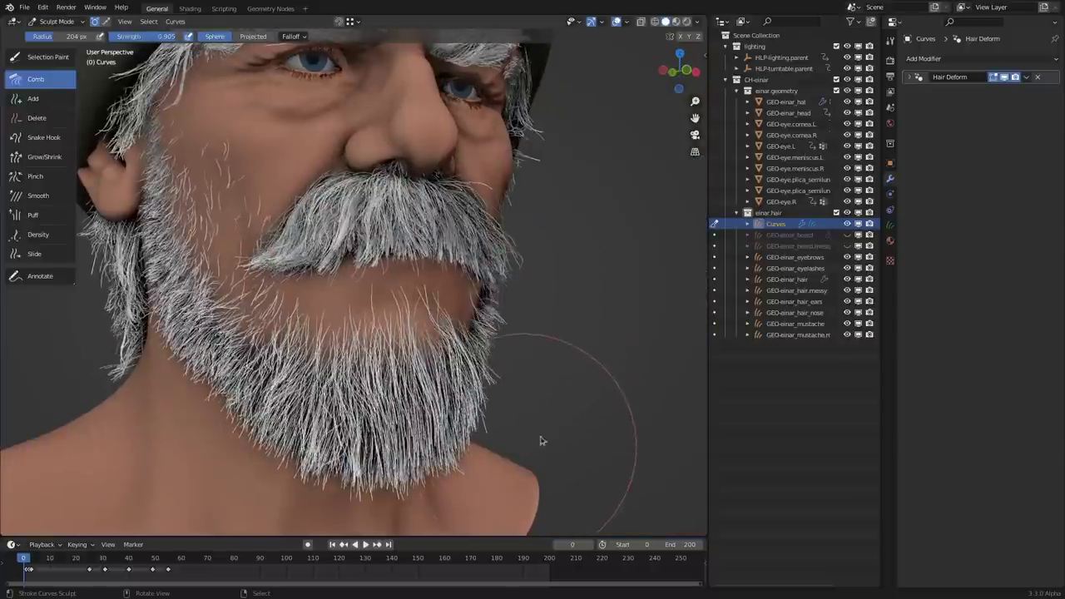
mouse_move(260, 479)
middle_mouse_down()
mouse_move(399, 449)
mouse_move(549, 399)
middle_mouse_up()
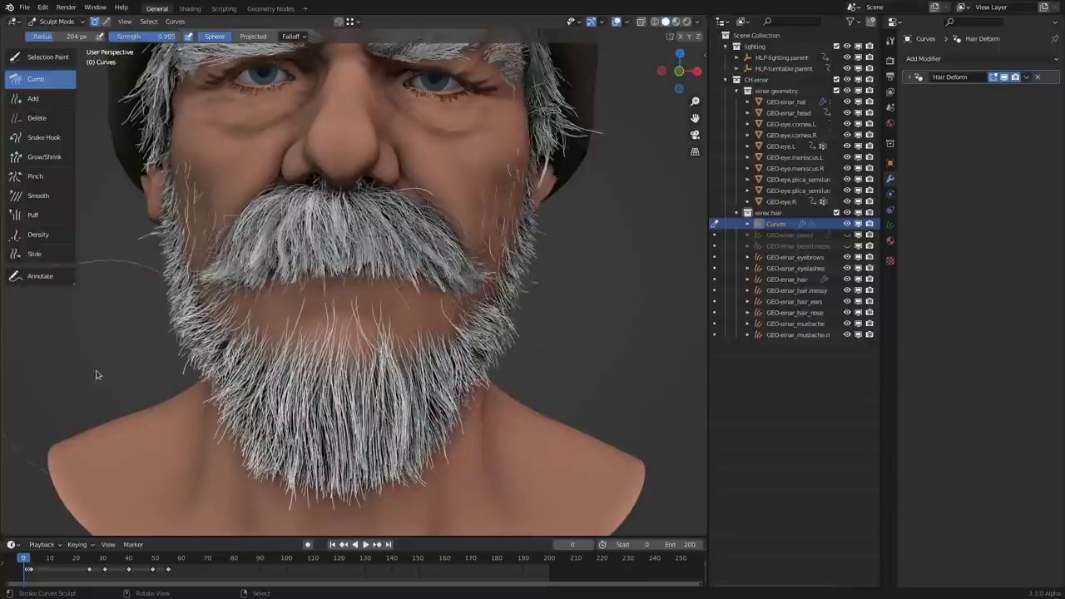
middle_click_drag(429, 381, 471, 331)
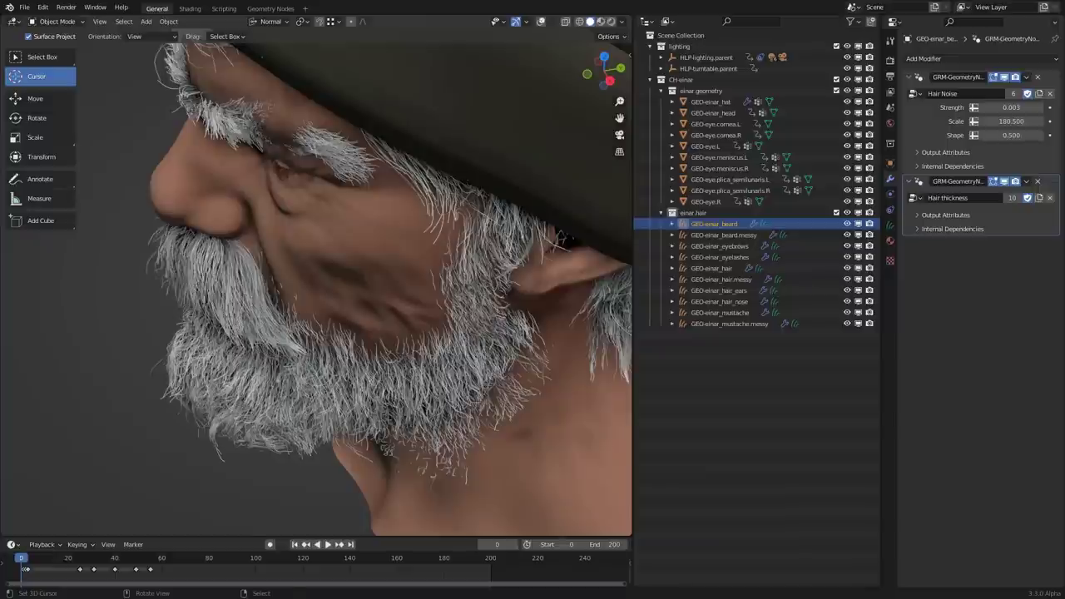
Examine the finished Einar head's beard and mustache from the front and both sides
middle_click_drag(499, 375, 545, 315)
scroll(463, 267, "down", 3)
middle_click_drag(380, 342, 316, 226)
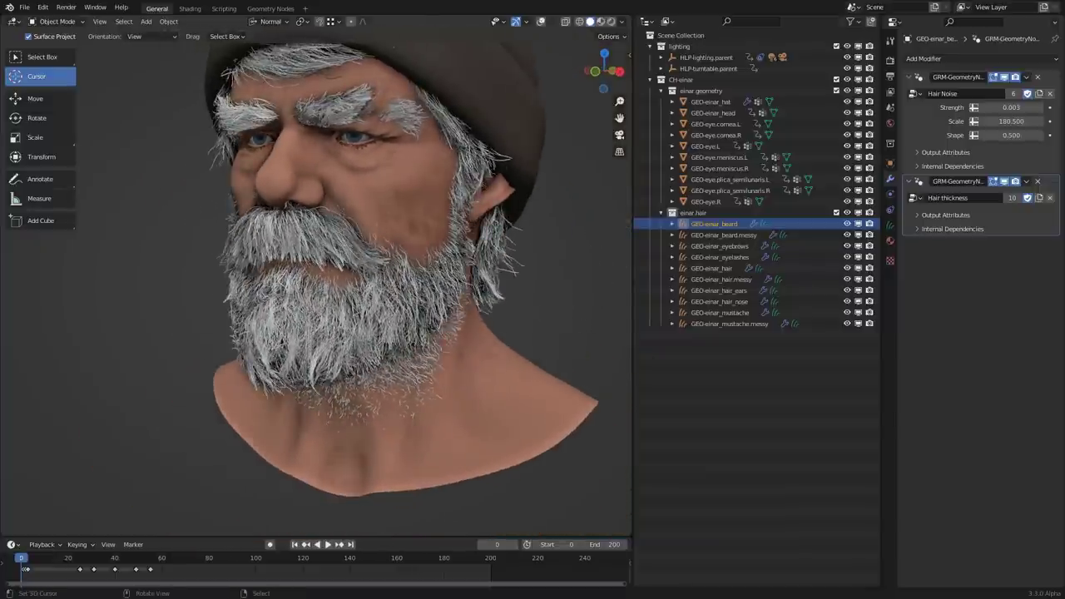
middle_click_drag(403, 270, 354, 307)
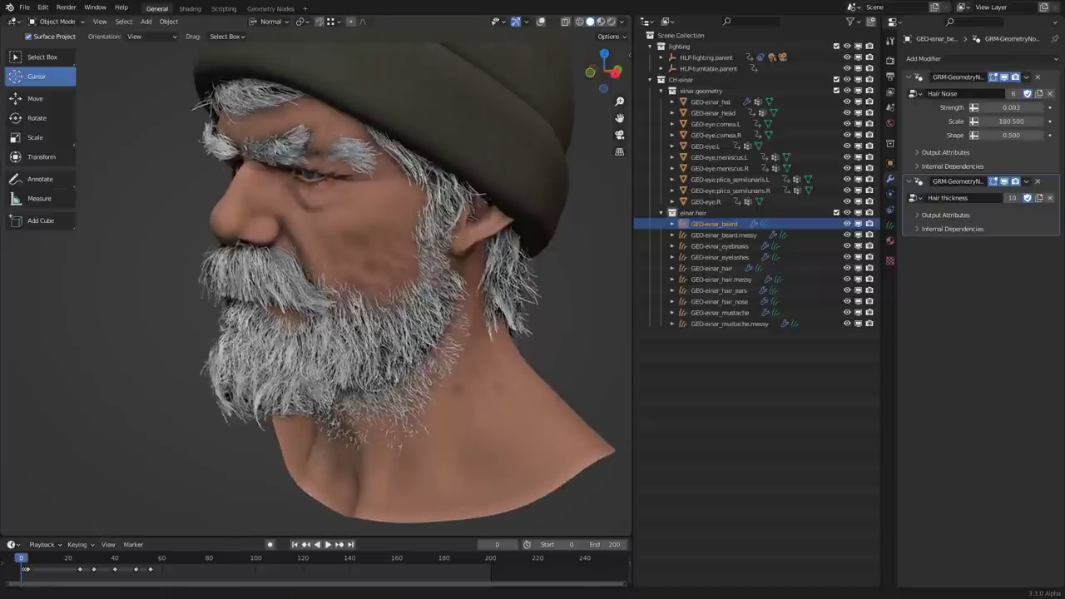
middle_click_drag(266, 230, 258, 230)
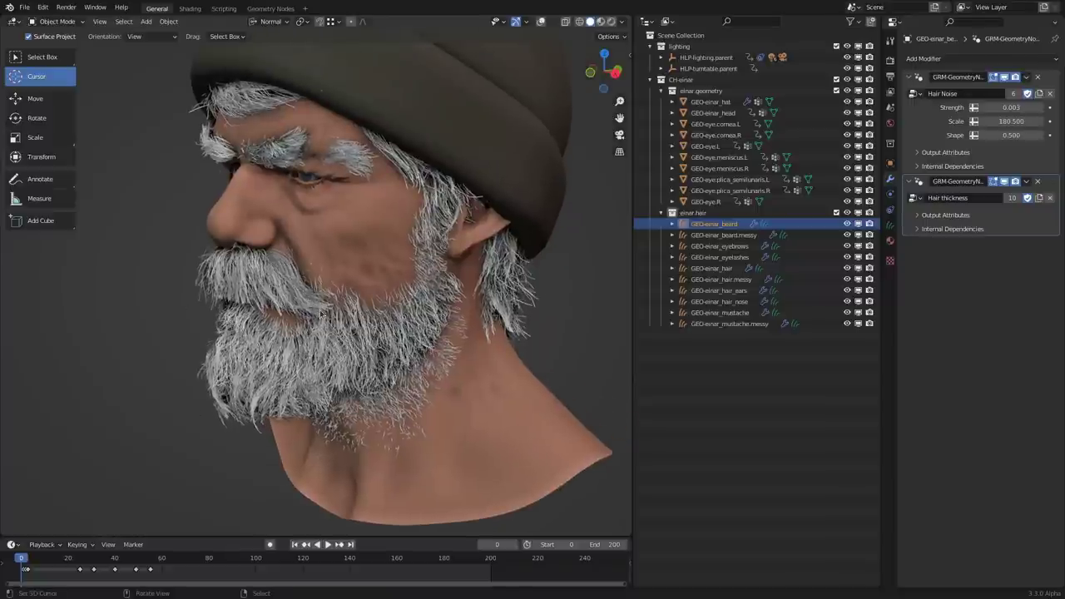
middle_click_drag(258, 231, 549, 286)
middle_click_drag(453, 320, 233, 364)
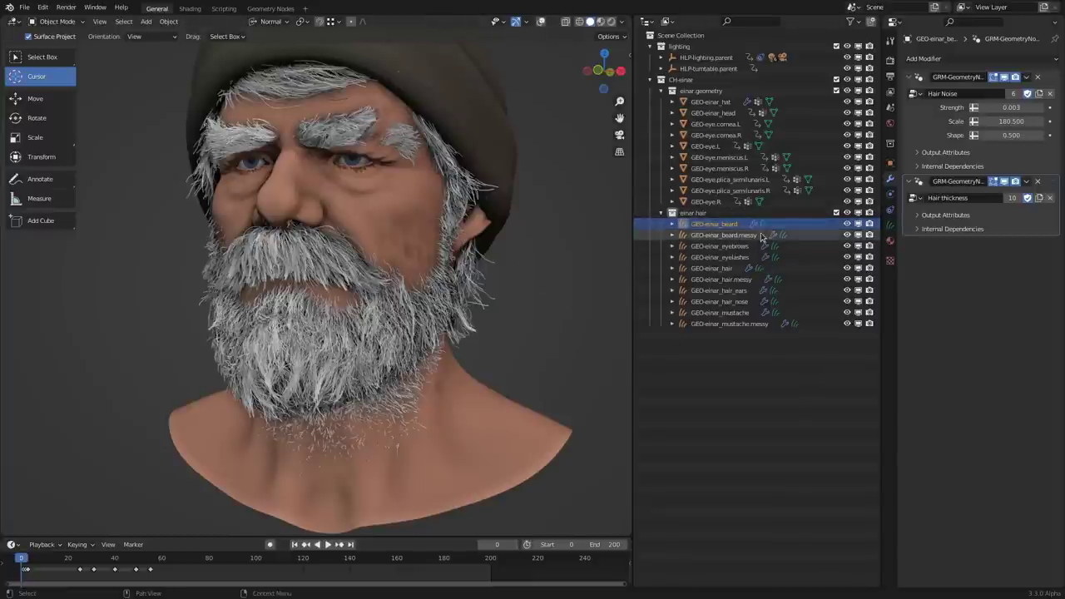
Turn on the viewport overlays and select GEO-einar_beard.messy and GEO-einar_beard in turn to compare their hairs and modifiers
left_click(729, 236)
middle_click_drag(498, 291, 473, 279)
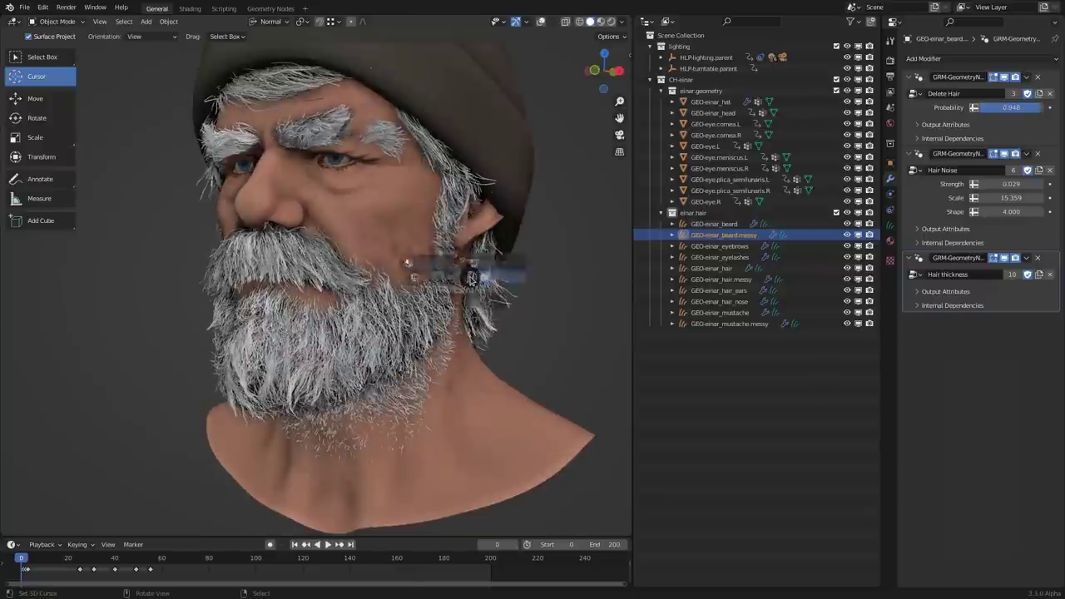
key("z")
left_click(470, 213)
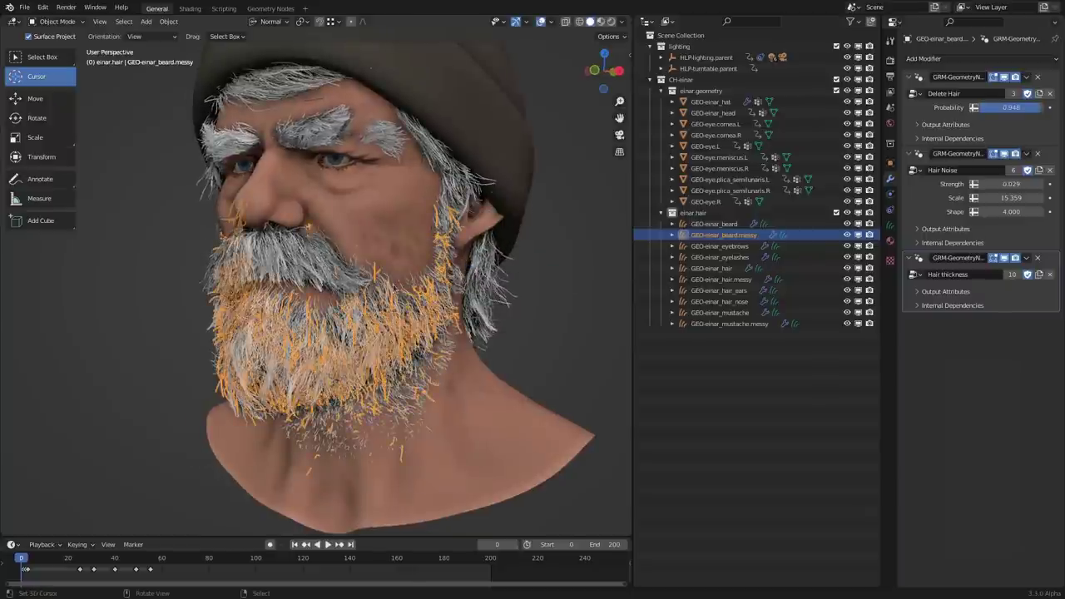
scroll(333, 282, "up", 3)
left_click(723, 224)
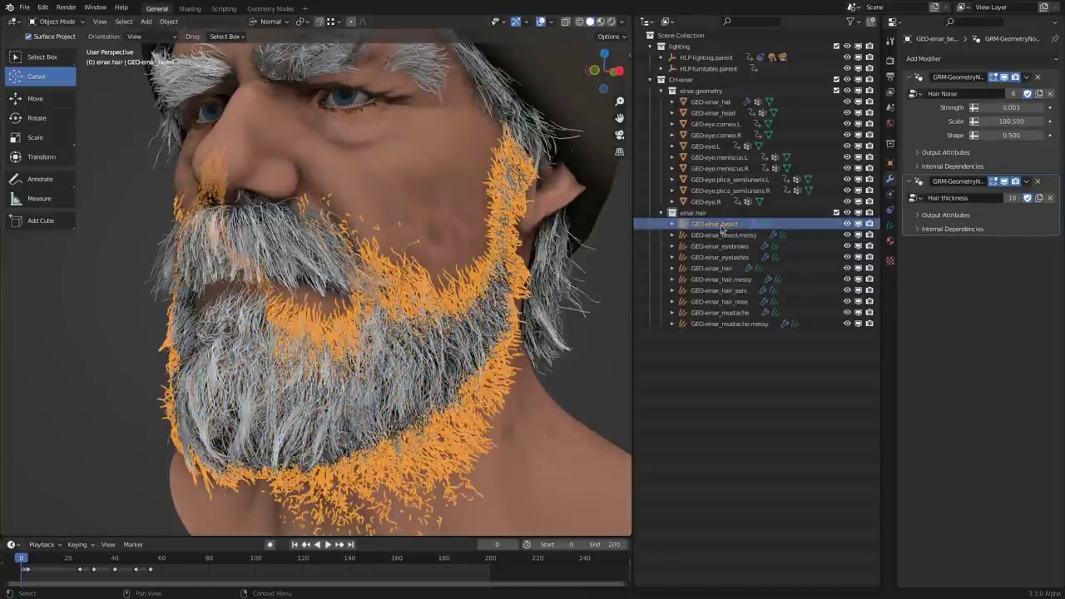
left_click(722, 234)
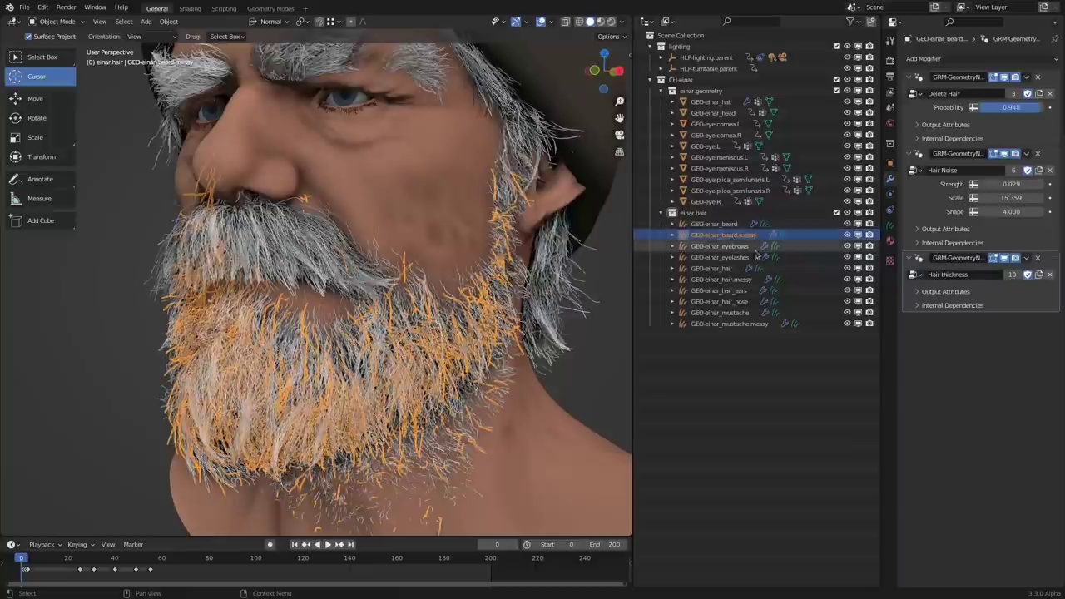
Inspect the curve data and surface settings of GEO-einar_beard.messy, and turn off the viewport overlays
left_click(891, 226)
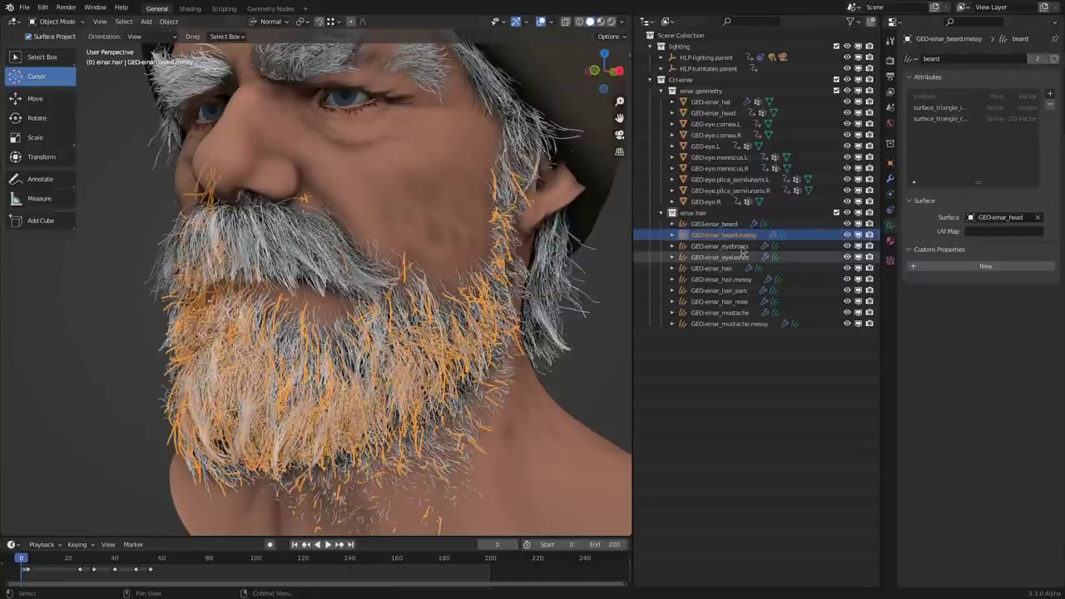
key("shift+alt+z")
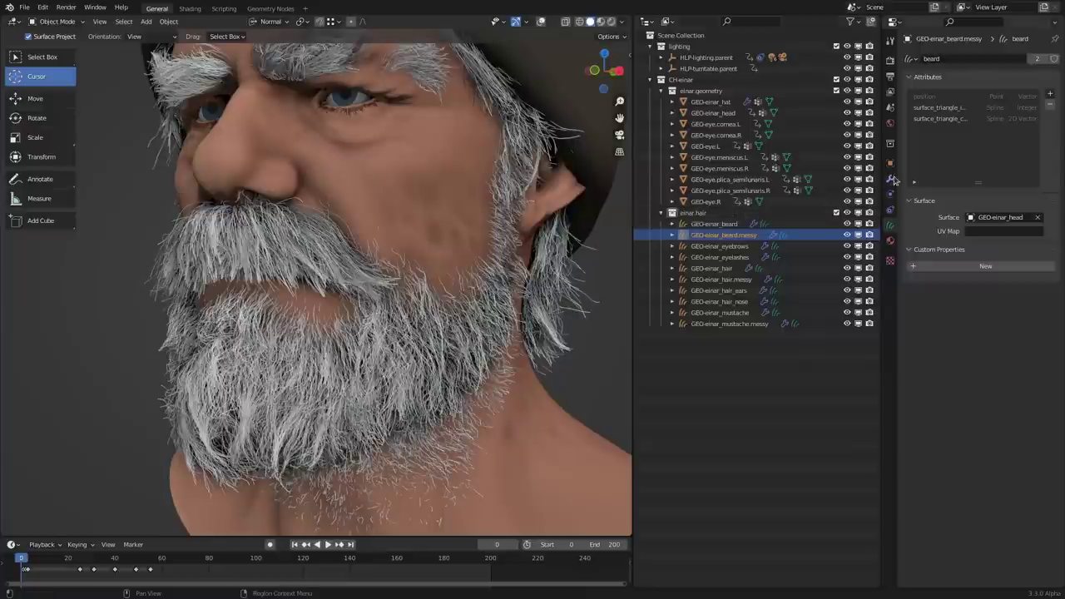
Show the modifiers of GEO-einar_beard.messy with Hair thickness collapsed, and hide the GEO-einar_beard object
left_click(890, 178)
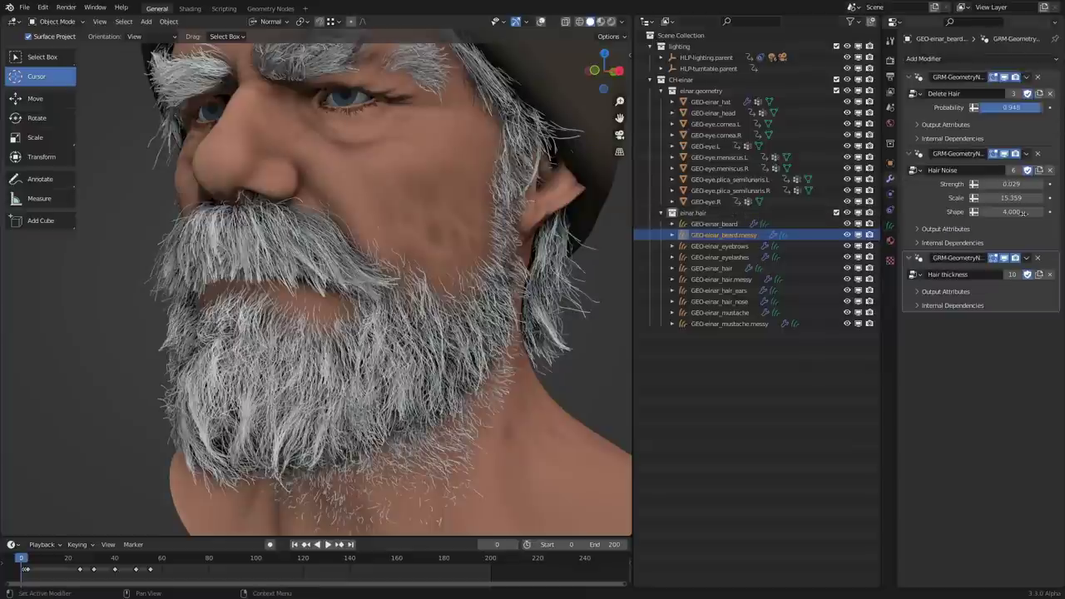
left_click(907, 257)
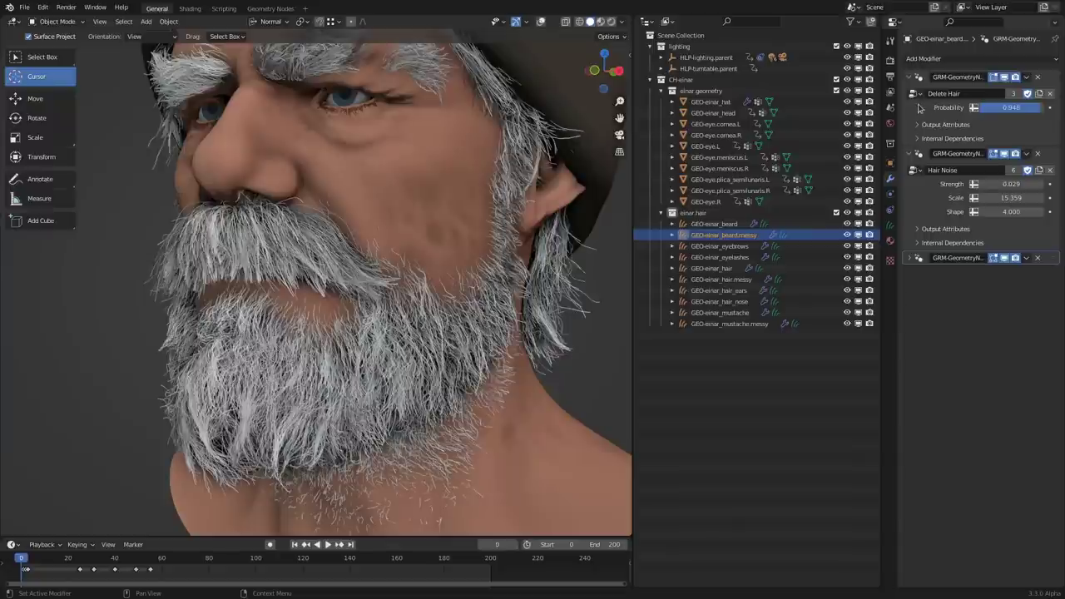
key("h")
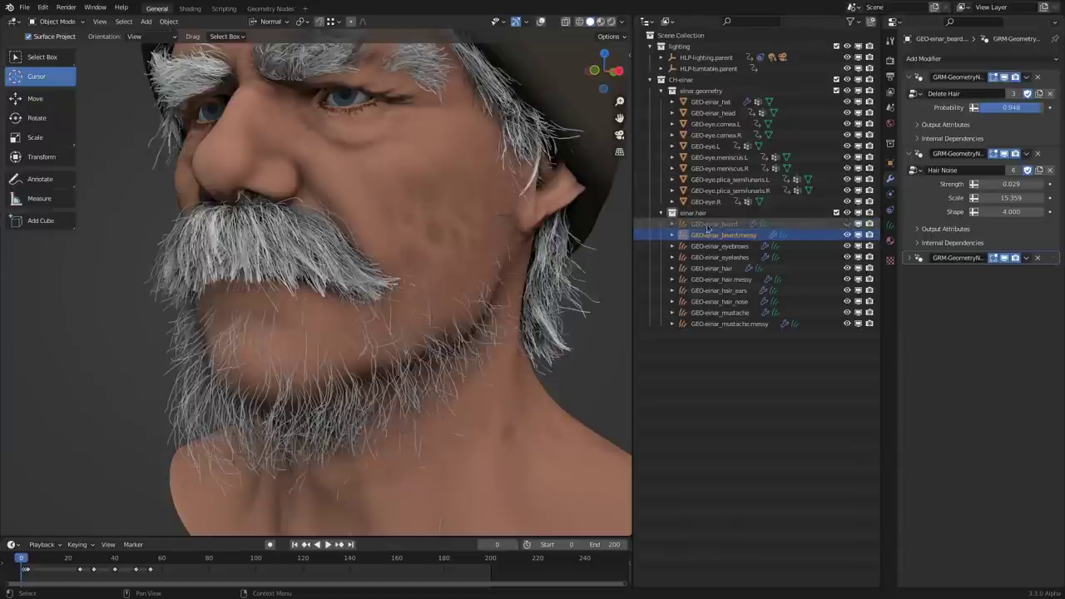
Inspect the Hair thickness node tree of GEO-einar_beard.messy and the Delete Hair output attributes, and return to the General workspace
middle_click_drag(533, 258, 530, 245, "shift")
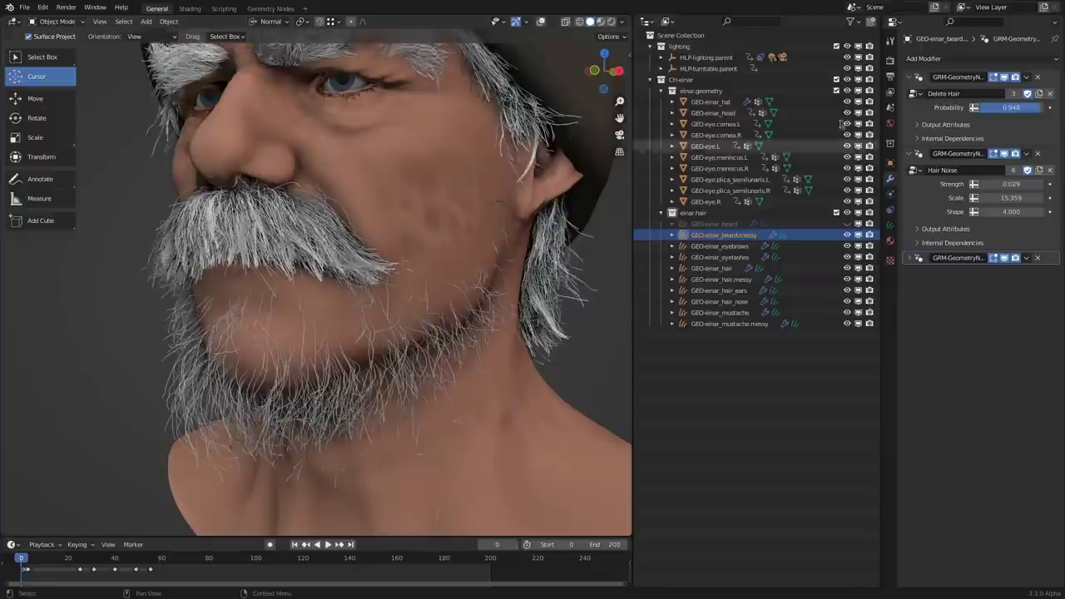
mouse_move(1011, 107)
left_mouse_down()
mouse_move(977, 108)
mouse_move(1011, 108)
left_mouse_up()
left_click(270, 8)
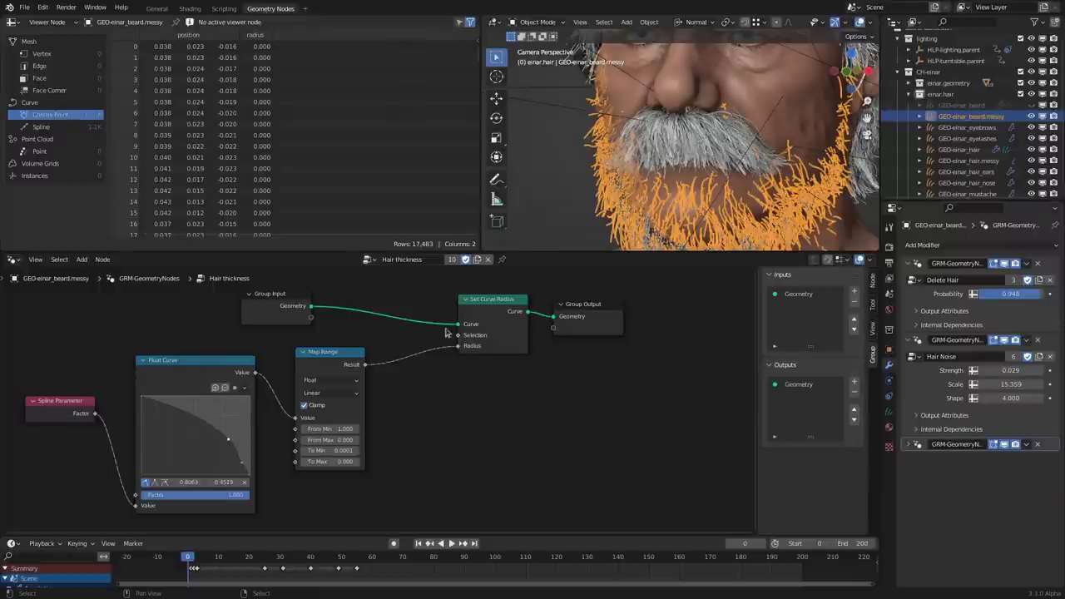
left_click(915, 310)
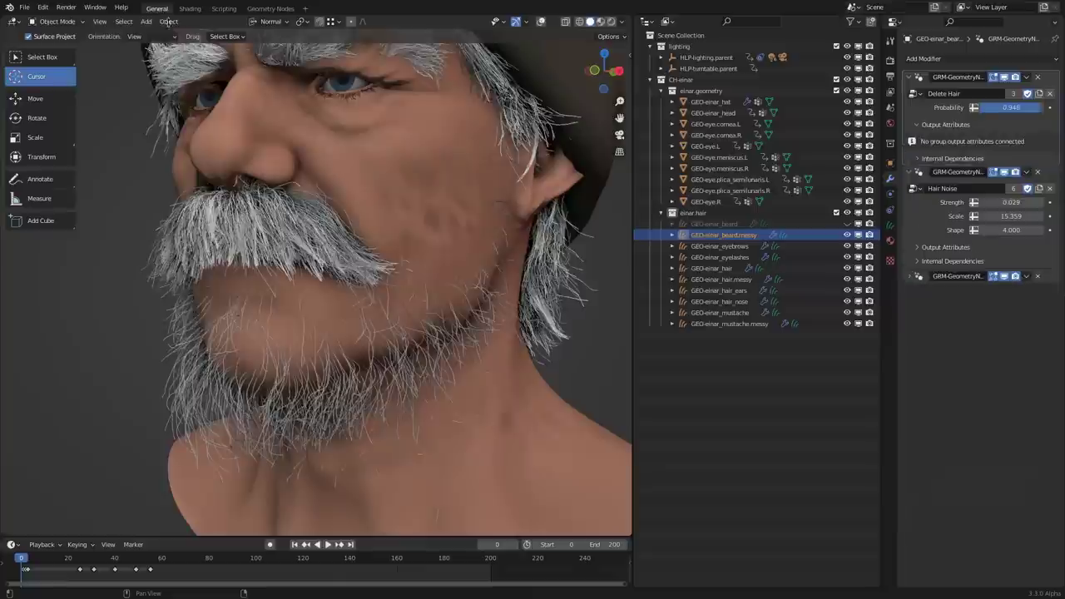
left_click(156, 8)
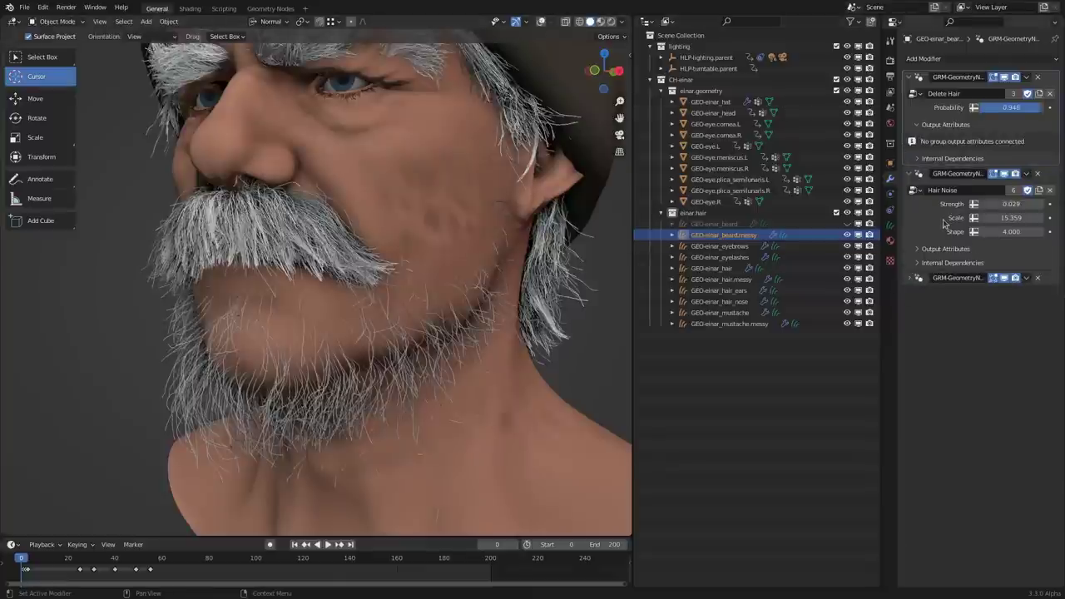
Unhide the GEO-einar_beard object and select it to show its Hair Noise and Hair thickness modifiers
left_click_drag(1011, 204, 1012, 208)
right_click(1012, 208)
left_click(846, 224)
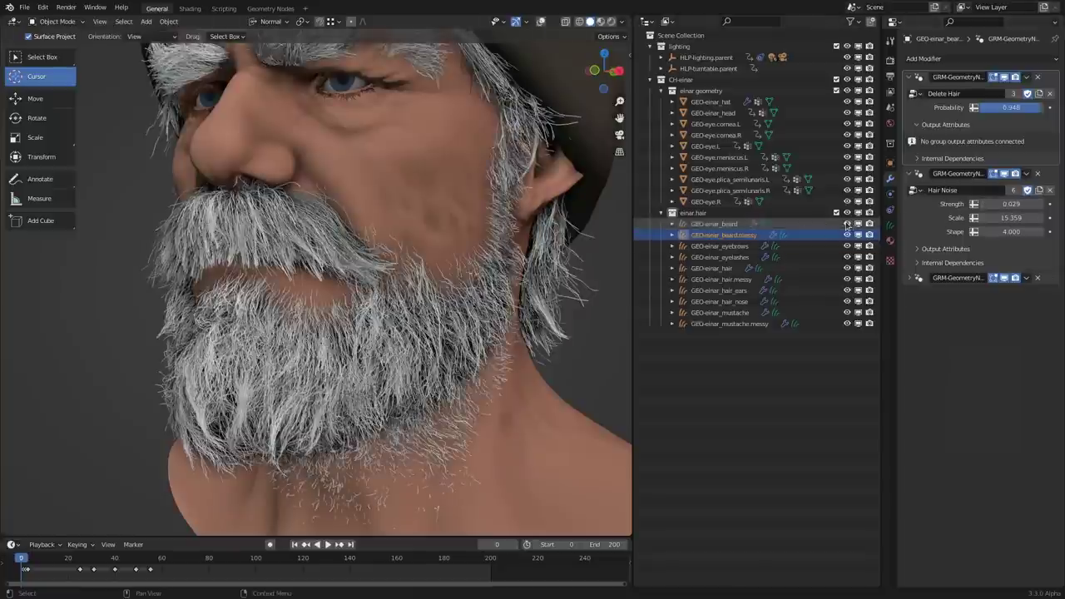
middle_click_drag(532, 258, 508, 256)
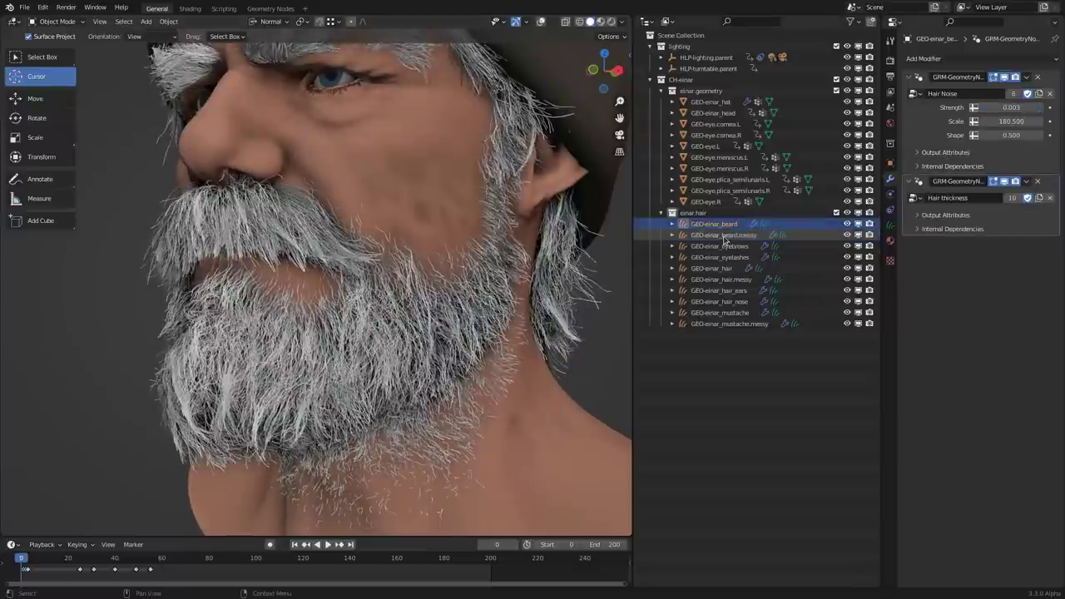
Set the Hair Noise strength of GEO-einar_beard.messy to 0.075, checking the stray hairs from the front
mouse_move(1010, 204)
left_mouse_down()
mouse_move(1061, 204)
mouse_move(1016, 203)
left_mouse_up()
middle_click_drag(339, 292, 133, 235)
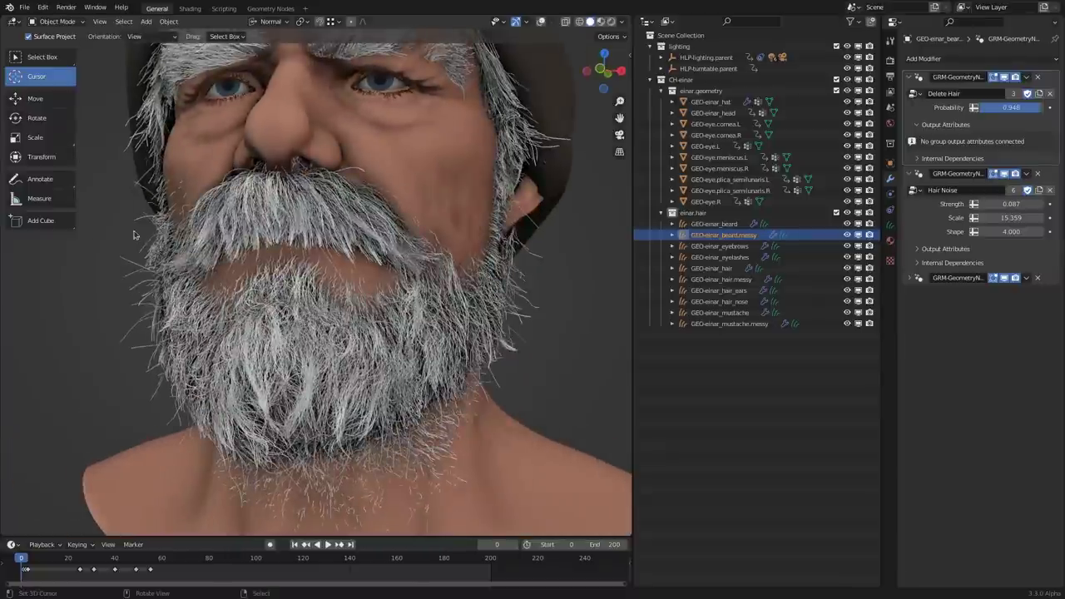
left_click_drag(998, 204, 990, 207)
middle_click_drag(214, 244, 245, 251)
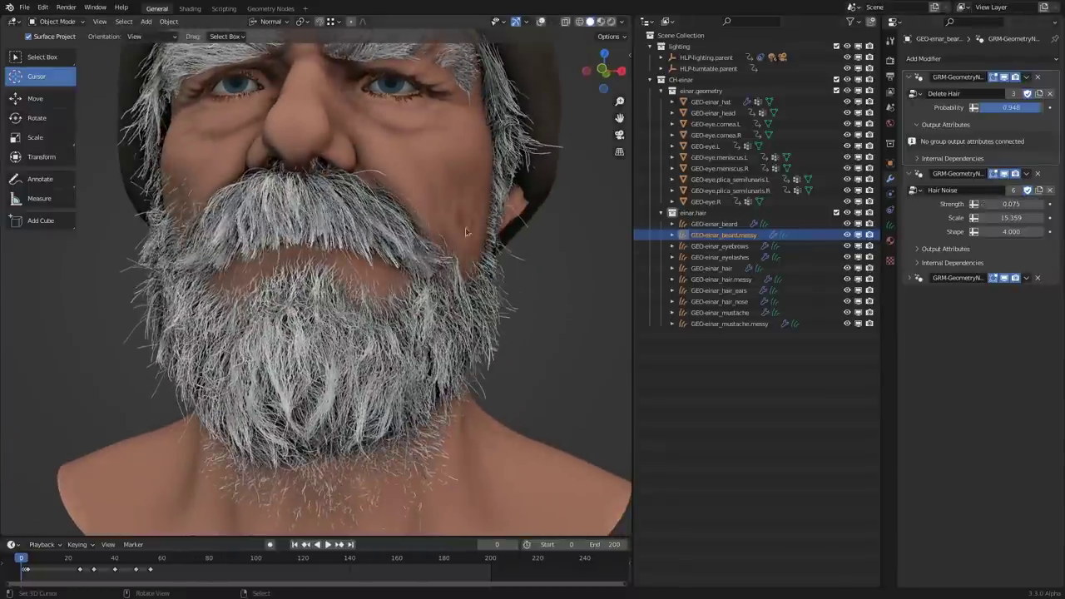
Show the curve data properties of GEO-einar_beard and switch the object to Sculpt Mode
left_click(891, 226)
left_click(725, 224)
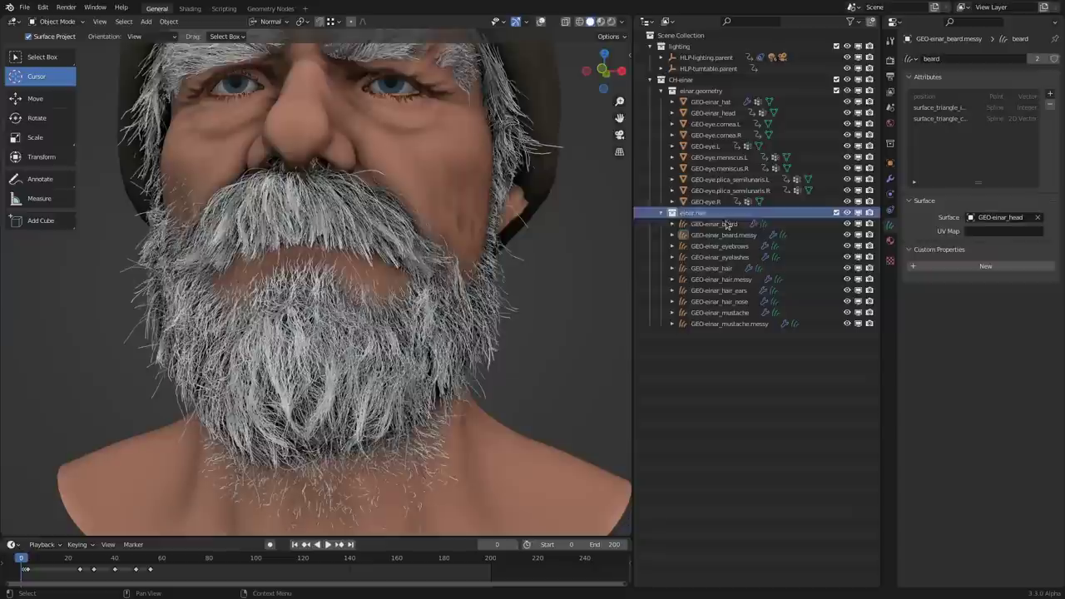
key("ctrl+Tab")
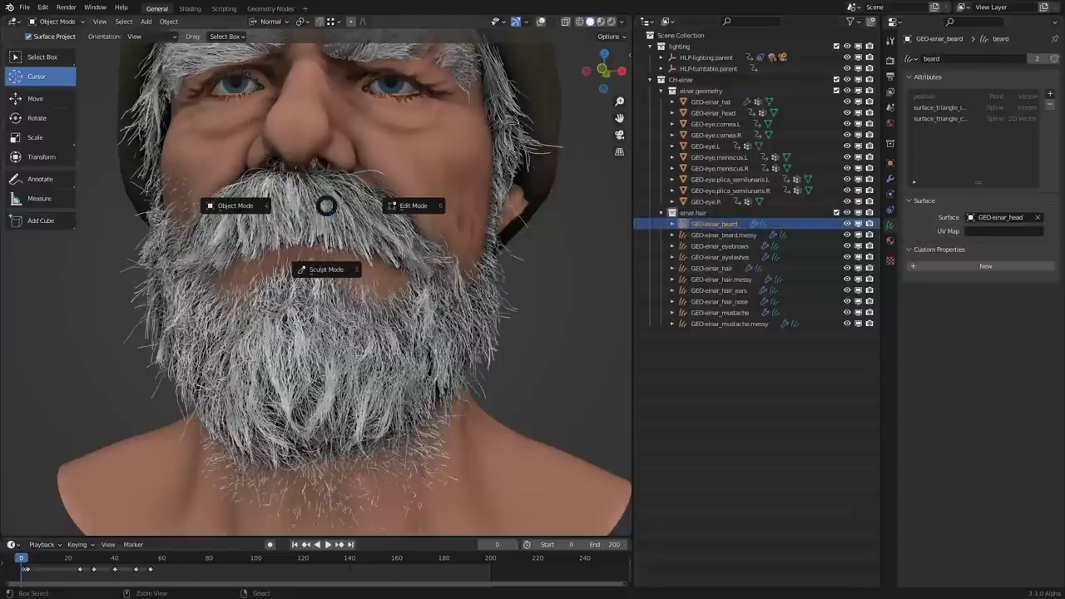
left_click(325, 271)
key("ctrl+Tab")
key("Escape")
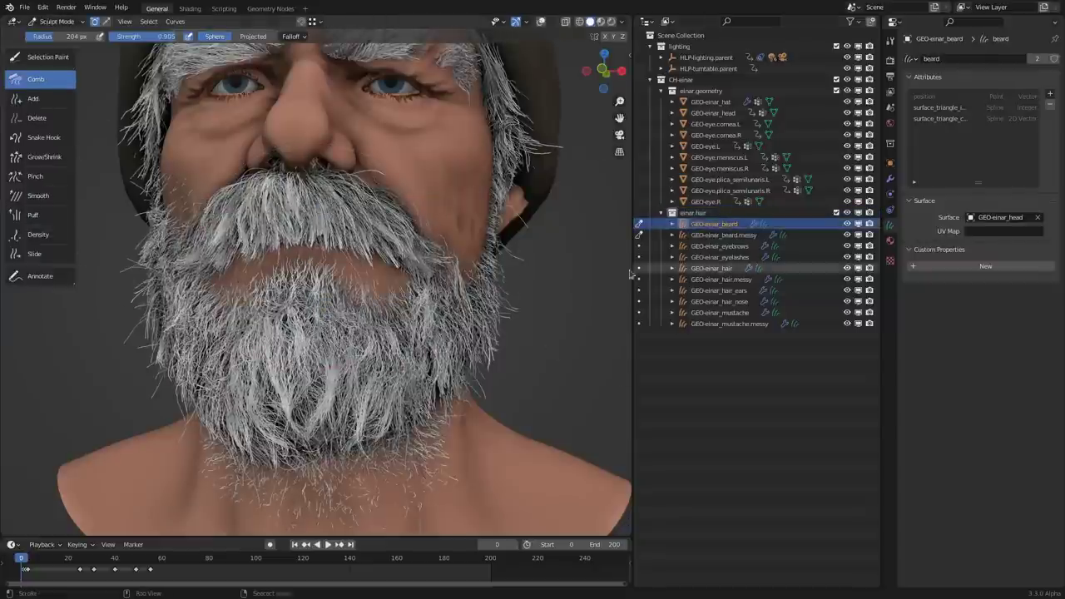
Select GEO-einar_beard.messy while GEO-einar_beard is in Sculpt Mode
middle_click_drag(391, 293, 316, 286)
left_click(726, 237)
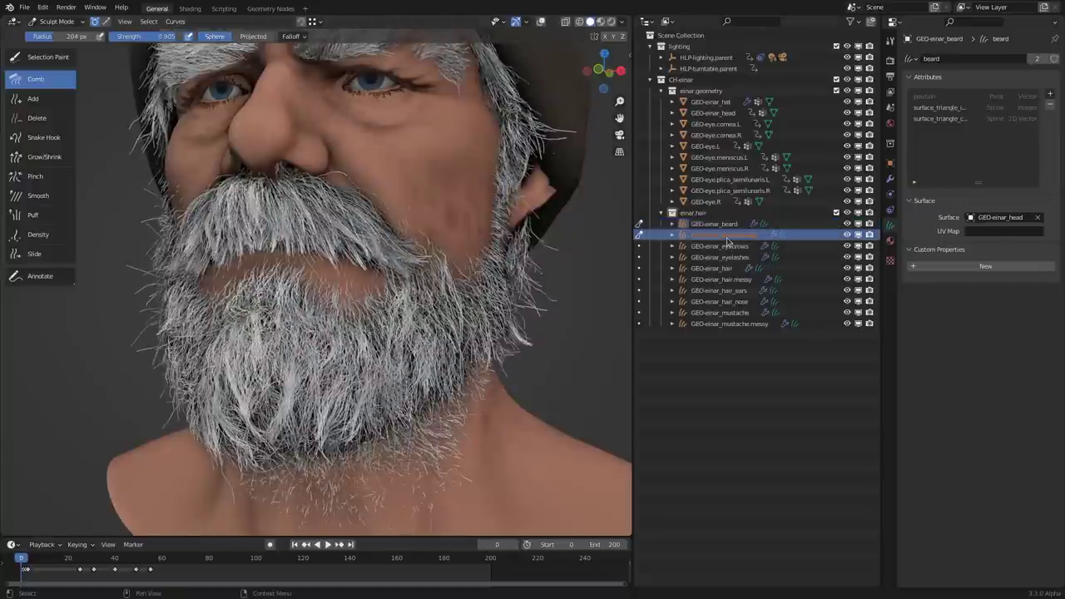